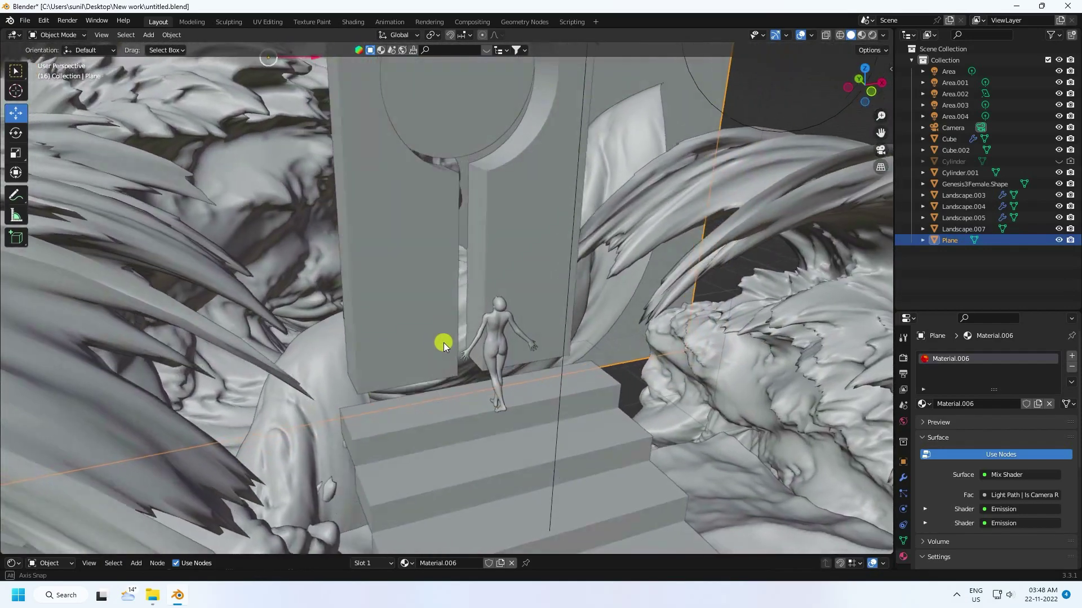
Examine the finished staircase scene from several angles, then through the camera in rendered shading.
scroll(448, 343, "down", 8)
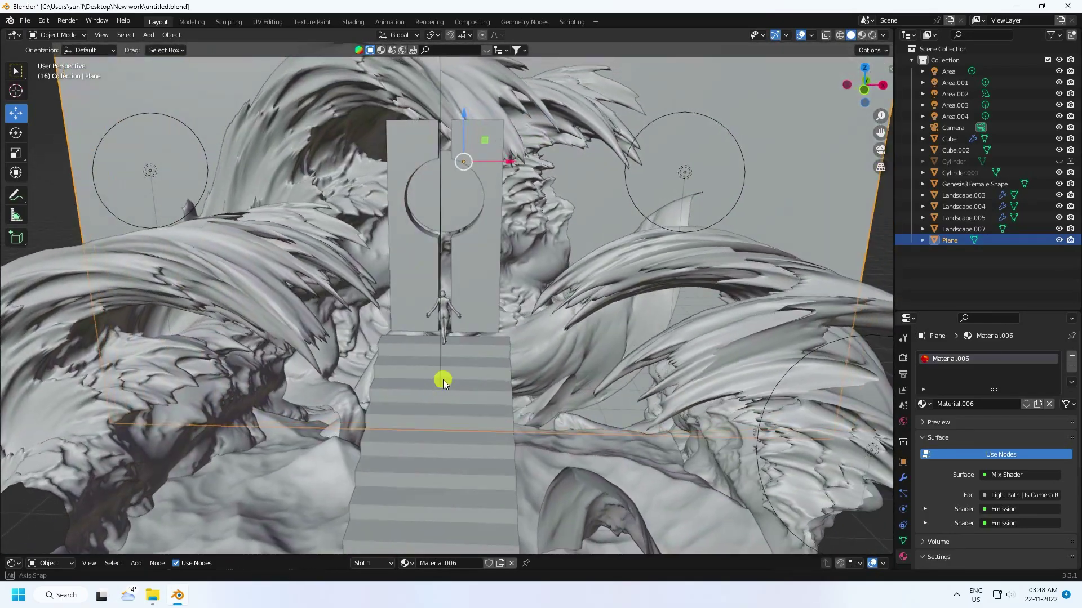
scroll(451, 311, "up", 2)
middle_click_drag(414, 299, 397, 323)
key("KP_0")
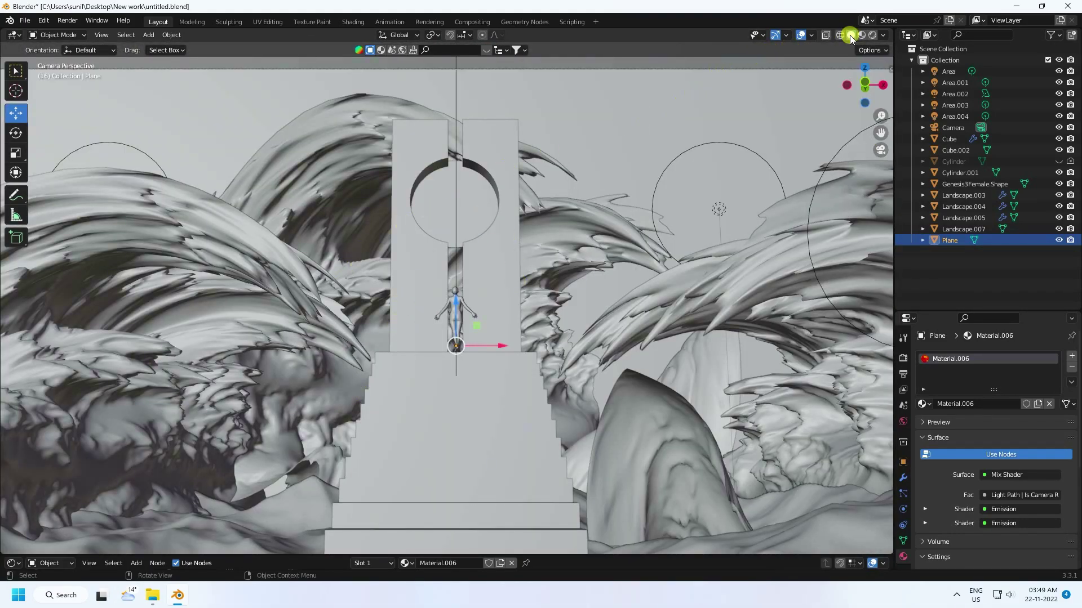
key("z")
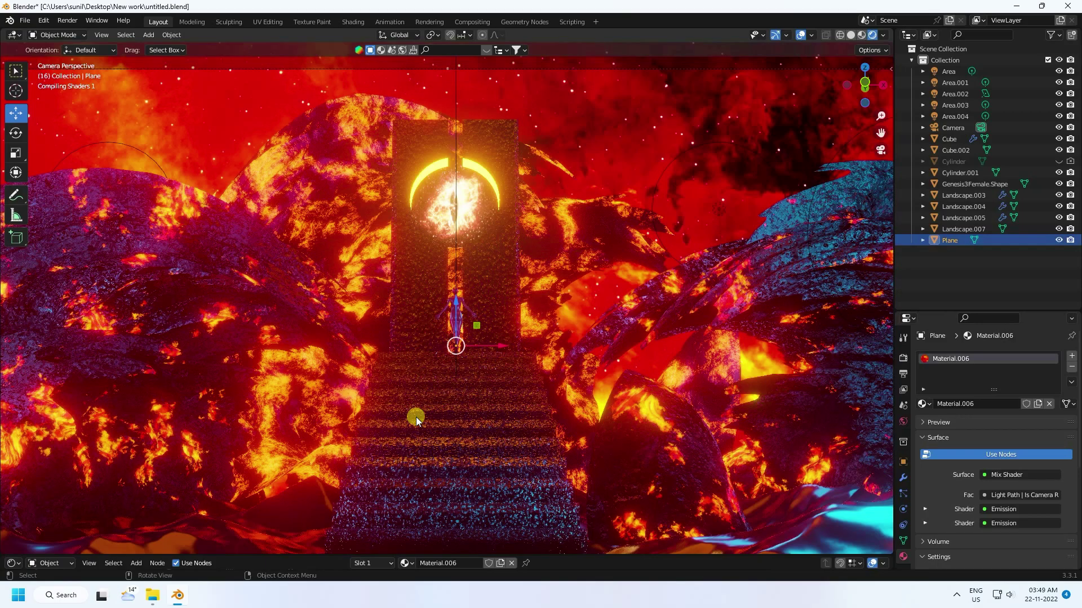
left_click(489, 431)
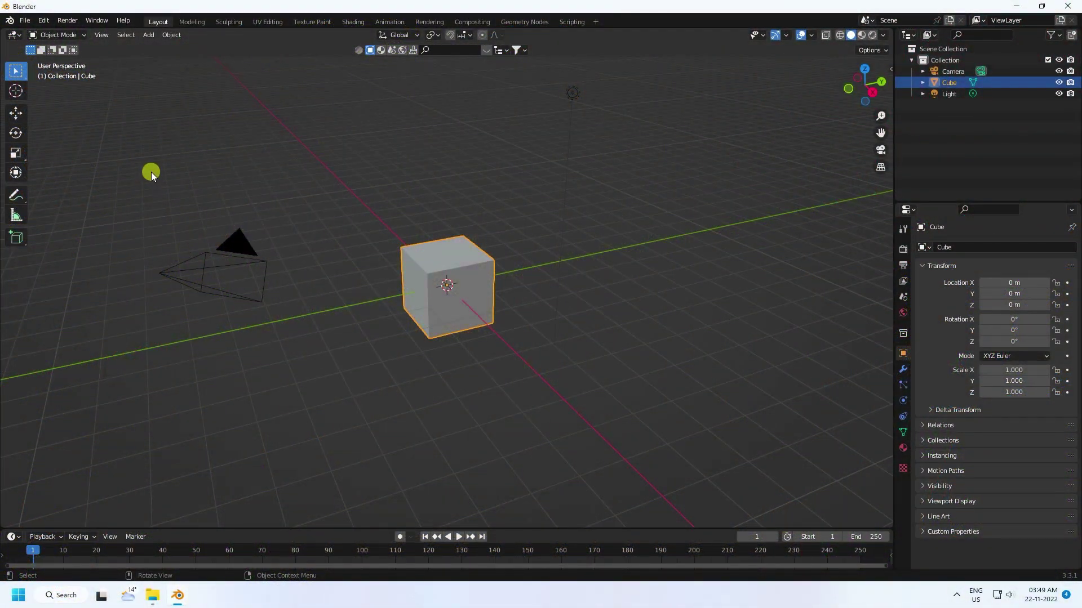
Delete the default camera and light from the new scene, keeping the cube.
left_click_drag(151, 171, 711, 420)
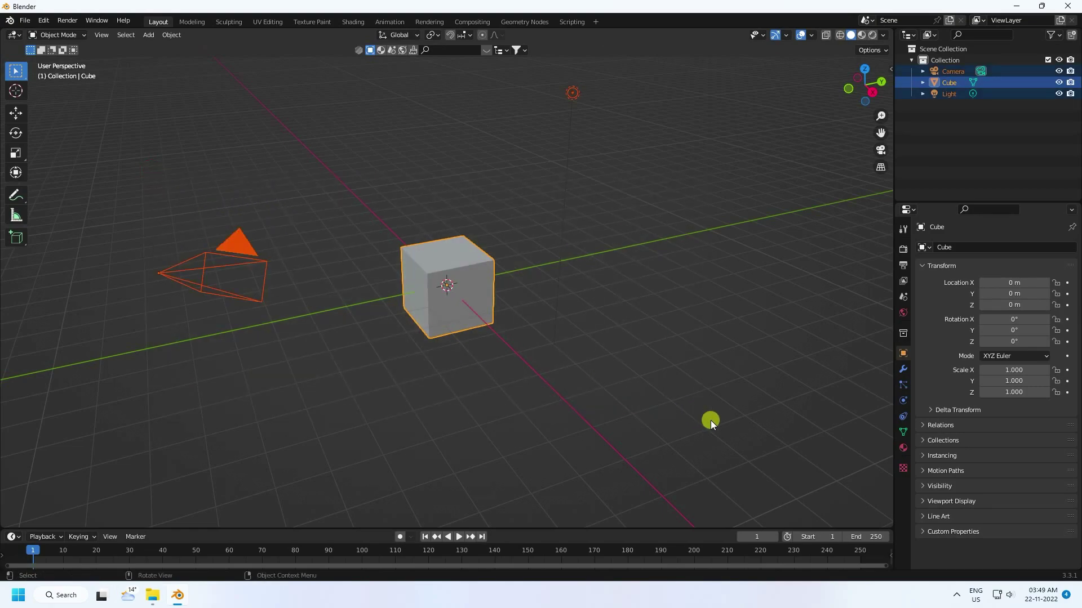
left_click(506, 434)
left_click(221, 247)
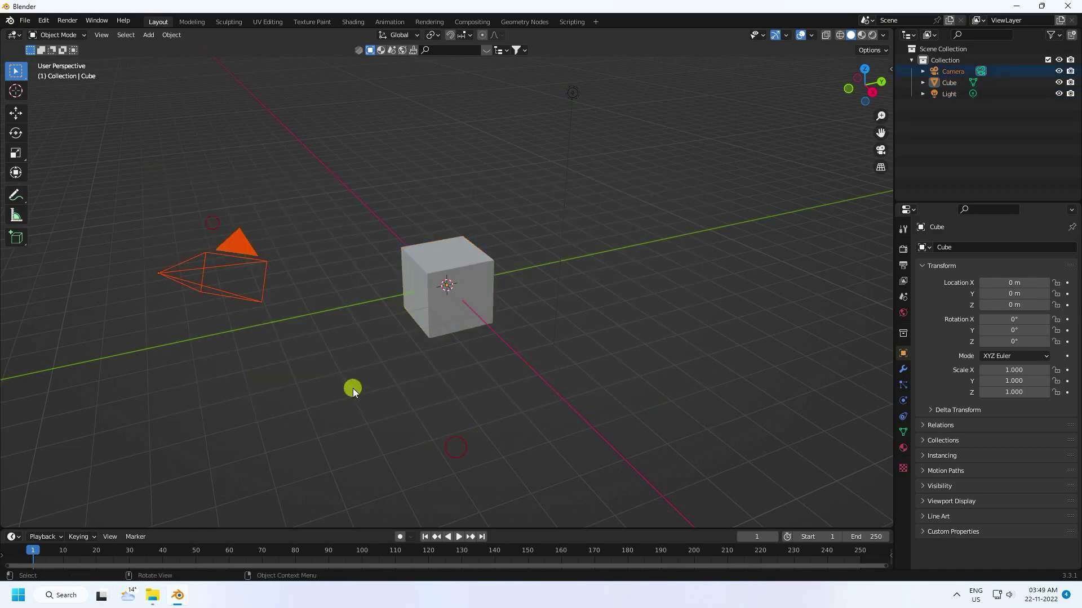
key("Delete")
Flatten the default cube into a stair tread by setting its scale to 0.2 in Y and 0.1 in Z.
left_click(464, 252)
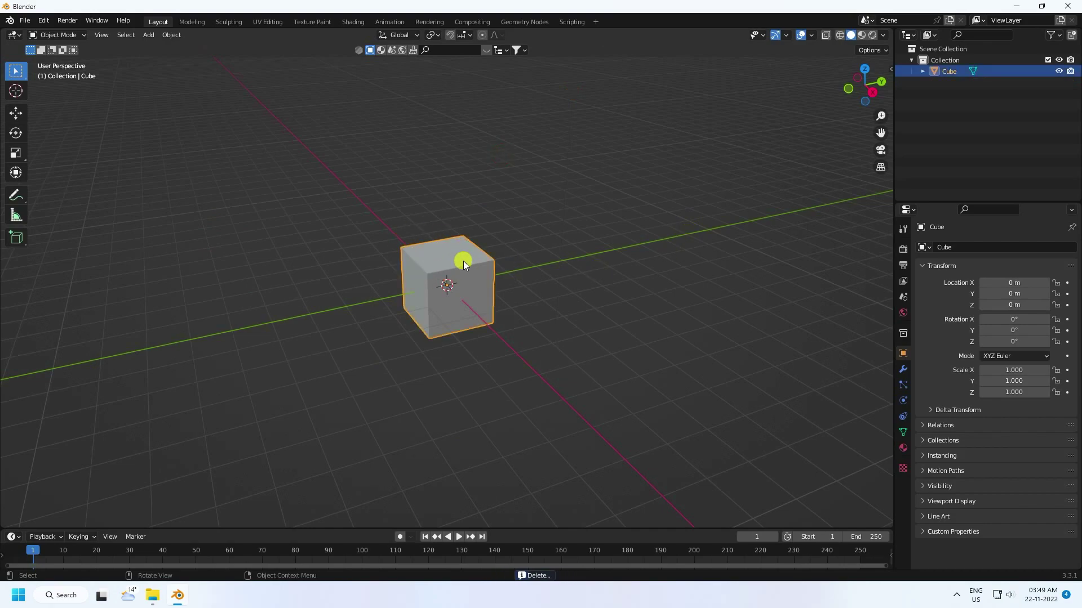
key("s")
middle_click_drag(448, 350, 547, 345)
left_click(451, 283)
middle_click_drag(458, 290, 482, 302, "shift")
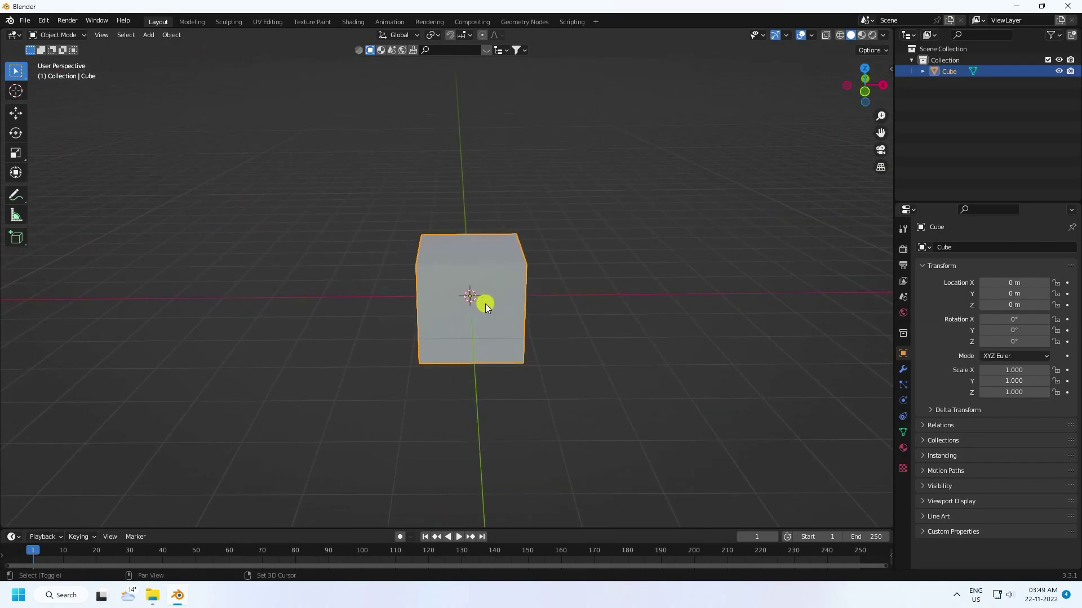
left_click(1019, 379)
type("0.2")
key("Return")
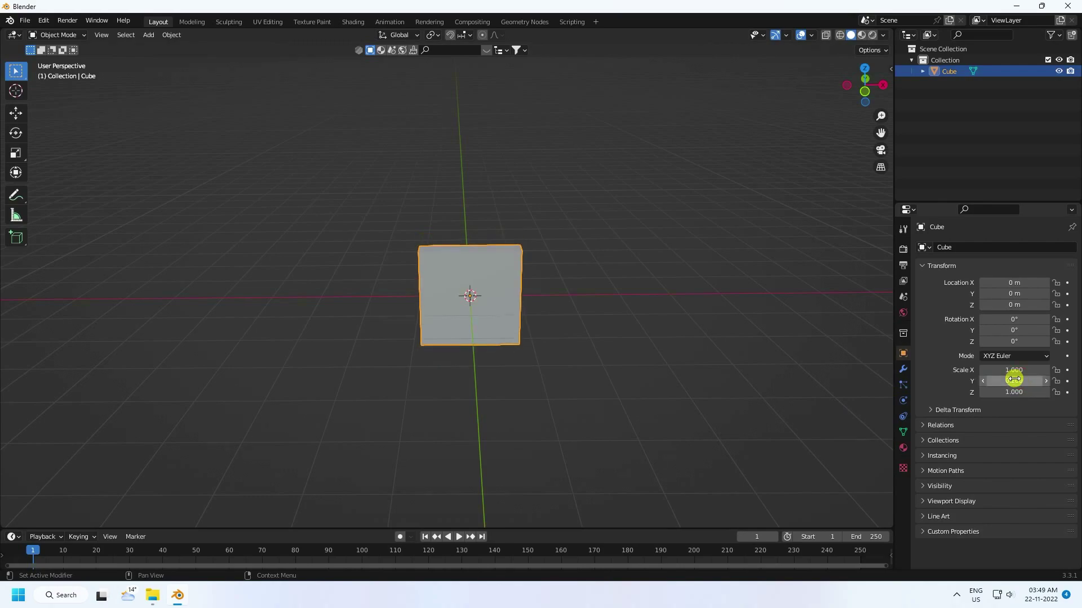
mouse_move(471, 259)
middle_mouse_down()
mouse_move(496, 331)
mouse_move(488, 260)
middle_mouse_up()
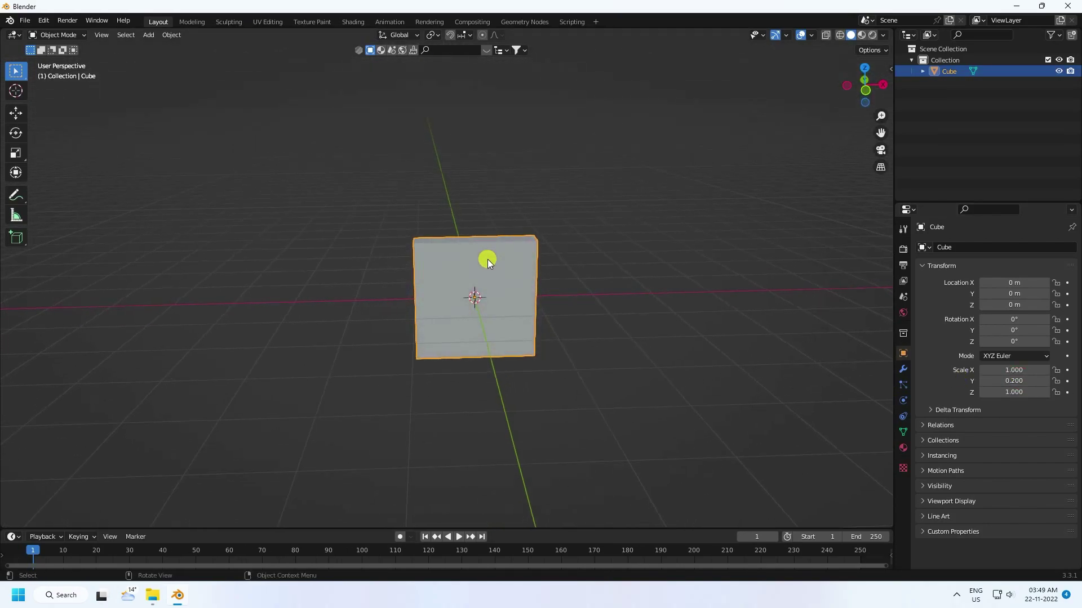
left_click_drag(1020, 389, 965, 410)
middle_click_drag(474, 265, 563, 315)
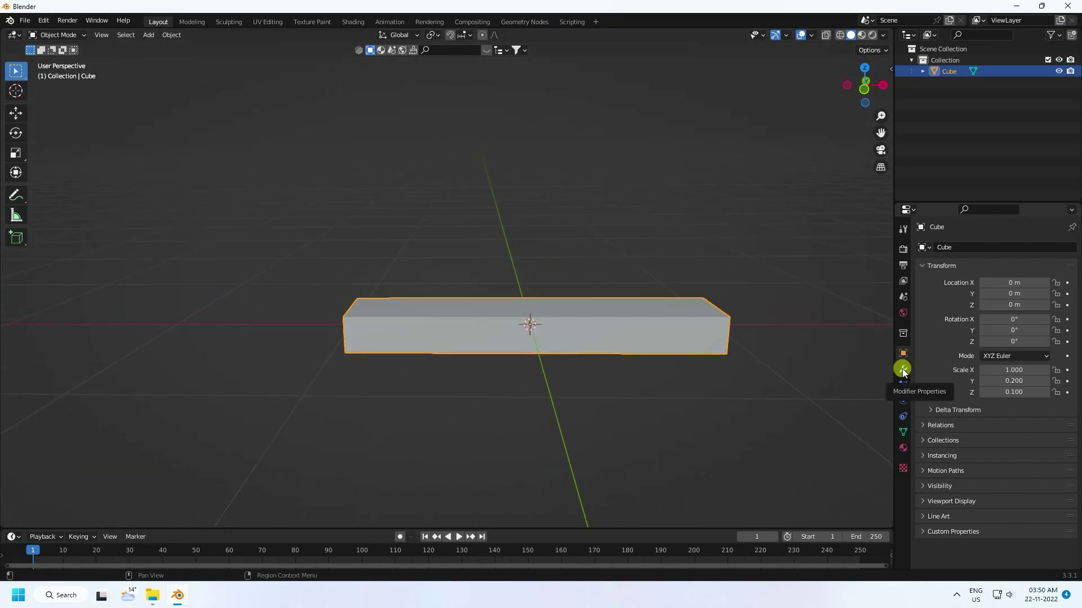
Add an Array modifier to the flattened cube with a count of 6.
left_click(903, 368)
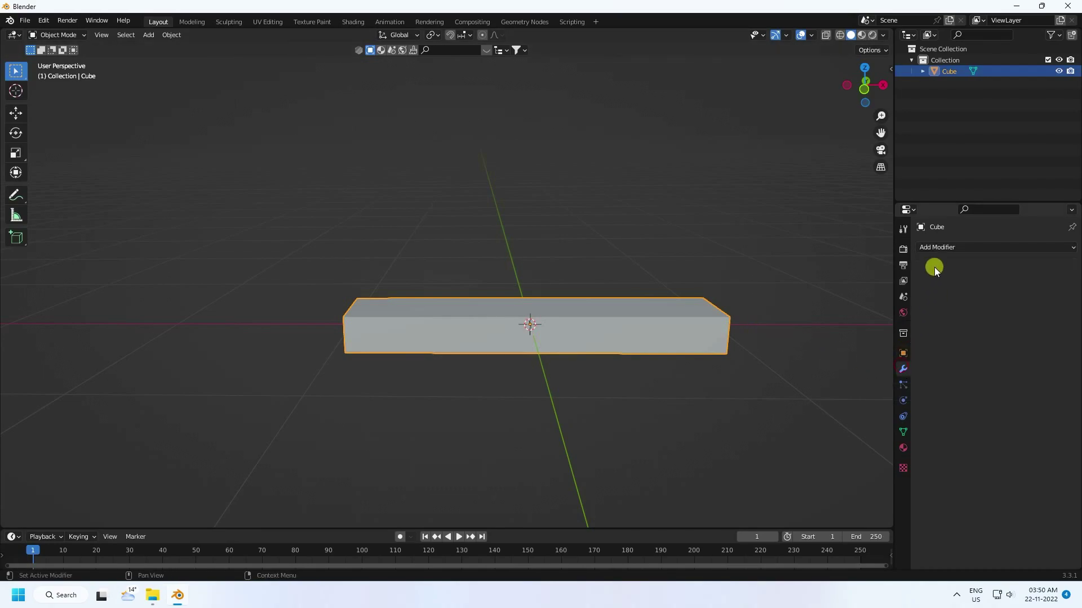
left_click(929, 248)
left_click(848, 280)
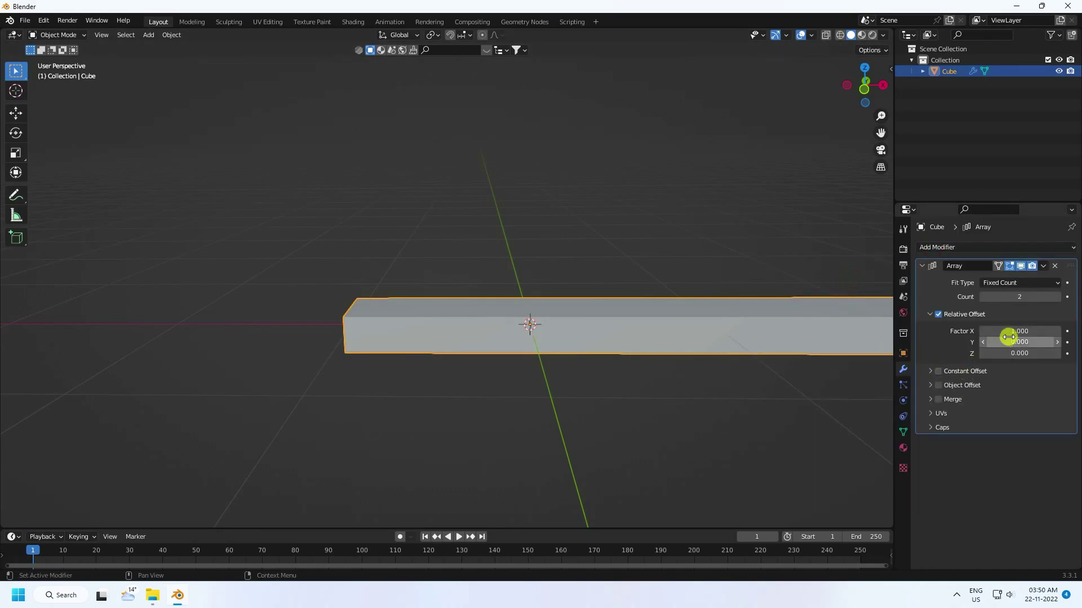
scroll(475, 360, "down", 2)
left_click(1056, 297)
left_click(1056, 297)
left_click(1056, 297)
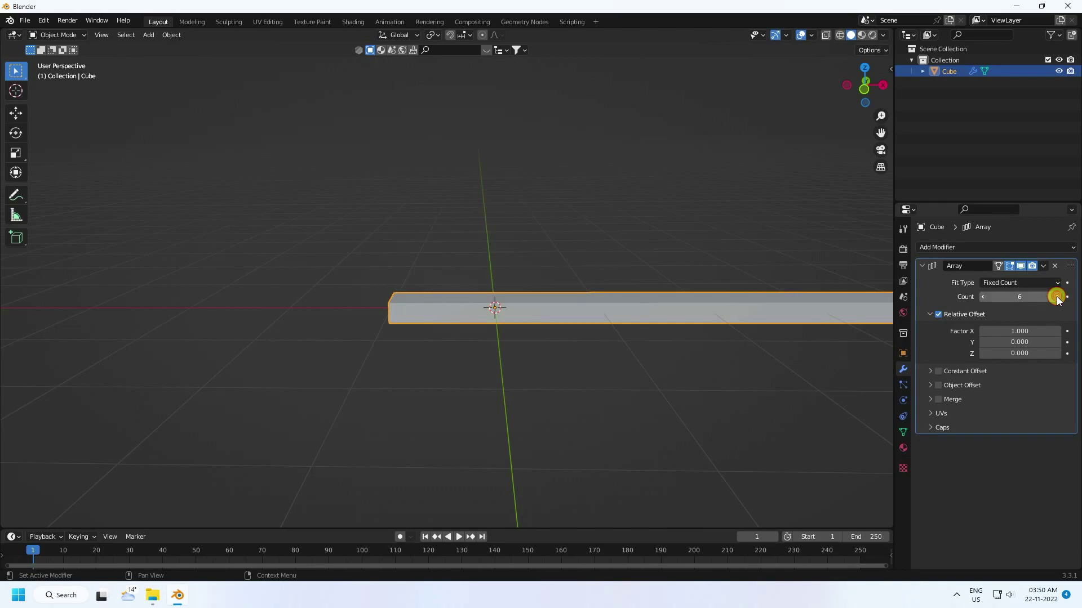
Set the array's relative offset factors to 0 in X and 1.3 in Y.
left_click(1020, 332)
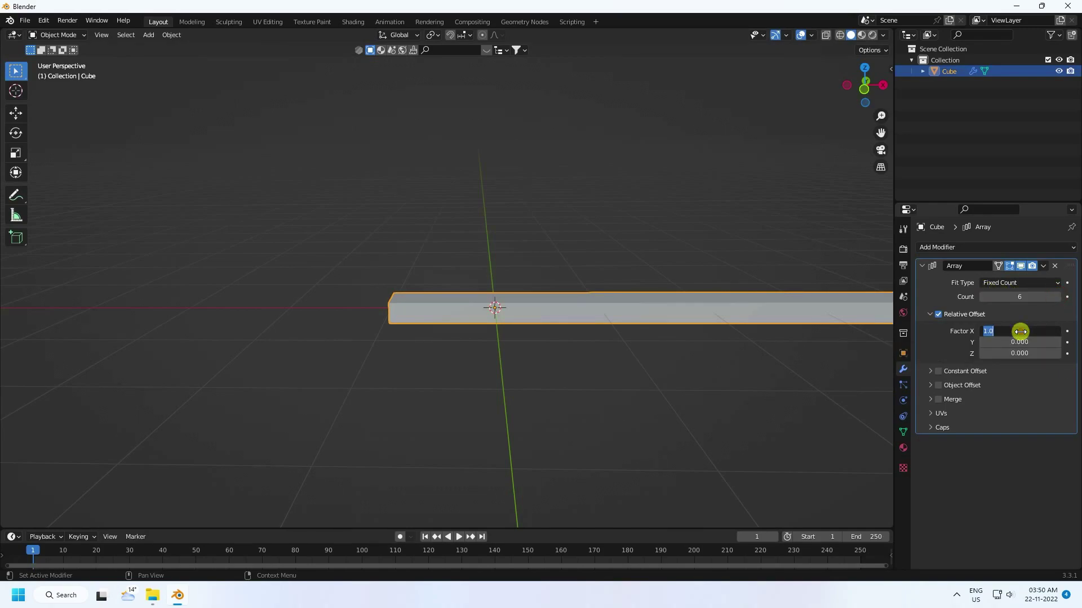
type("0")
key("Return")
left_click_drag(1014, 342, 1031, 343)
middle_click_drag(716, 359, 824, 356)
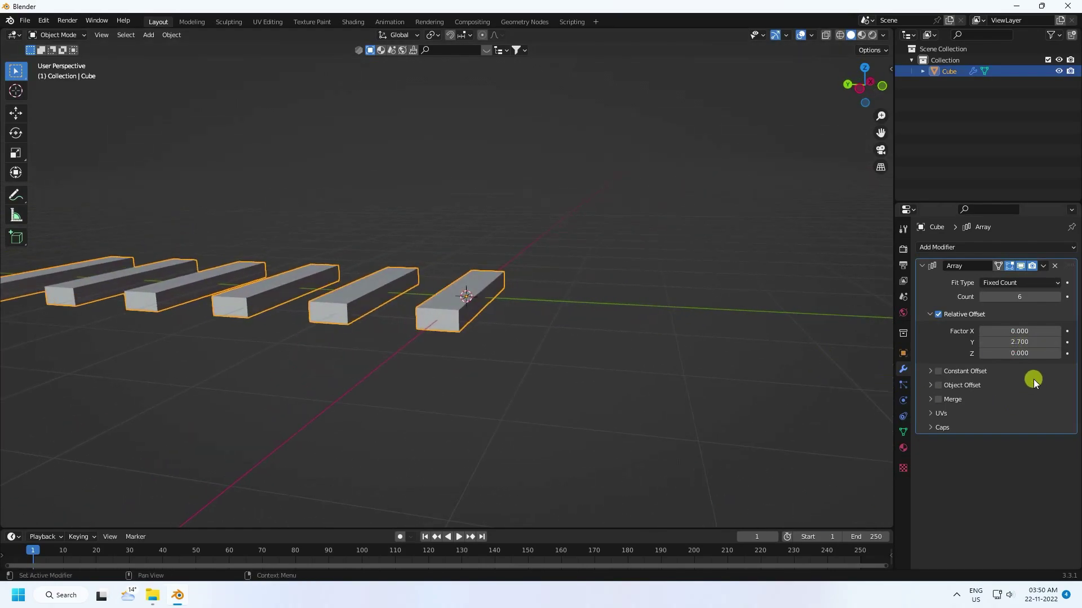
left_click_drag(1019, 344, 938, 345)
left_click(812, 41)
left_click(748, 228)
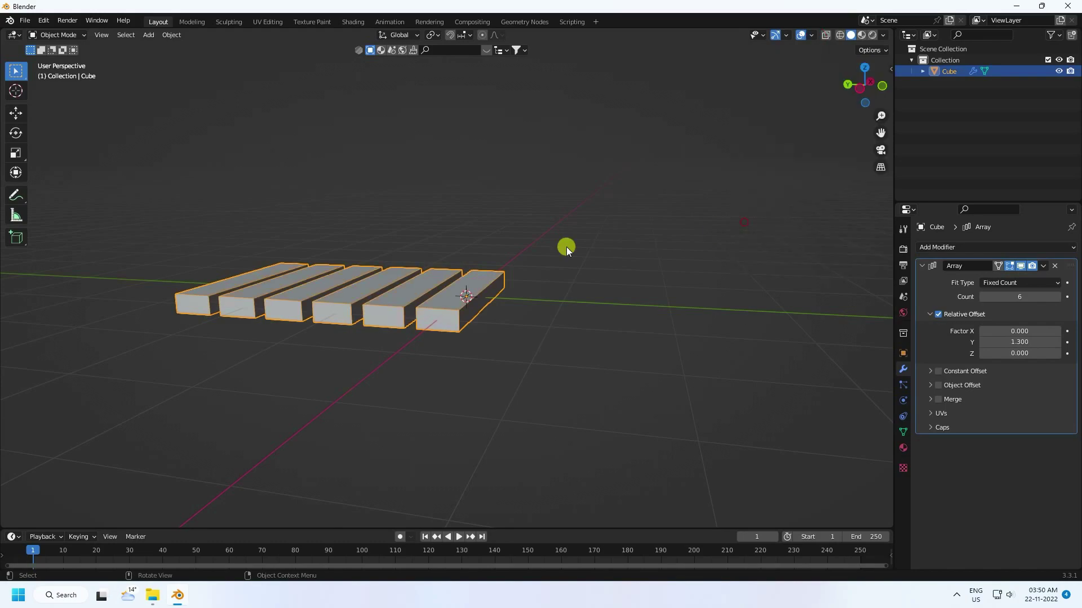
Set the array's relative offset factors to 0.8 in Z and 1.0 in Y to form rising treads.
scroll(353, 293, "up", 3)
left_click_drag(995, 349, 1005, 347)
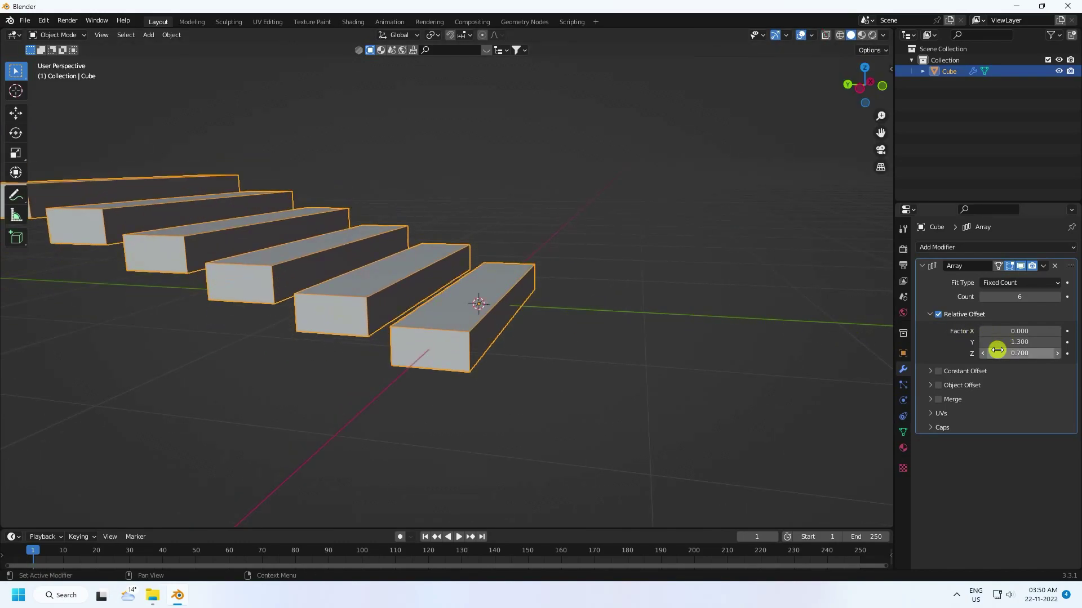
left_click(1057, 355)
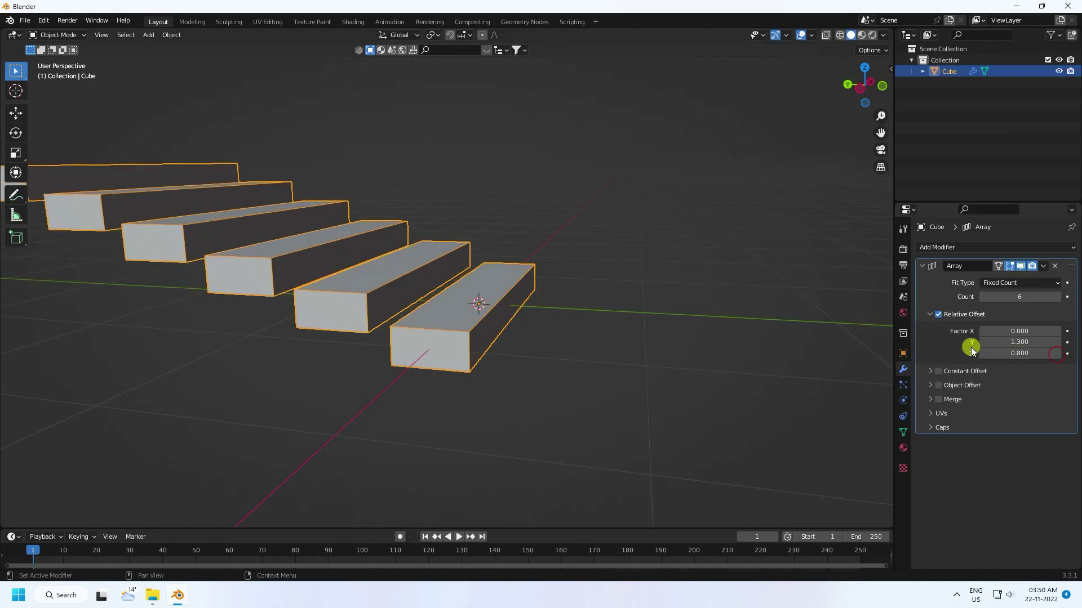
left_click_drag(982, 342, 983, 344)
scroll(358, 321, "up", 5)
middle_click_drag(389, 333, 400, 320)
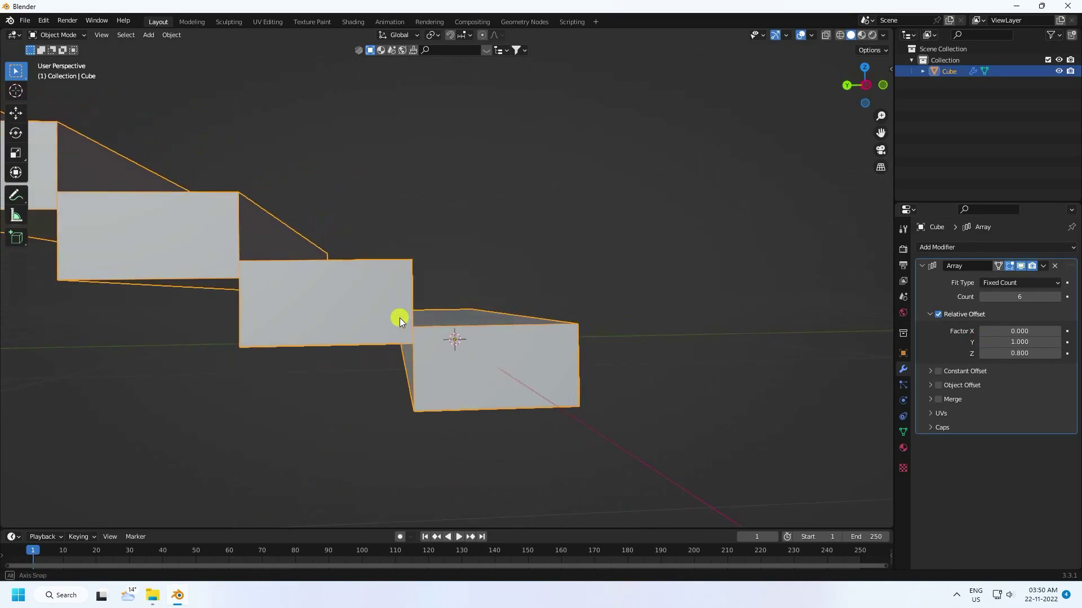
Set the array's Z offset factor to 1.0 without leaving a keyframe on it.
left_click(983, 354)
left_click(1067, 353)
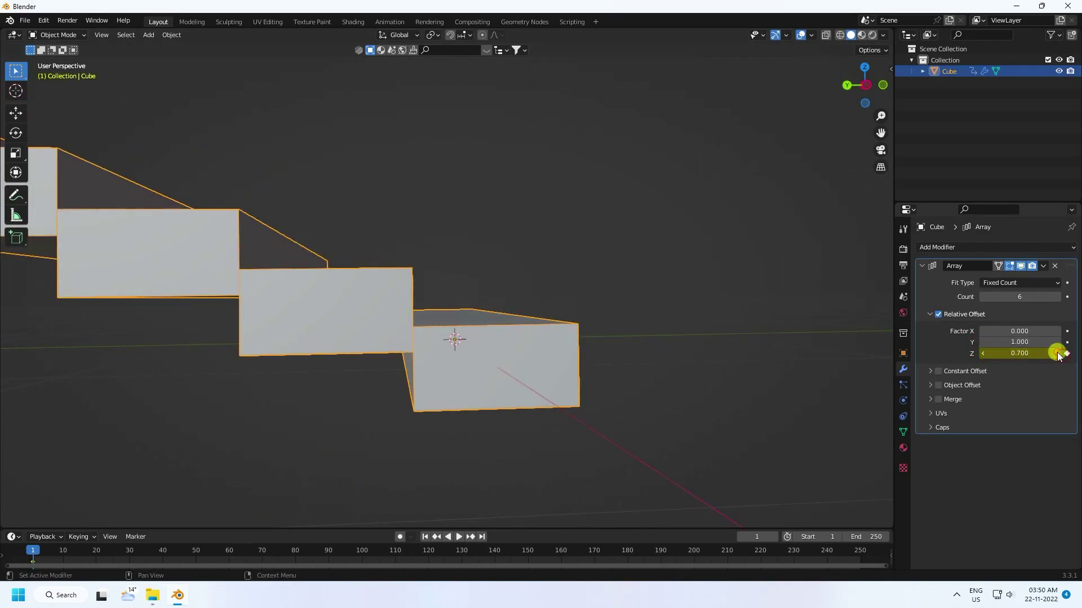
left_click(1057, 353)
left_click(1057, 353)
left_click(1056, 353)
middle_click_drag(606, 404, 496, 434)
left_click(1067, 353)
scroll(578, 376, "down", 2)
middle_click_drag(578, 377, 610, 370)
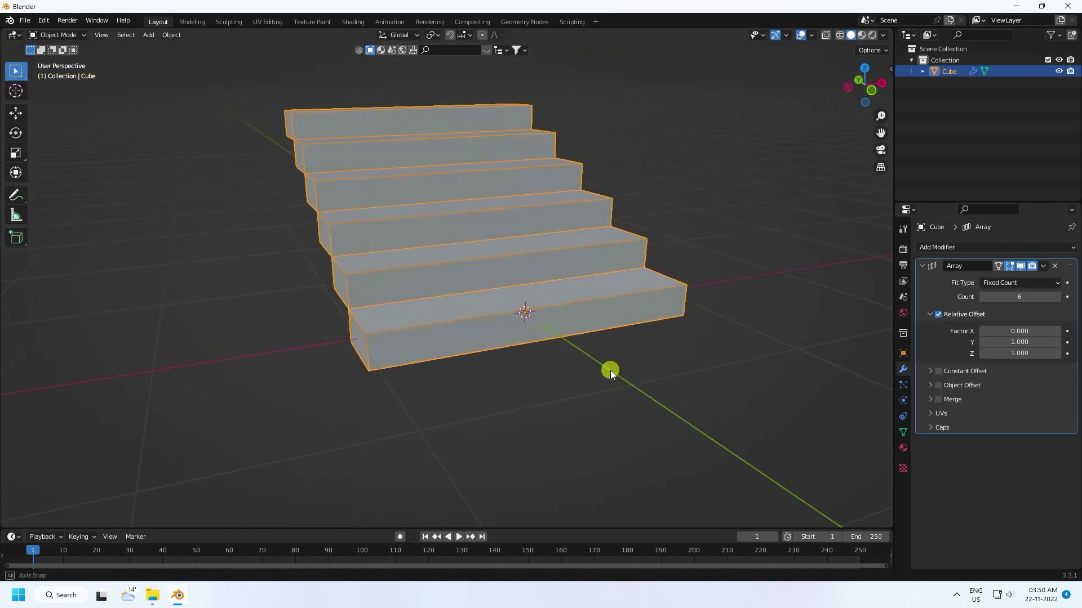
Extend the staircase by setting the array count to 12.
middle_click_drag(509, 269, 576, 389)
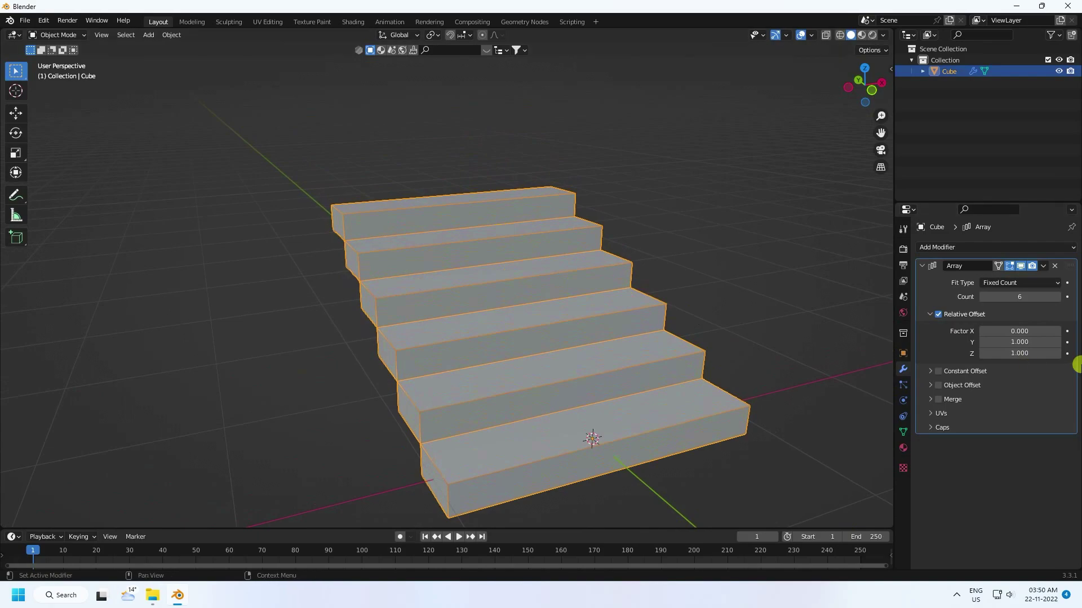
left_click(1057, 297)
left_click(1057, 297)
left_click(1057, 297)
left_click(1057, 297)
left_click(1057, 296)
left_click(1057, 297)
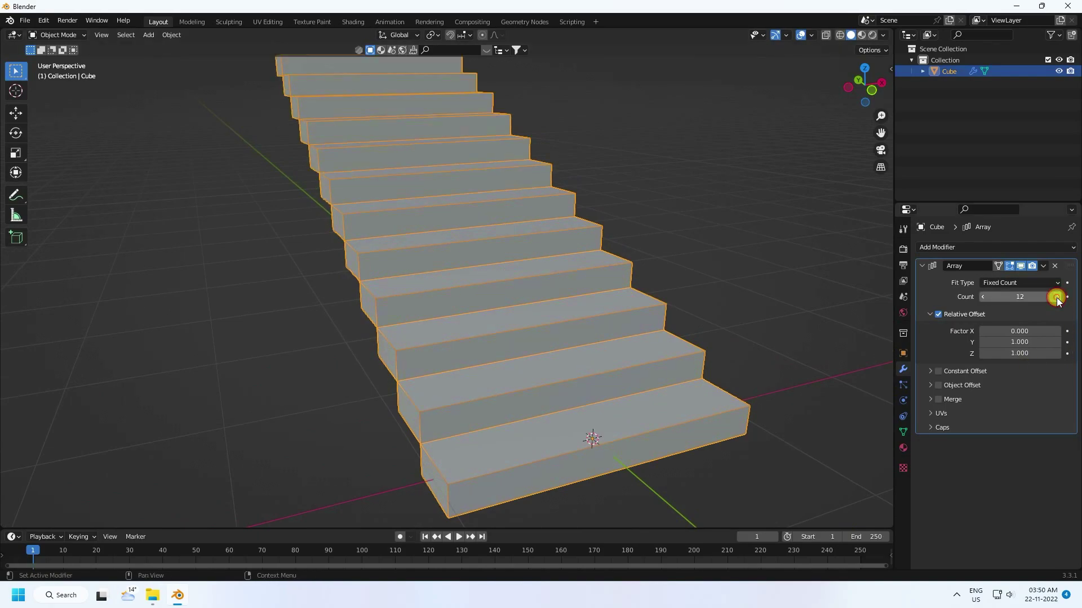
scroll(416, 310, "down", 4)
mouse_move(416, 310)
middle_mouse_down()
mouse_move(362, 309)
mouse_move(485, 213)
mouse_move(628, 290)
mouse_move(654, 281)
mouse_move(547, 269)
mouse_move(415, 307)
middle_mouse_up()
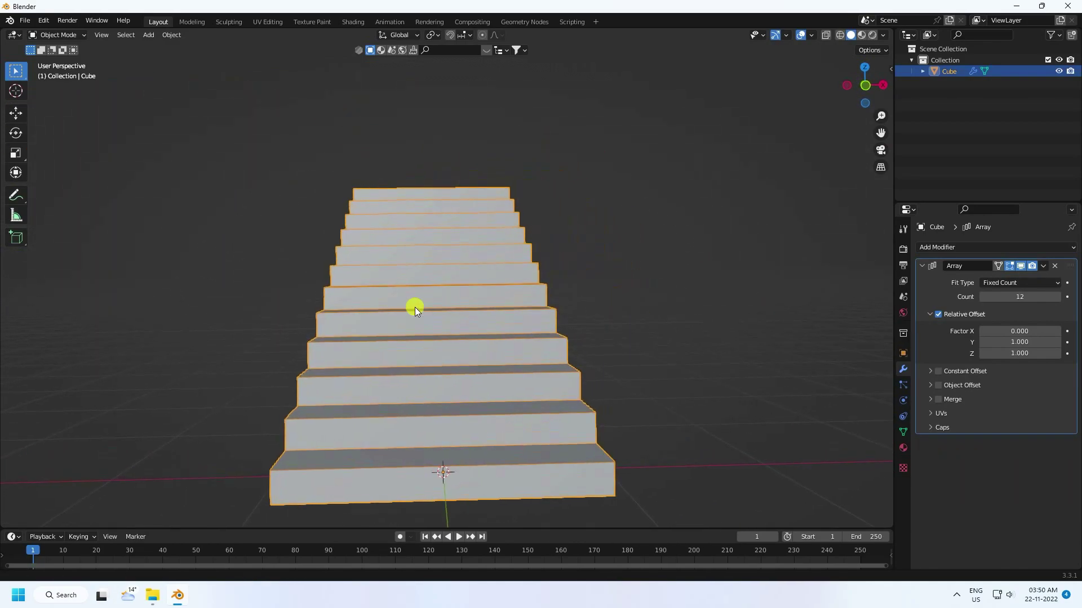
Add a second cube and scale it down to about 0.32 in X and 0.105 in Y as an upright pillar.
left_click(157, 34)
mouse_move(172, 47)
left_click(264, 59)
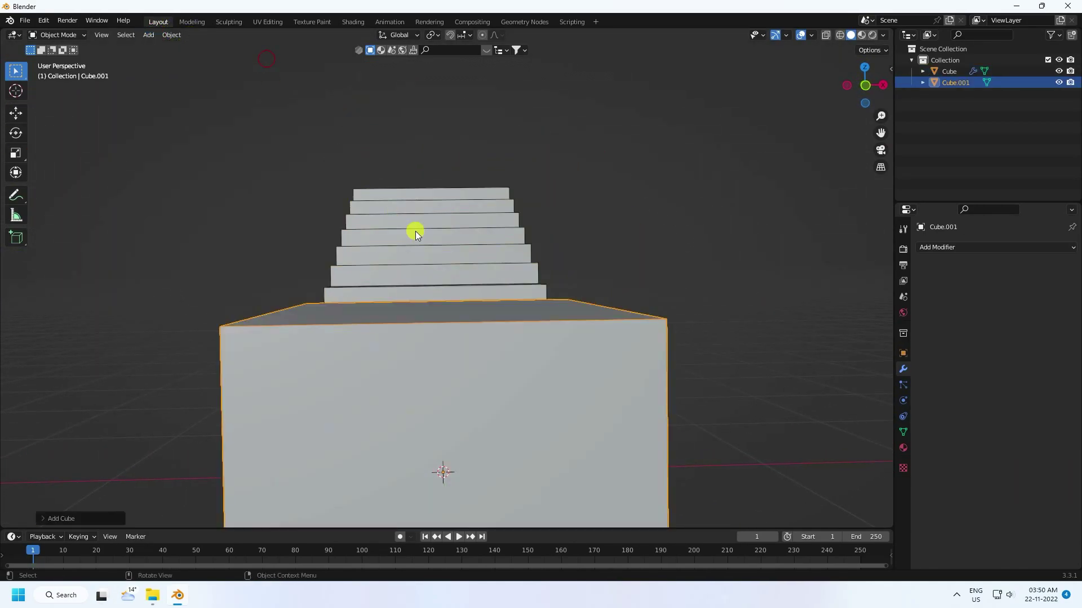
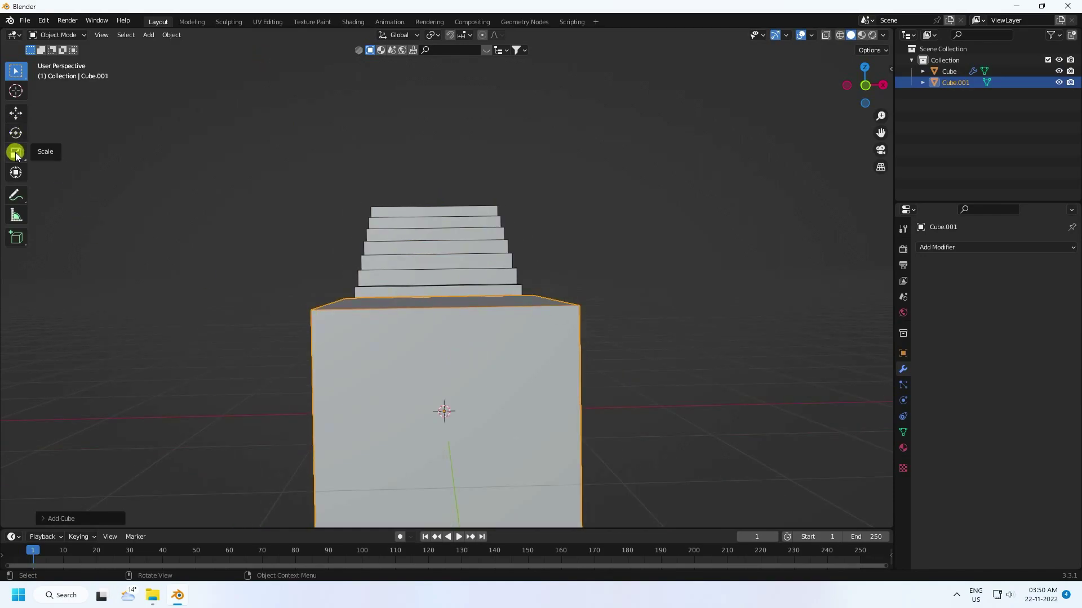
left_click_drag(488, 408, 456, 411)
middle_click_drag(456, 411, 433, 404)
left_click_drag(448, 394, 411, 398)
left_click(15, 113)
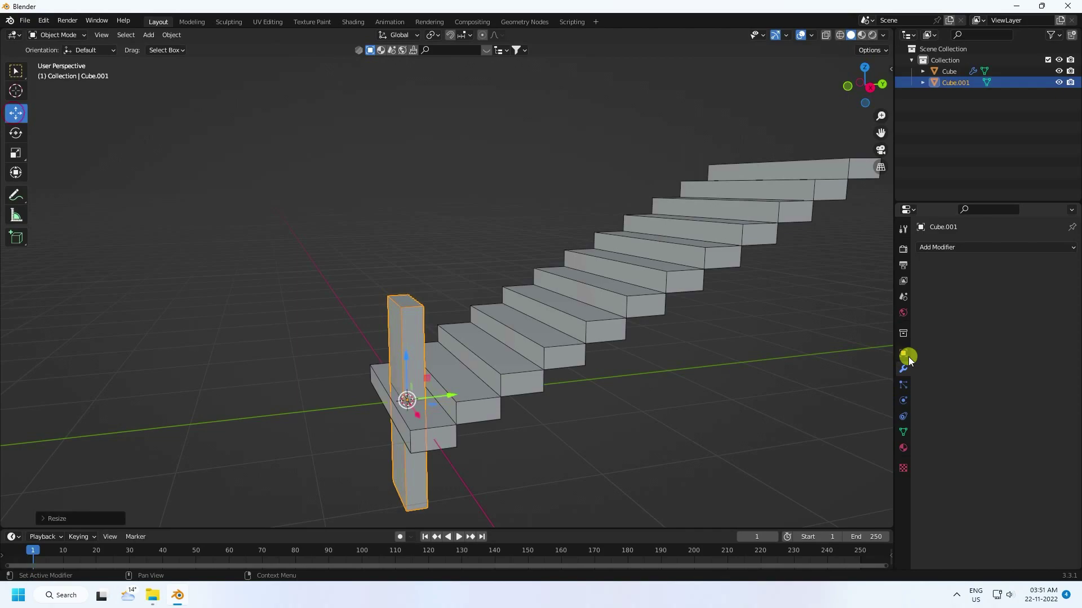
Set the pillar's scale to exactly 0.1 in Y and 0.3 in X.
left_click(907, 354)
left_click(1033, 370)
key("Return")
scroll(512, 369, "up", 3)
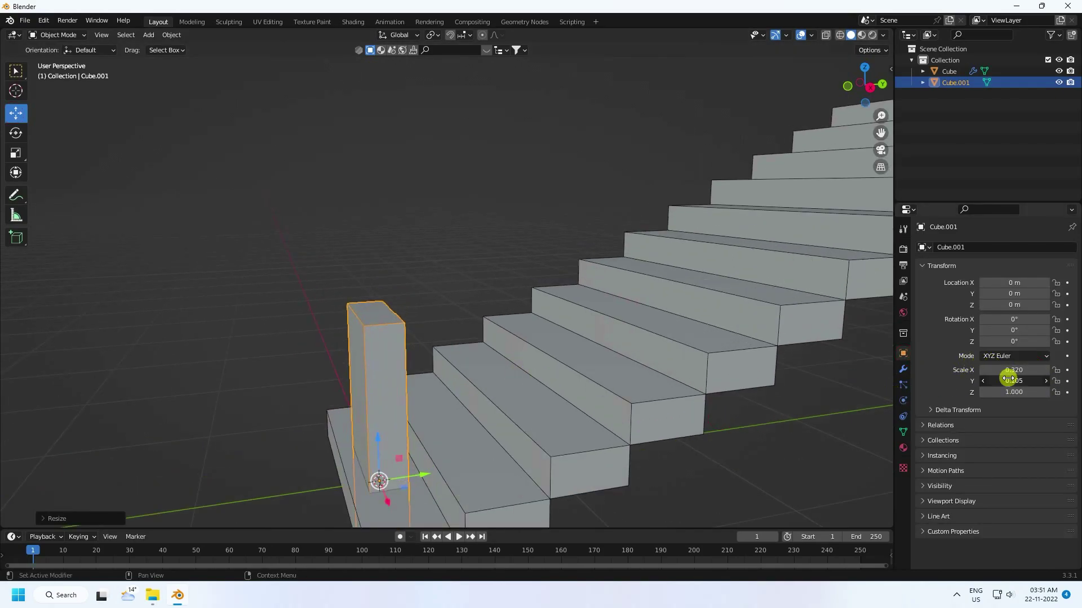
left_click(1008, 378)
type("0.1")
key("Return")
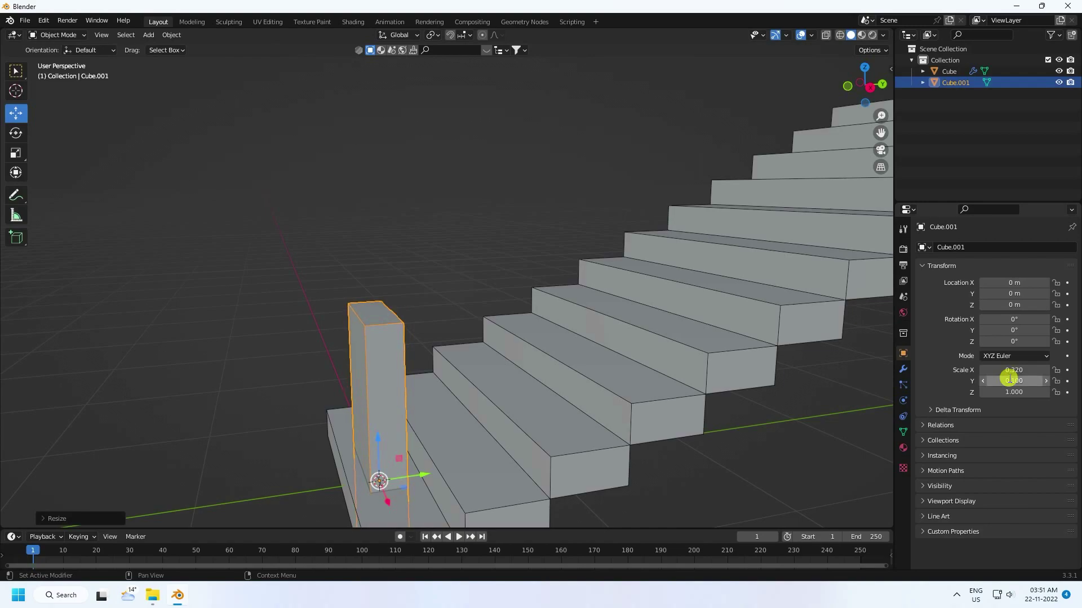
left_click(1007, 369)
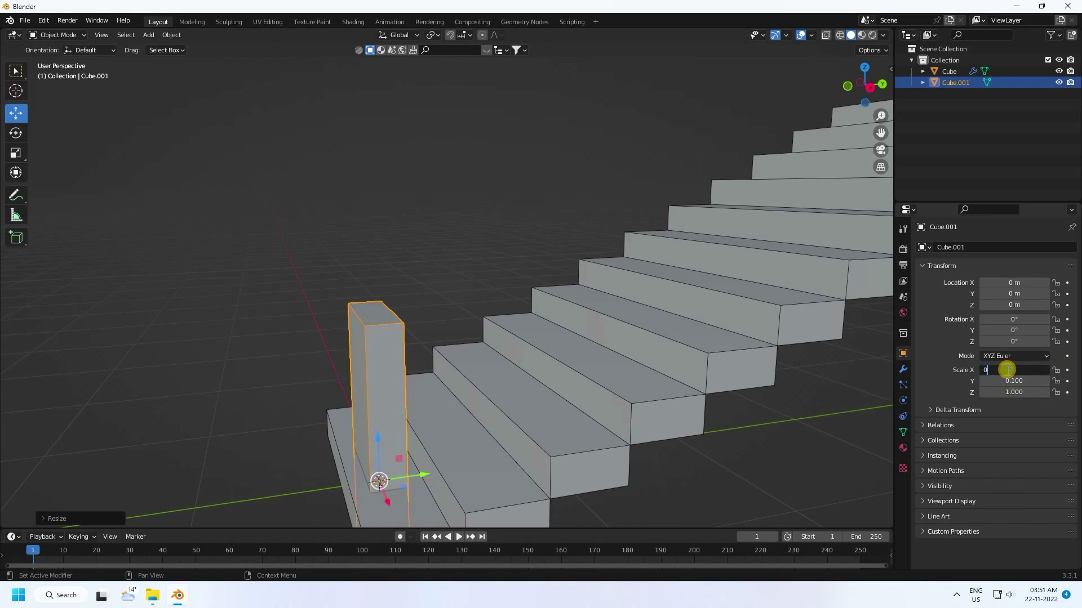
type("0.3")
key("Return")
scroll(682, 340, "down", 4)
middle_click_drag(682, 340, 440, 284)
middle_click_drag(430, 237, 457, 344)
scroll(425, 370, "up", 2)
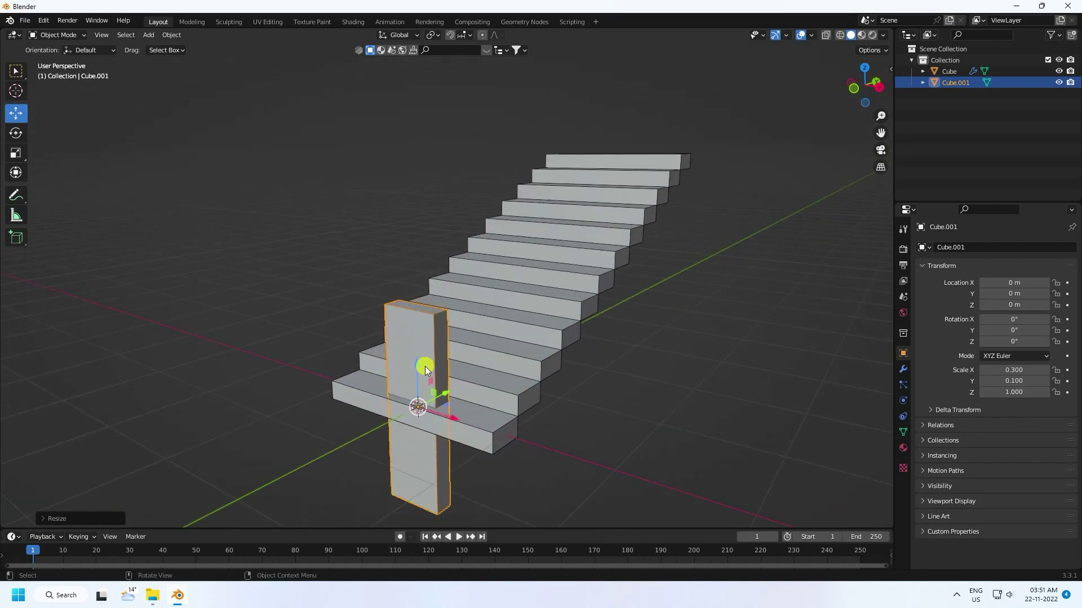
Move the pillar to about -0.43 m in X and place a pasted copy on the opposite side of the staircase's centre.
middle_click_drag(438, 387, 425, 330)
left_click_drag(482, 412, 518, 407)
key("ctrl+c")
key("ctrl+v")
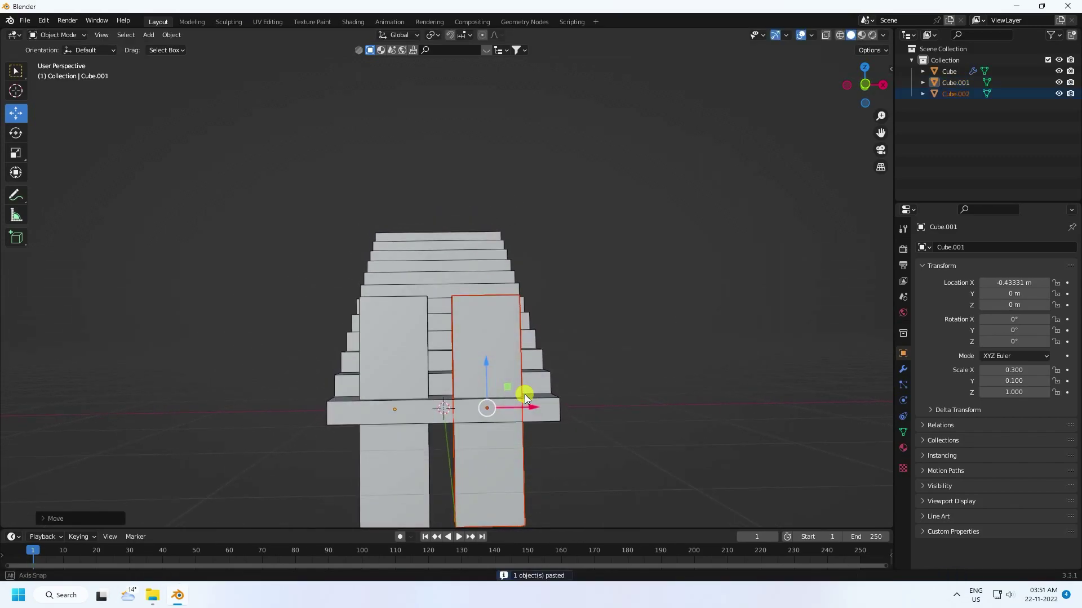
middle_click_drag(483, 406, 497, 343, "shift")
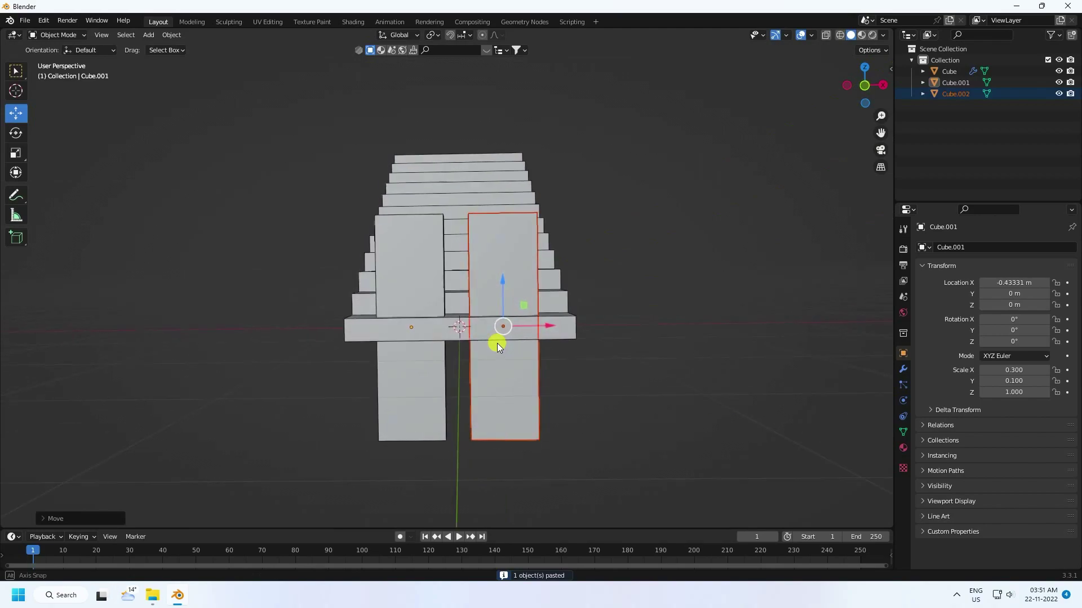
left_click(431, 294)
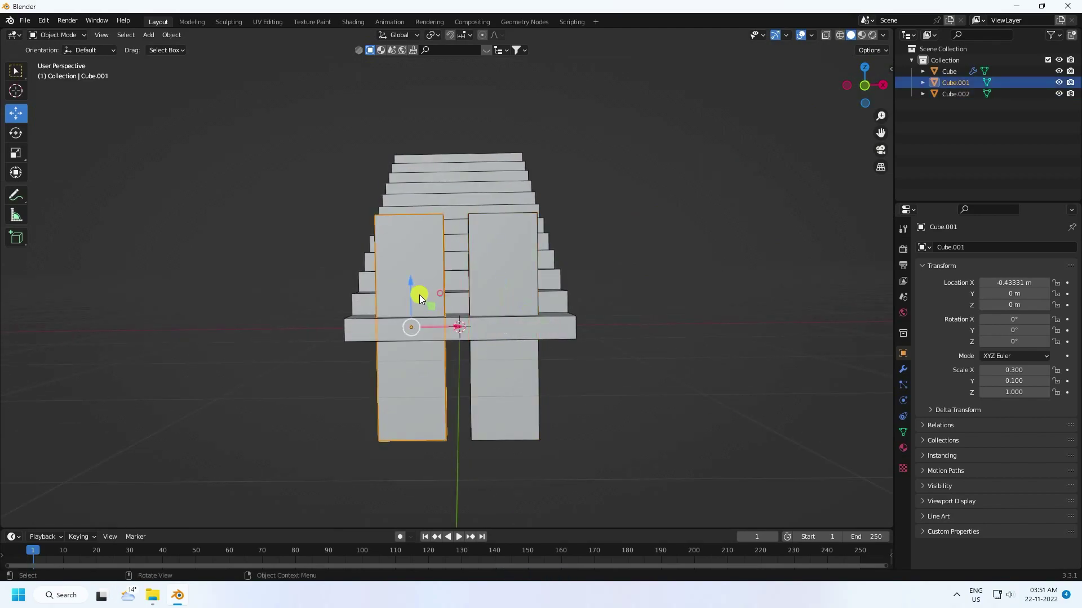
Set the Z scale of both pillars to 1.5.
mouse_move(1014, 386)
left_mouse_down()
mouse_move(1030, 388)
mouse_move(1009, 386)
left_mouse_up()
left_click(1011, 393)
key("Return")
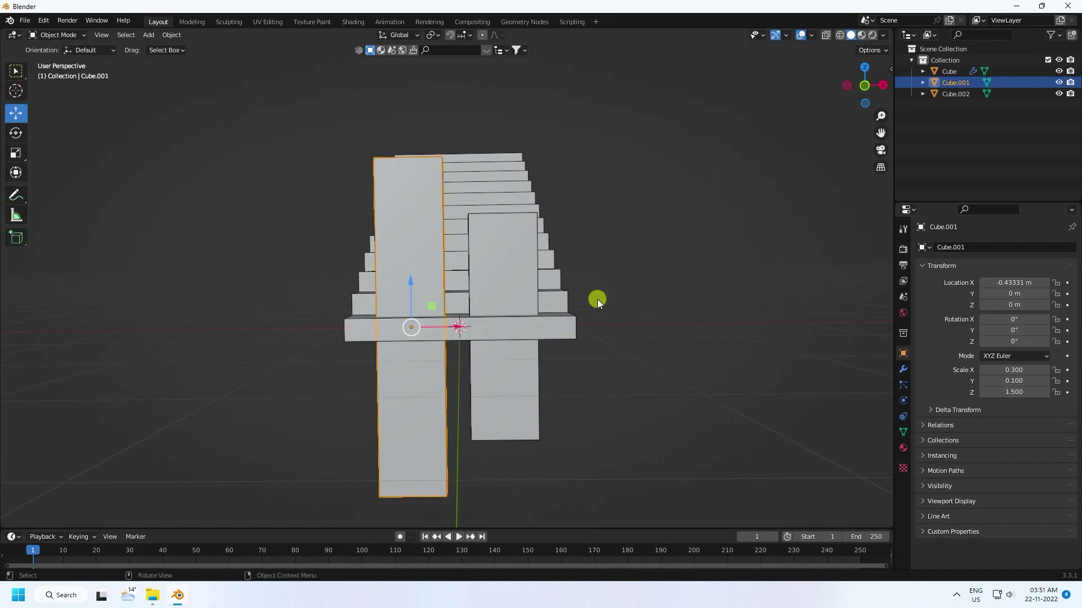
left_click(491, 257)
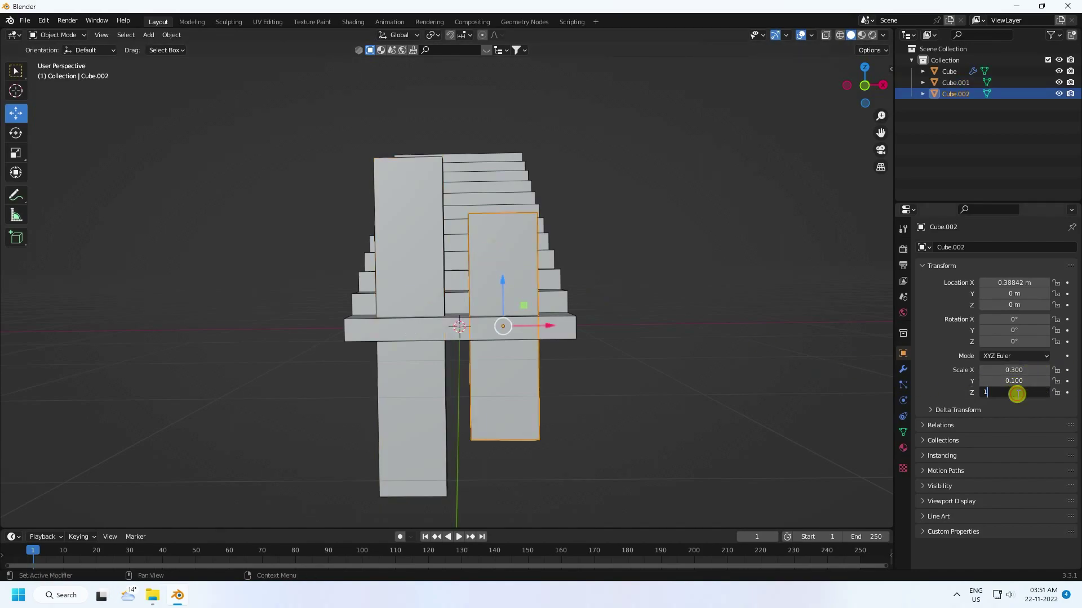
left_click(1017, 394)
type("1.5")
key("Return")
Move the pillars closer together along X, to about 0.365 m and -0.392 m.
middle_click_drag(509, 316, 506, 319)
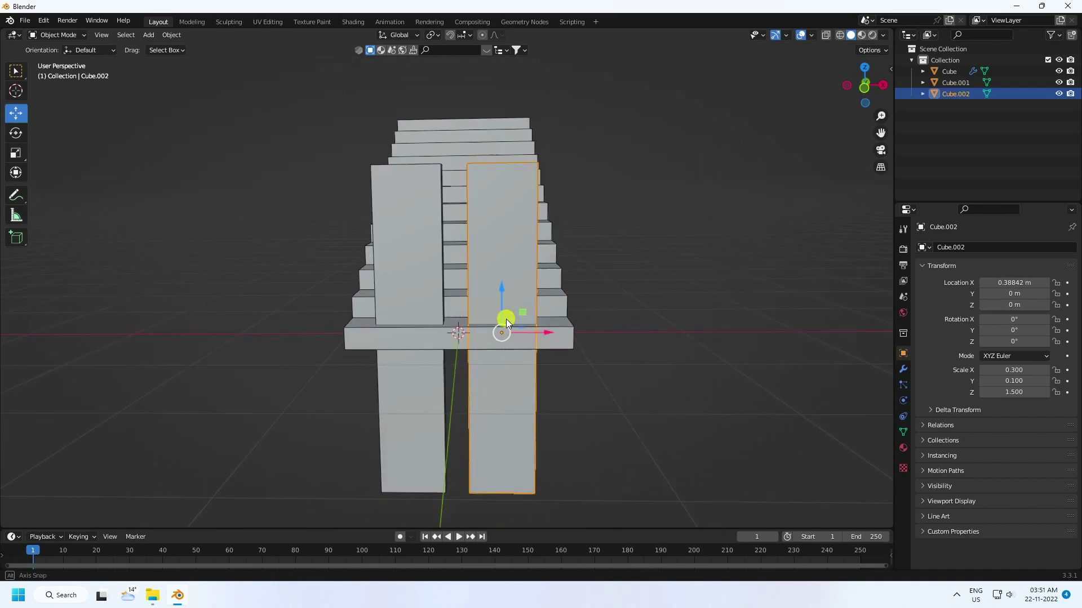
scroll(461, 339, "up", 2)
left_click_drag(571, 353, 565, 353)
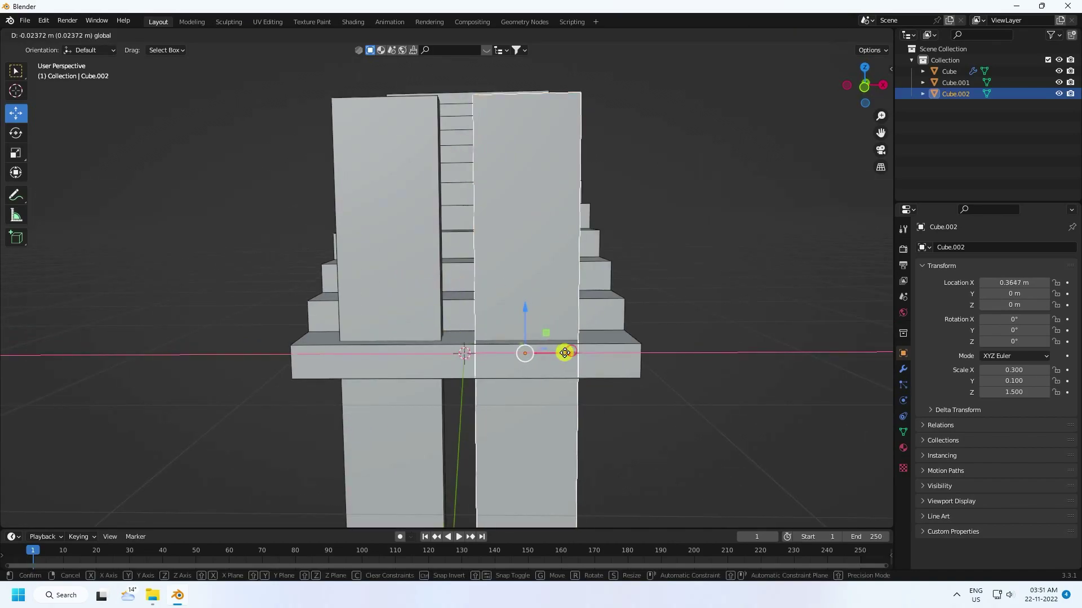
left_click(478, 350)
left_click_drag(421, 353, 438, 351)
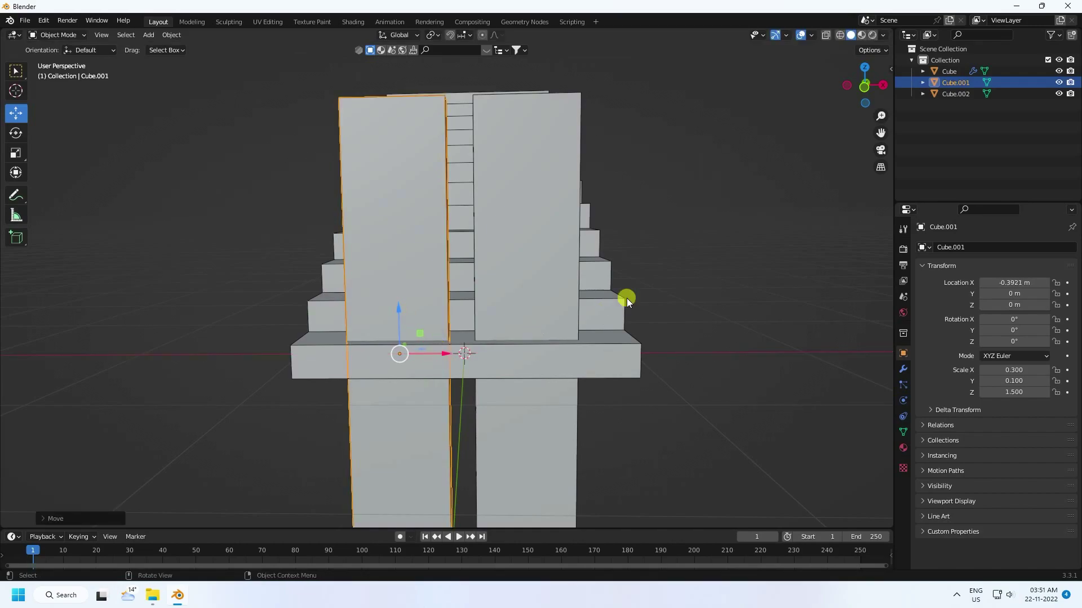
Join the two pillars into a single object.
left_click(627, 299)
mouse_move(582, 295)
middle_mouse_down()
mouse_move(651, 356)
mouse_move(583, 289)
middle_mouse_up()
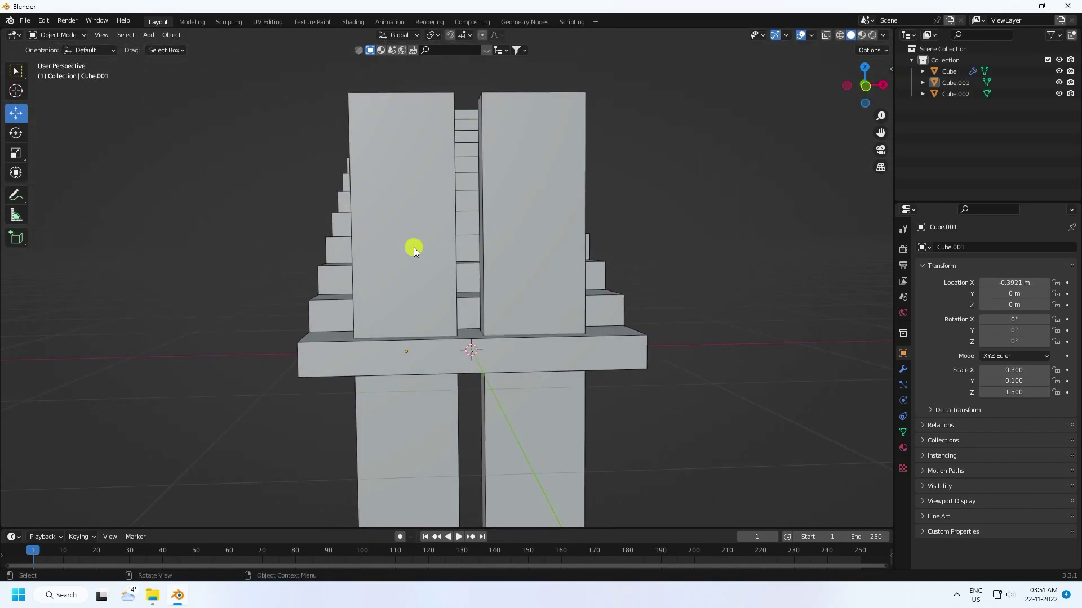
left_click(424, 240)
left_click(492, 228, "shift")
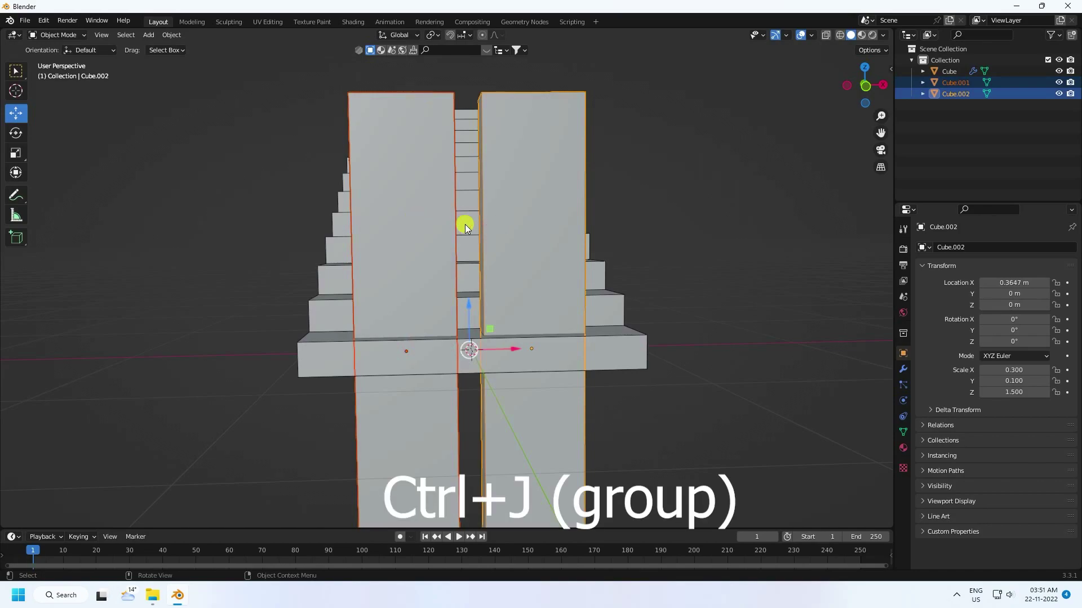
key("ctrl+j")
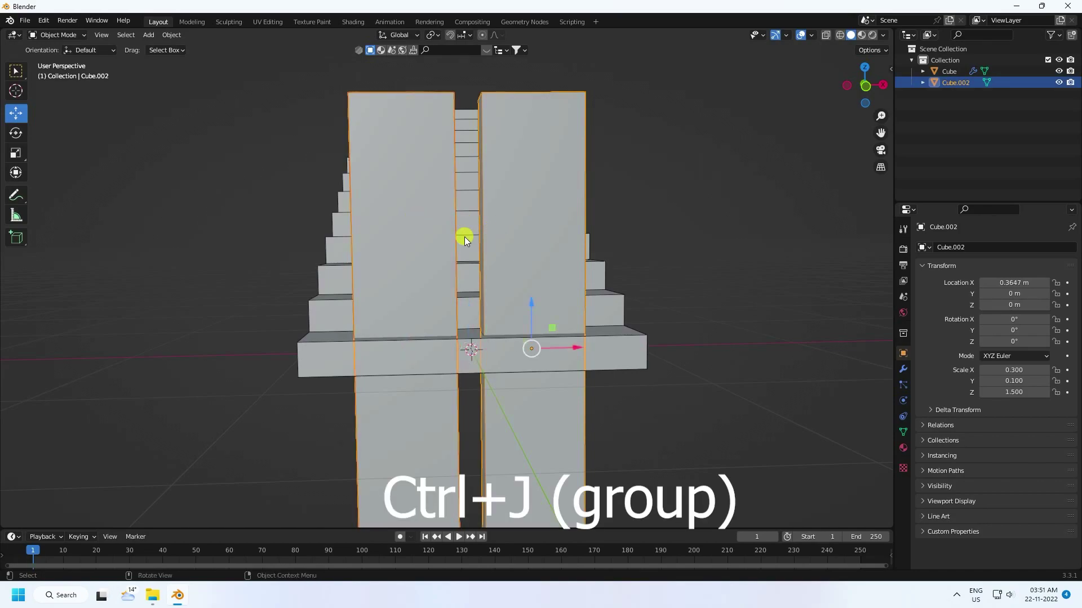
Add a mesh cylinder with 100 vertices.
left_click(148, 35)
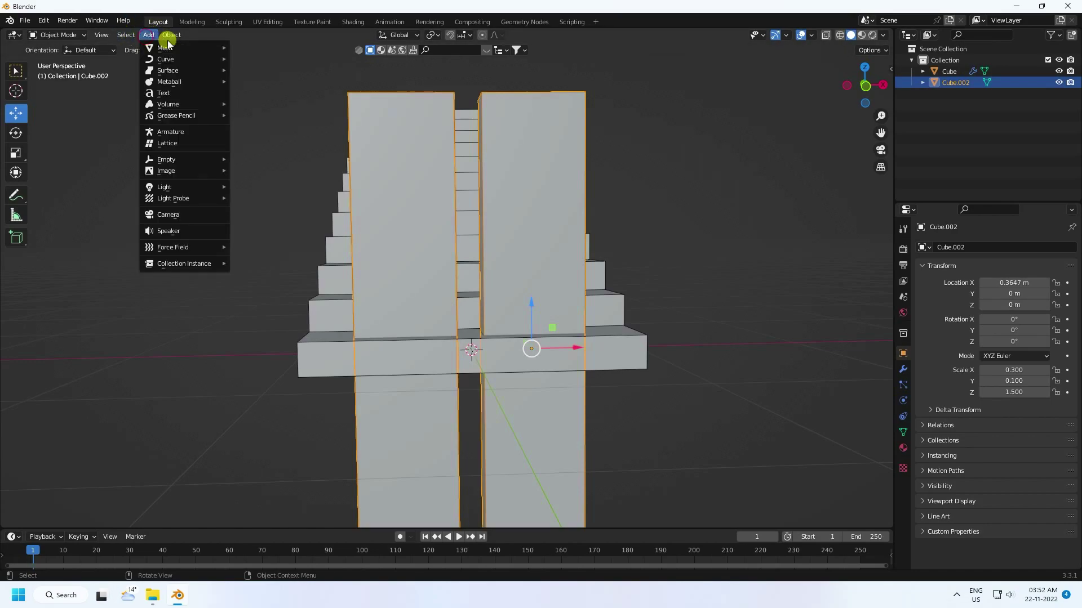
mouse_move(175, 46)
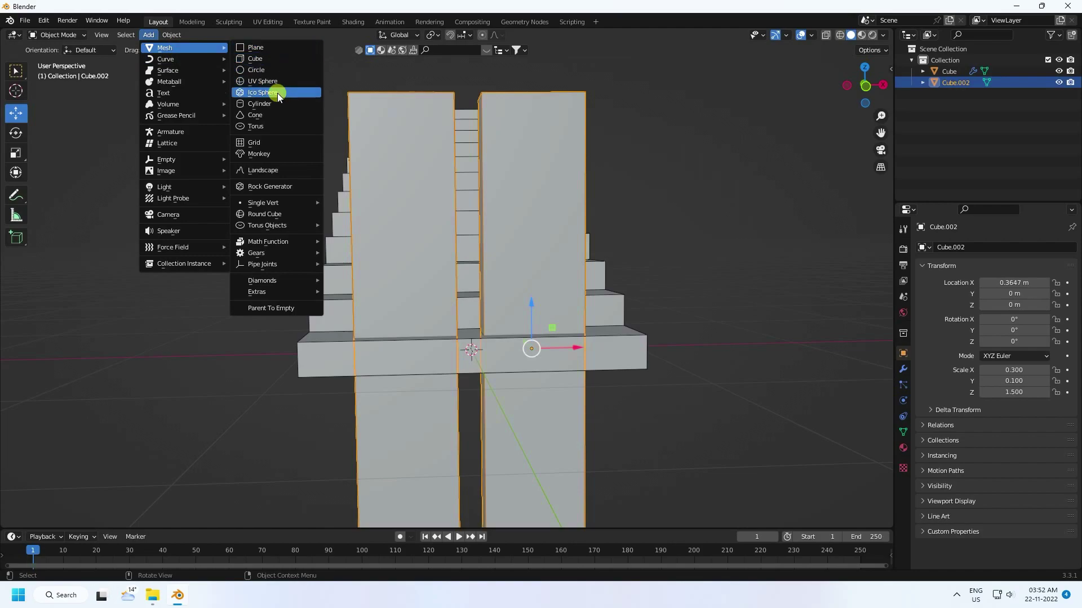
left_click(259, 104)
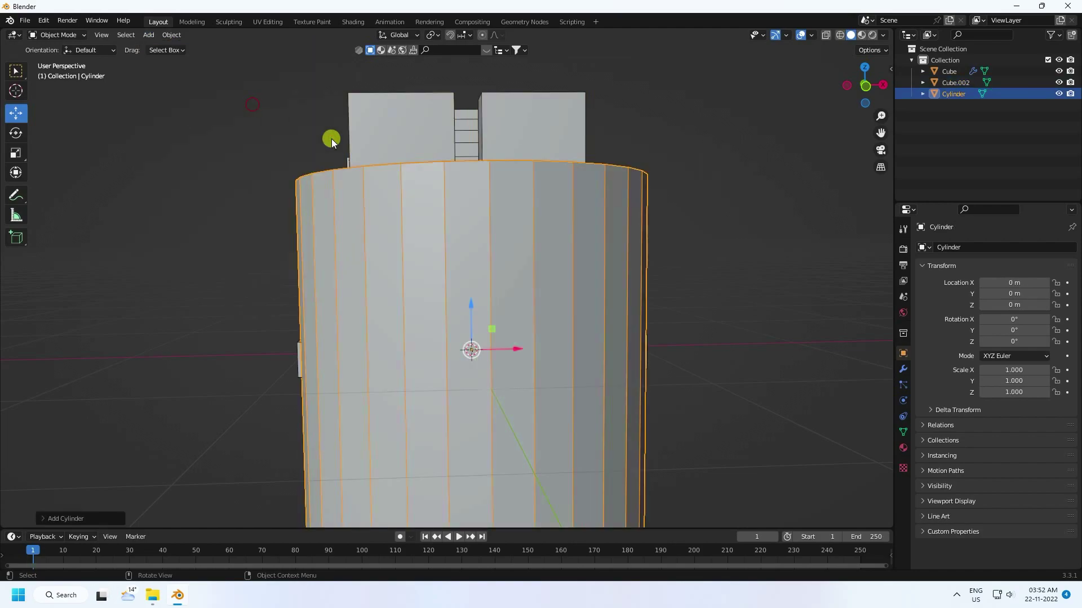
left_click(59, 519)
mouse_move(138, 383)
left_mouse_down()
mouse_move(217, 381)
mouse_move(92, 376)
mouse_move(139, 381)
left_mouse_up()
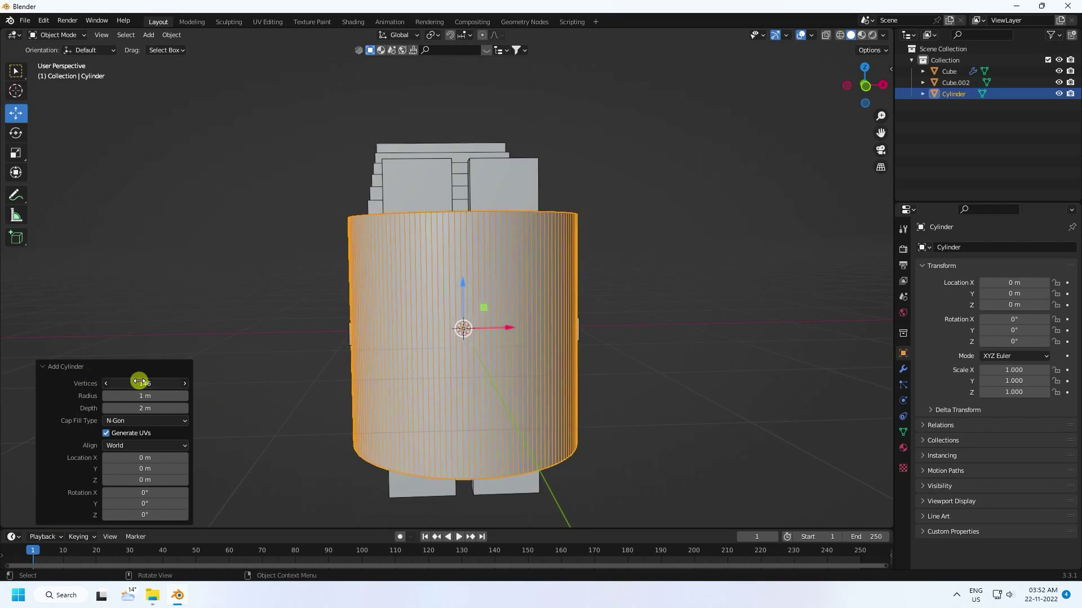
type("100")
key("Return")
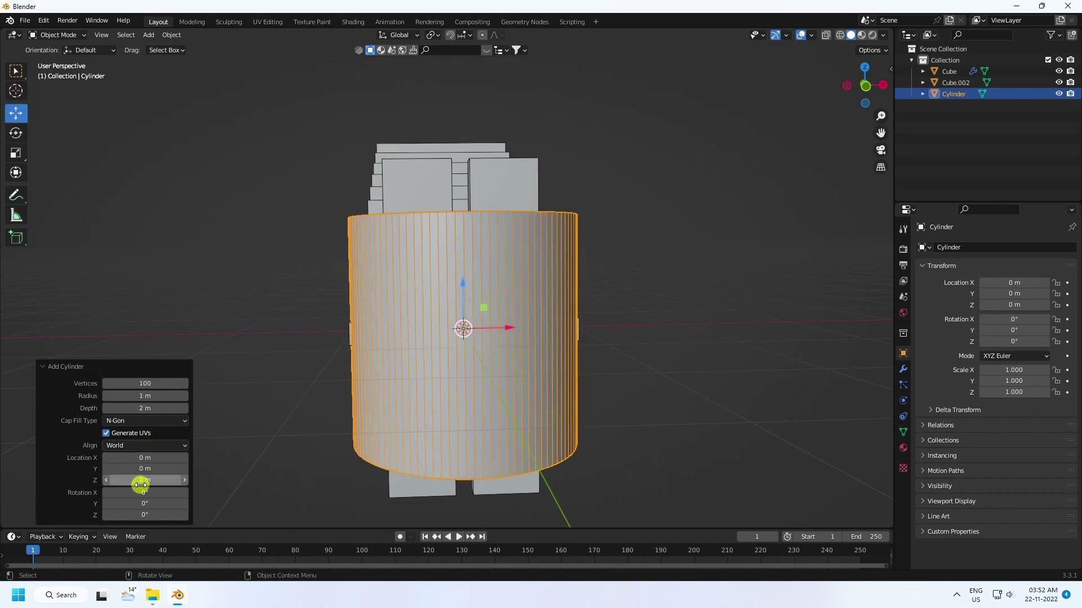
Set the new cylinder's X rotation to 90° so its round face points along the staircase.
mouse_move(145, 493)
left_mouse_down()
mouse_move(444, 510)
mouse_move(140, 490)
left_mouse_up()
left_click(144, 493)
key("Return")
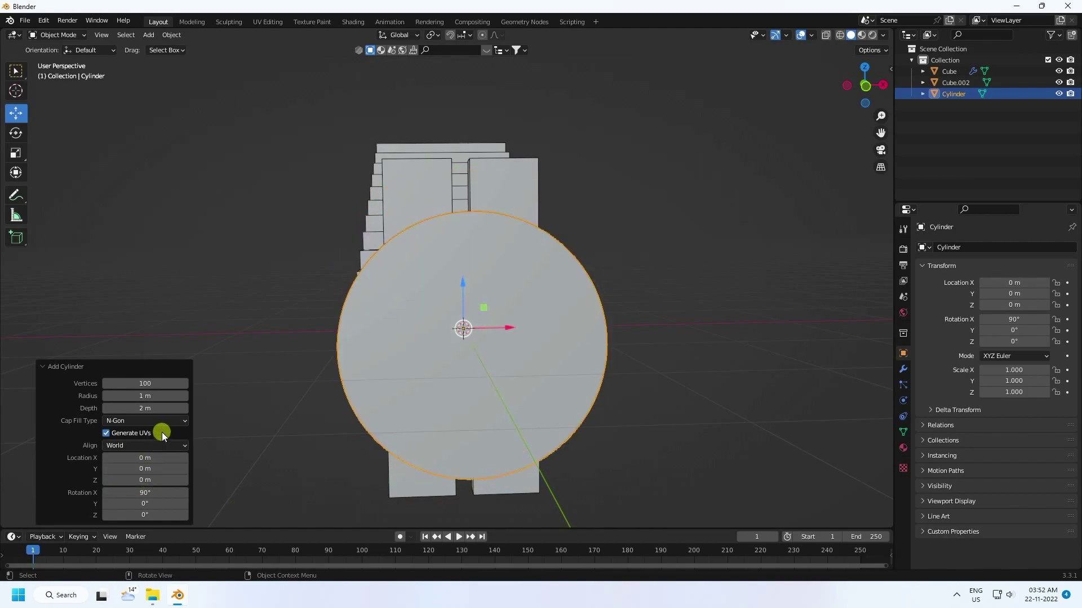
Set the cylinder's radius to 0.5 m and its depth to 1 m.
middle_click_drag(323, 397, 231, 421)
left_click_drag(145, 396, 111, 404)
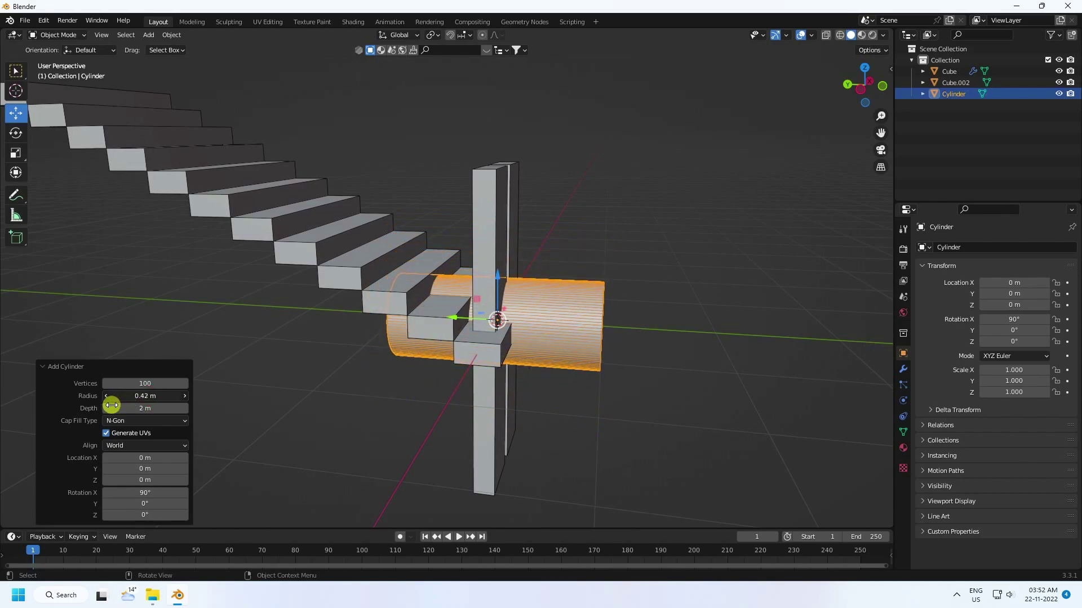
middle_click_drag(454, 362, 356, 348)
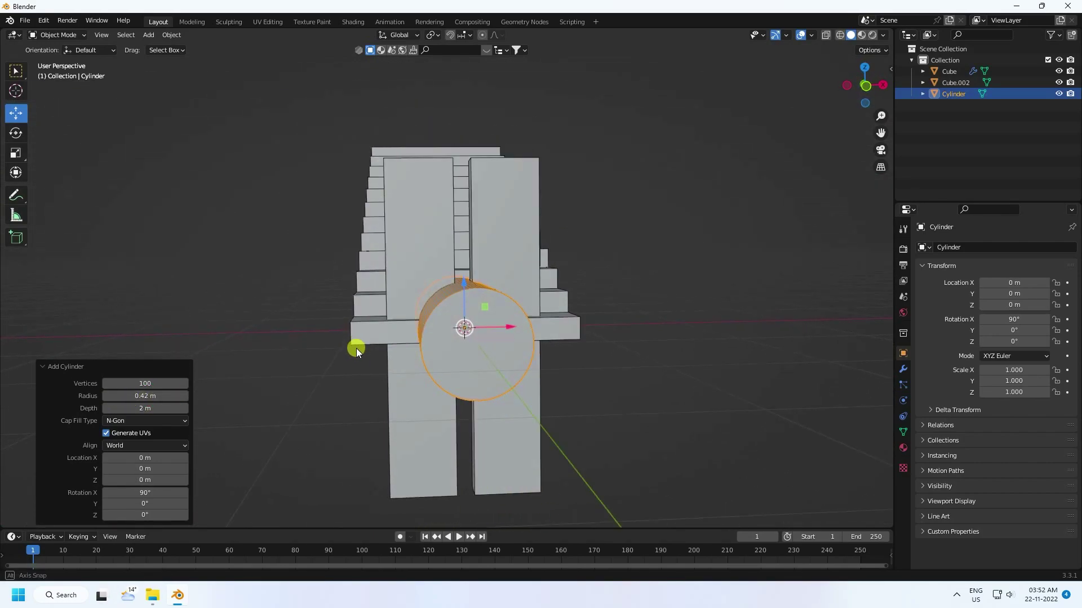
left_click(149, 396)
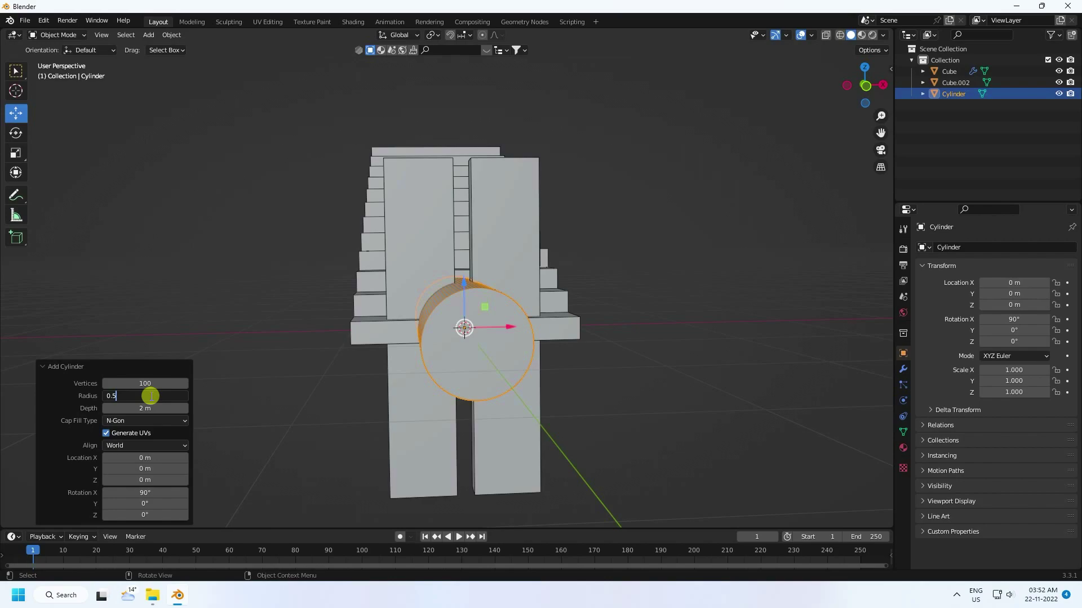
key("Return")
middle_click_drag(441, 344, 553, 364)
left_click(149, 406)
type("1")
key("Return")
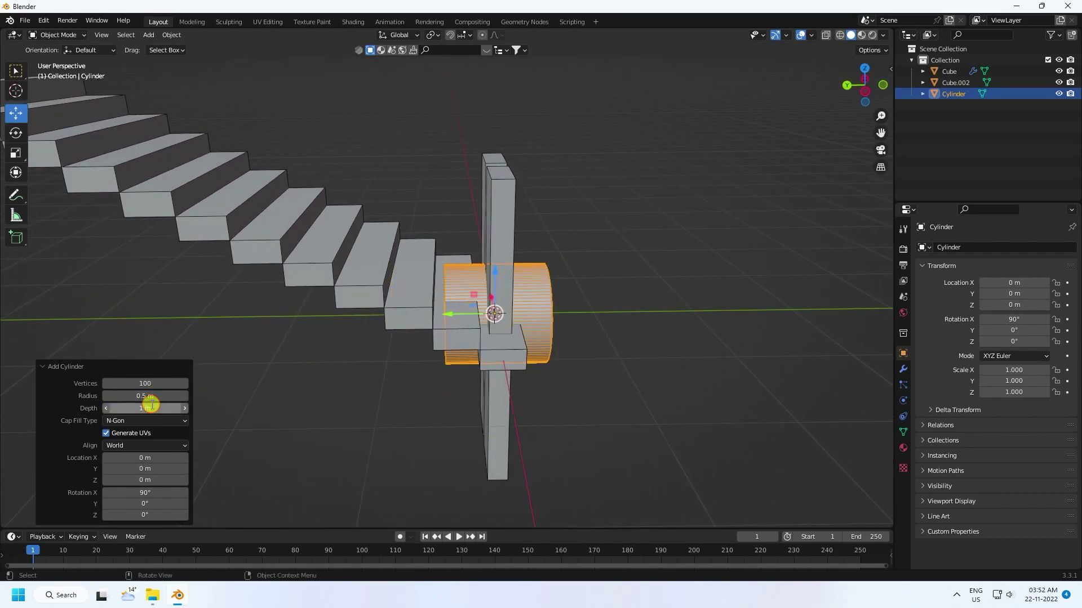
Raise the cylinder to about 0.68 m in Z so it passes through the pillars above the bottom step.
scroll(580, 252, "up", 3)
left_click_drag(524, 289, 526, 177)
middle_click_drag(526, 177, 452, 214)
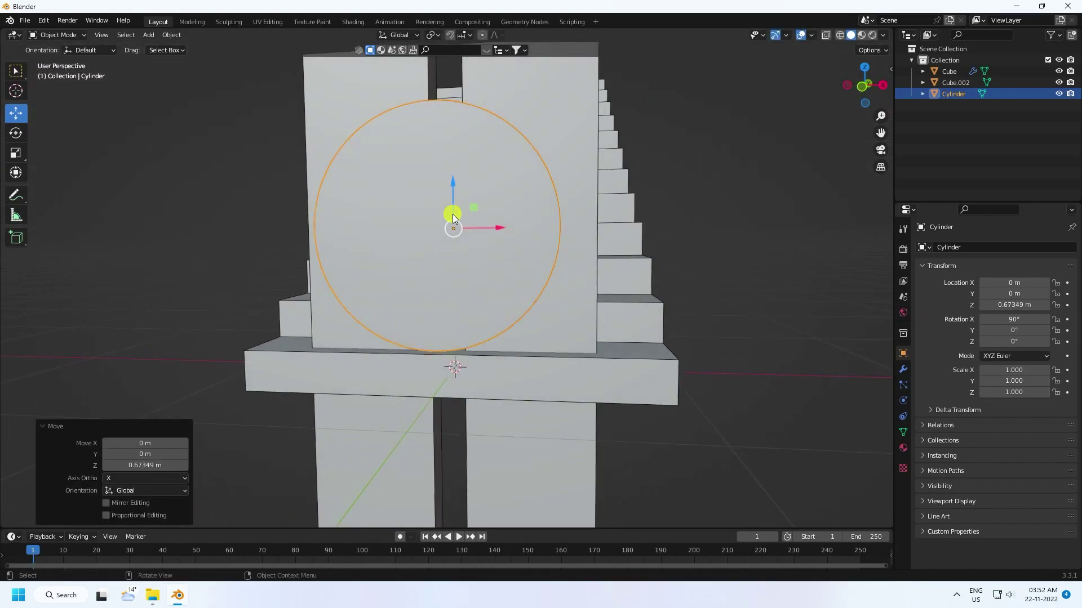
scroll(452, 214, "down", 3)
left_click_drag(455, 211, 454, 213)
middle_click_drag(454, 213, 446, 166)
Paste a copy of the cylinder and move it about 1.22 m along Y, behind the pillars.
scroll(552, 234, "up", 2)
mouse_move(640, 265)
middle_mouse_down()
mouse_move(621, 284)
mouse_move(634, 283)
middle_mouse_up()
middle_click_drag(705, 286, 579, 243)
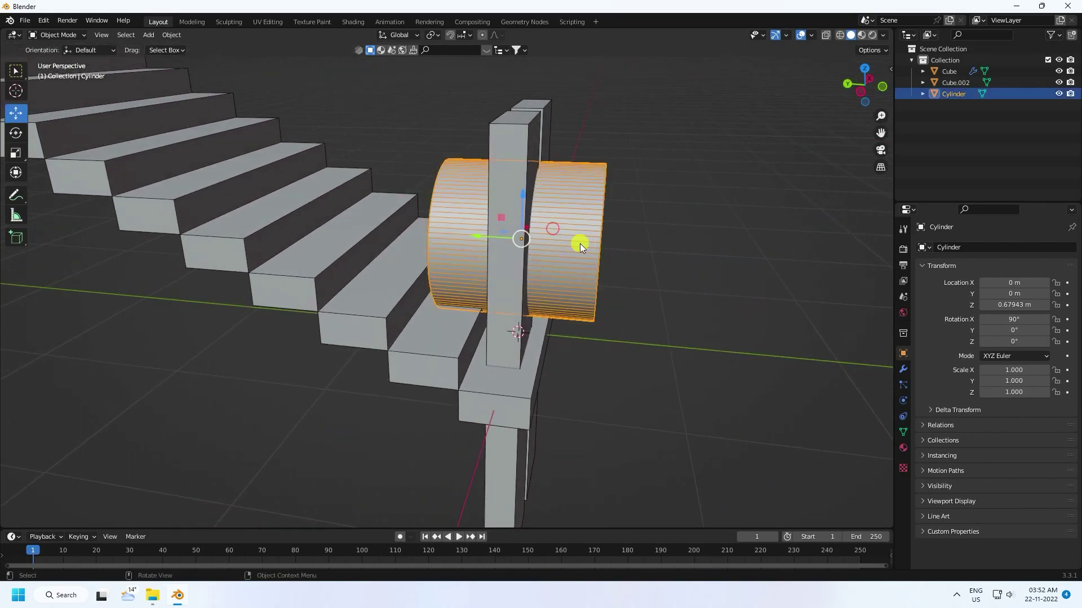
key("ctrl+c")
key("ctrl+v")
key("g")
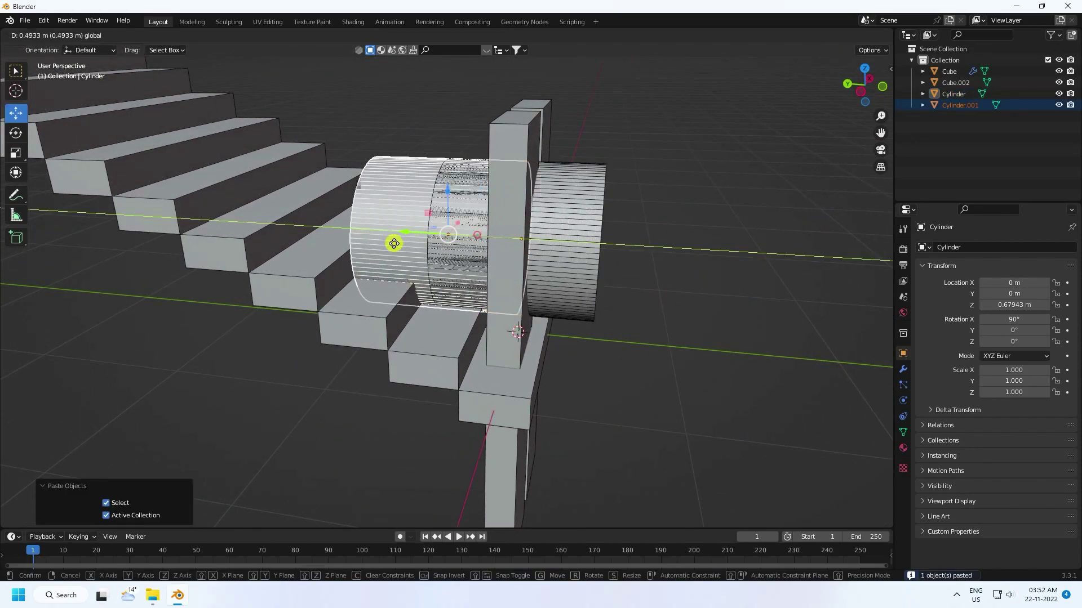
left_click(300, 250)
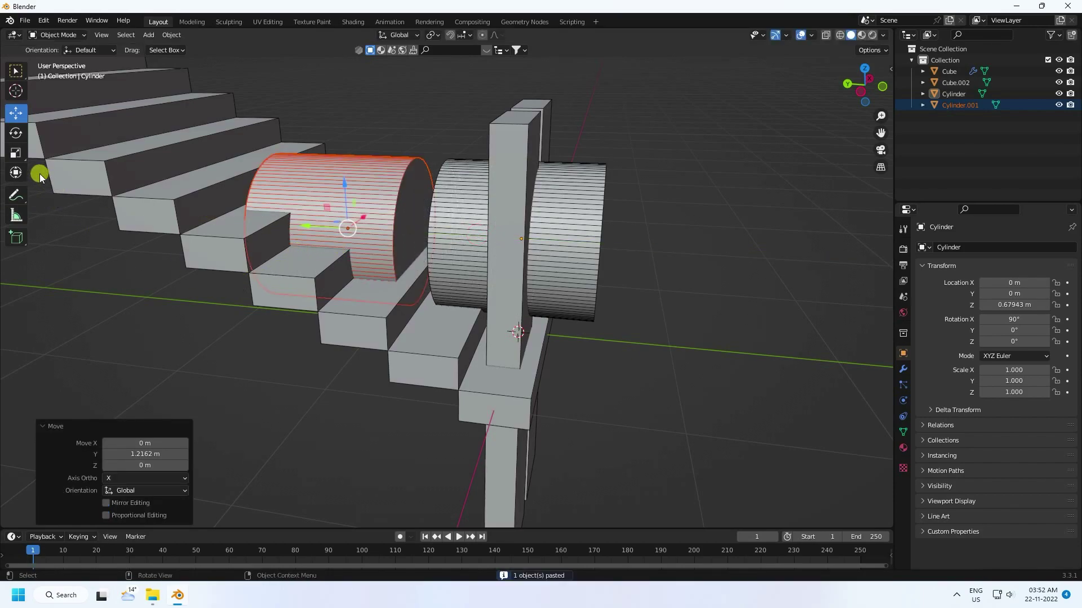
Scale the copied cylinder down along Y to make it thinner, then deselect it.
left_click(16, 153)
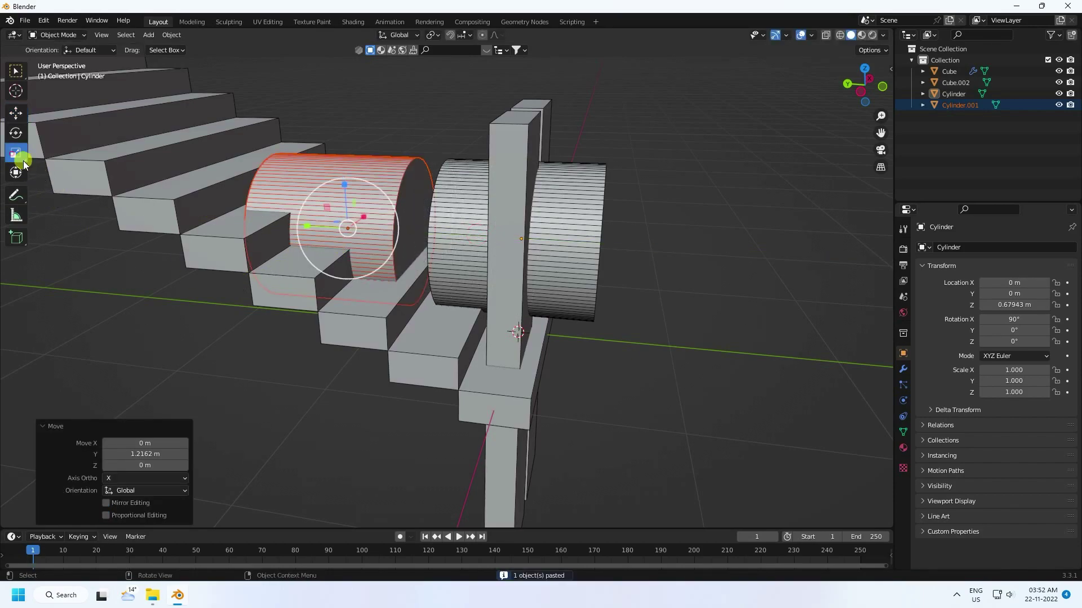
left_click_drag(307, 226, 331, 227)
left_click(627, 236)
Add a Boolean Difference modifier to the joined pillars, using the original cylinder between them as the cutting object.
middle_click_drag(640, 284, 553, 282)
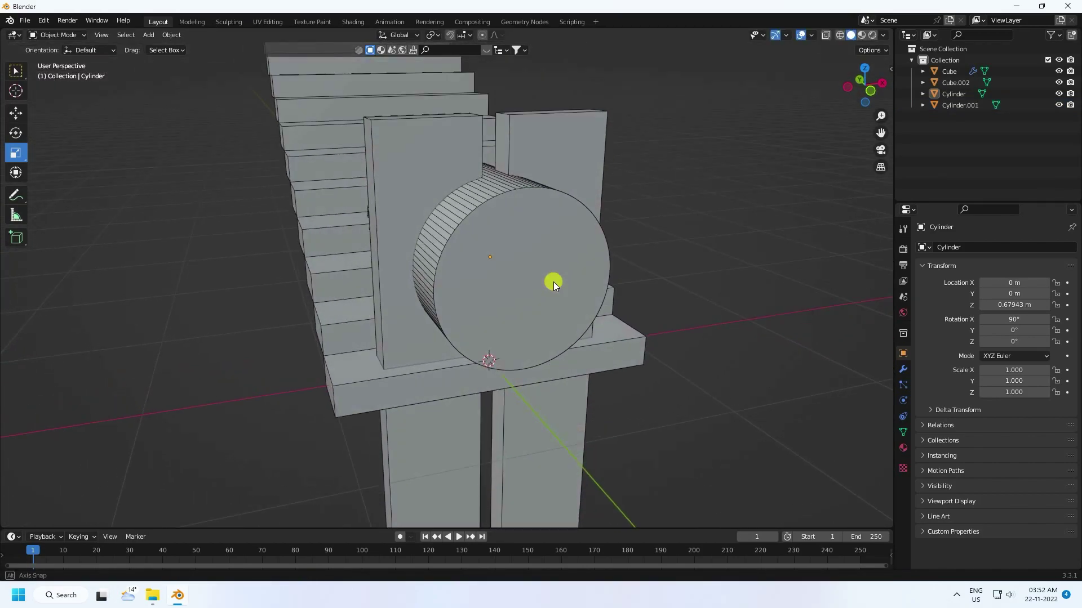
left_click(589, 143)
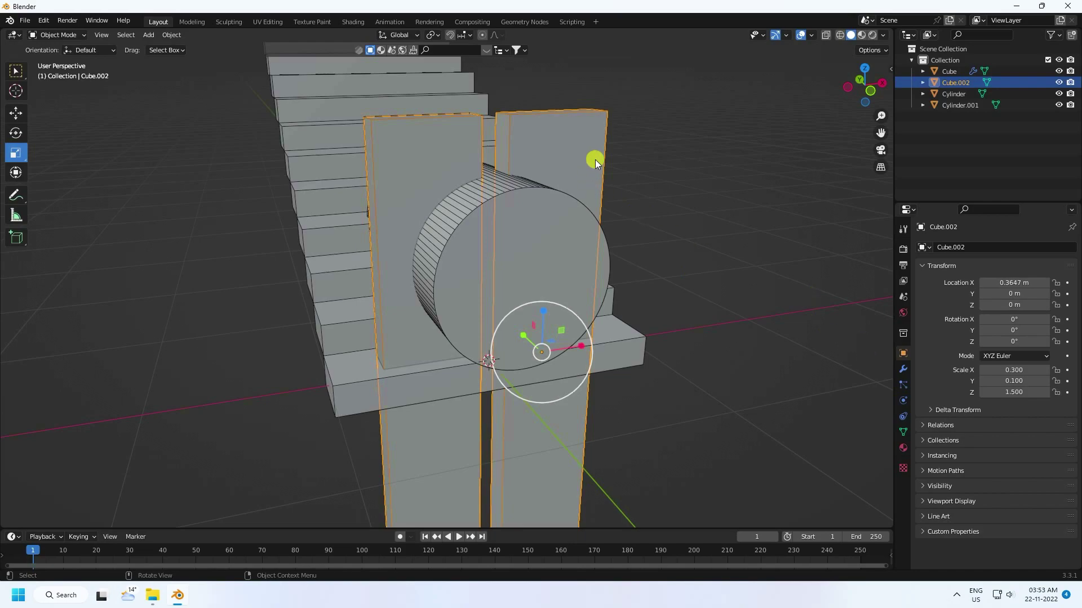
left_click(904, 366)
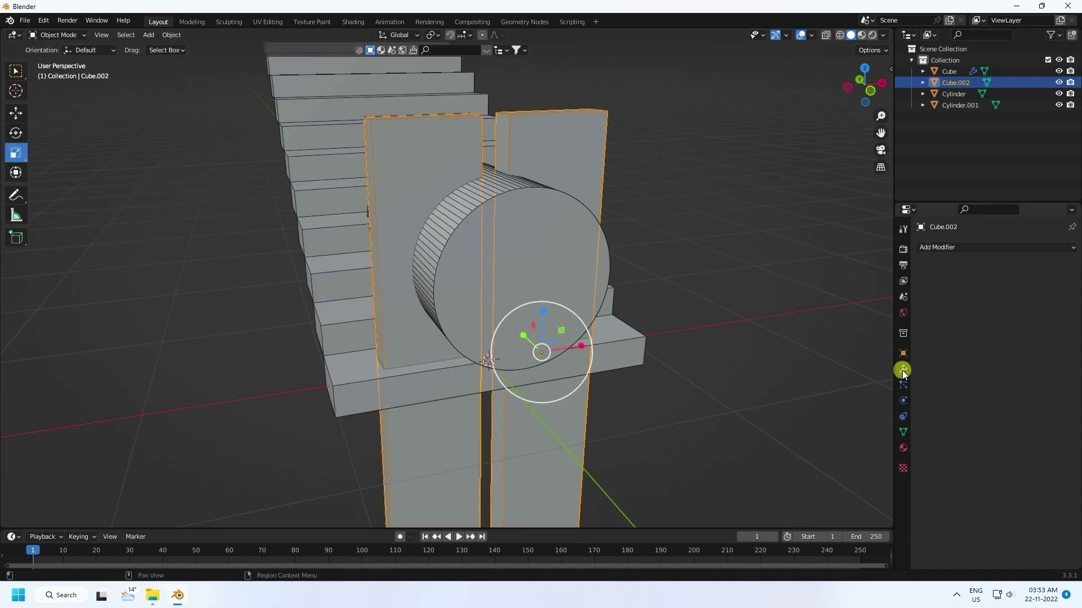
left_click(928, 248)
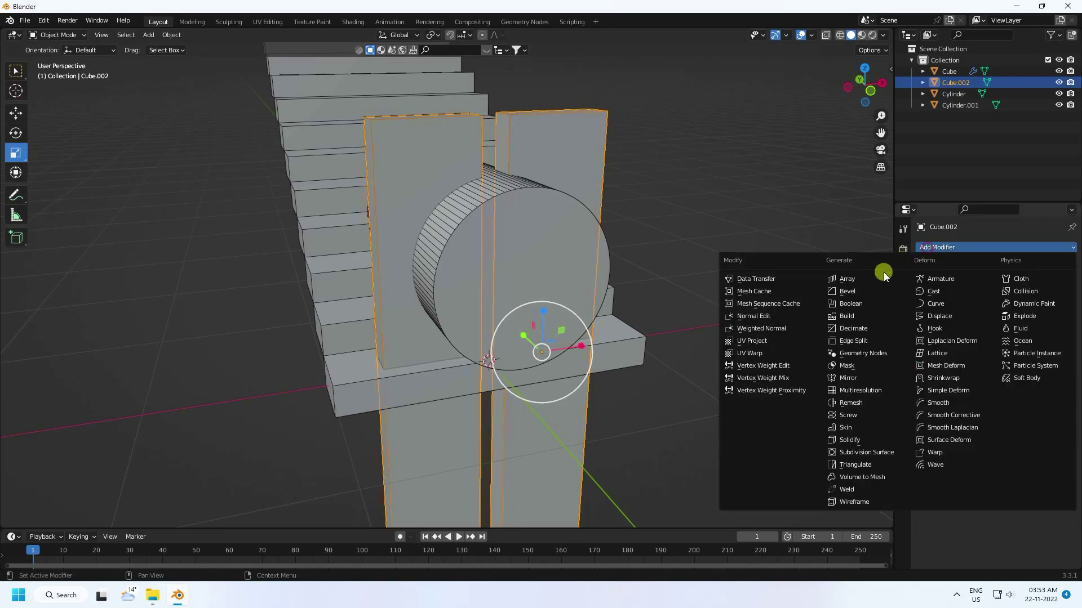
left_click(852, 305)
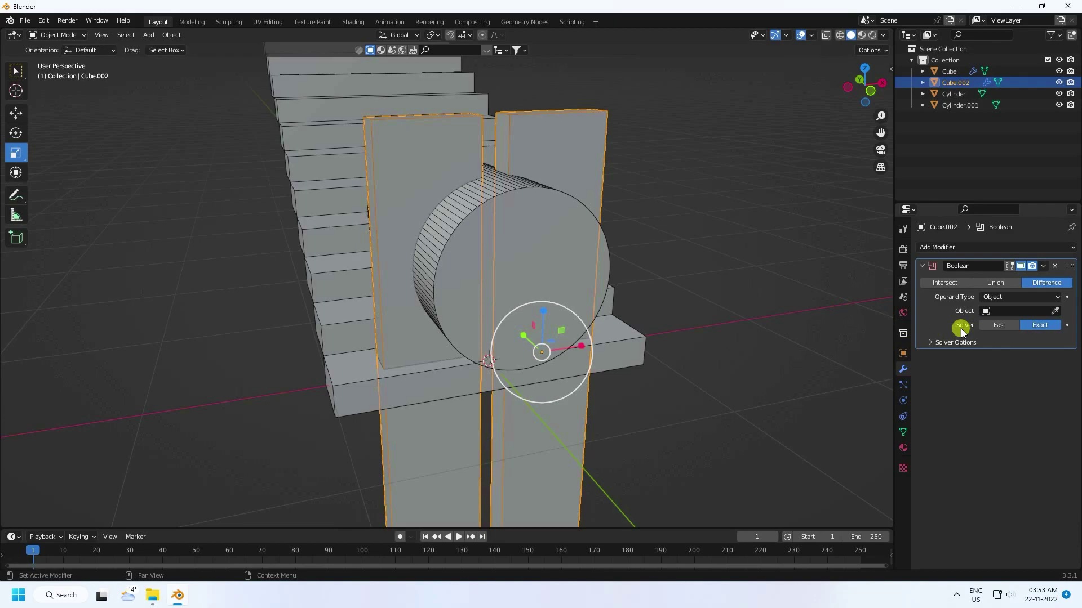
left_click(1054, 311)
left_click(536, 236)
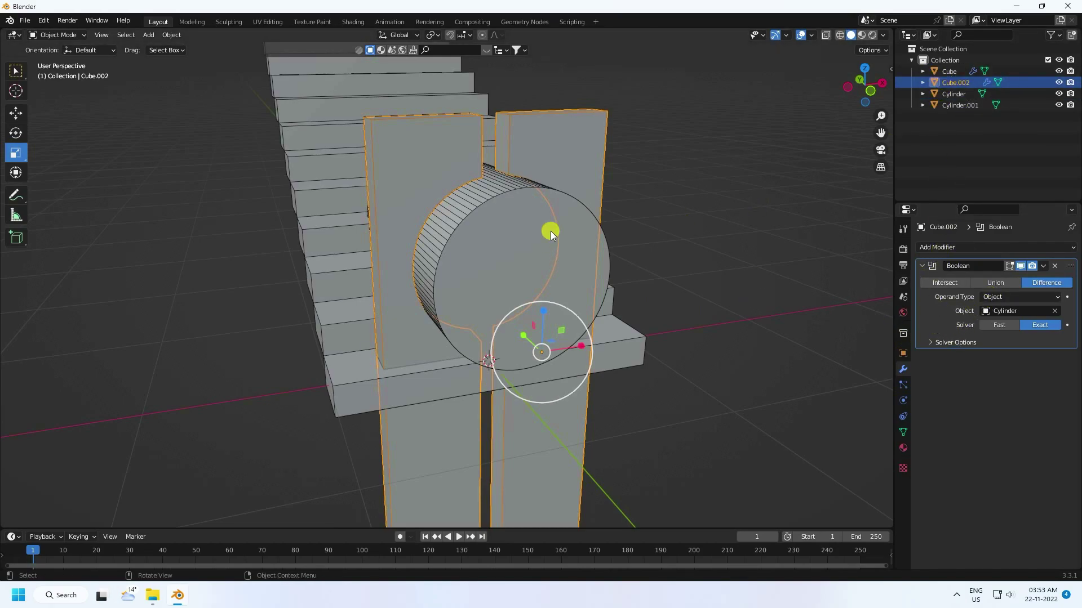
Hide the original cutting cylinder in the viewport and in renders.
left_click(515, 201)
left_click(1060, 93)
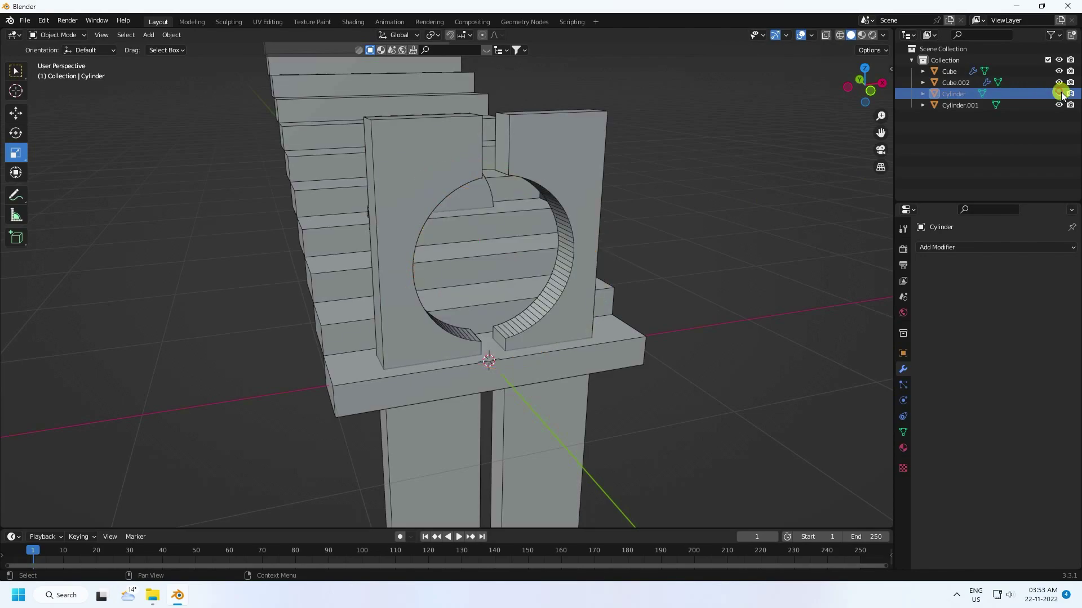
middle_click_drag(509, 299, 546, 323)
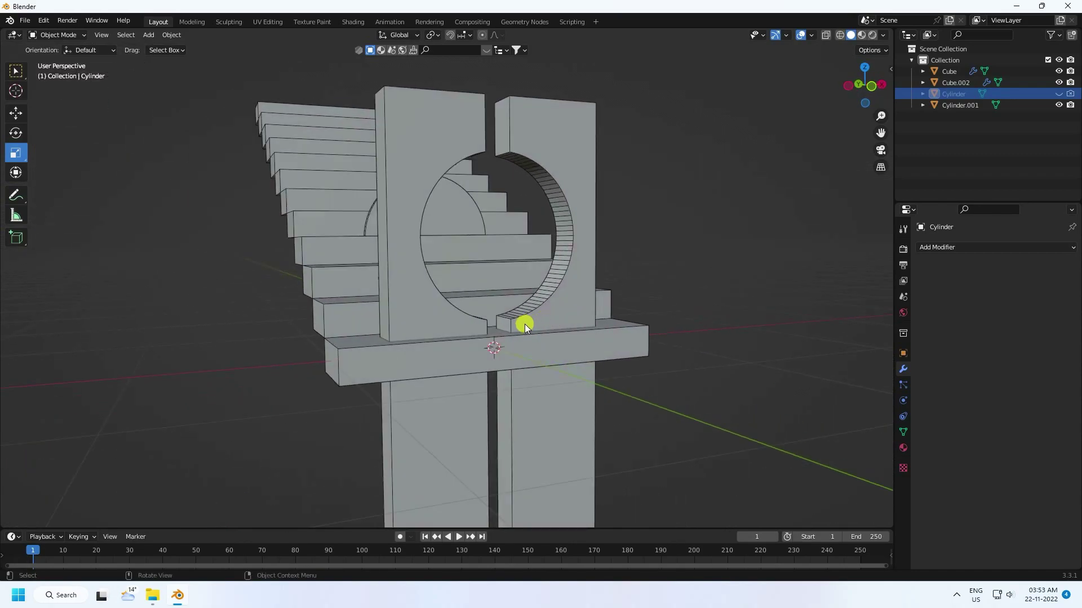
Apply the Boolean modifier on the joined pillars.
middle_click_drag(535, 336, 471, 363)
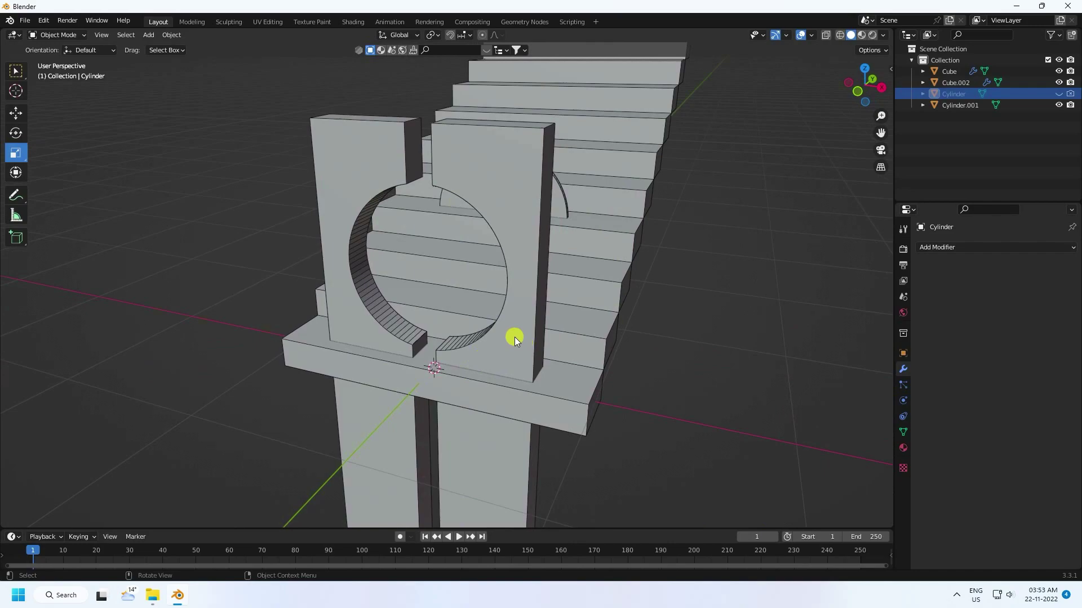
left_click(16, 114)
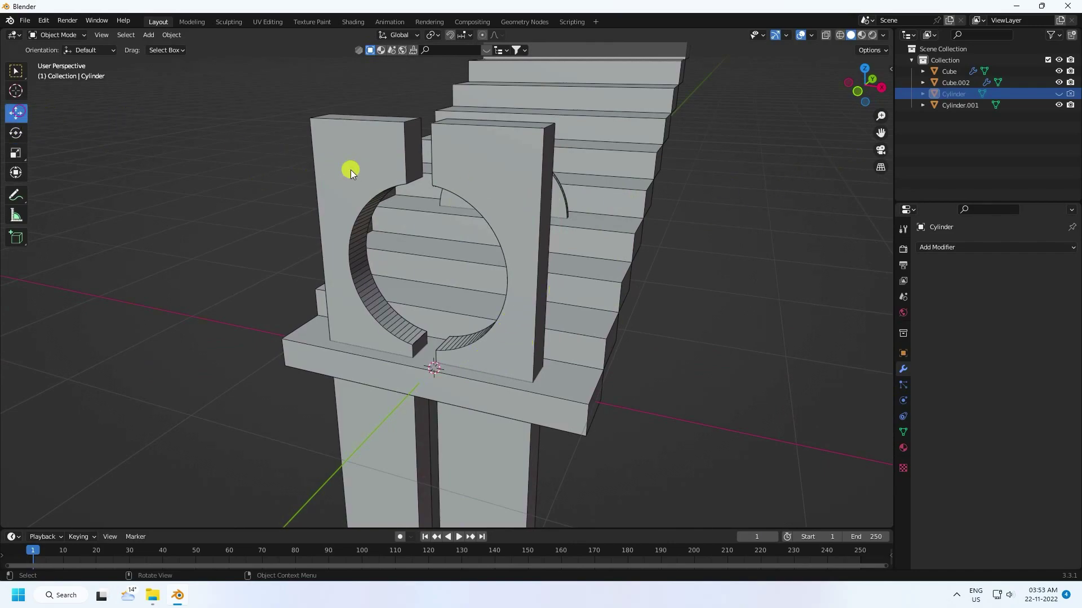
left_click(350, 170)
left_click(1042, 268)
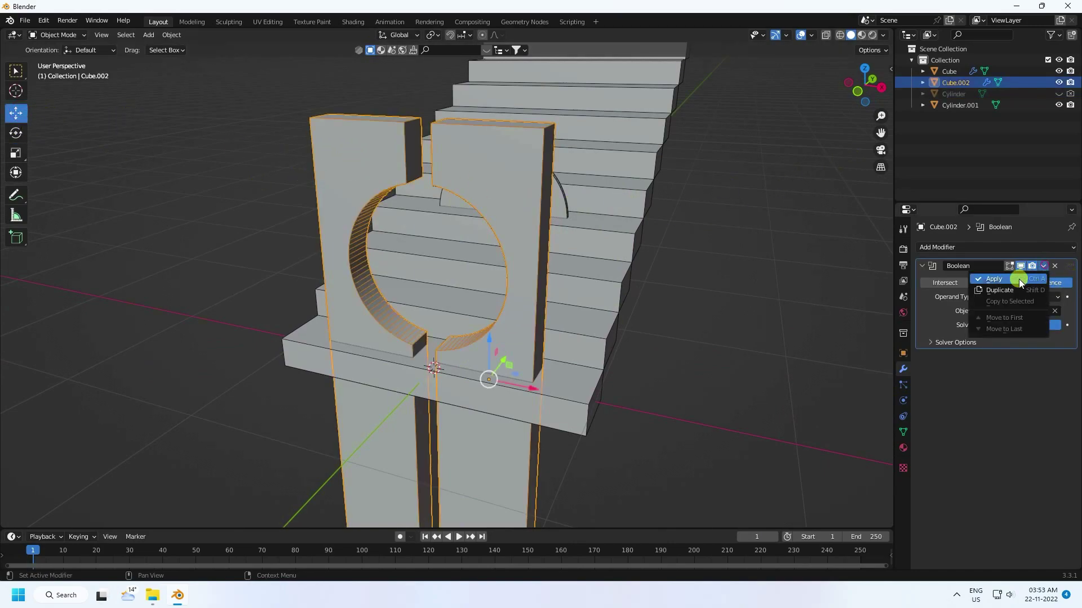
left_click(1005, 277)
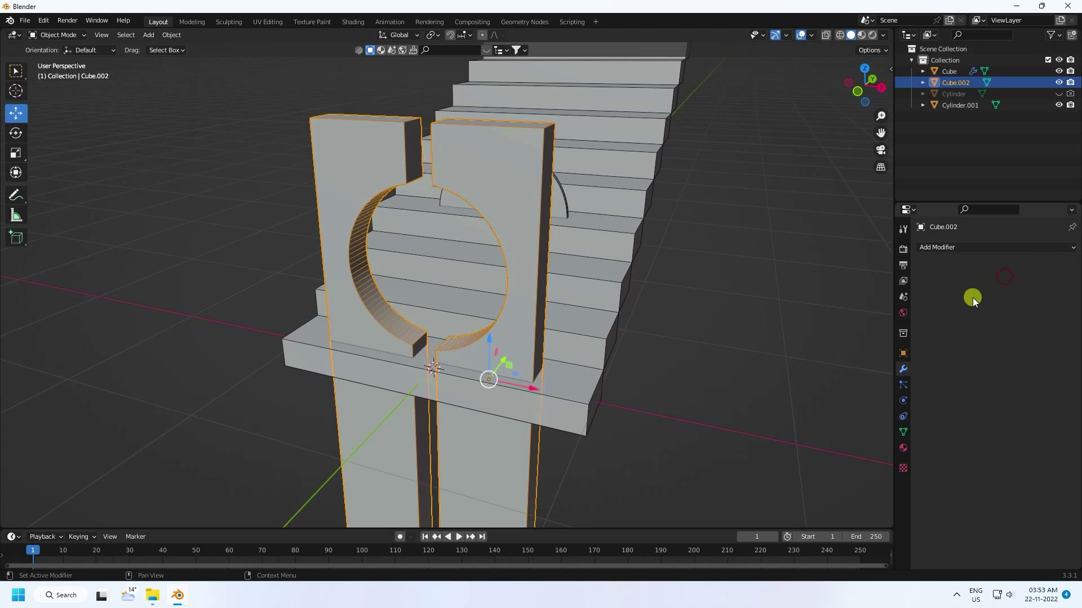
Delete the hidden cylinder that was used to cut the opening.
left_click(952, 94)
middle_click_drag(733, 265, 708, 281)
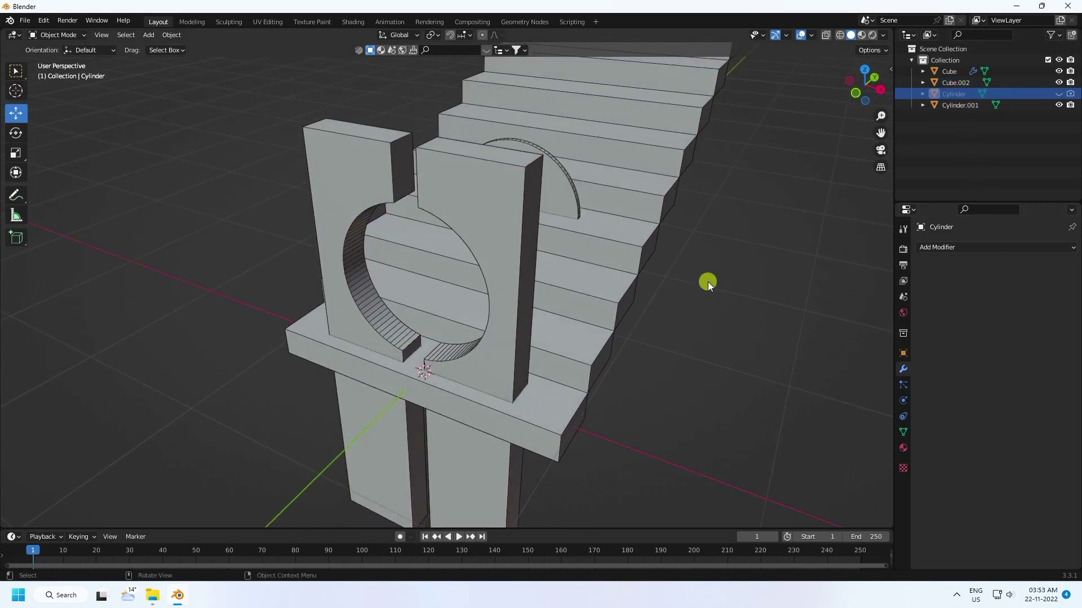
key("x")
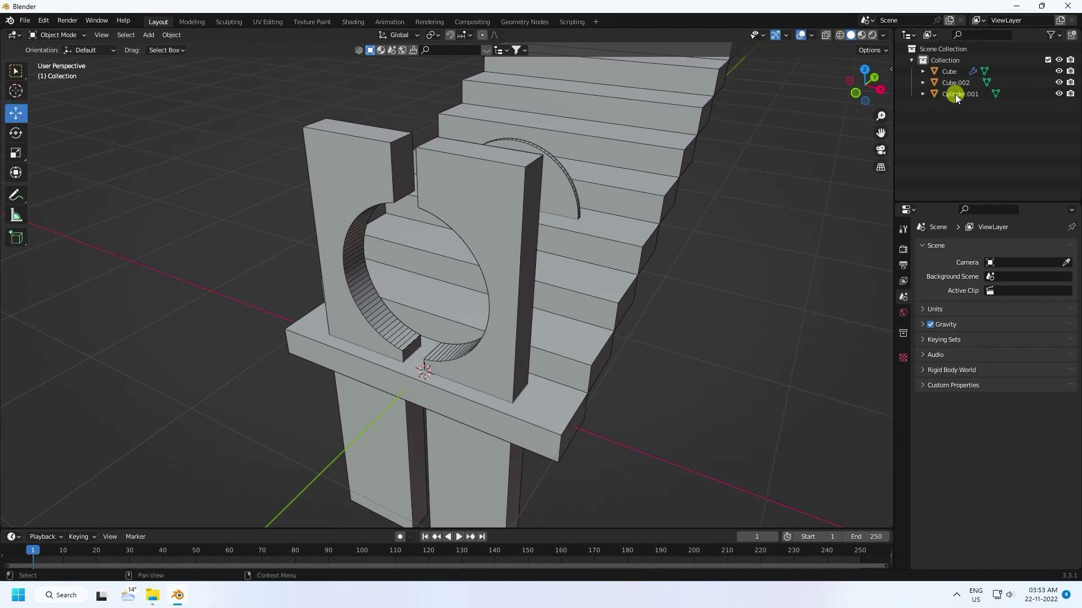
Move the thin disc along Y into the circular opening between the pillars, and deselect it.
left_click(486, 225)
middle_click_drag(483, 225, 350, 191)
left_click(351, 192)
left_click_drag(338, 214, 474, 260)
left_click(616, 130)
middle_click_drag(617, 131, 623, 290)
left_click(499, 188)
left_click_drag(462, 228, 449, 234)
left_click(752, 182)
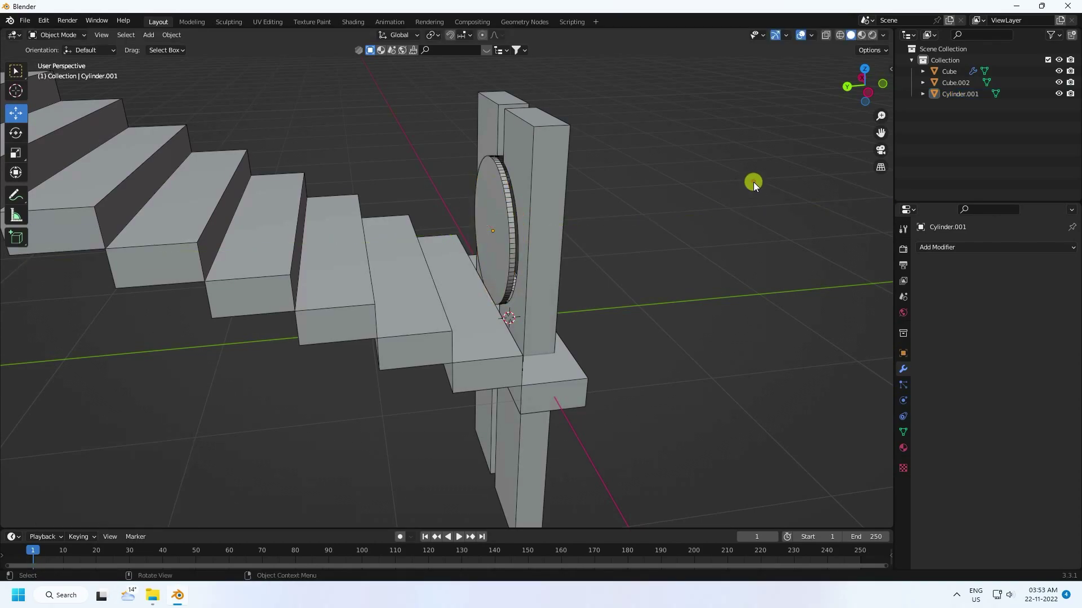
Move the pillars and disc together to the top end of the staircase, with a final rise of about 0.69 m.
scroll(516, 184, "up", 4)
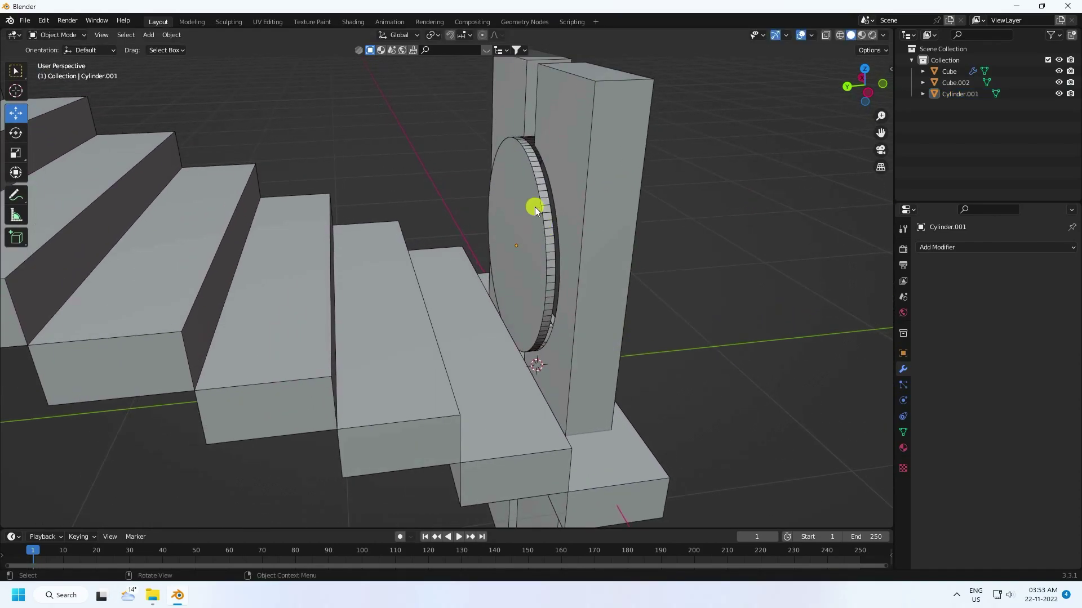
middle_click_drag(548, 211, 485, 285)
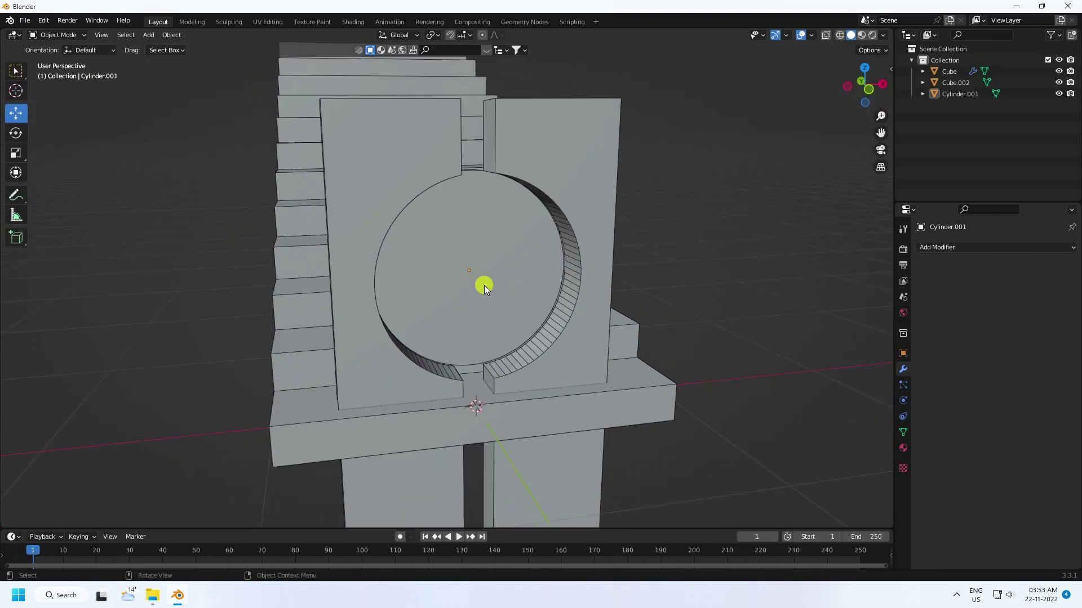
scroll(484, 285, "down", 5)
left_click(482, 260)
left_click(490, 238, "shift")
middle_click_drag(490, 239, 548, 252)
middle_click_drag(321, 194, 710, 320, "shift")
left_click_drag(639, 312, 360, 104)
middle_click_drag(372, 113, 496, 185)
Add a camera, raise it to about 2.49 m on Z and move it back to about -3.88 m on Y.
left_click(151, 36)
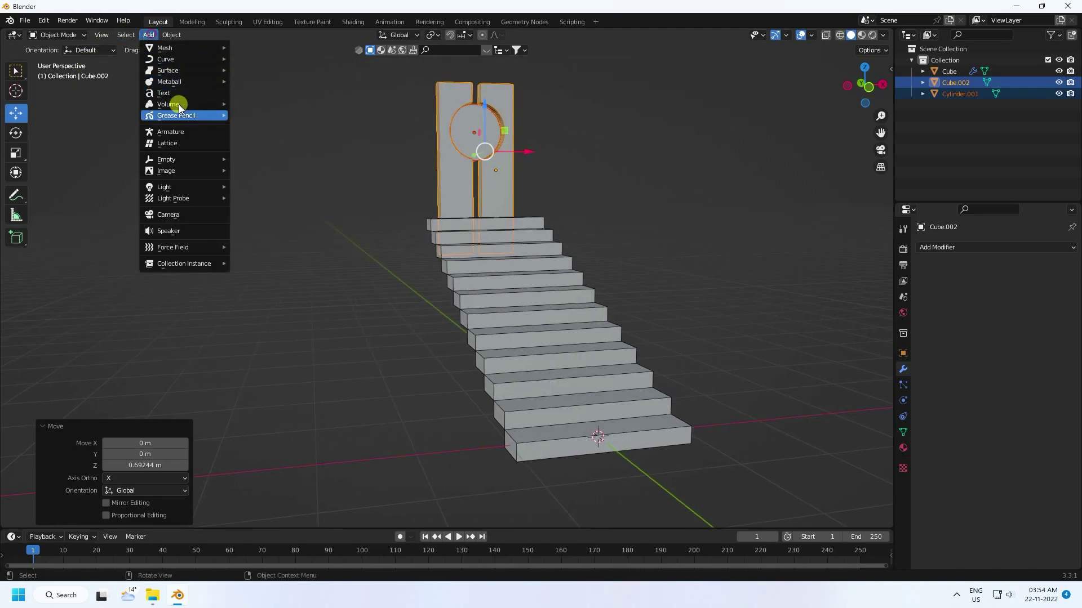
left_click(184, 212)
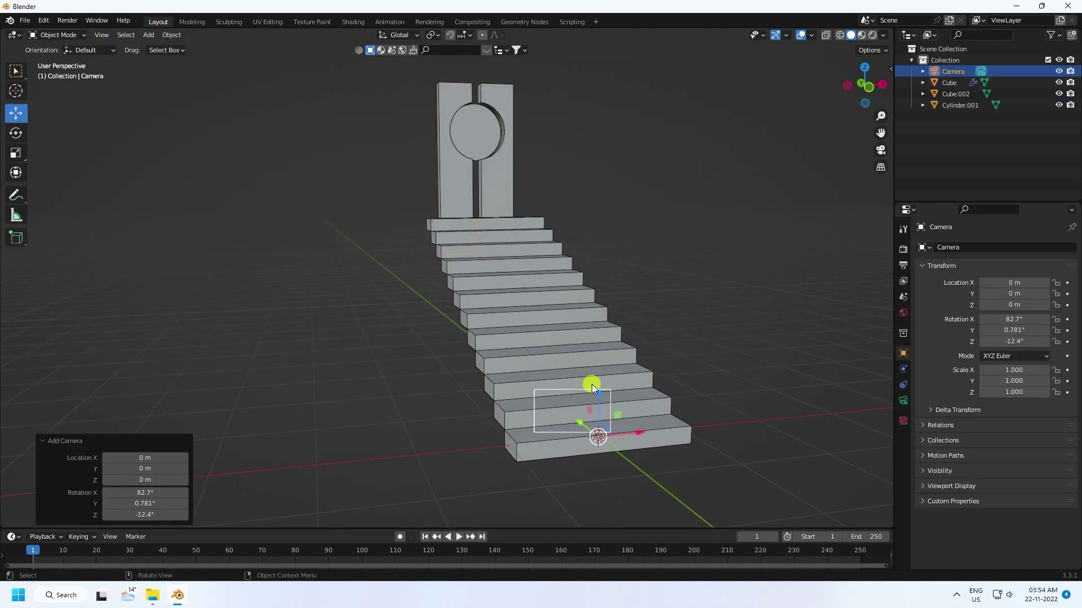
scroll(542, 314, "down", 2)
middle_click_drag(578, 348, 603, 403)
left_click_drag(579, 354, 602, 179)
middle_click_drag(601, 179, 541, 363)
left_click_drag(457, 194, 566, 179)
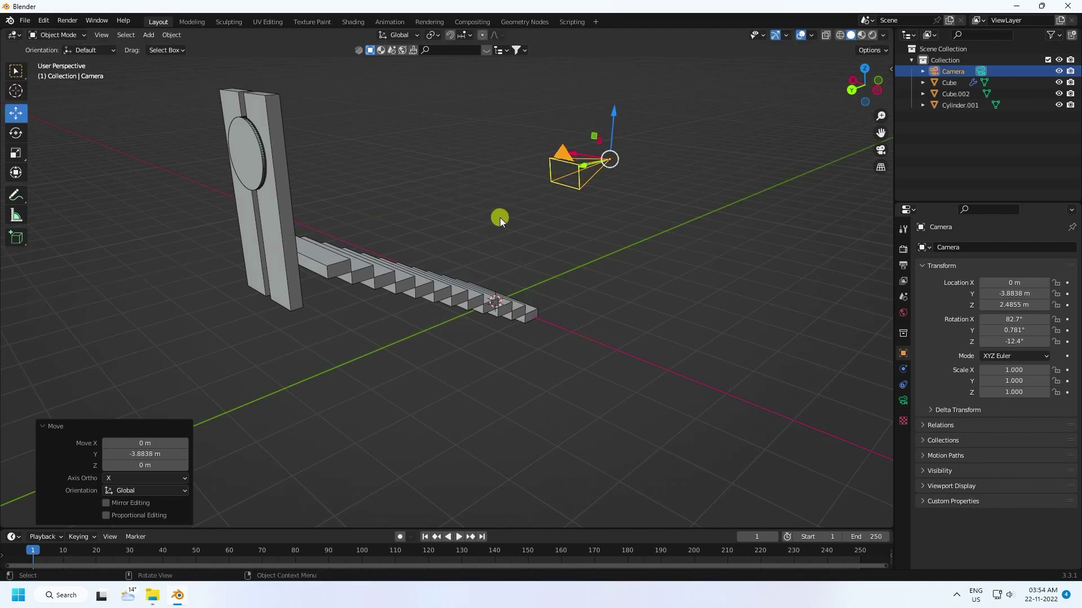
Look through the camera and set its rotation to 90° on X, 0° on Y and 0° on Z.
key("KP_0")
left_click(1014, 319)
type("90")
key("Return")
left_click(1014, 330)
type("0")
key("Return")
left_click(1014, 342)
type("0")
key("Return")
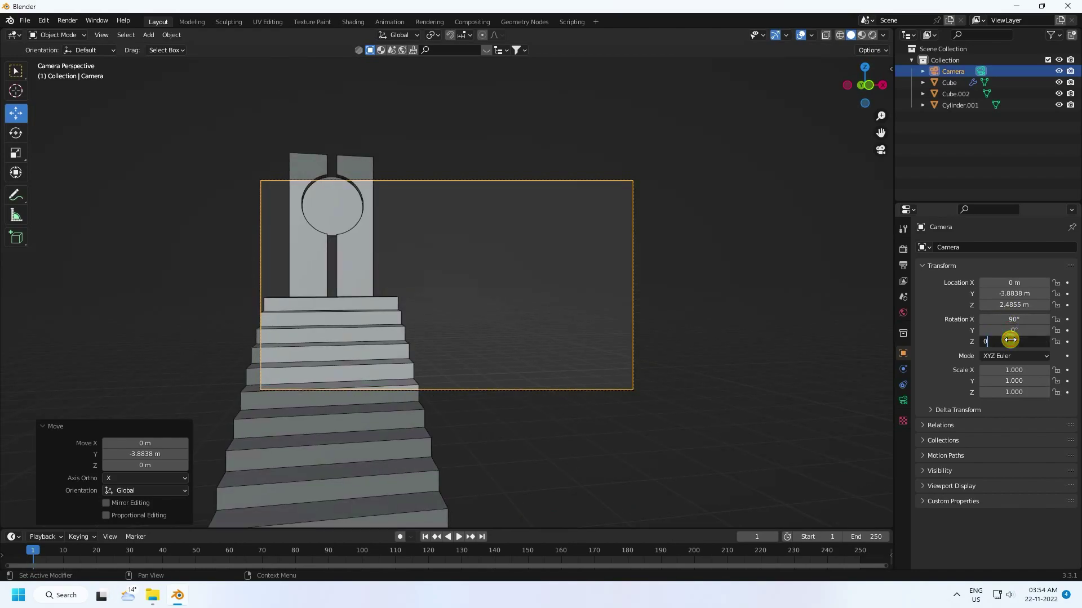
key("Return")
Move the camera back to about -7.19 m on Y, set its focal length to 35 mm and fit its frame to the view.
left_click_drag(1009, 295, 849, 360)
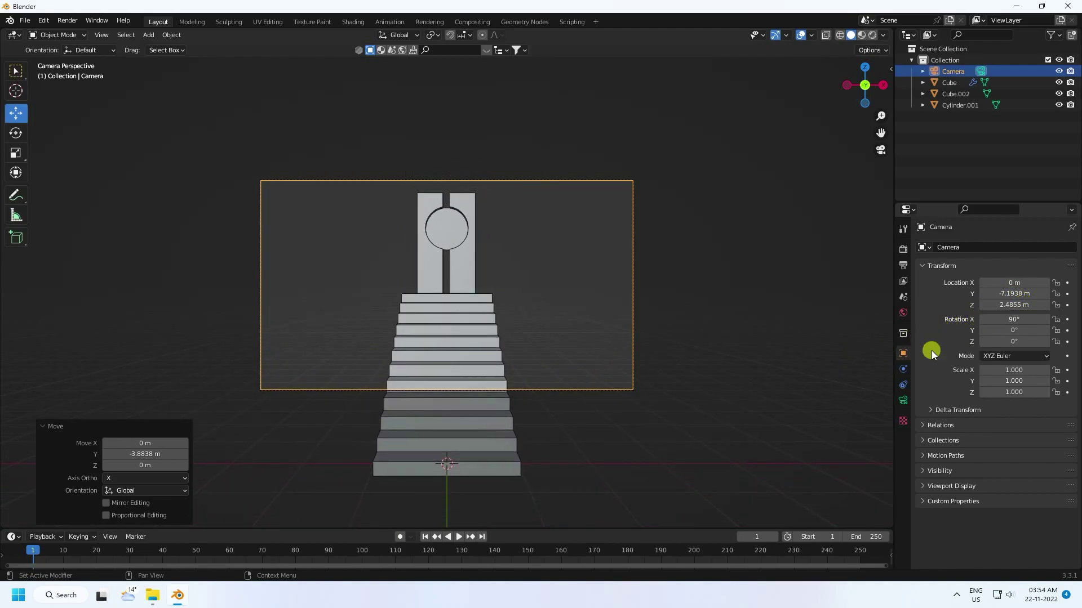
left_click(904, 399)
left_click(1012, 301)
type("35")
key("Return")
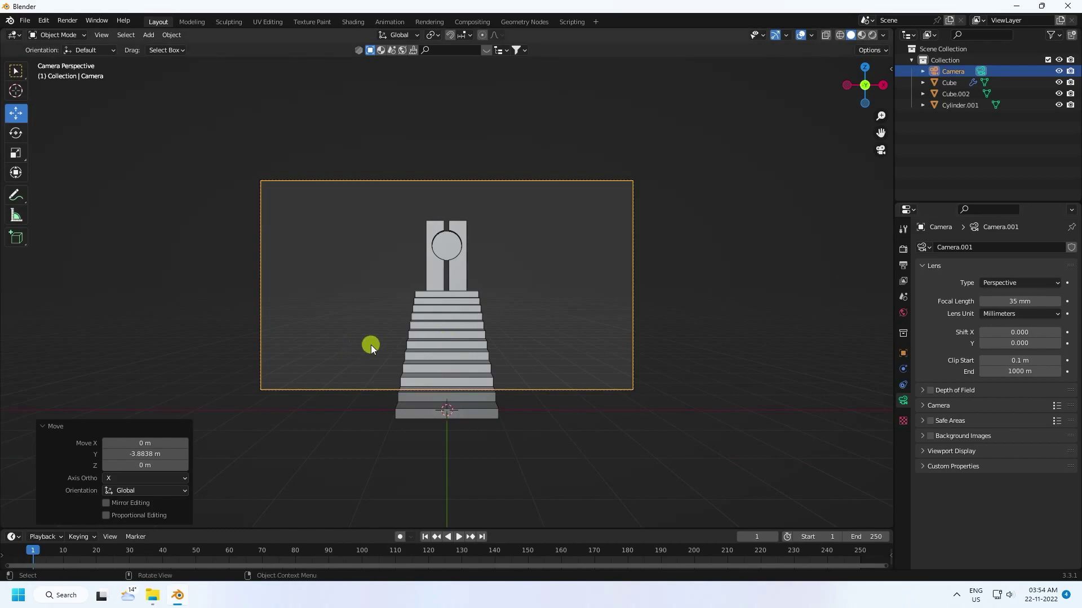
key("Home")
Lower the camera to about 1.61 m on Z so the whole staircase and gateway fit the frame.
left_click(903, 353)
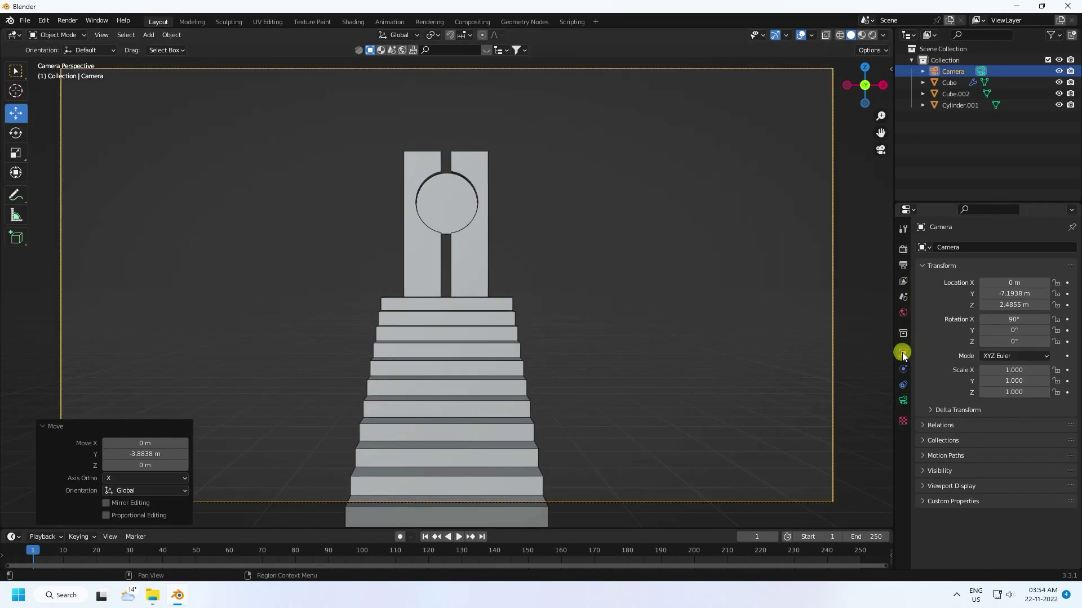
scroll(394, 253, "down", 3)
left_click_drag(1009, 305, 959, 306)
scroll(449, 288, "up", 3)
scroll(450, 289, "down", 2)
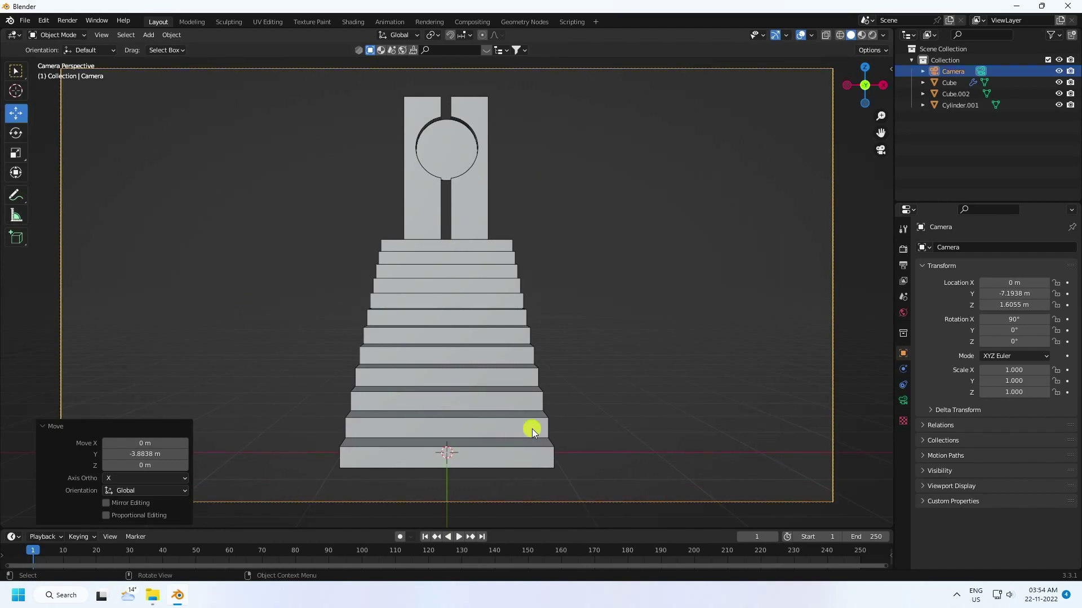
left_click(150, 36)
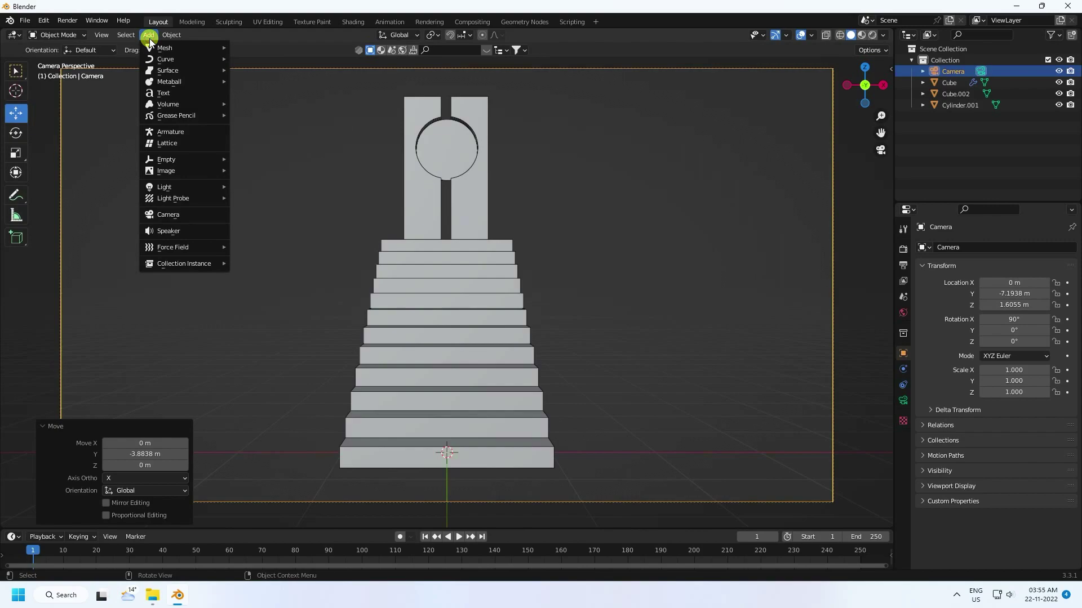
mouse_move(170, 48)
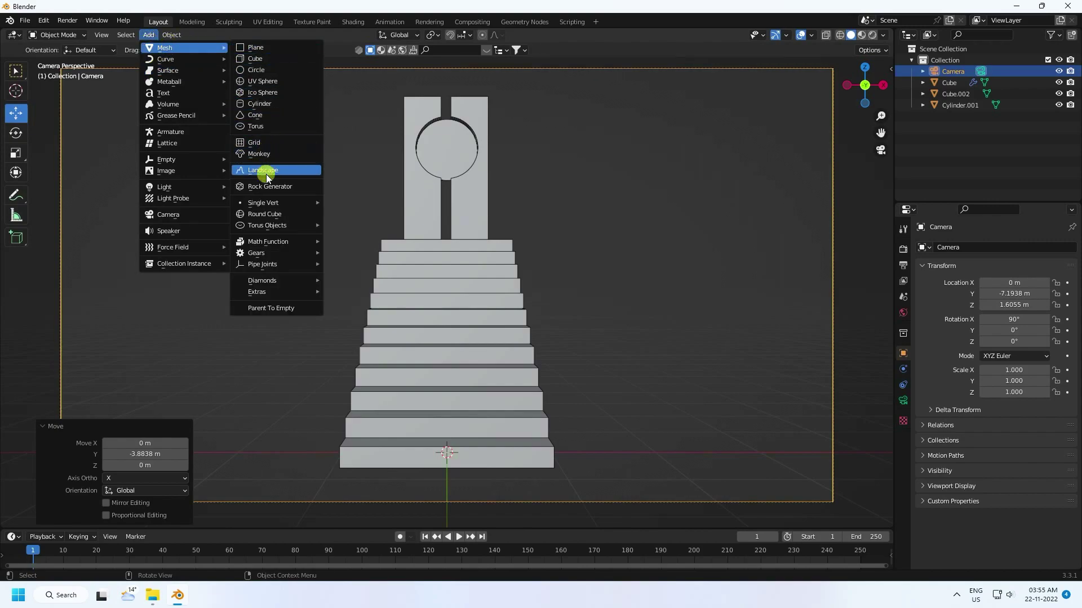
key("Escape")
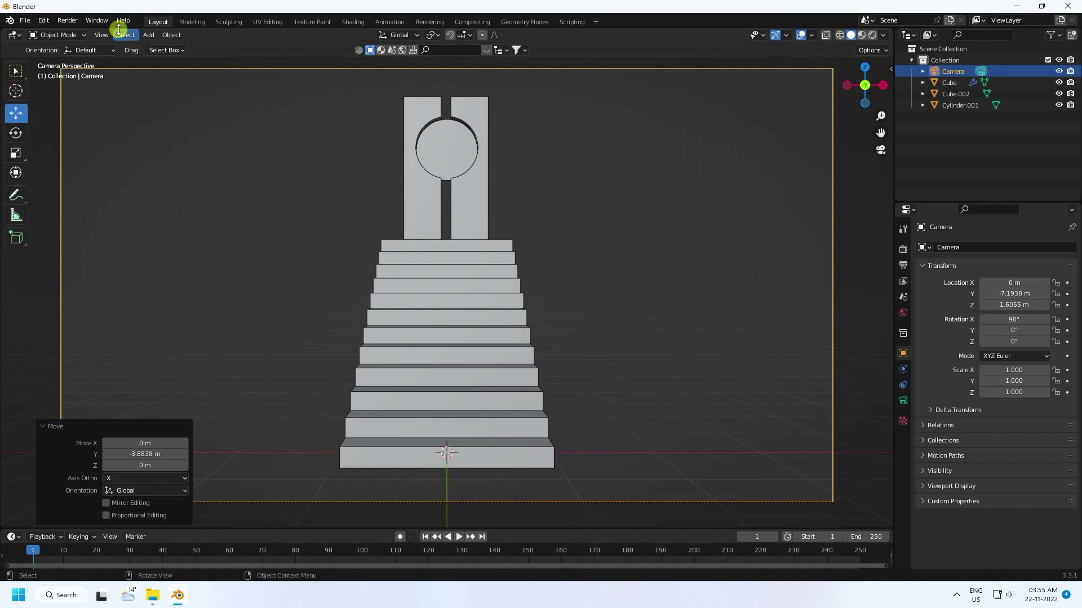
Add a Landscape mesh at the foot of the staircase.
left_click(149, 35)
mouse_move(198, 47)
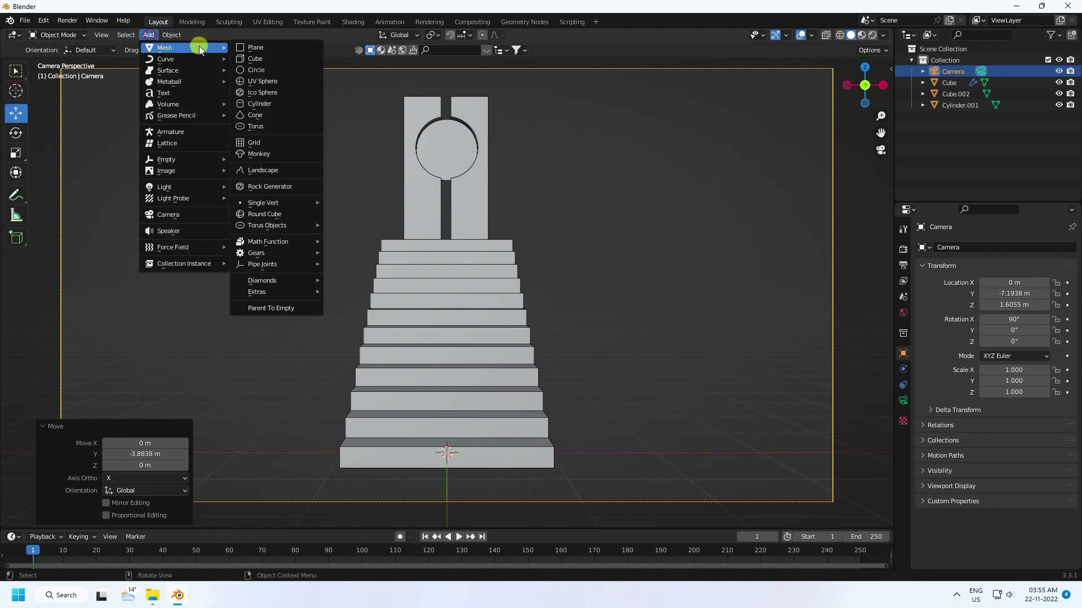
left_click(270, 169)
scroll(401, 388, "up", 2)
scroll(421, 352, "down", 2)
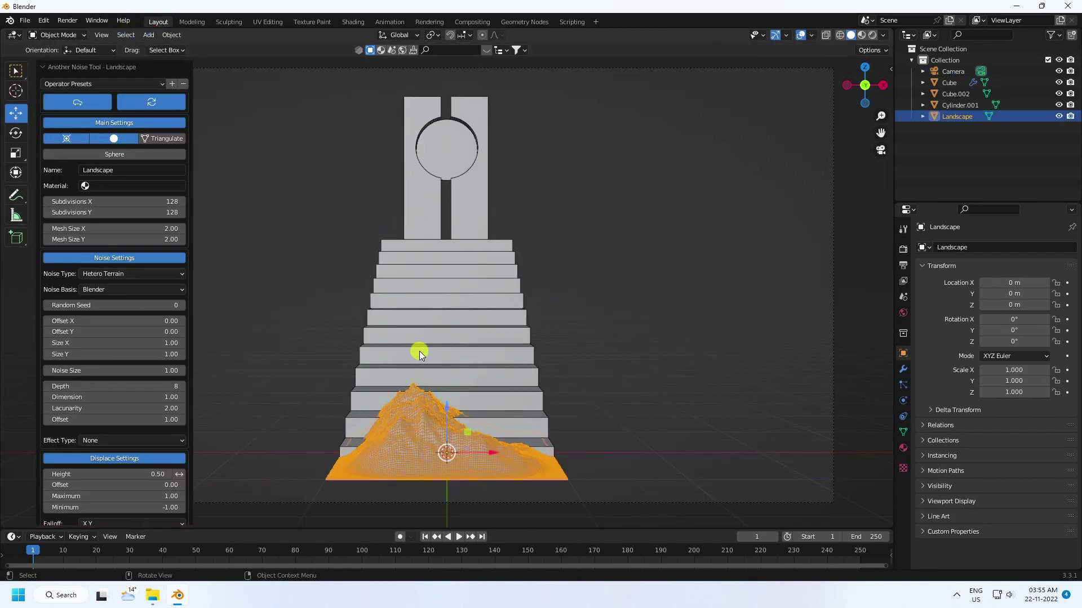
scroll(419, 383, "up", 3)
middle_click_drag(444, 374, 512, 321)
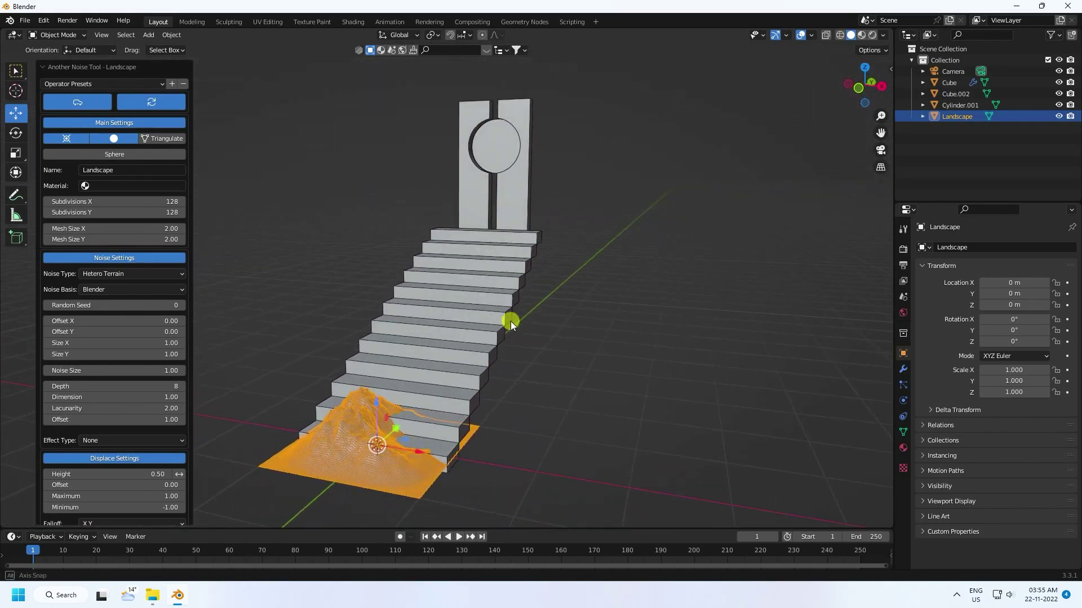
Apply the billow operator preset to the new landscape.
left_click(88, 87)
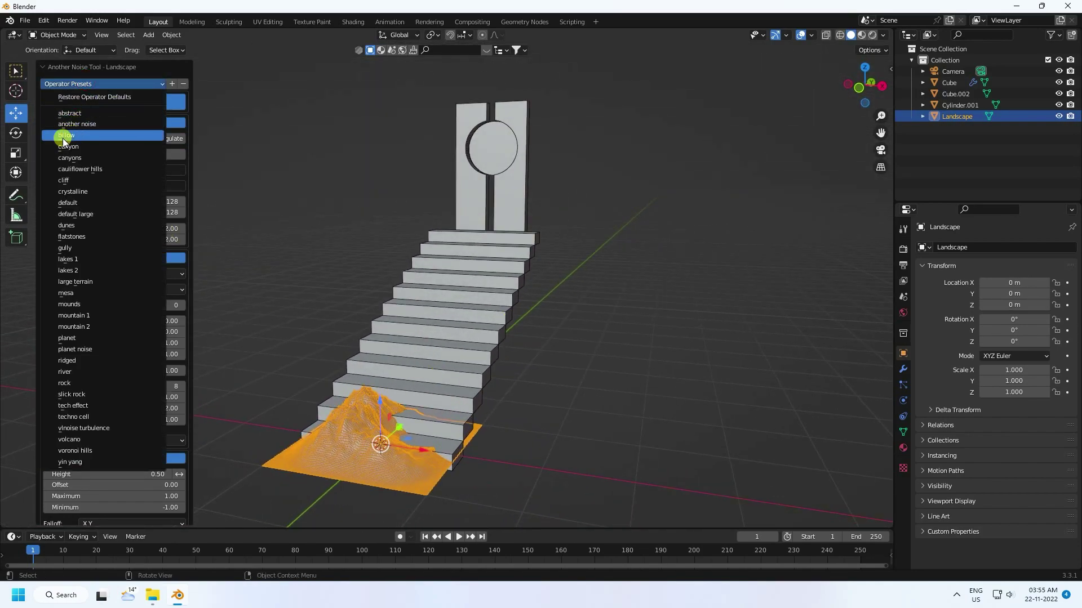
left_click(80, 136)
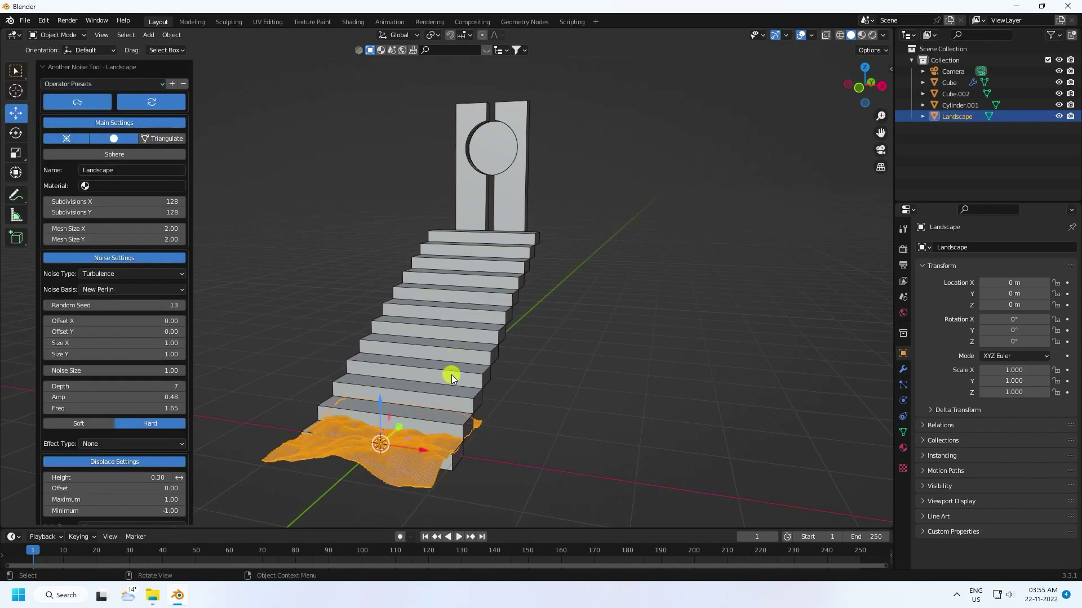
scroll(452, 389, "up", 5)
scroll(573, 135, "down", 4)
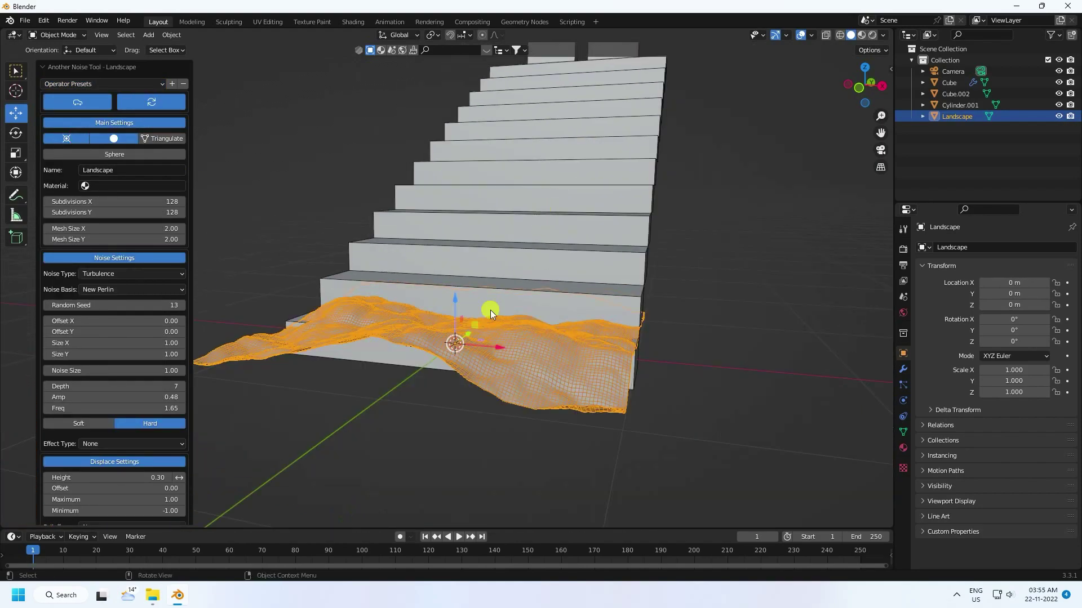
Set the landscape's X and Y subdivisions to 256 each, and deselect it.
left_click(109, 201)
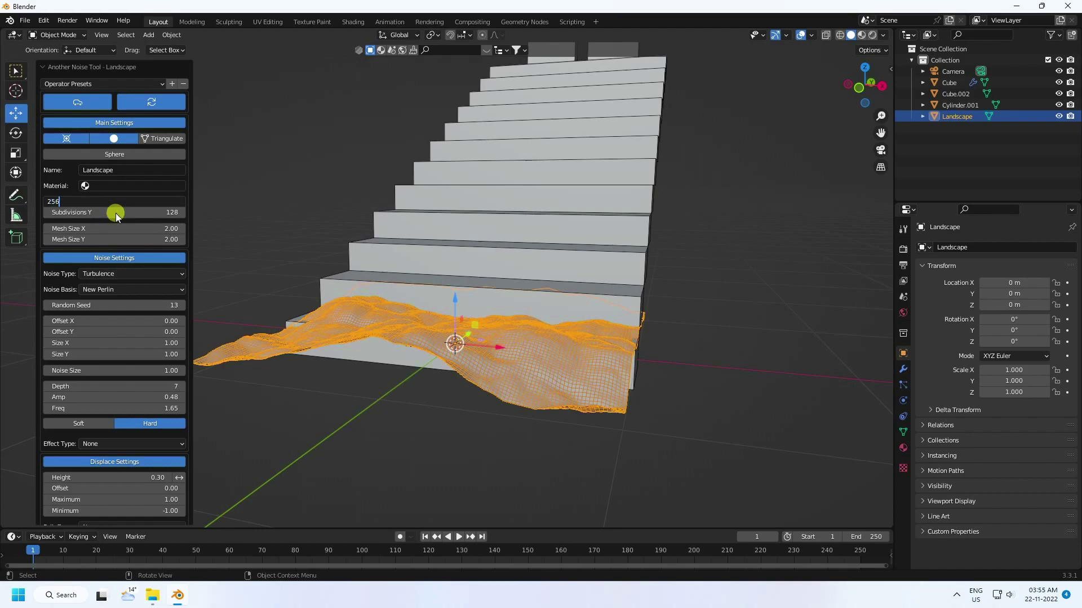
left_click(115, 213)
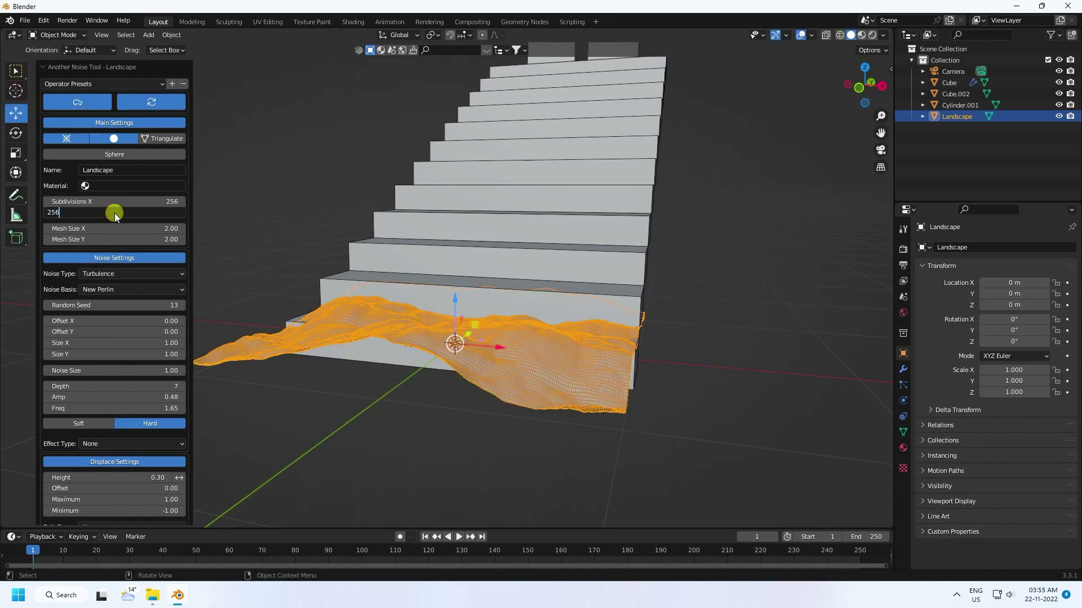
left_click(19, 112)
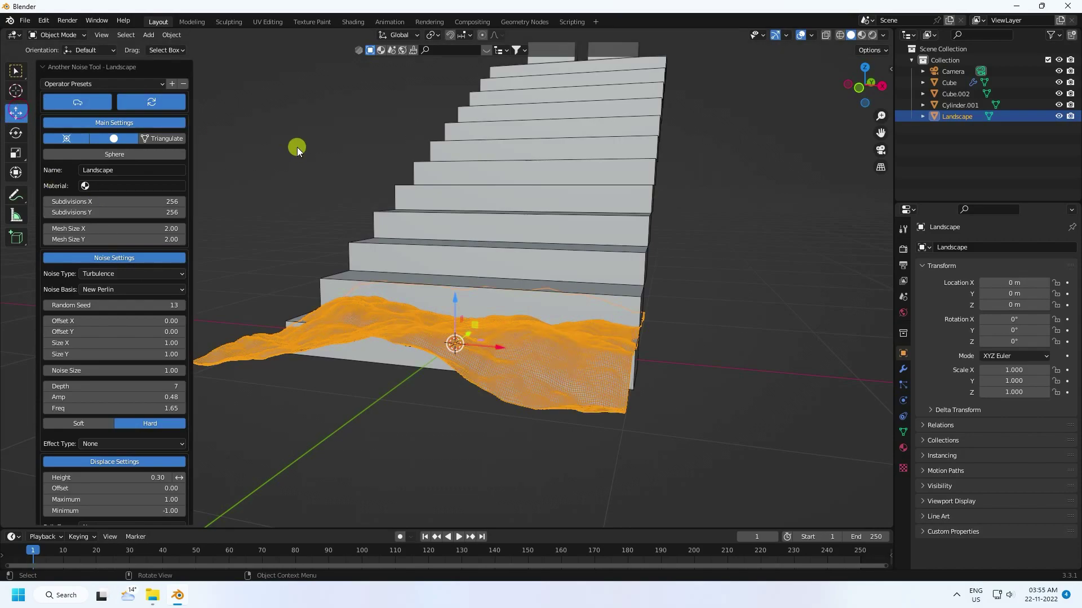
left_click(297, 146)
Flip the landscape upside down by rotating it 180° around the Y axis.
middle_click_drag(434, 338, 461, 271)
left_click(429, 319)
left_click(15, 133)
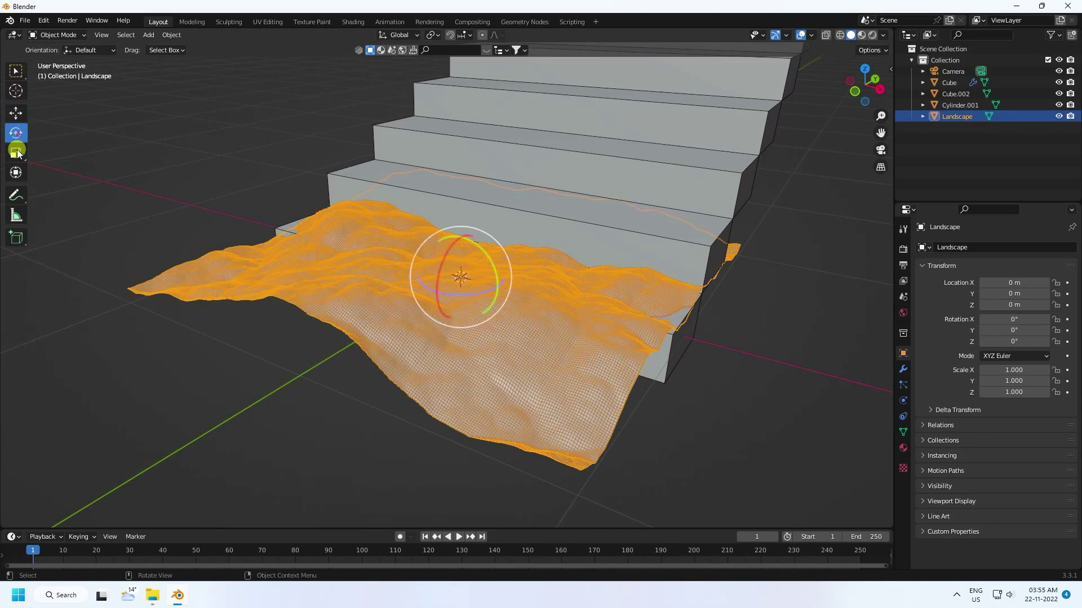
left_click_drag(471, 244, 414, 345)
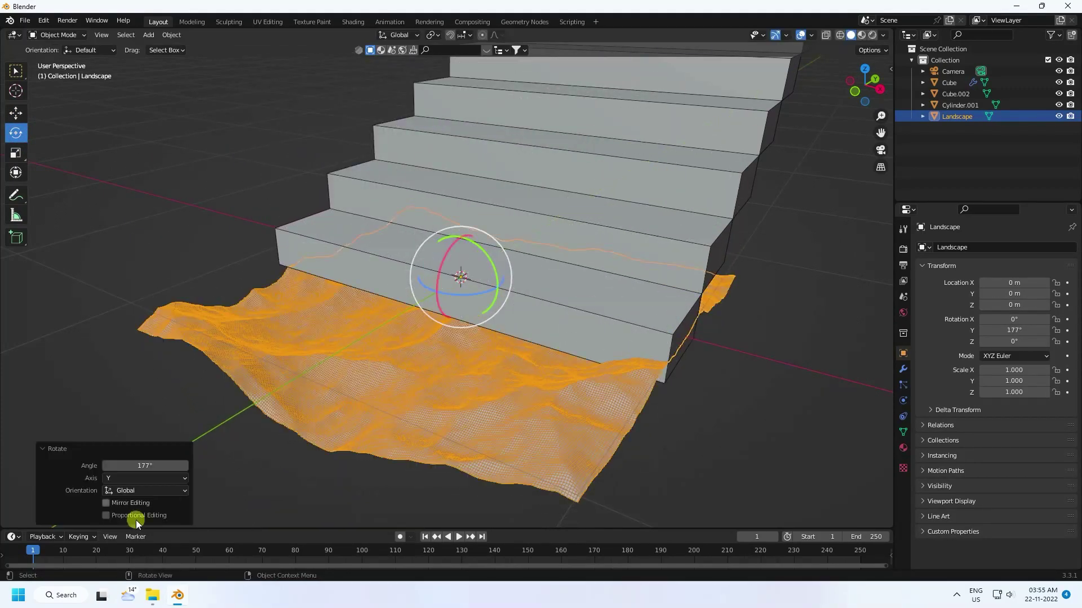
left_click(147, 466)
type("180")
key("Return")
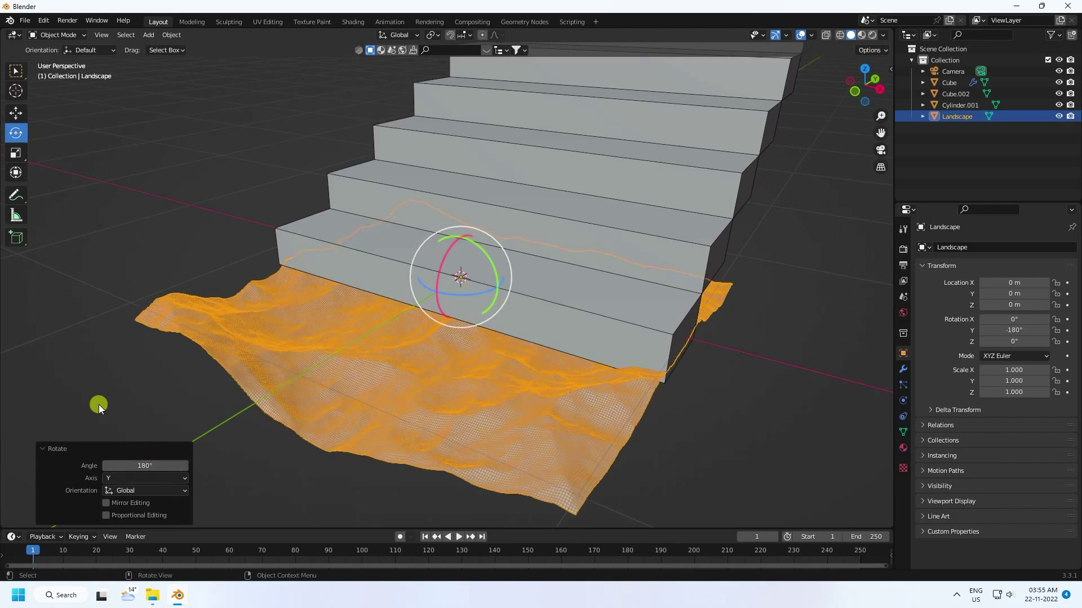
Raise the landscape to about 0.17 m on Z and scale it up uniformly by about 4.88.
left_click(16, 112)
left_click_drag(457, 234, 475, 198)
scroll(422, 272, "down", 3)
middle_click_drag(421, 272, 364, 289)
scroll(428, 317, "down", 2)
key("s")
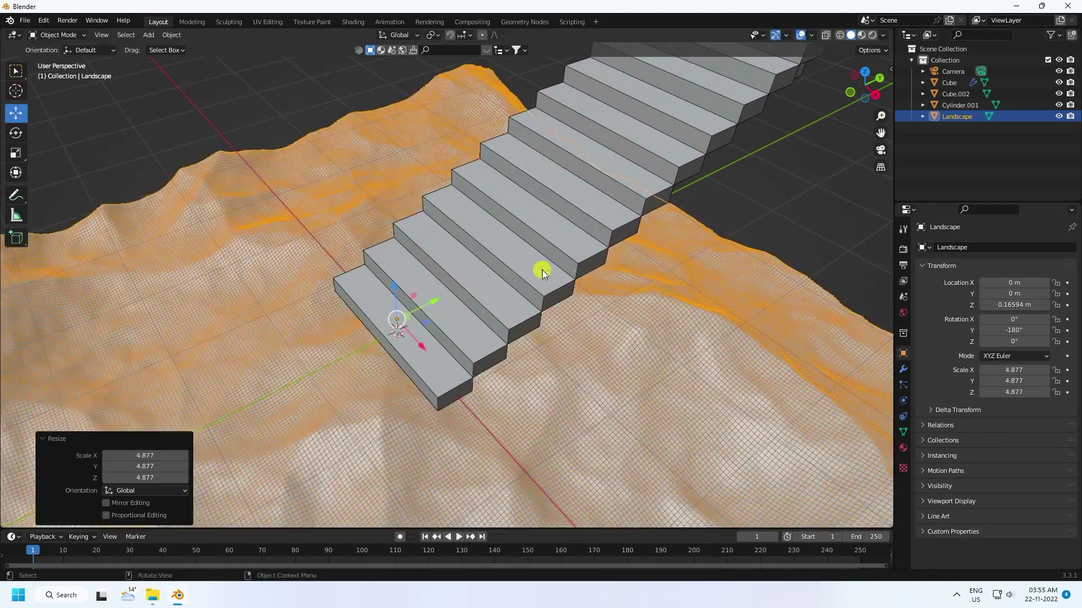
left_click(513, 288)
Move the landscape about 3.22 m along Y beneath the stairs, deselect it and check it through the camera.
scroll(514, 289, "down", 2)
middle_click_drag(514, 289, 466, 265)
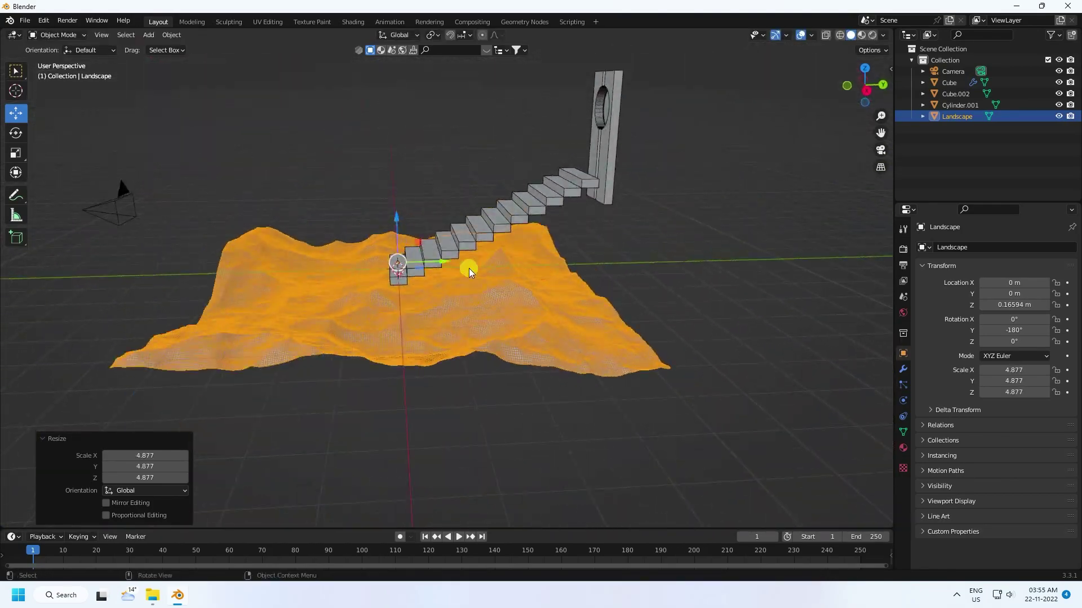
left_click_drag(442, 261, 573, 261)
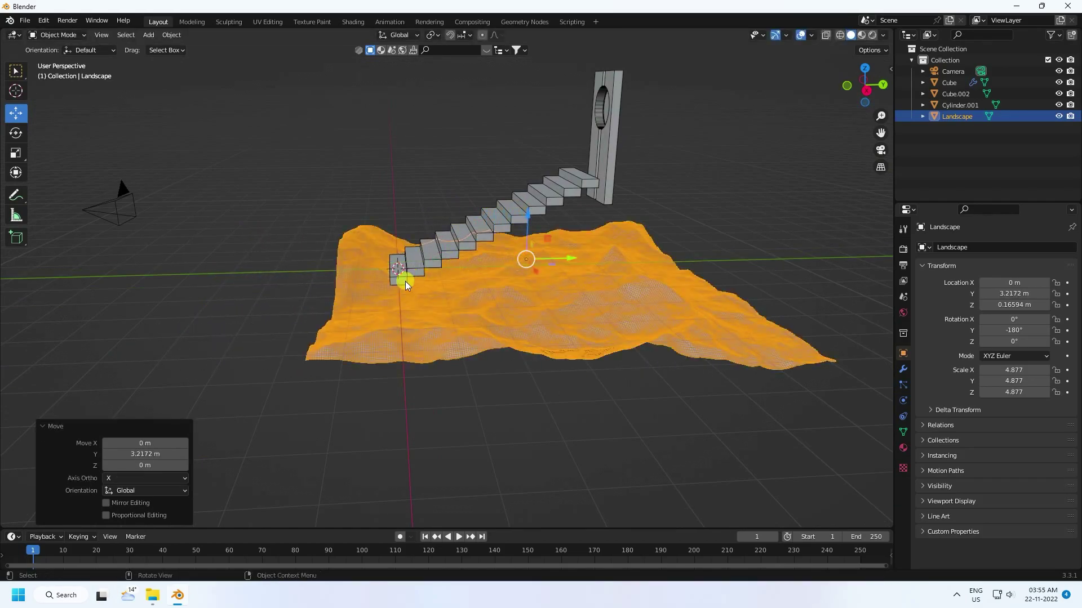
key("KP_0")
left_click(759, 171)
scroll(428, 269, "down", 3)
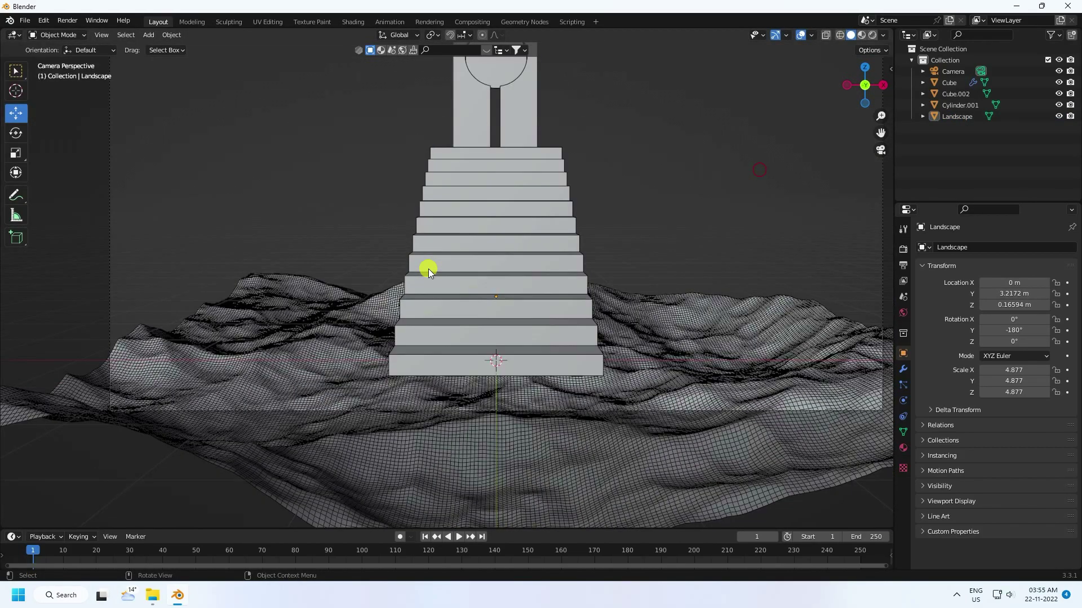
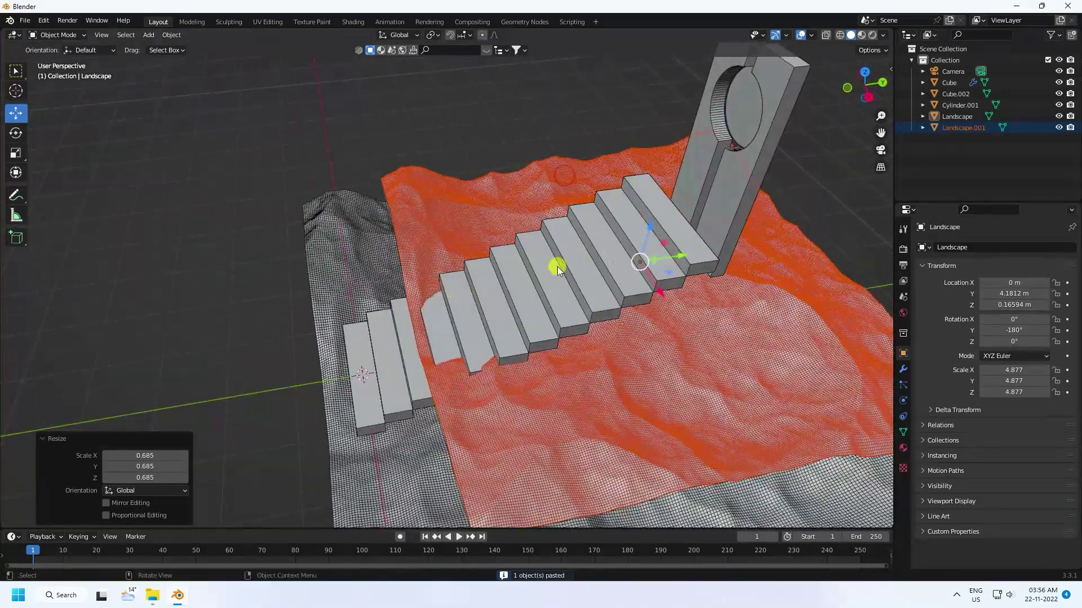
Move the copied, smaller landscape about -0.93 m along Y.
left_click_drag(672, 252, 613, 269)
middle_click_drag(613, 269, 668, 245)
left_click(904, 367)
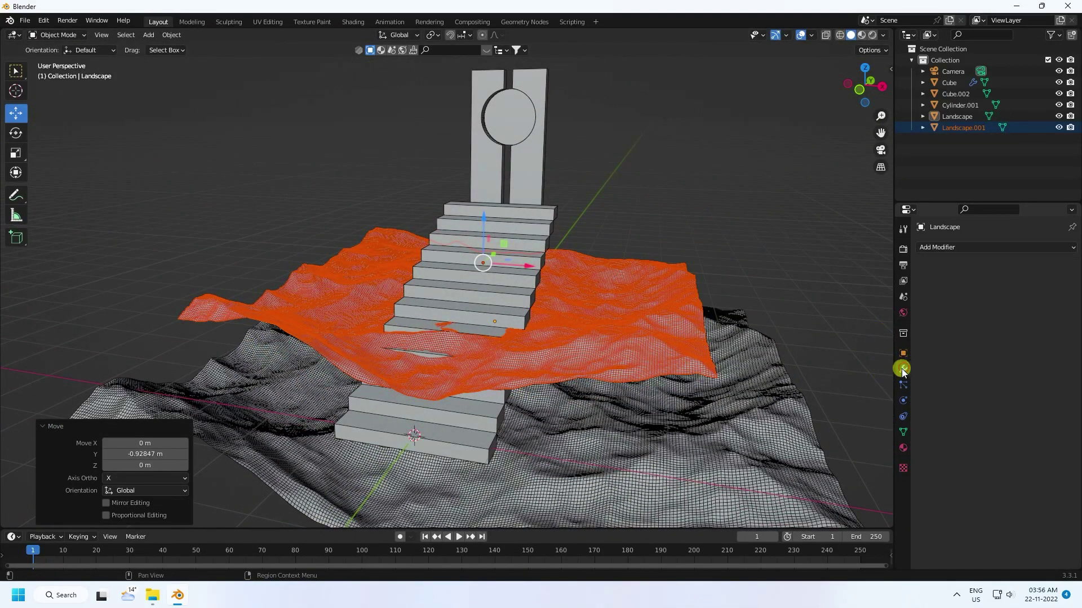
left_click(932, 246)
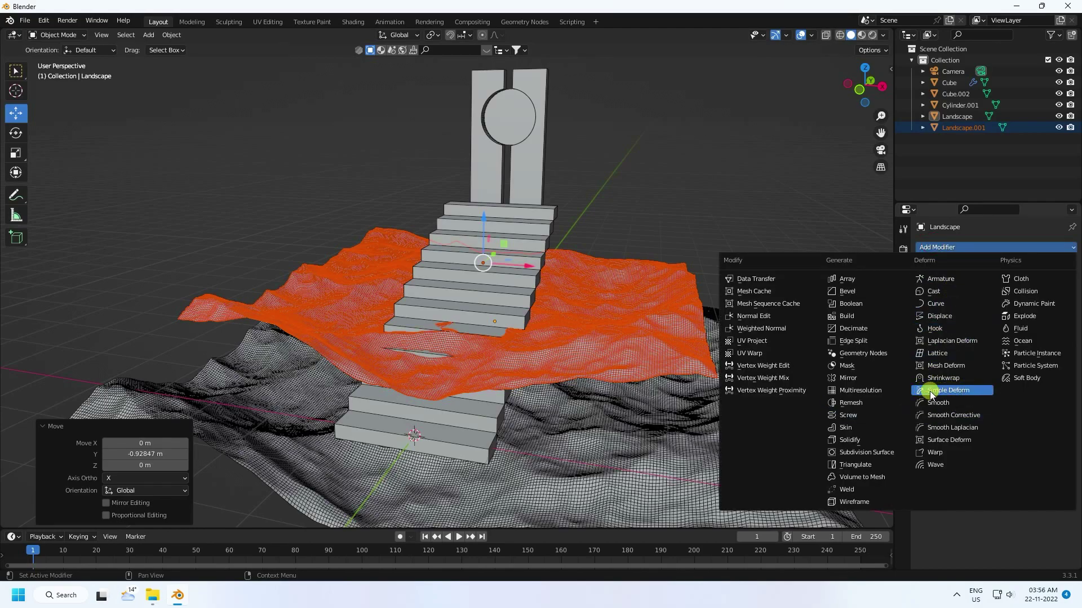
left_click(950, 391)
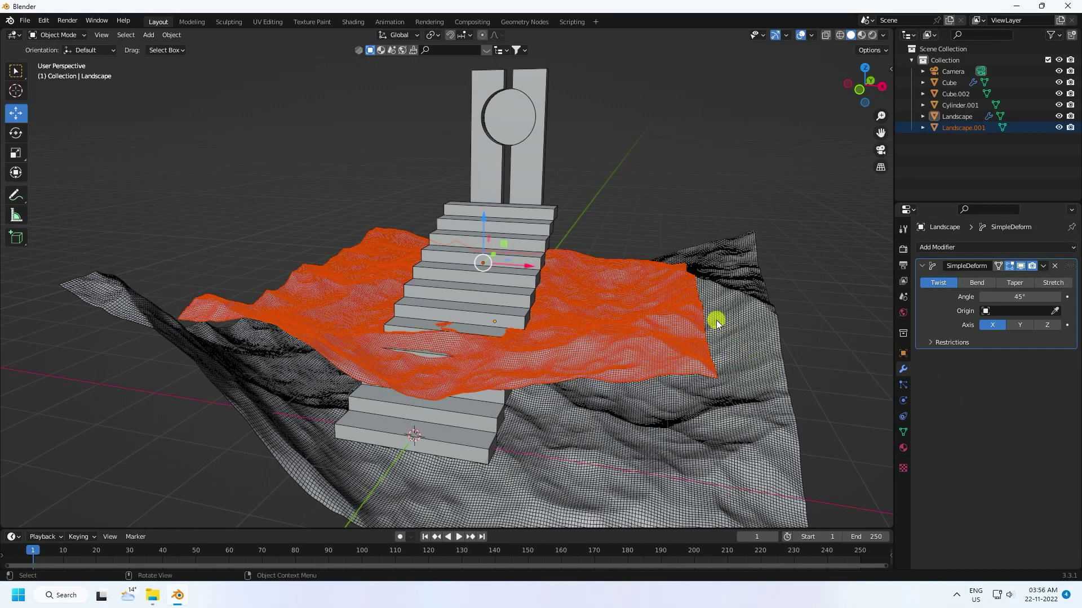
key("ctrl+z")
key("ctrl+z")
Add a Simple Deform modifier to the smaller landscape copy and bend it around the Y axis by 206°.
left_click(952, 247)
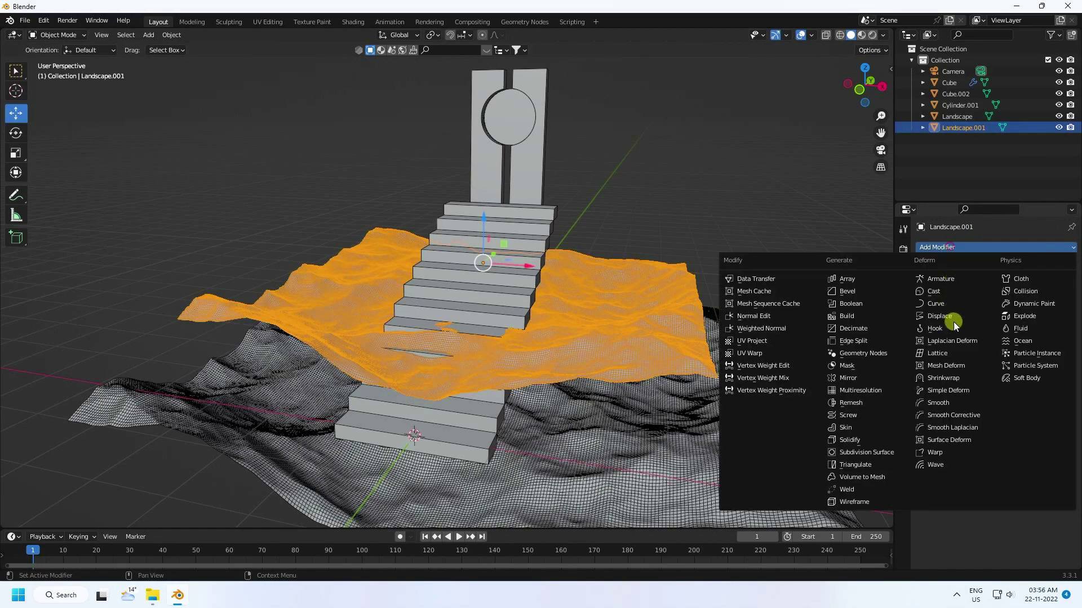
left_click(951, 391)
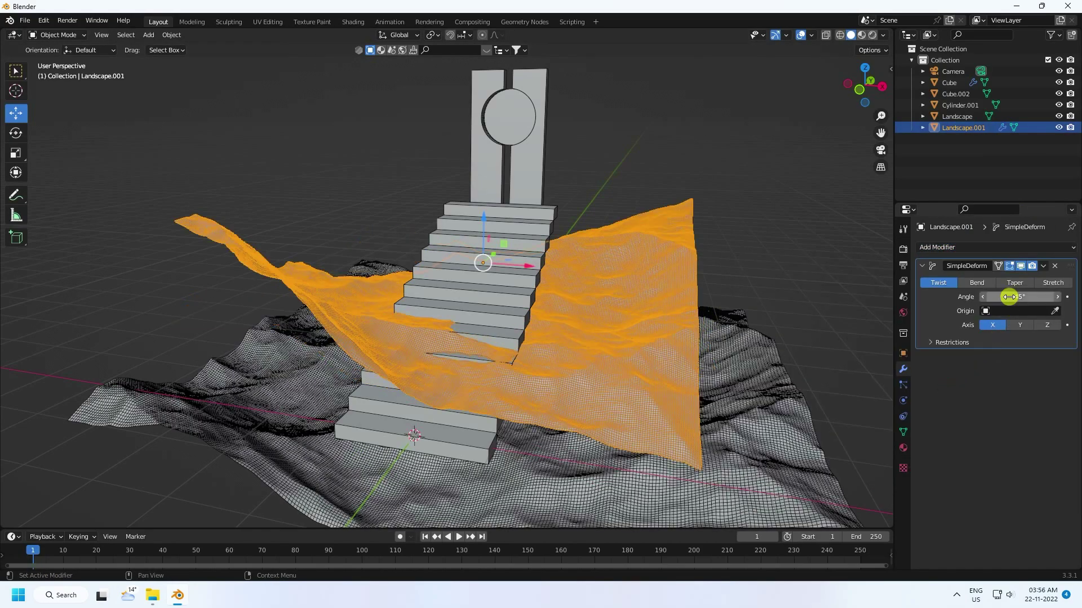
left_click(972, 283)
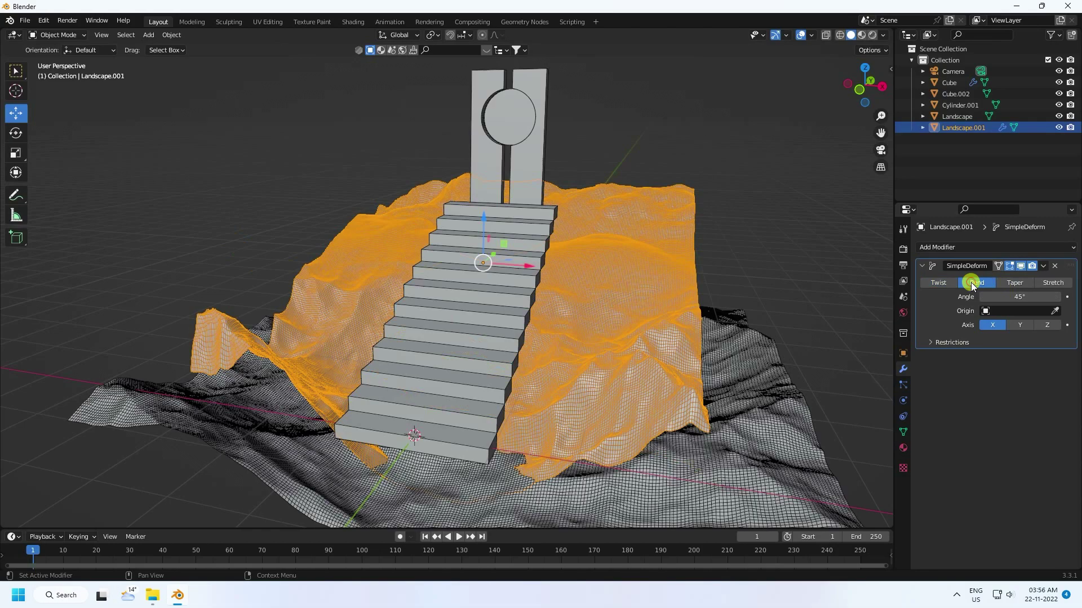
left_click(1018, 325)
left_click_drag(997, 297, 828, 482)
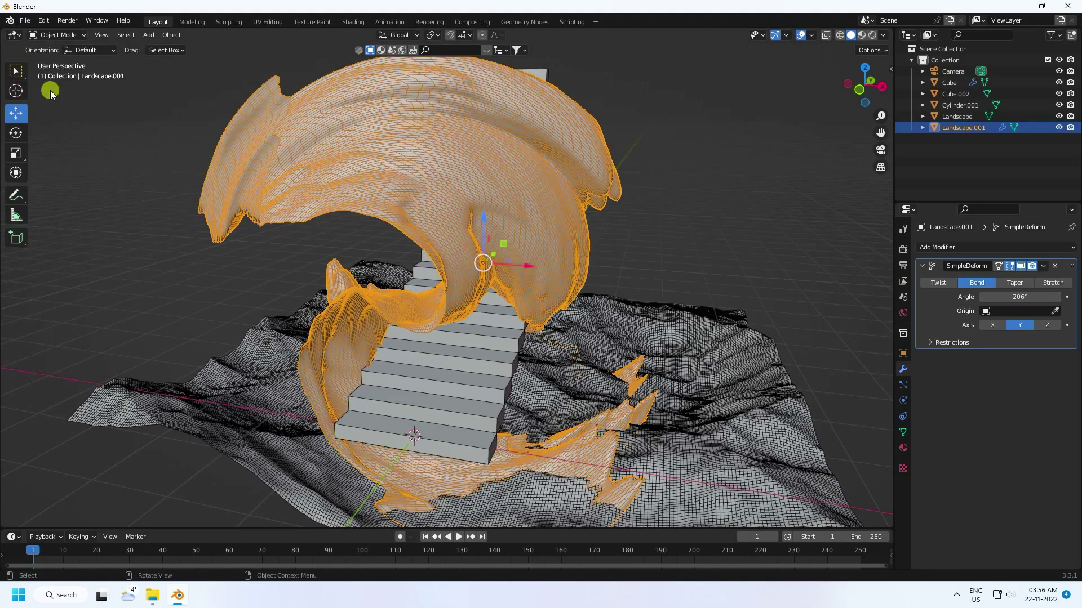
Rotate the bent landscape freely into a curling wave shape, finishing with a trackball turn of about -0.6° and 18.9°, and view it through the camera.
left_click(13, 134)
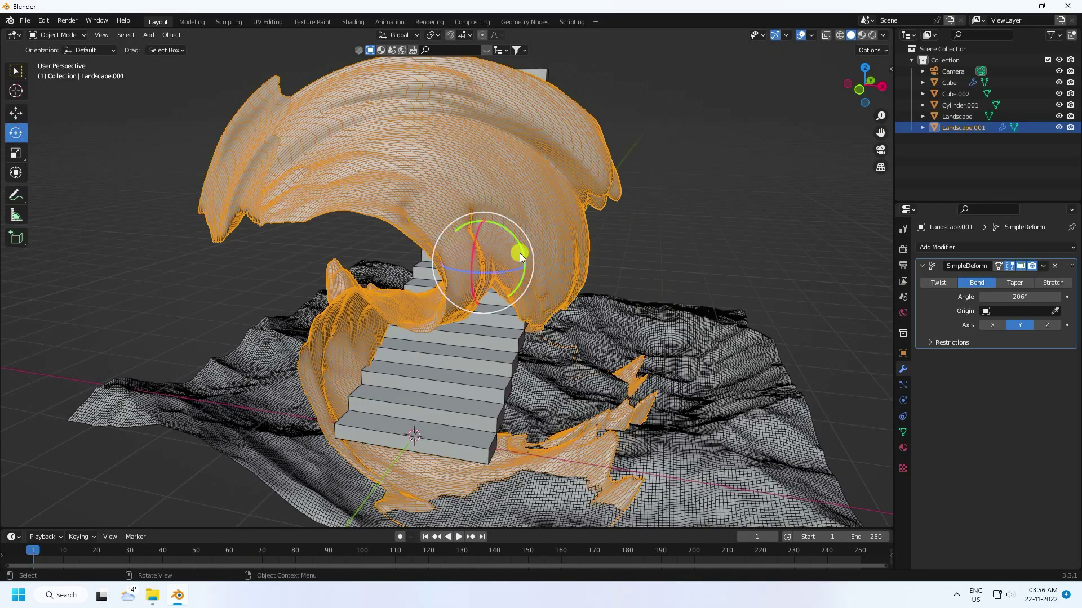
left_click_drag(523, 251, 153, 444)
left_click(221, 239)
left_click(263, 171)
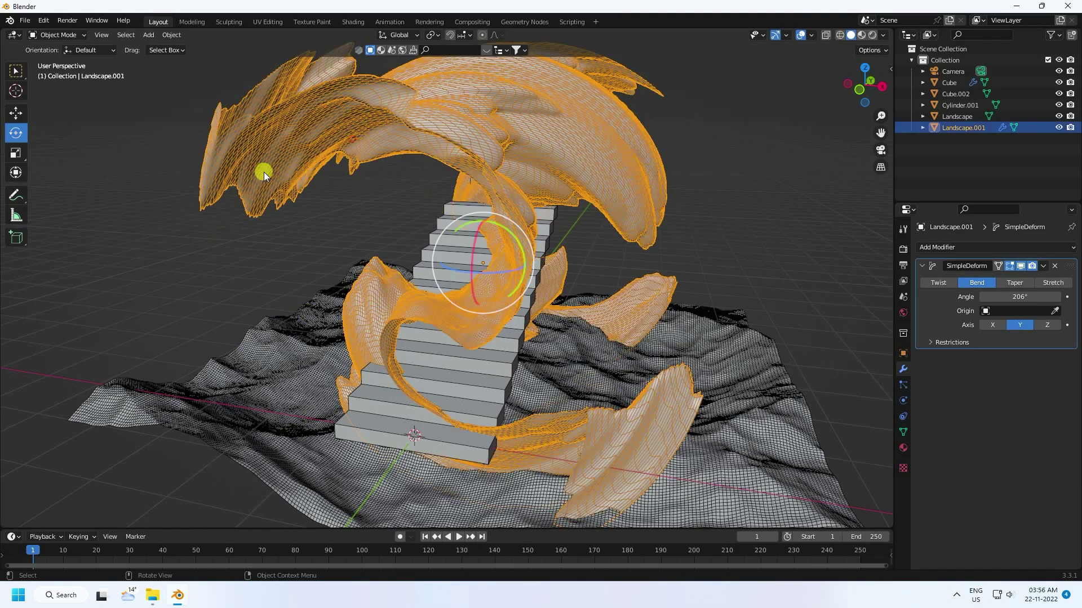
left_click_drag(458, 284, 477, 284)
key("KP_0")
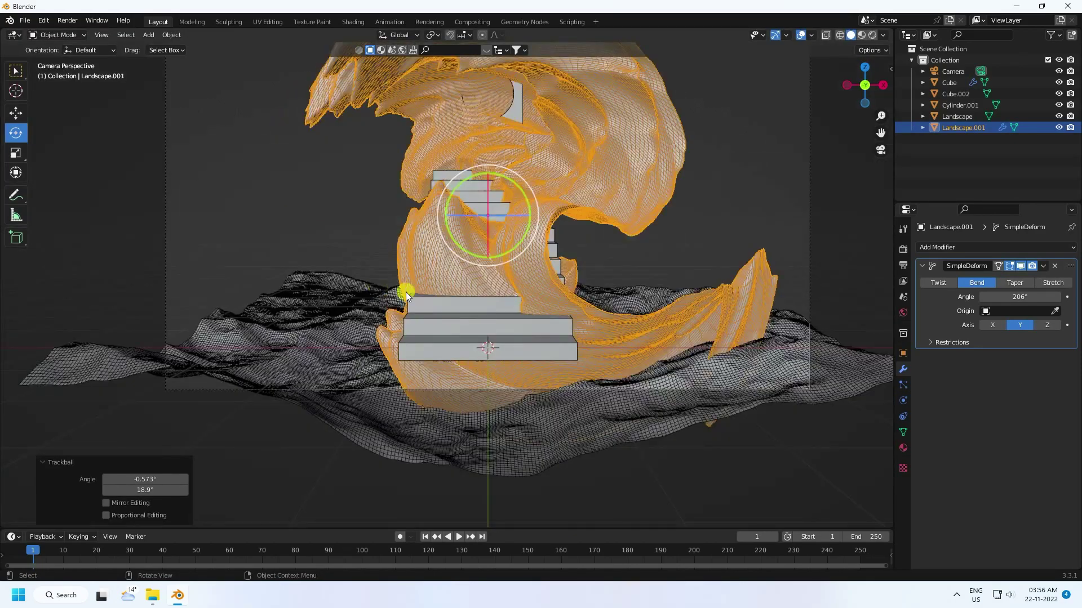
Move the bent landscape along X to the right side of the stairs, lower it about 0.24 m and rescale it uniformly.
left_click(17, 117)
left_click_drag(545, 231, 693, 213)
left_click_drag(652, 169, 648, 191)
key("s")
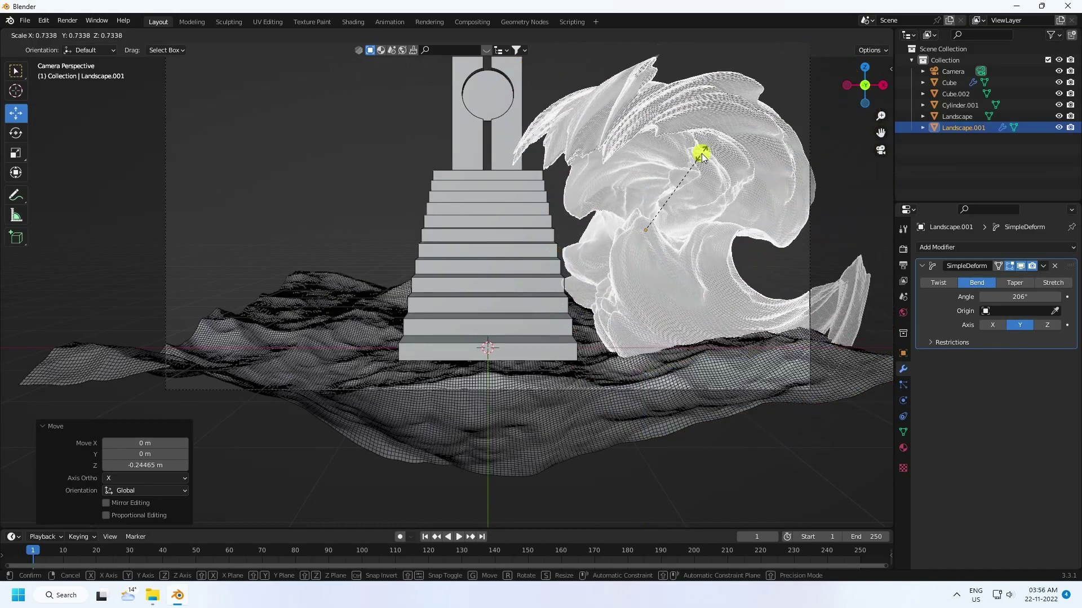
left_click(715, 141)
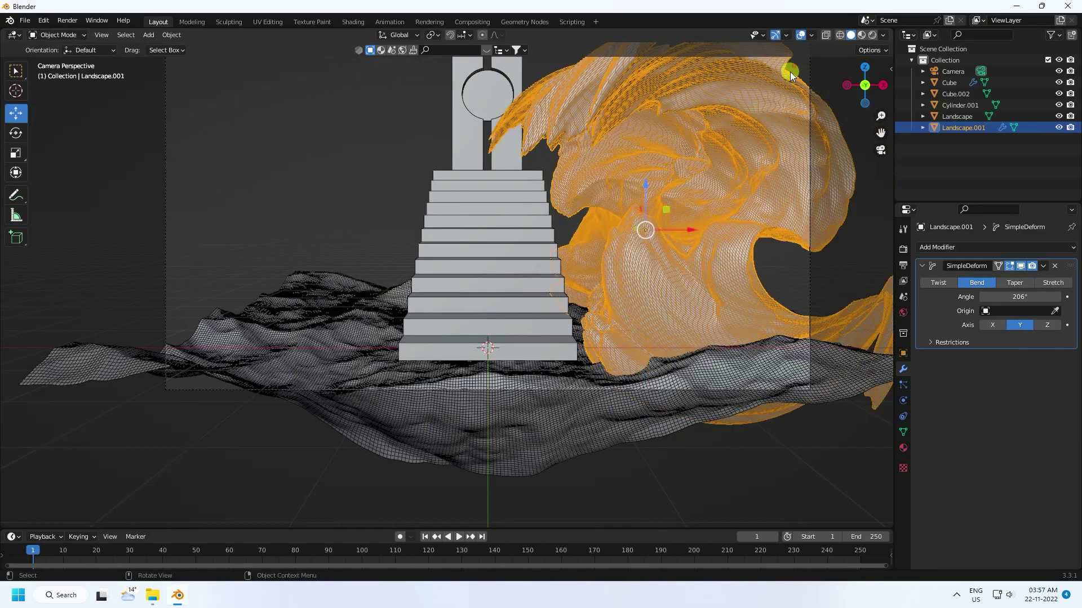
scroll(556, 260, "down", 4)
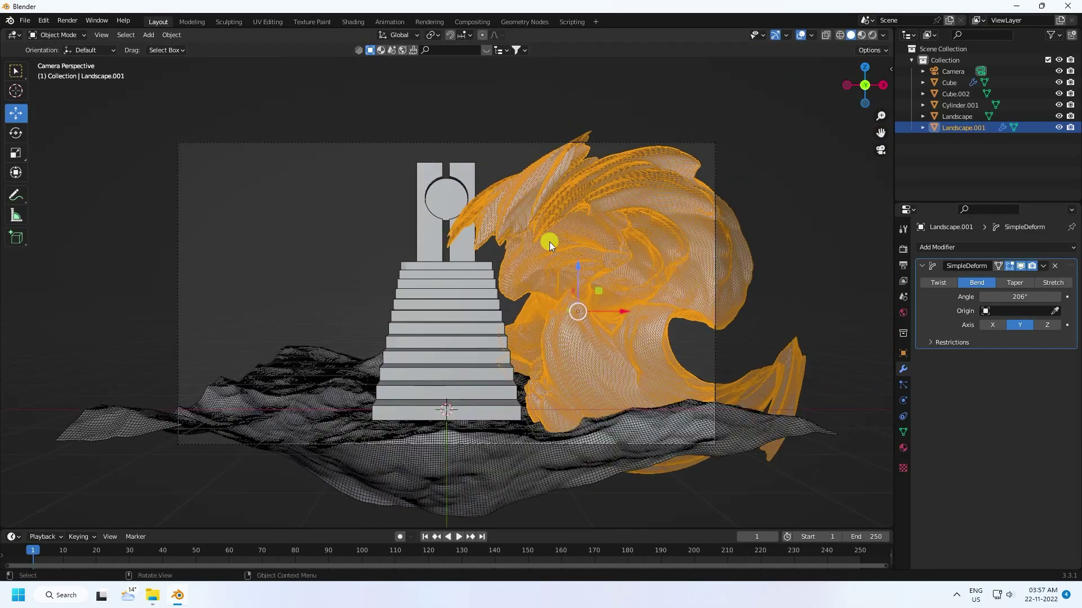
scroll(549, 242, "up", 1)
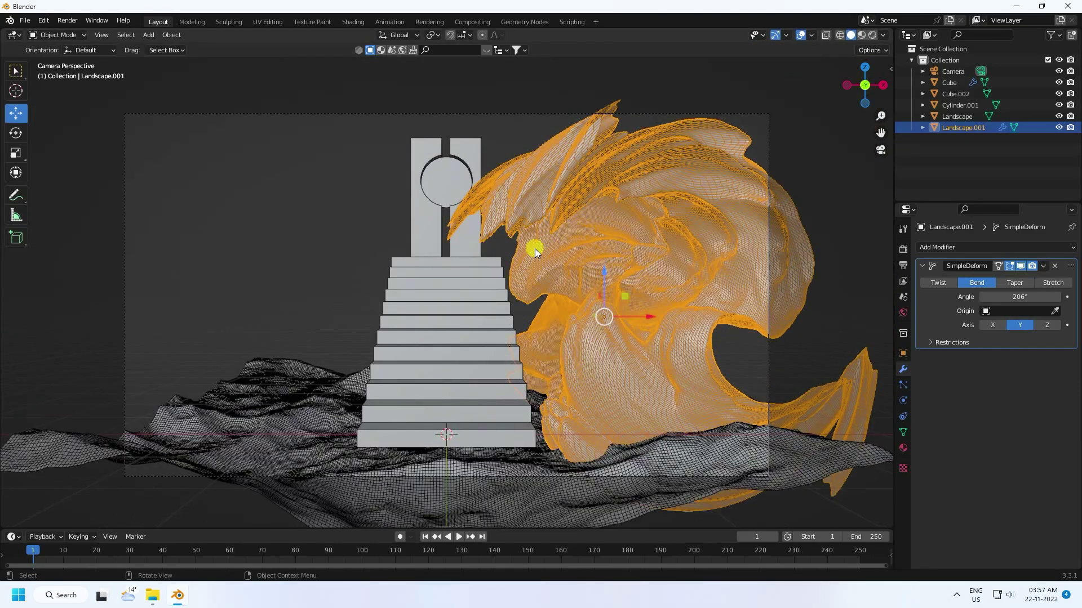
left_click(506, 129)
scroll(542, 234, "up", 1)
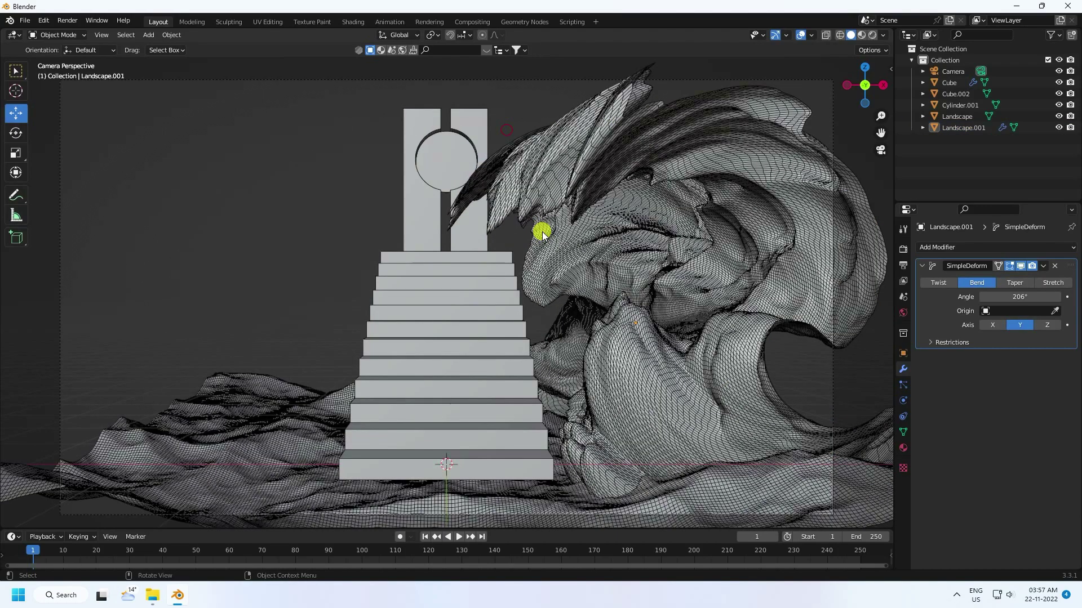
Scale the bent landscape to about 0.946 on Z, deselect it and check the framing through the camera.
left_click(654, 238)
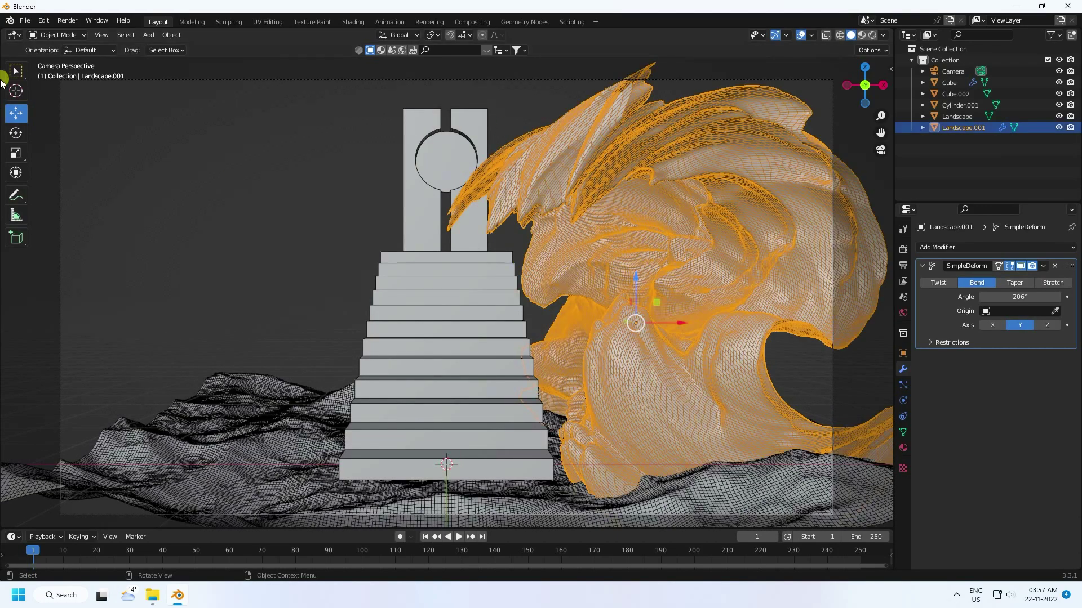
left_click_drag(636, 280, 69, 195)
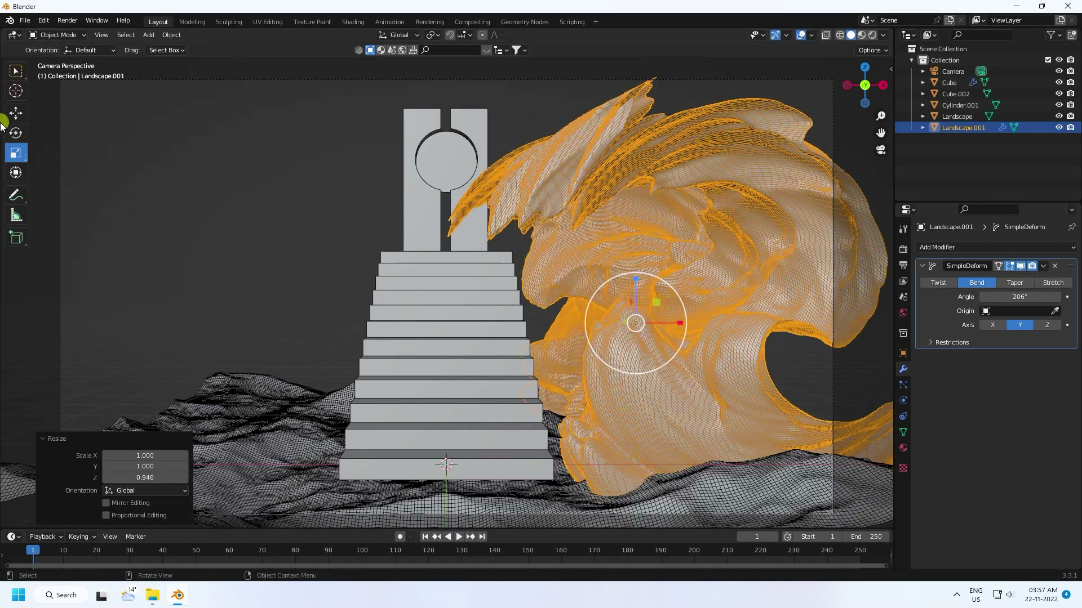
left_click(15, 113)
left_click(274, 227)
middle_click_drag(685, 321, 481, 332)
scroll(481, 333, "down", 3)
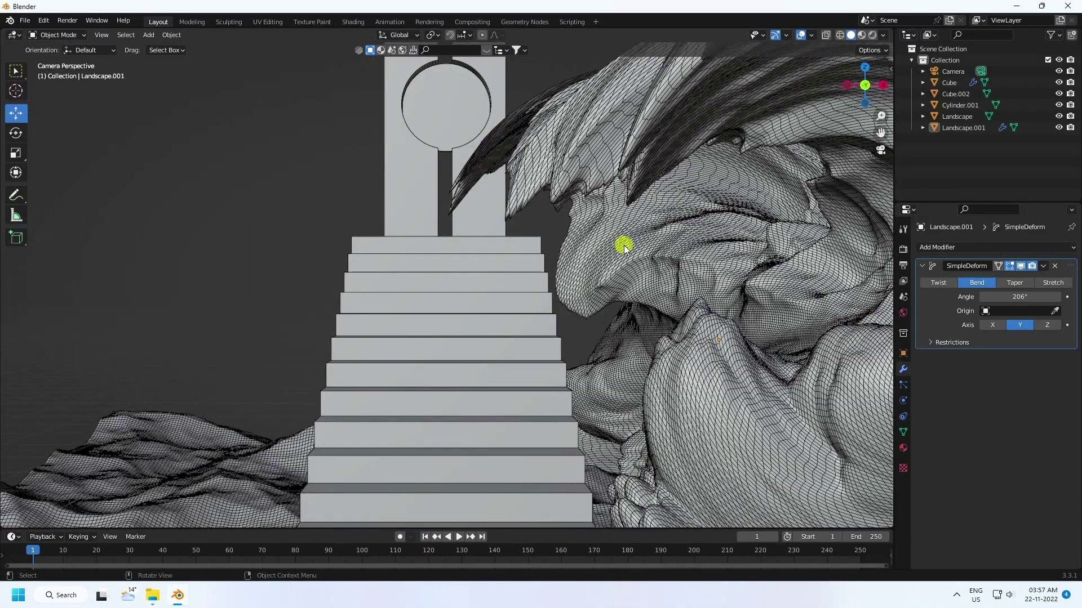
key("KP_0")
Duplicate the bent landscape and move the copy about -7.09 m along X to the opposite side of the stairs.
left_click(600, 244)
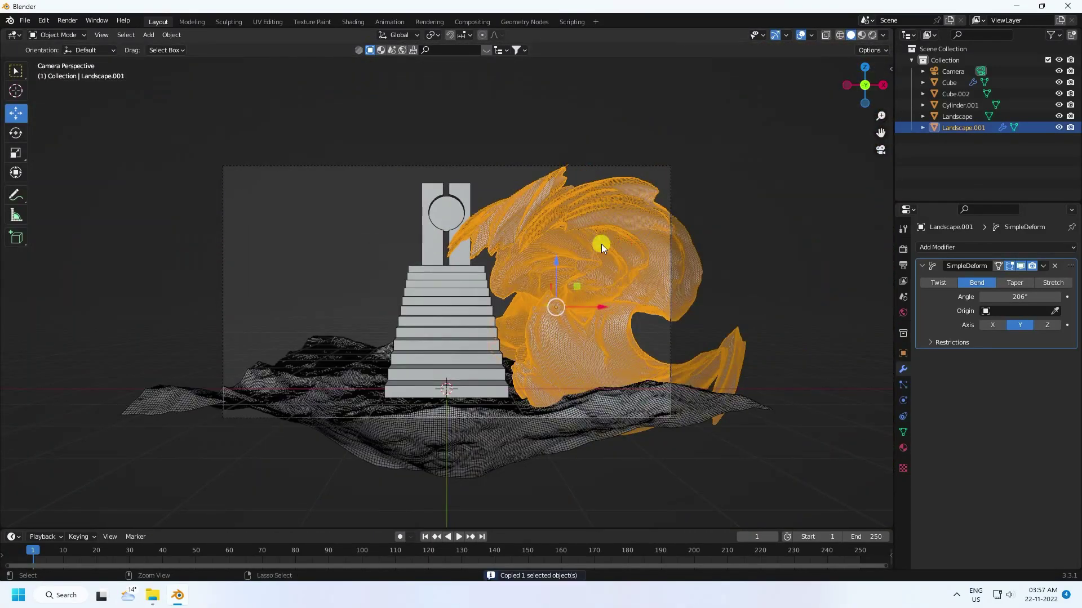
key("ctrl+v")
key("g")
key("x")
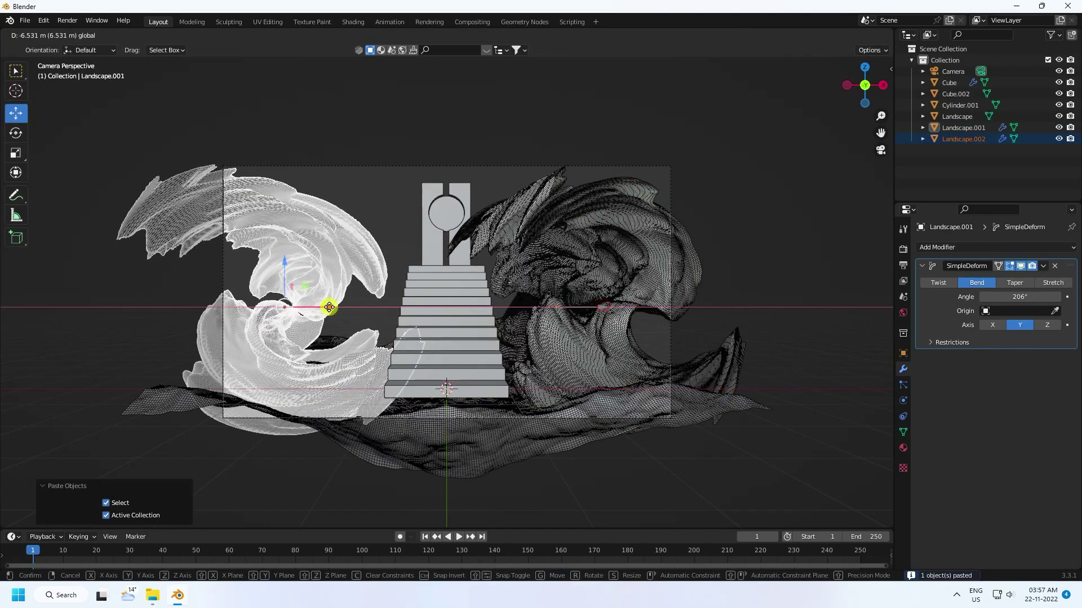
left_click(310, 307)
scroll(310, 306, "up", 4)
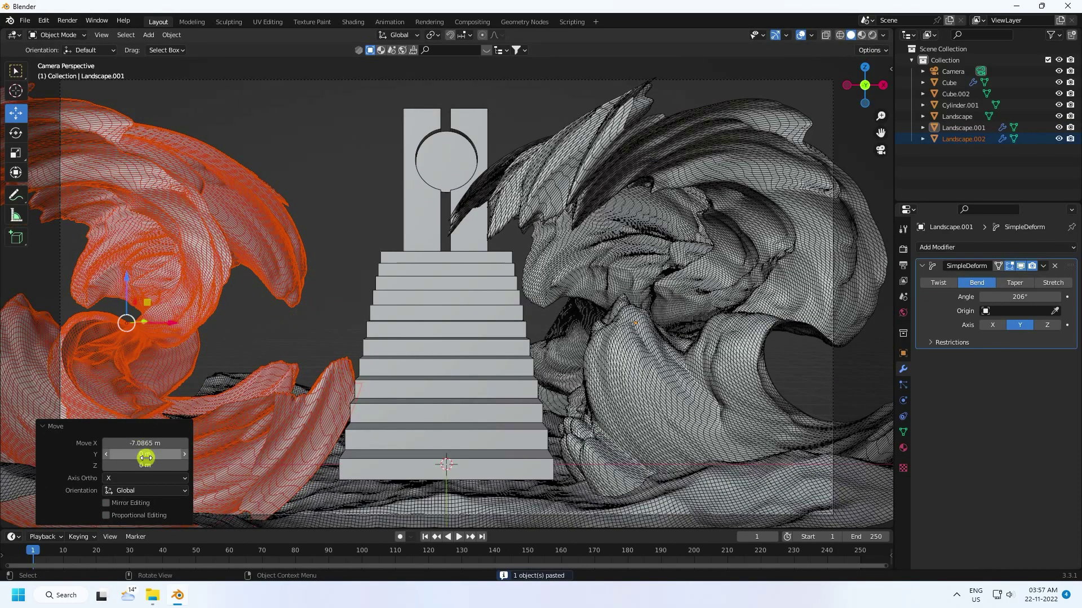
Rotate the left-hand copy so it curls over toward the stairs, shift it closer to them along X and deselect it.
left_click(16, 133)
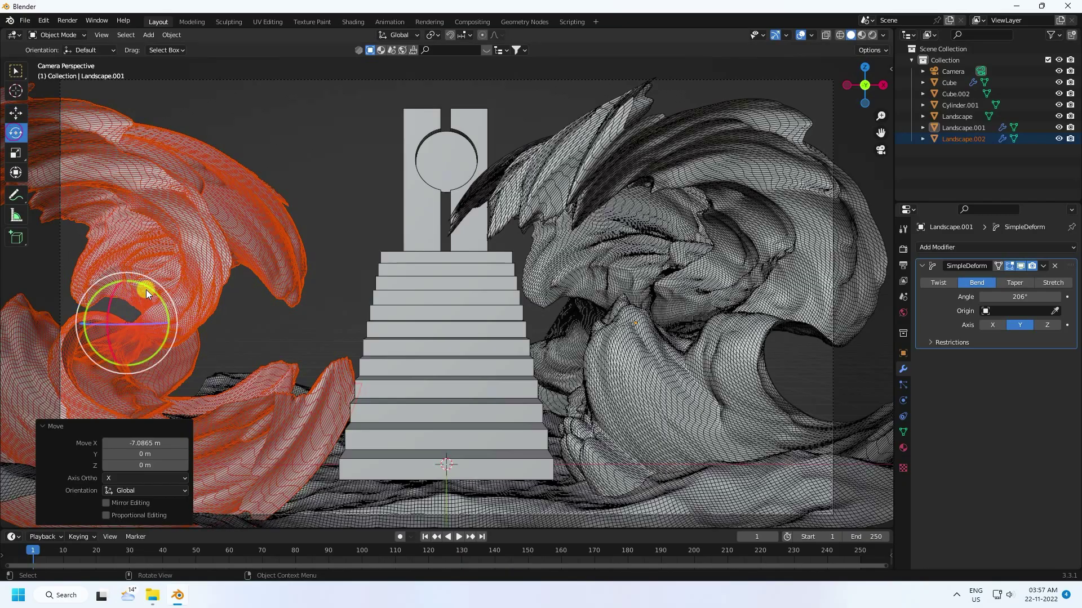
left_click_drag(146, 289, 162, 391)
left_click_drag(135, 327, 224, 333)
left_click(15, 113)
left_click(350, 127)
scroll(363, 271, "down", 2)
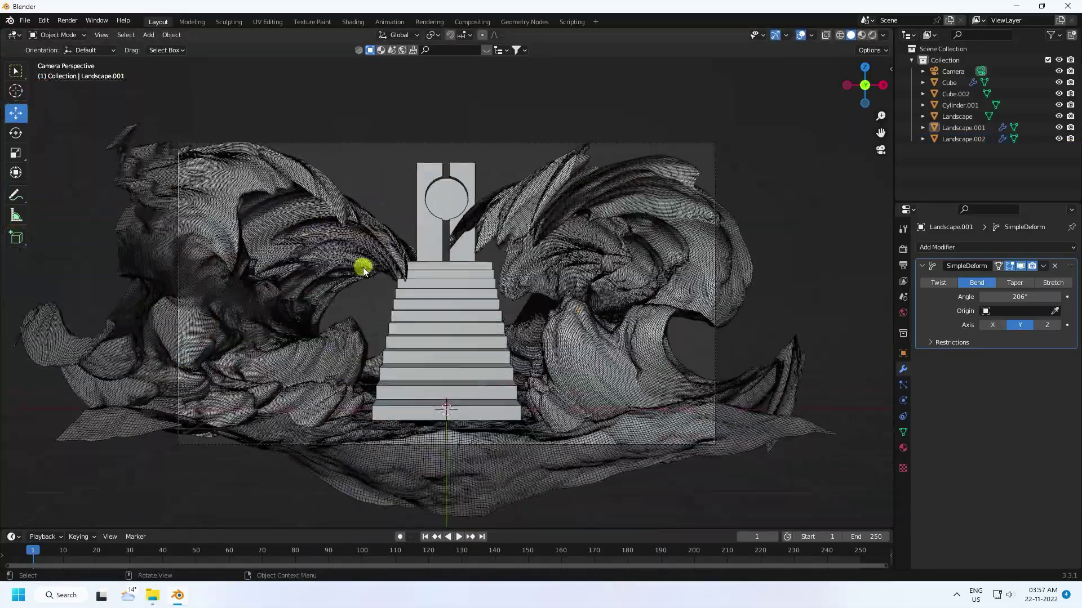
mouse_move(363, 271)
middle_mouse_down()
mouse_move(387, 284)
mouse_move(425, 335)
mouse_move(393, 306)
mouse_move(405, 314)
mouse_move(507, 265)
mouse_move(367, 282)
mouse_move(381, 262)
middle_mouse_up()
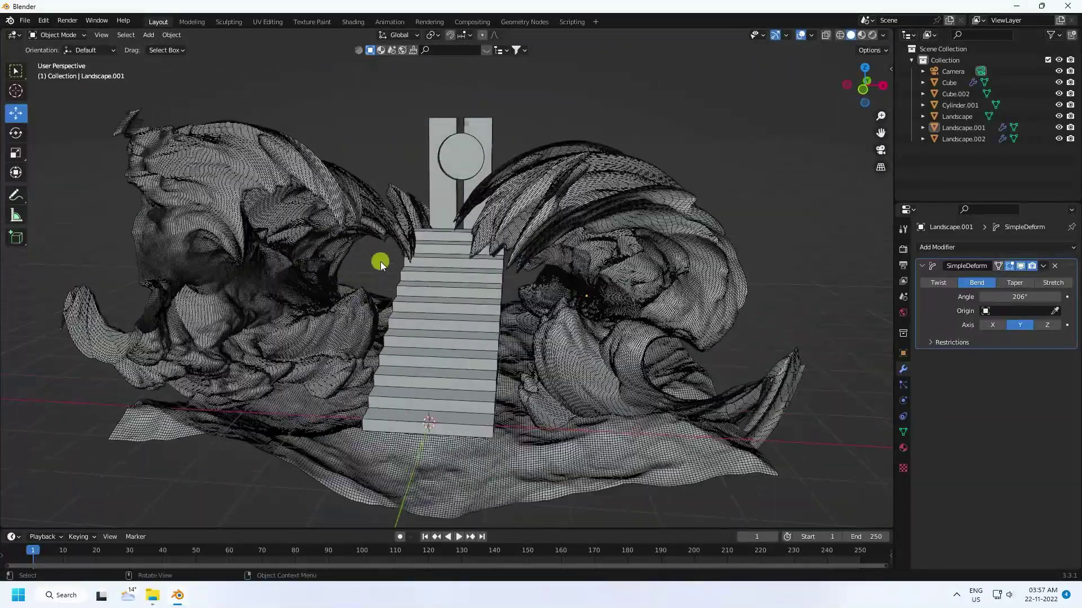
Turn off the wireframe overlay in the viewport and check the whole scene through the camera.
scroll(380, 262, "up", 4)
left_click(811, 35)
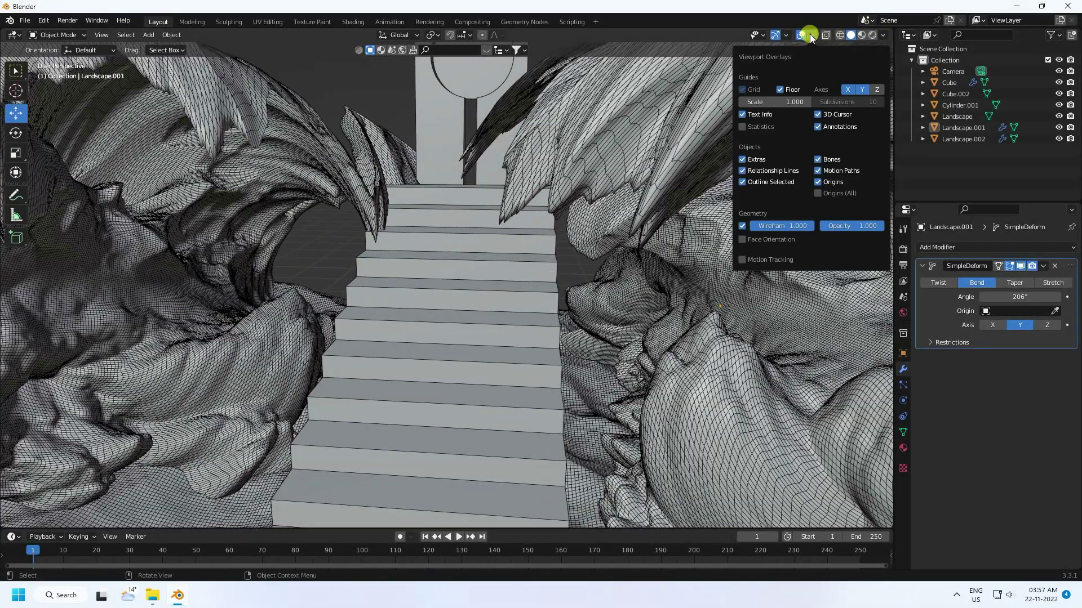
left_click(743, 225)
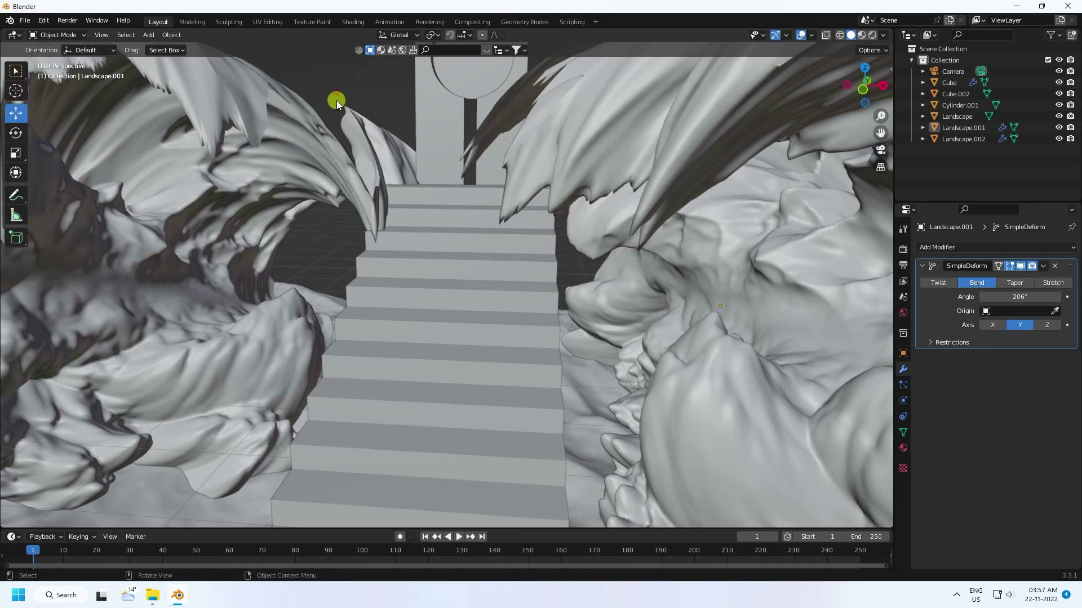
scroll(336, 100, "down", 5)
middle_click_drag(394, 205, 415, 225)
key("KP_0")
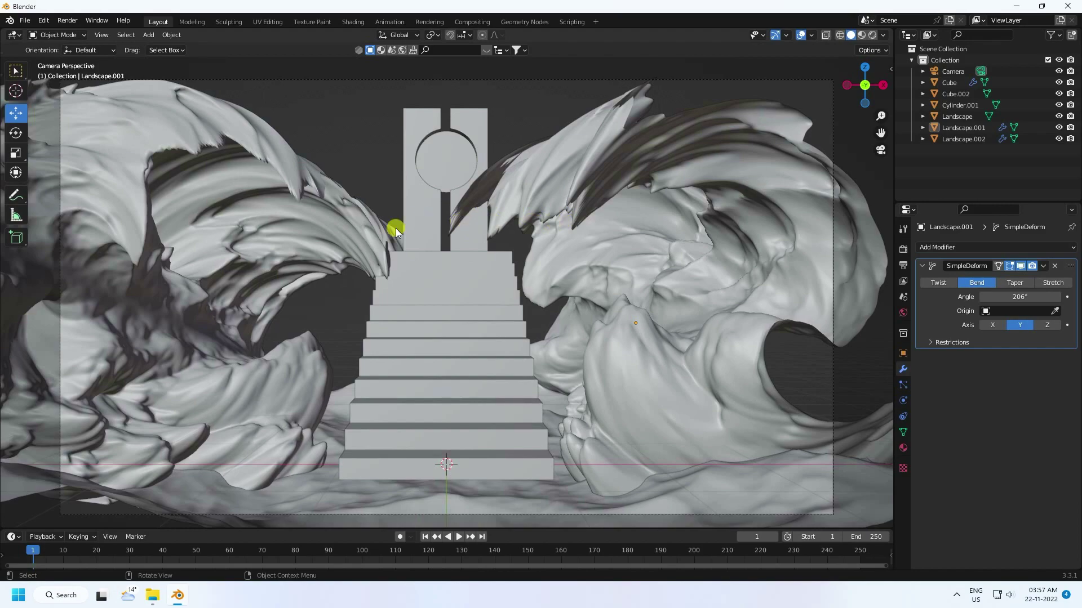
Duplicate the left-hand bent landscape and place the copy behind the stairs, moving it about 2.72 m along X.
left_click(324, 227)
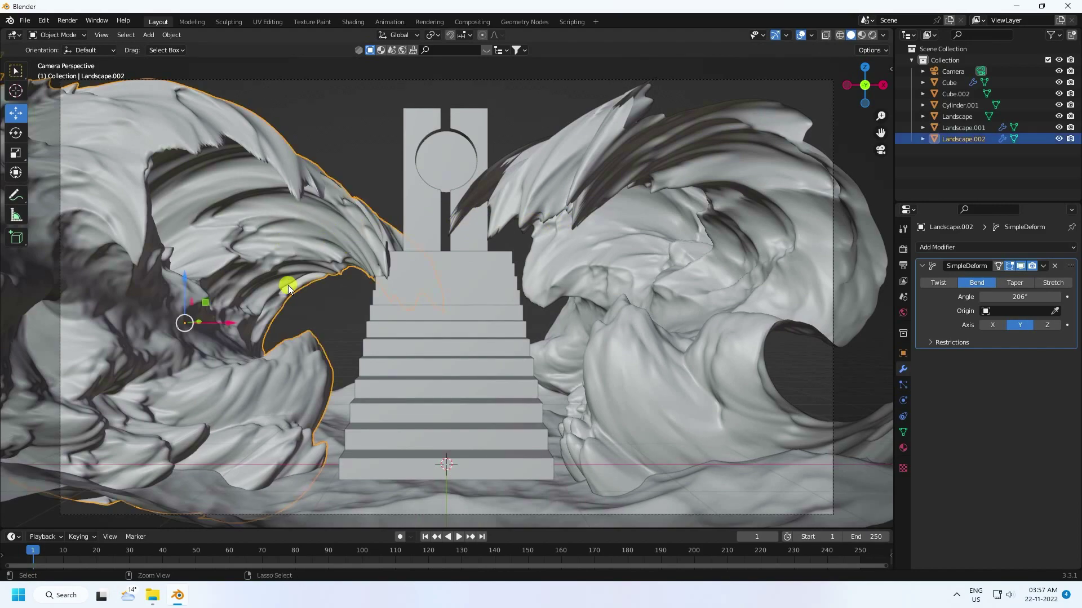
key("ctrl+v")
middle_click_drag(290, 284, 327, 320)
scroll(327, 320, "down", 3)
left_click_drag(481, 188, 676, 241)
key("KP_0")
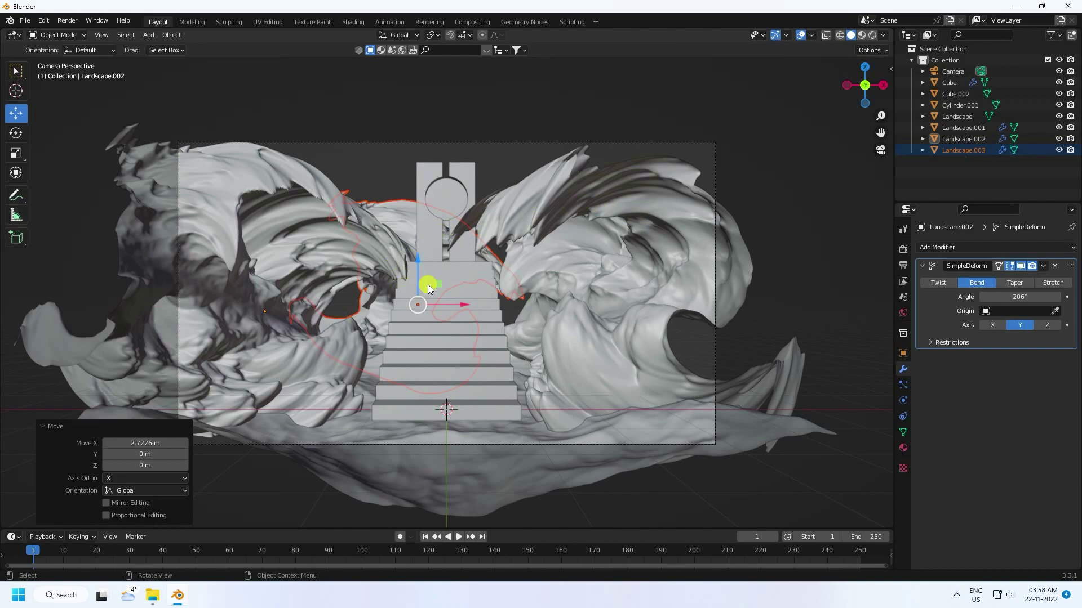
Scale the rear landscape copy up uniformly by about 1.22 and trackball-rotate it by about 10.9° and -40.7°.
key("s")
left_click(462, 255)
key("shift+space")
key("r")
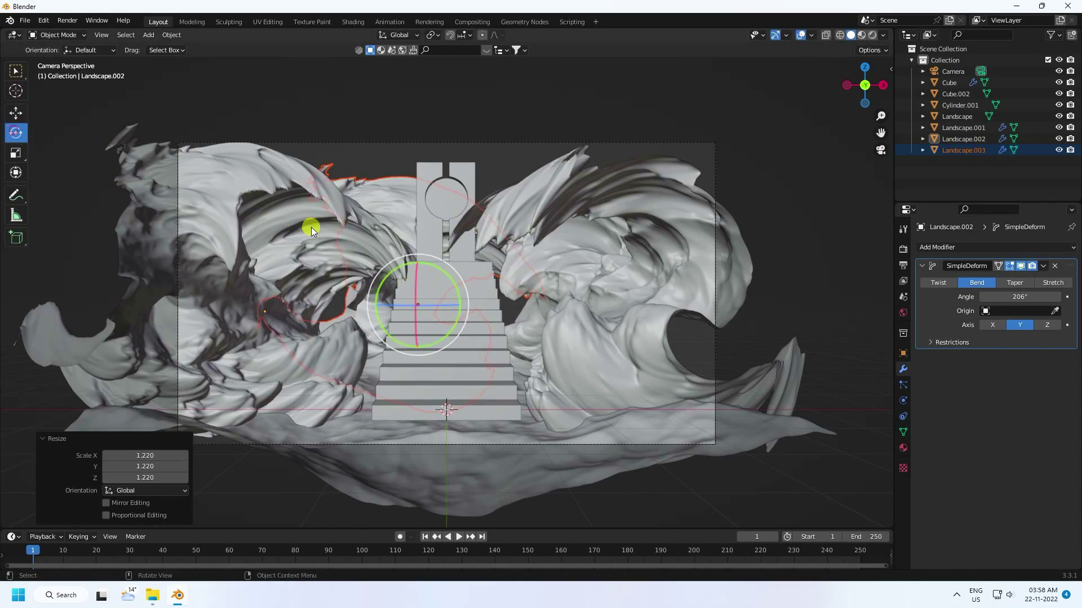
left_click_drag(407, 284, 361, 299)
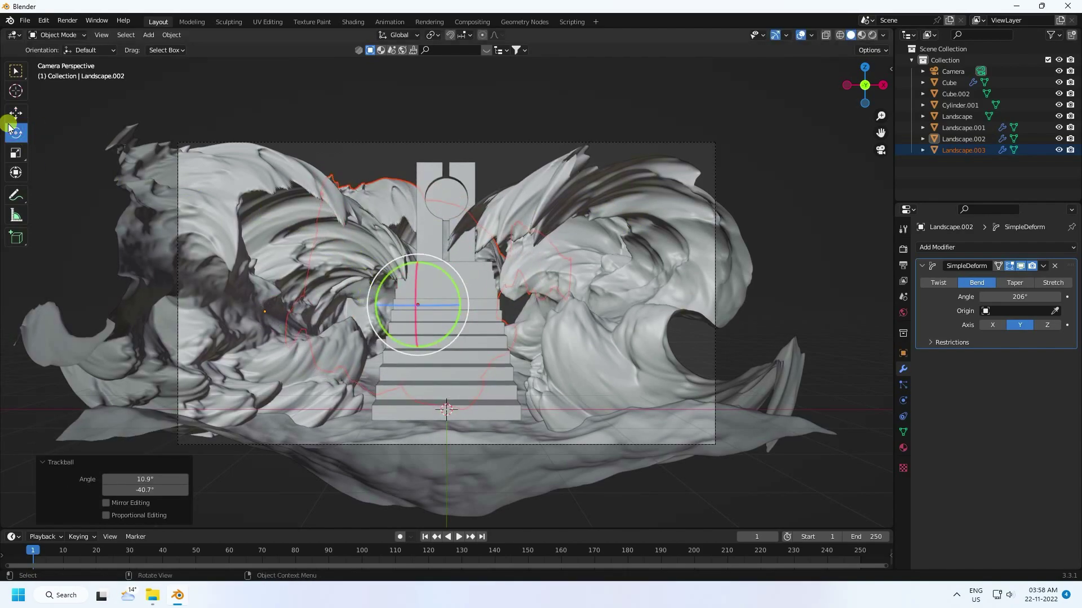
Raise the rear landscape copy along Z so it rises above the pillar gateway.
key("shift+space")
key("g")
left_click_drag(424, 262, 423, 187)
Make the rear landscape copy the active object and set its Simple Deform bend angle to 302°.
left_click_drag(1023, 296, 1023, 297)
left_click_drag(730, 319, 267, 223)
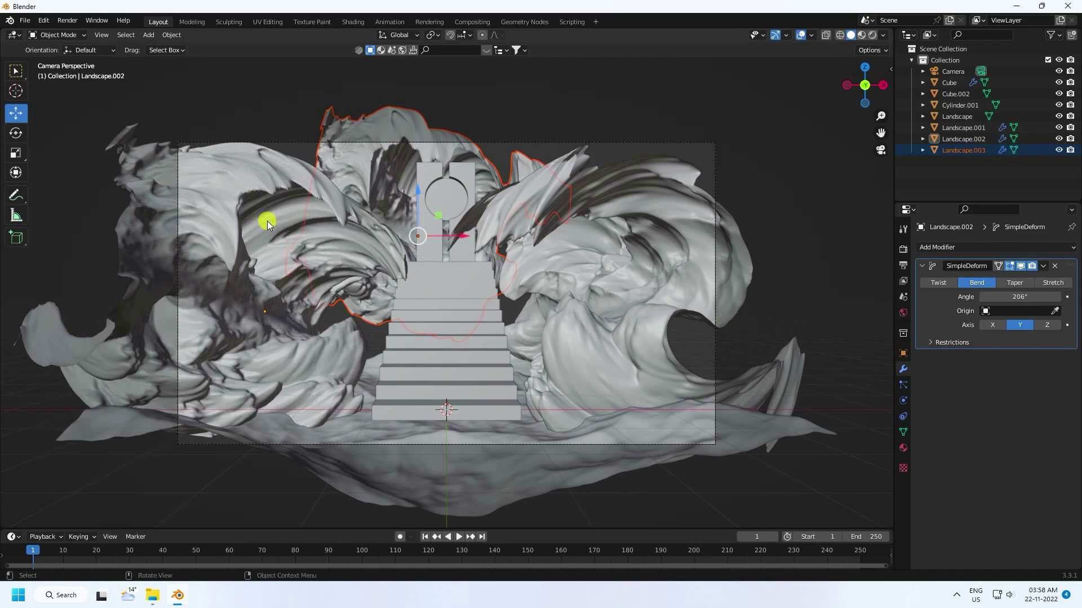
left_click(394, 179)
left_click_drag(1019, 293, 478, 368)
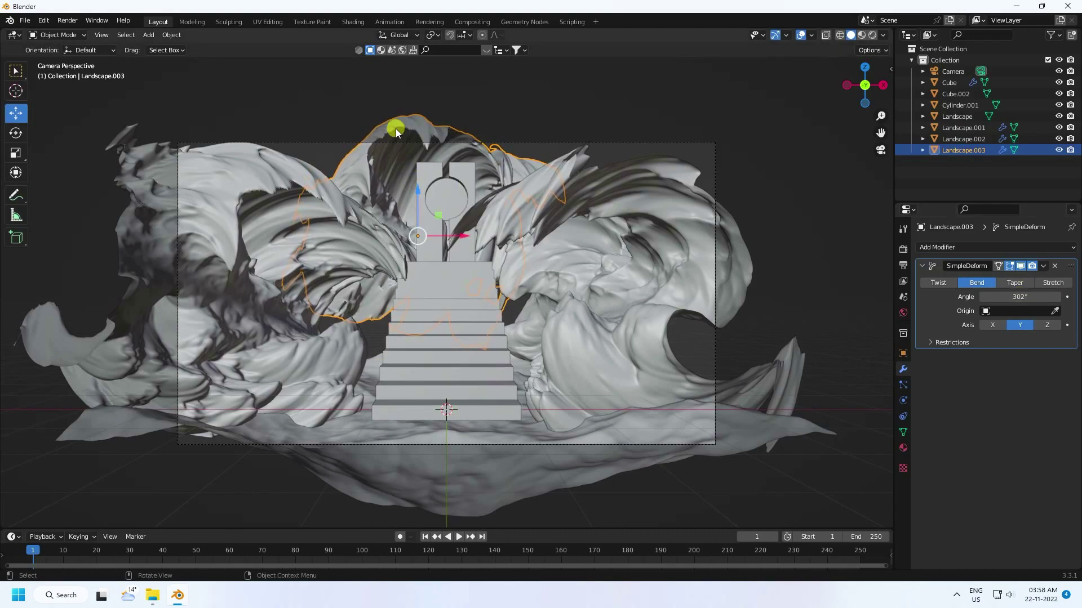
scroll(396, 132, "up", 2)
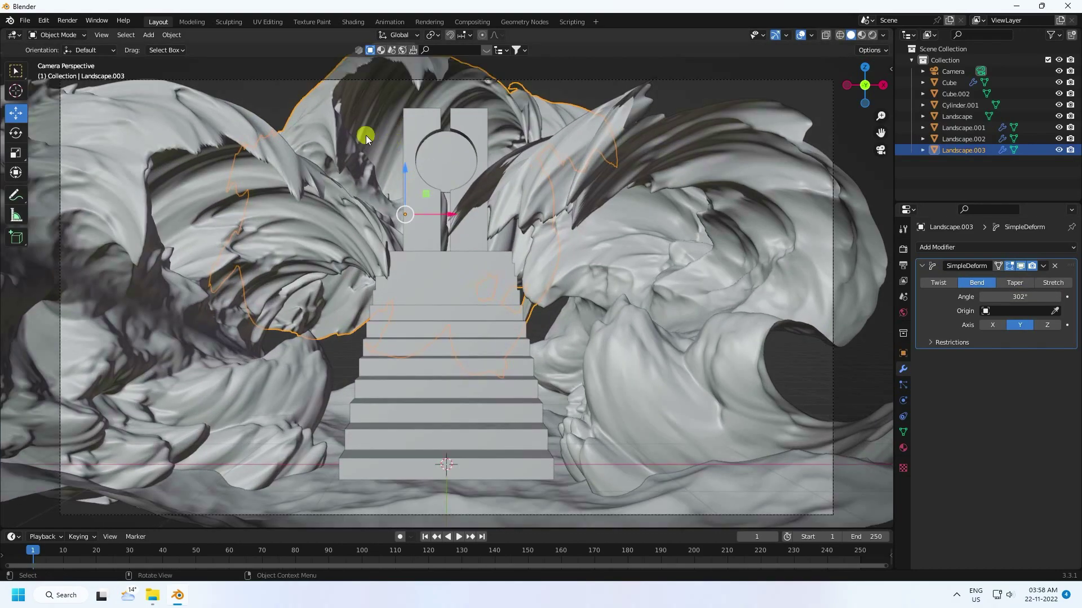
Trackball-rotate the rear landscape copy by about 26.4° and -10.9° behind the gateway.
left_click(15, 135)
left_click_drag(388, 198, 376, 223)
left_click(12, 112)
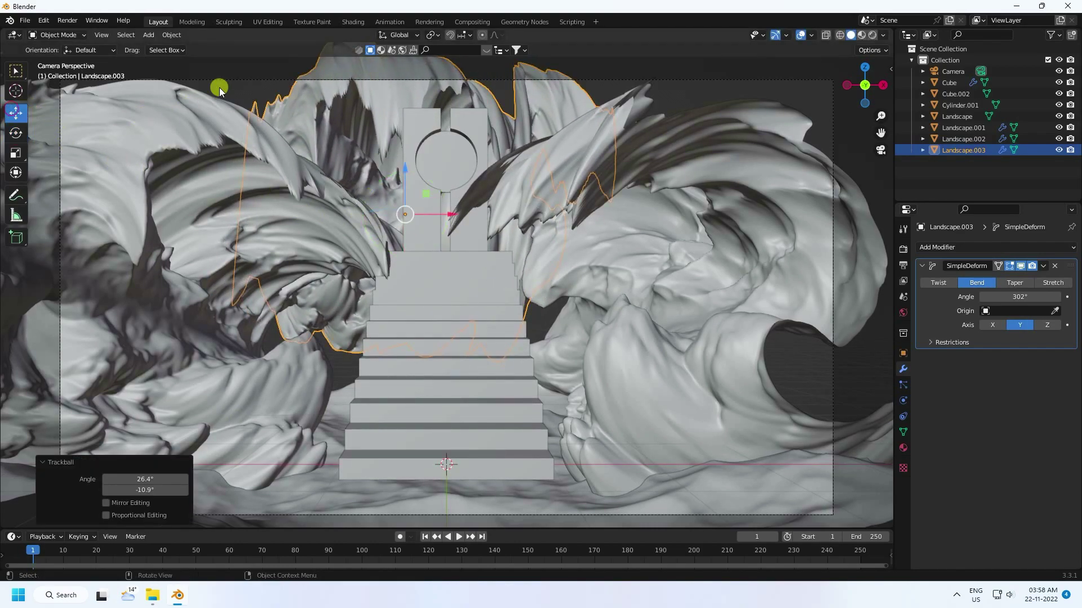
left_click(218, 86)
scroll(383, 214, "down", 4)
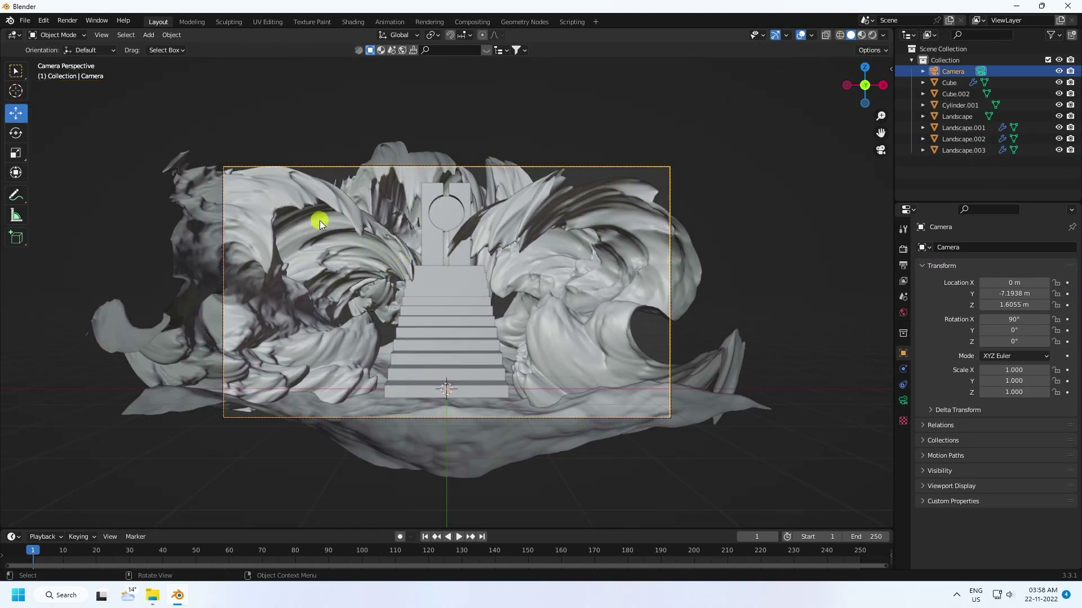
scroll(458, 286, "up", 2)
scroll(458, 286, "up", 1)
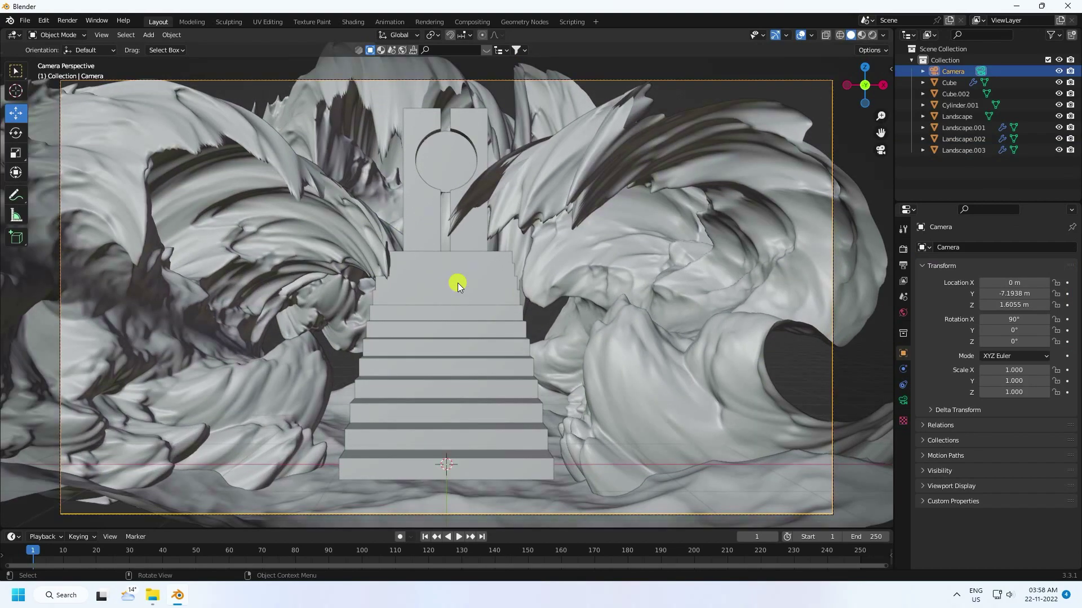
Import the figure model "[08-04-17] - Natural.obj" from the desktop's New work folder as a legacy Wavefront OBJ.
left_click(25, 20)
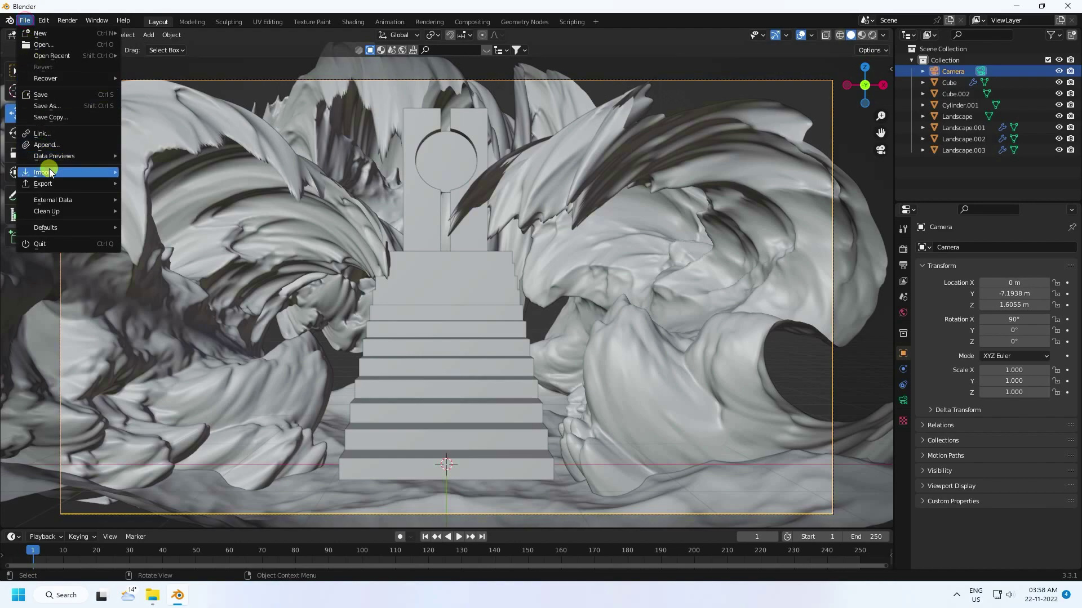
mouse_move(48, 172)
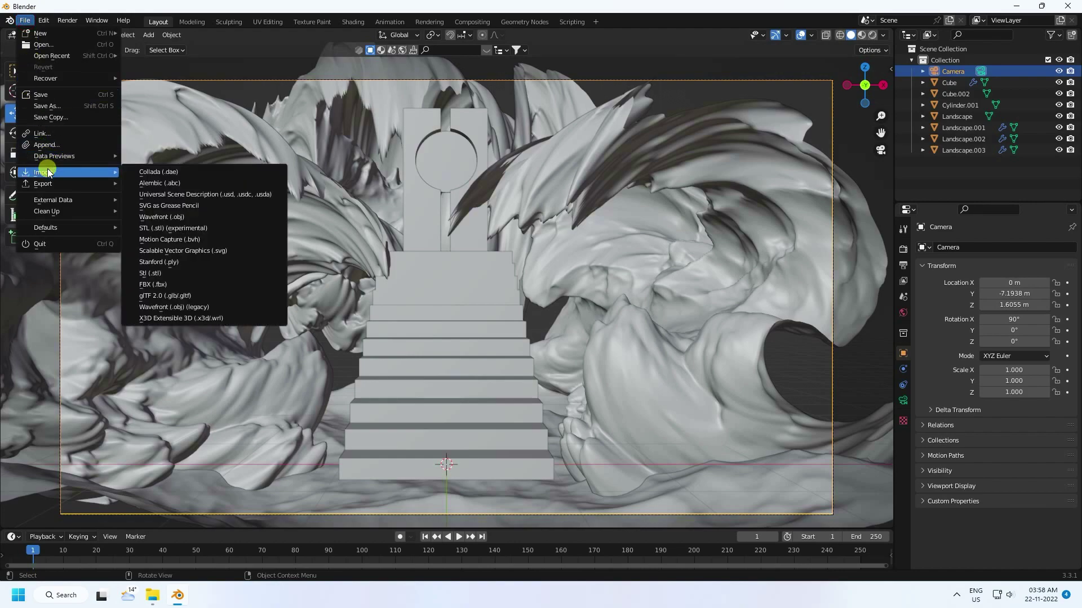
left_click(205, 305)
left_click(280, 237)
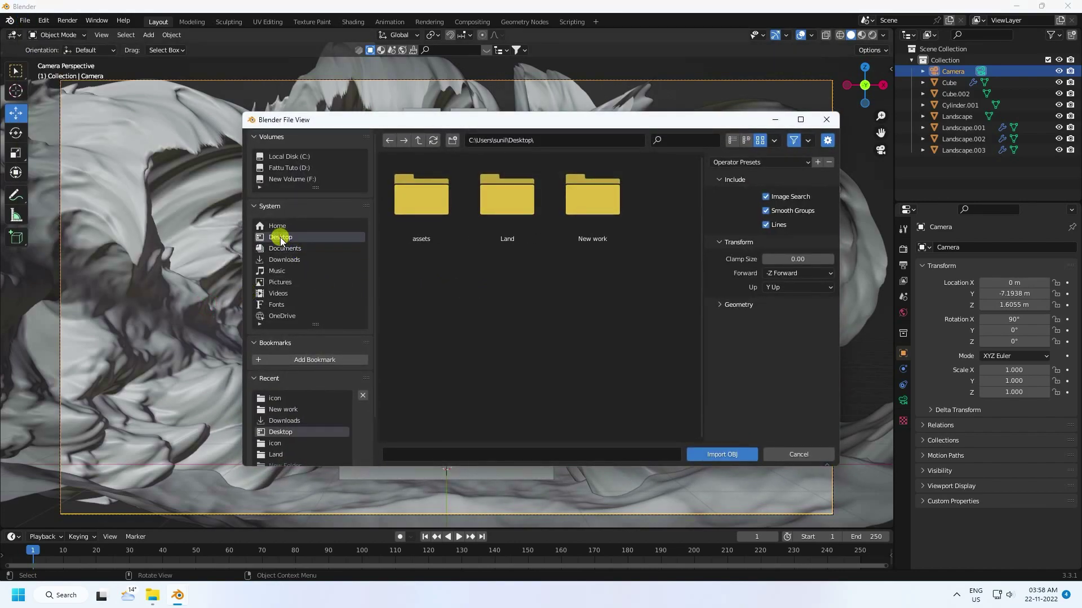
double_click(600, 202)
left_click(597, 200)
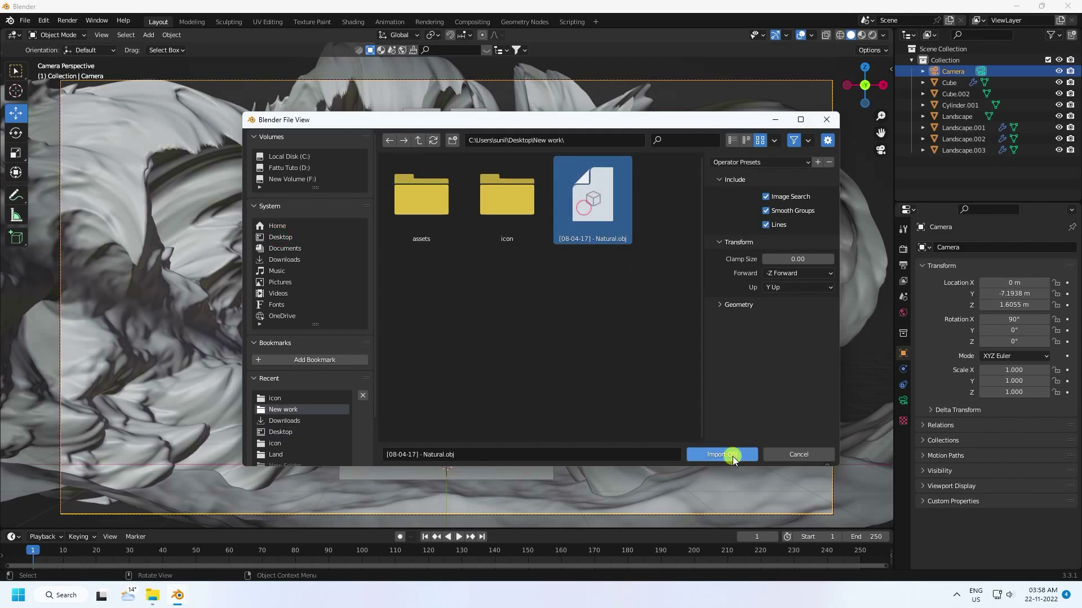
left_click(723, 455)
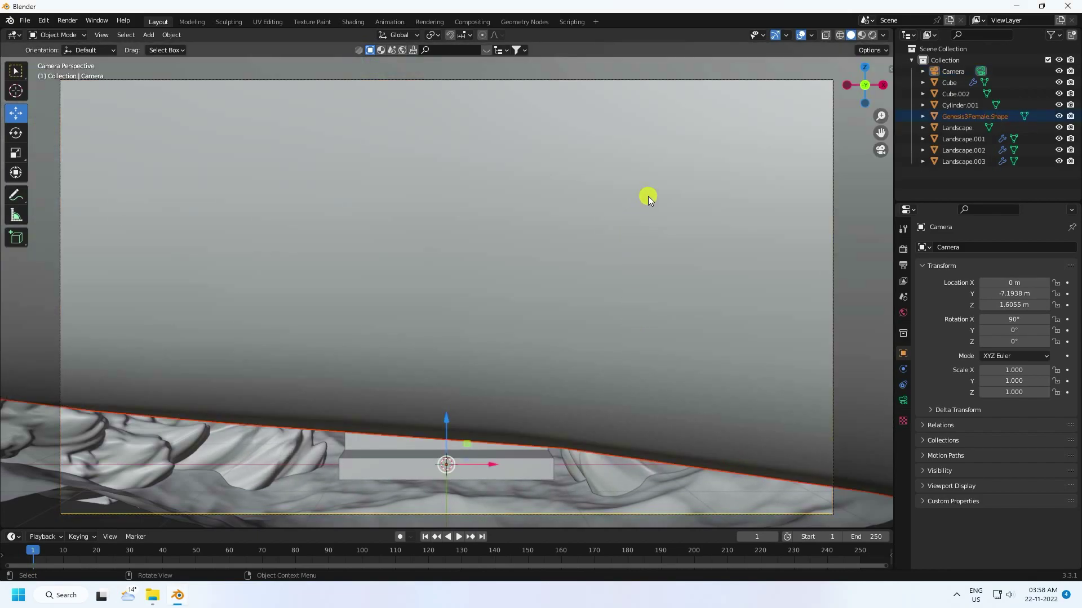
Scale the imported female figure down uniformly twice, by about 0.067 and then about 0.063, to fit the staircase.
key("s")
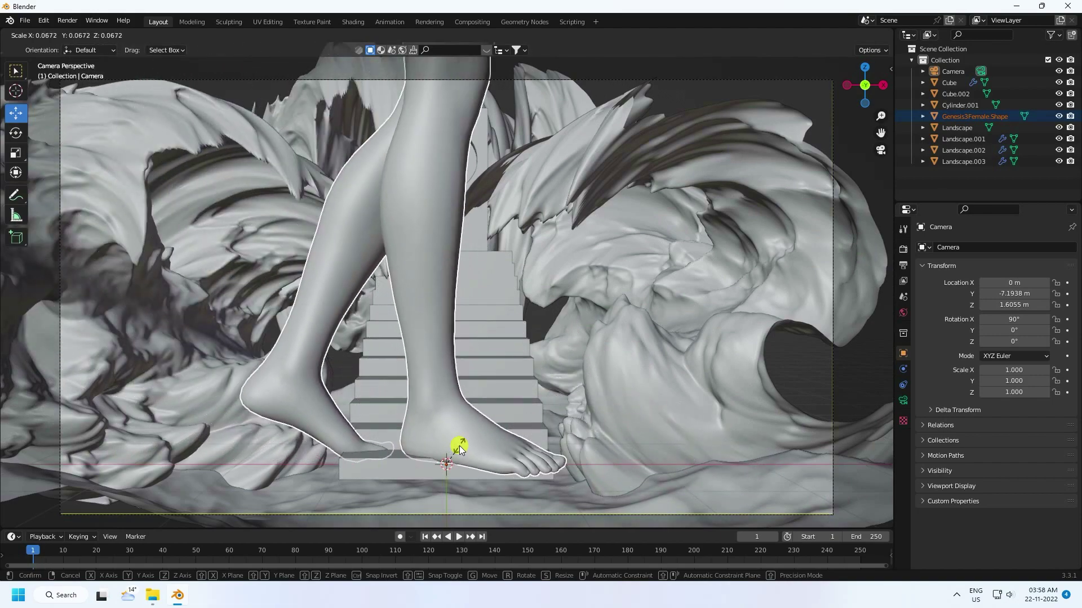
left_click(459, 445)
key("s")
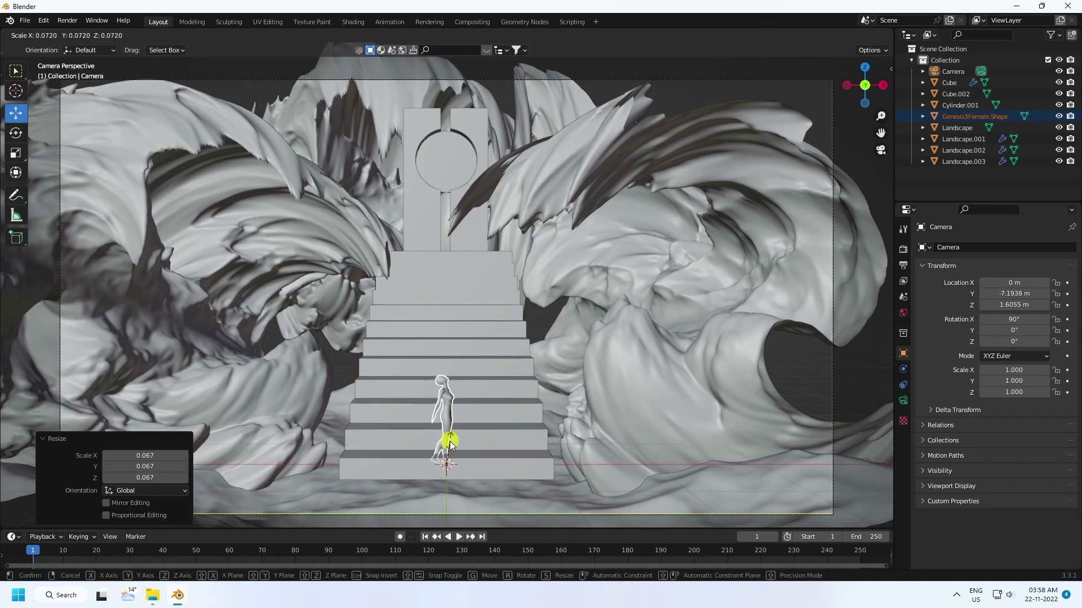
left_click(452, 446)
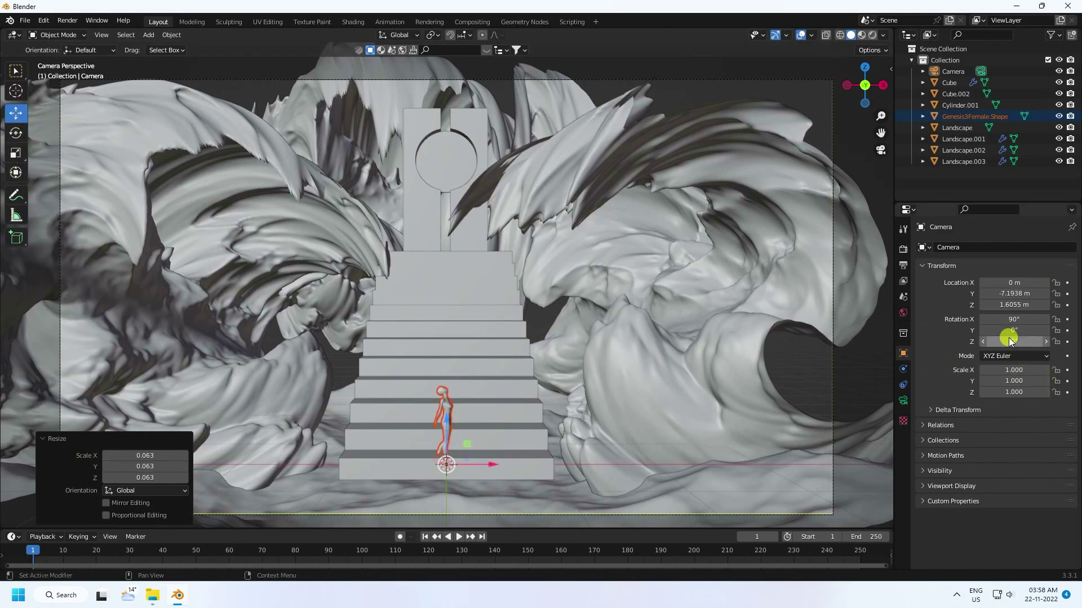
Make the female figure the active object and set its Z rotation to 100°.
mouse_move(1008, 341)
left_mouse_down()
mouse_move(1063, 341)
mouse_move(962, 340)
mouse_move(1008, 342)
left_mouse_up()
left_click(958, 118)
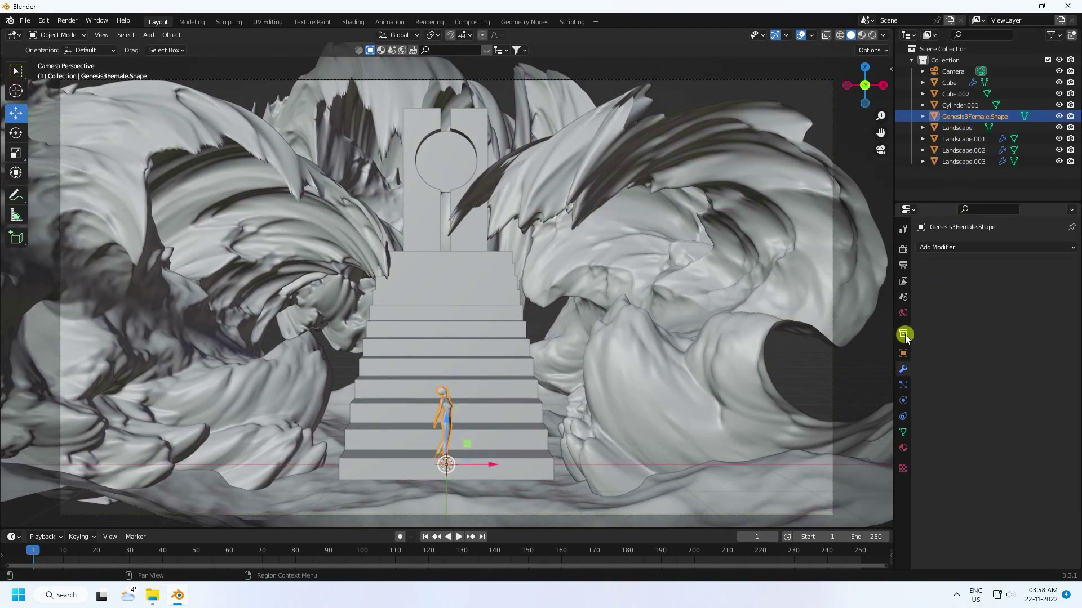
left_click(903, 353)
left_click_drag(1009, 342, 1077, 355)
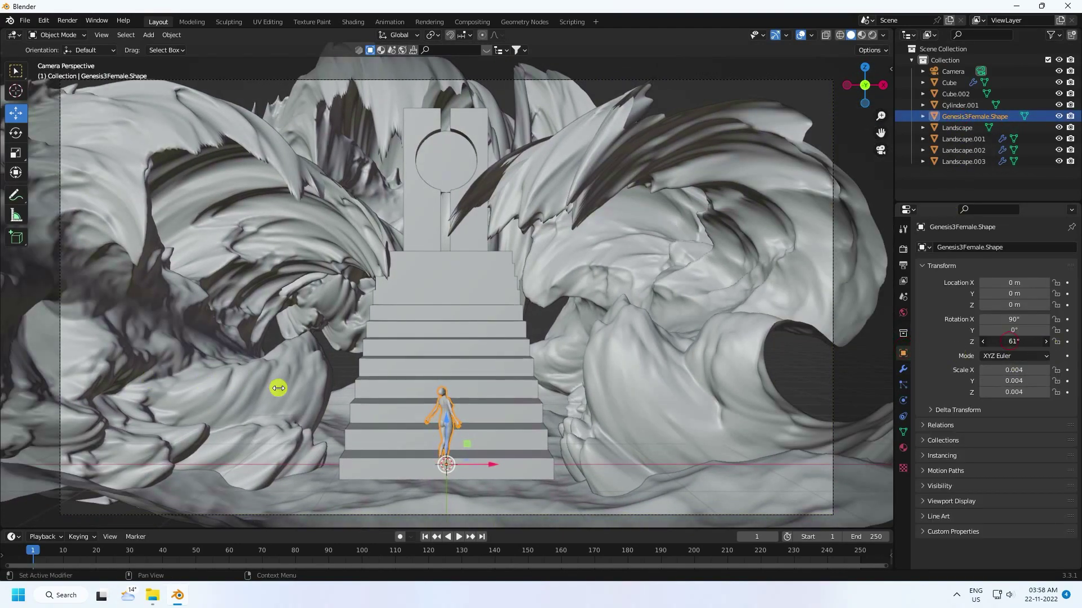
type("0")
key("Return")
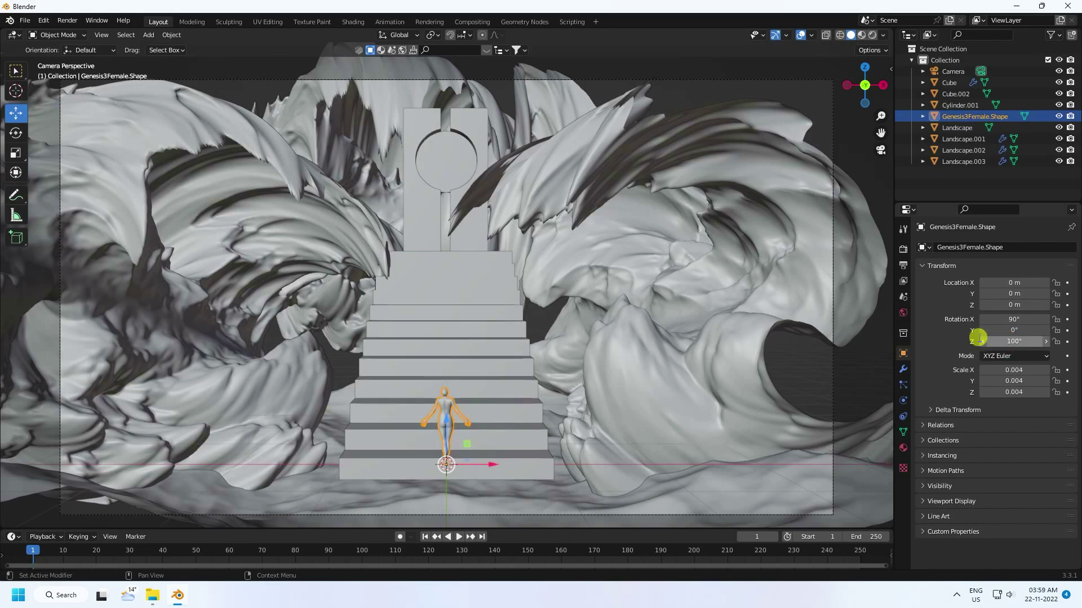
Move the female figure up about 2.41 m along Z and back about 3.59 m along Y toward the gateway.
left_click_drag(447, 422, 425, 169)
middle_click_drag(424, 169, 355, 241)
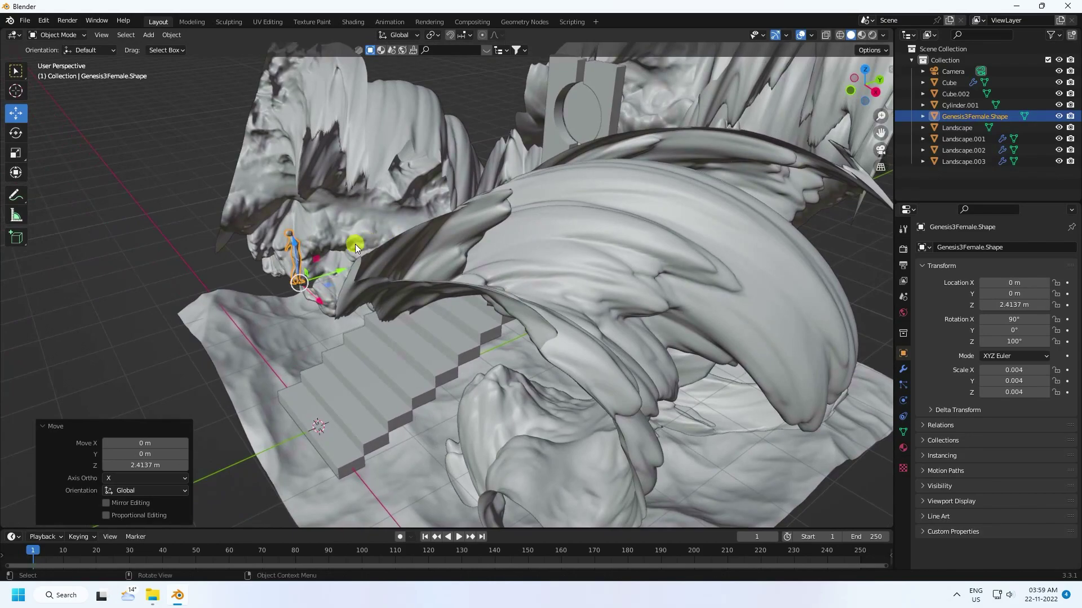
left_click_drag(333, 272, 527, 145)
key("KP_0")
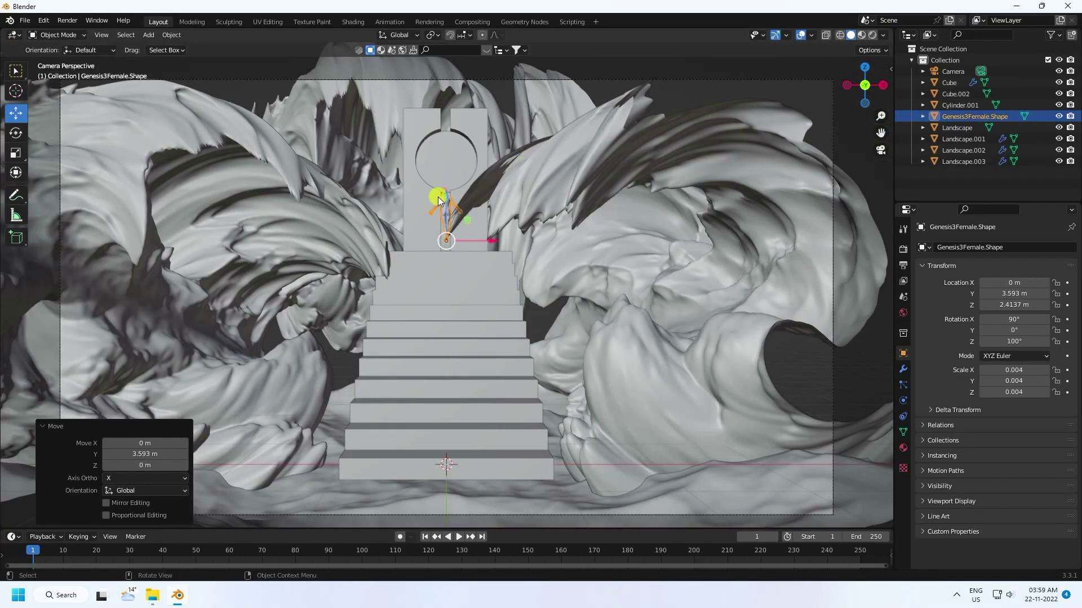
Raise the female figure about 0.44 m along Z so it floats in front of the gateway's disc.
key("g")
key("z")
left_click(603, 86)
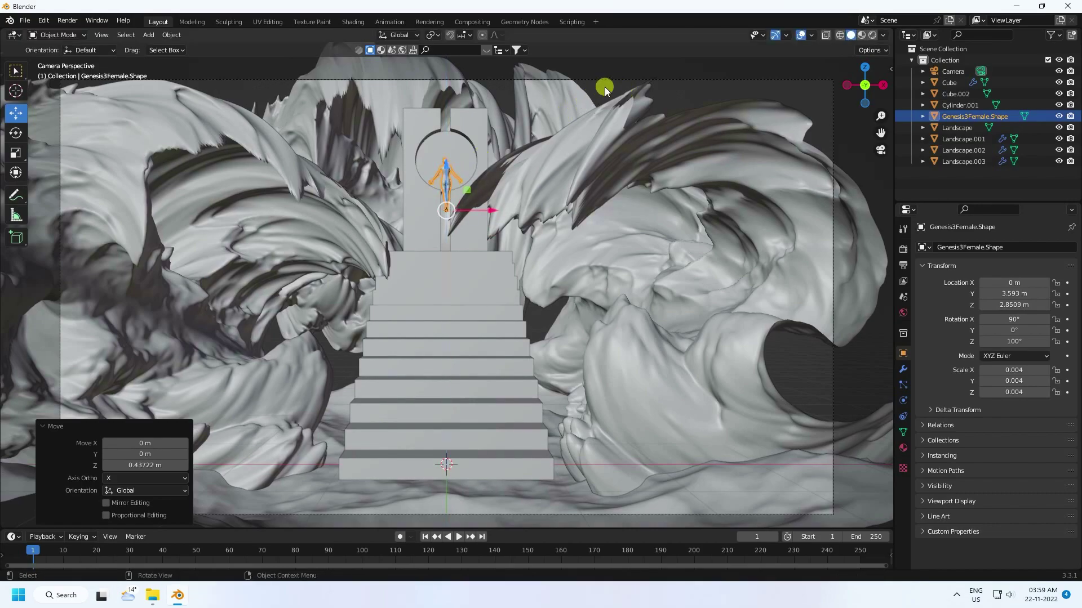
Shift the female figure farther back along Y to about 4.41 m, closer to the pillar gateway.
left_click(604, 83)
middle_click_drag(425, 140, 595, 116)
scroll(547, 158, "up", 3)
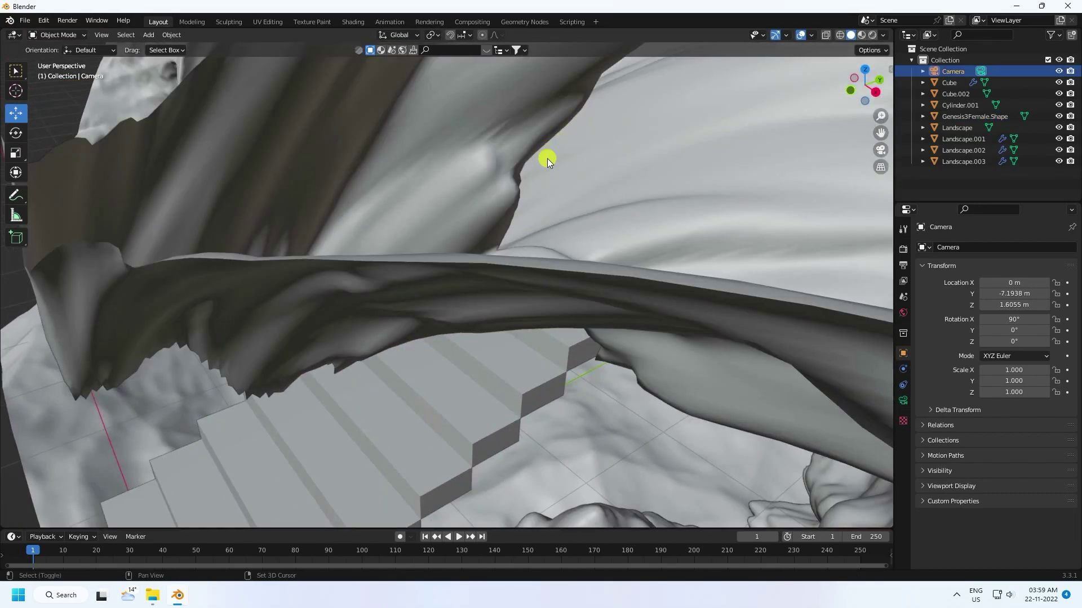
middle_click_drag(546, 158, 370, 315)
scroll(492, 270, "up", 2)
left_click(383, 325)
left_click_drag(341, 366, 228, 317)
left_click(472, 101)
Add a mesh plane at the world origin with a size of 15 m.
middle_click_drag(382, 256, 451, 384)
scroll(309, 336, "down", 8)
scroll(472, 367, "up", 7)
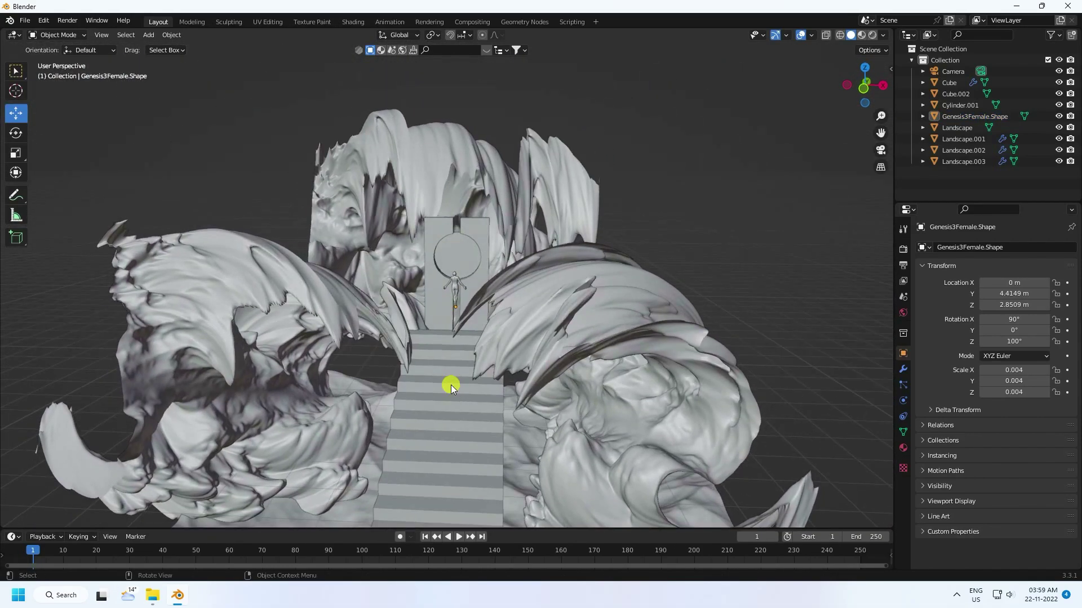
left_click(149, 35)
mouse_move(161, 49)
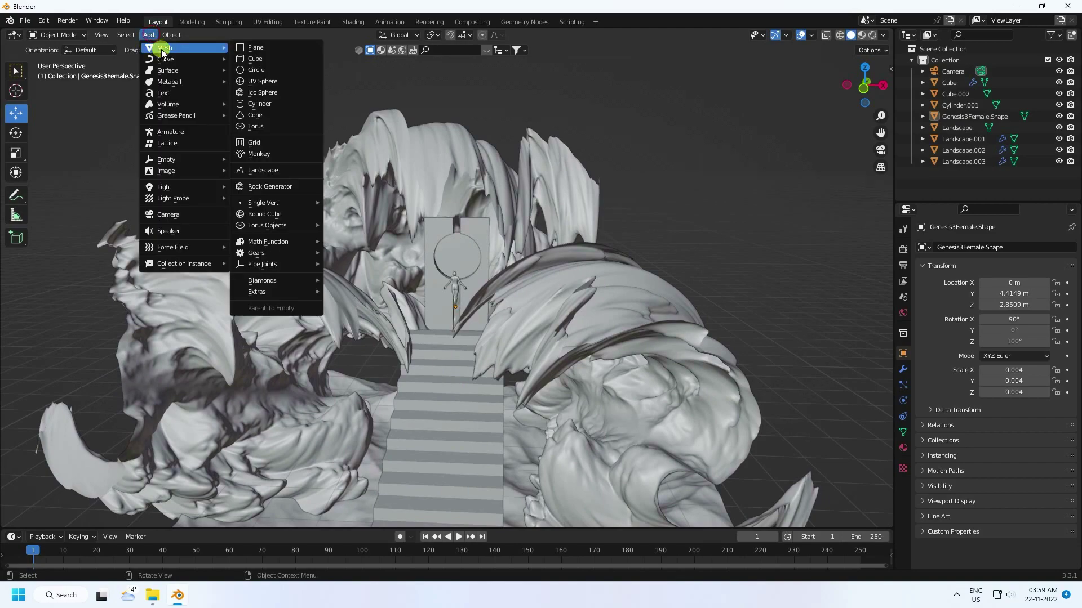
left_click(268, 47)
scroll(519, 331, "down", 5)
middle_click_drag(519, 331, 428, 378)
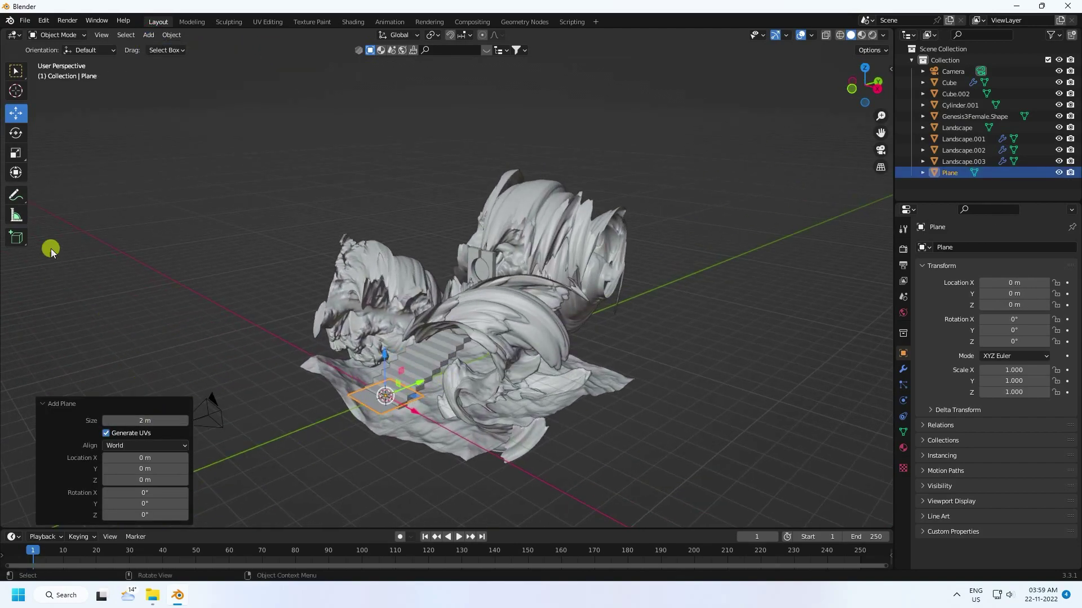
left_click_drag(154, 425, 685, 484)
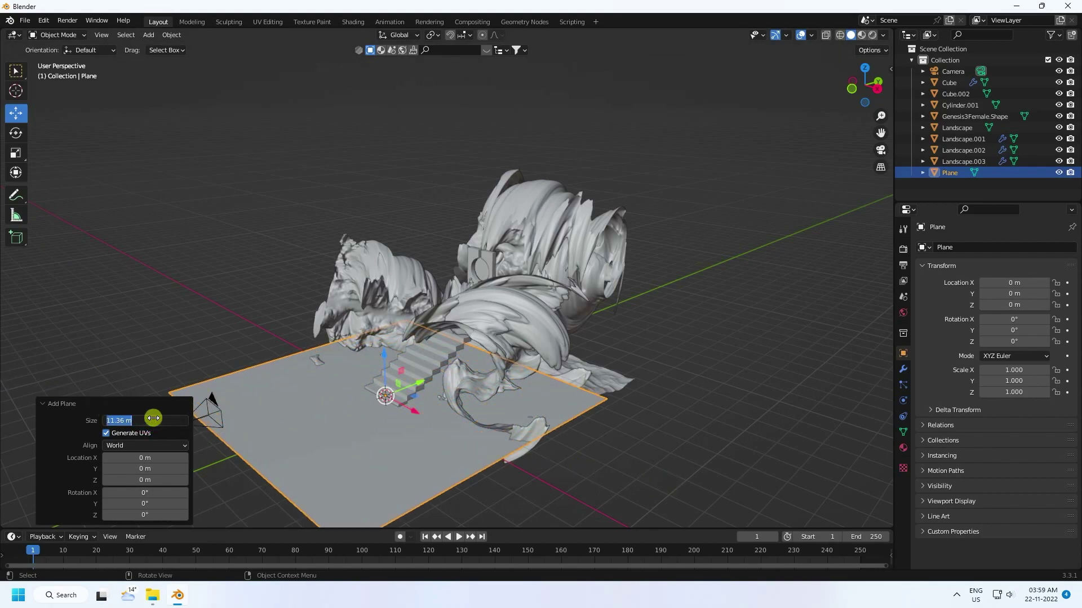
key("Return")
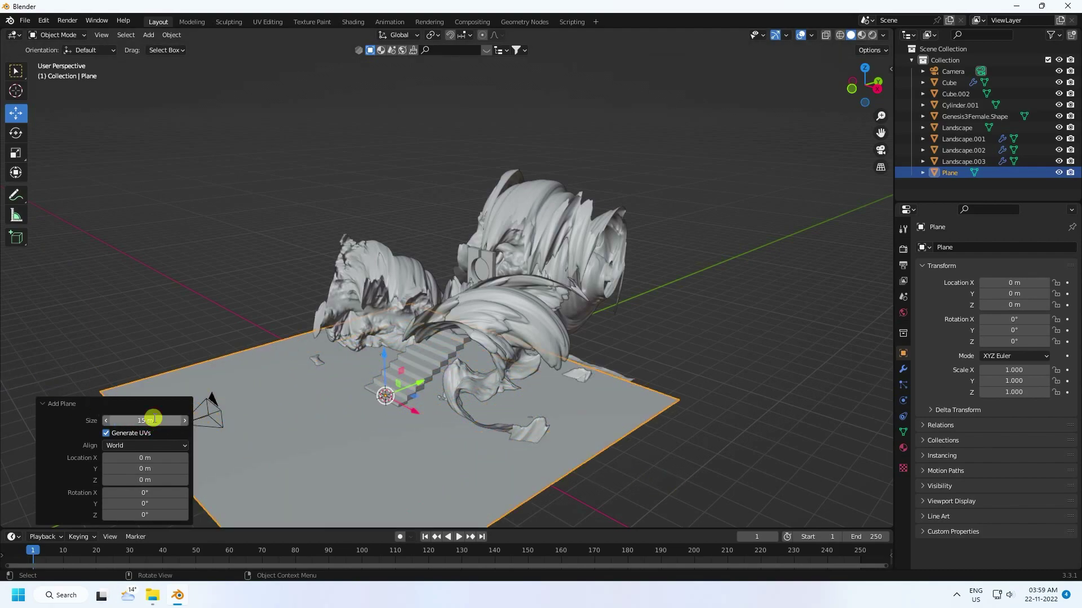
Rotate the plane 90° around the X axis so it stands upright.
left_click(15, 132)
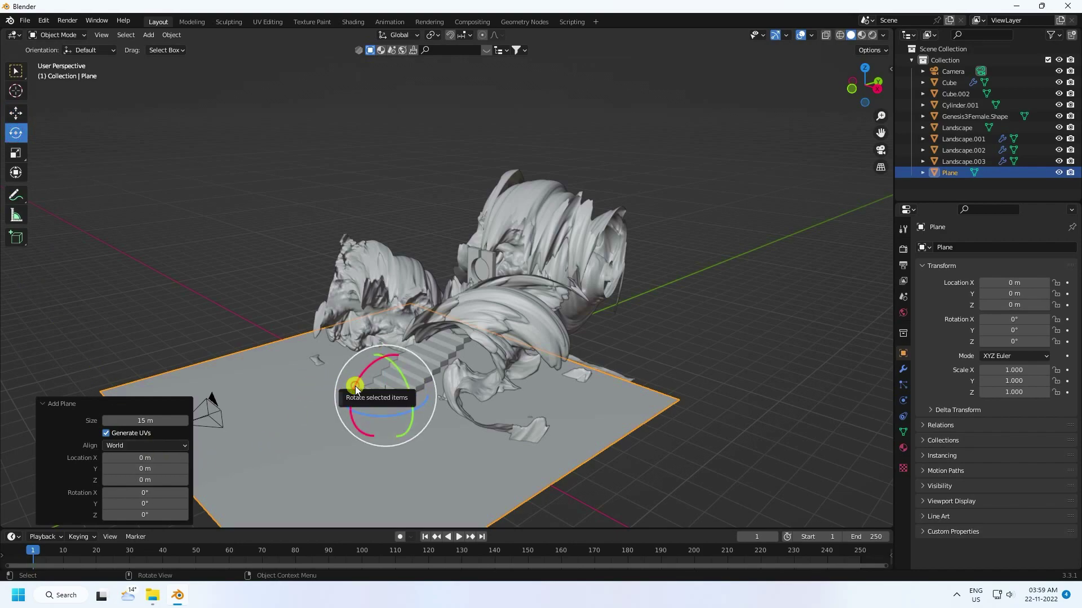
left_click_drag(355, 380, 407, 354)
left_click(151, 466)
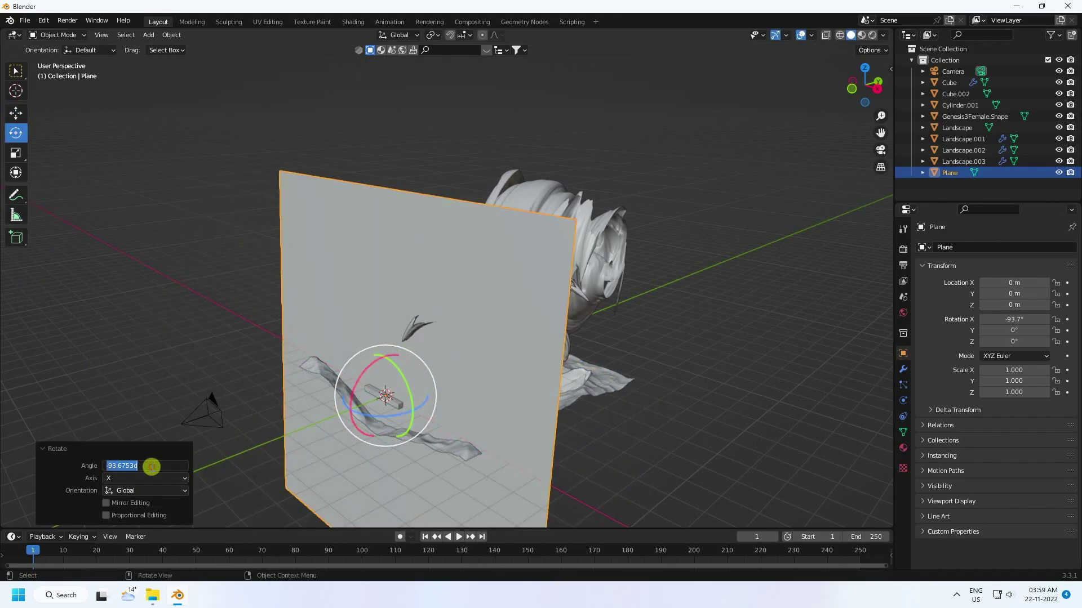
key("Return")
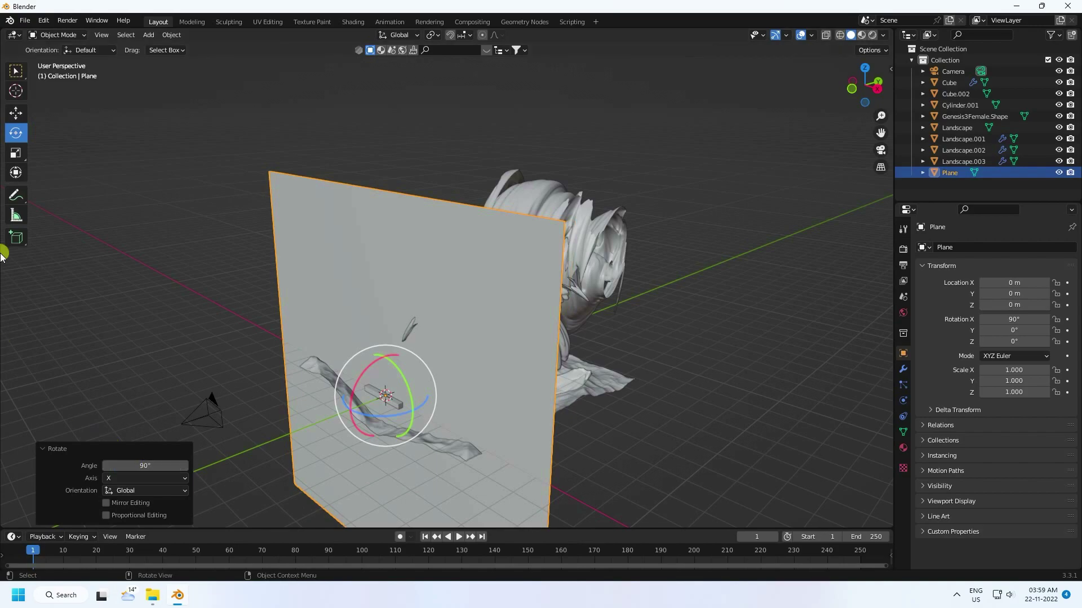
Move the upright plane back about 9.71 m along Y behind the gateway and up about 1.38 m along Z.
left_click(16, 113)
left_click_drag(421, 381, 594, 330)
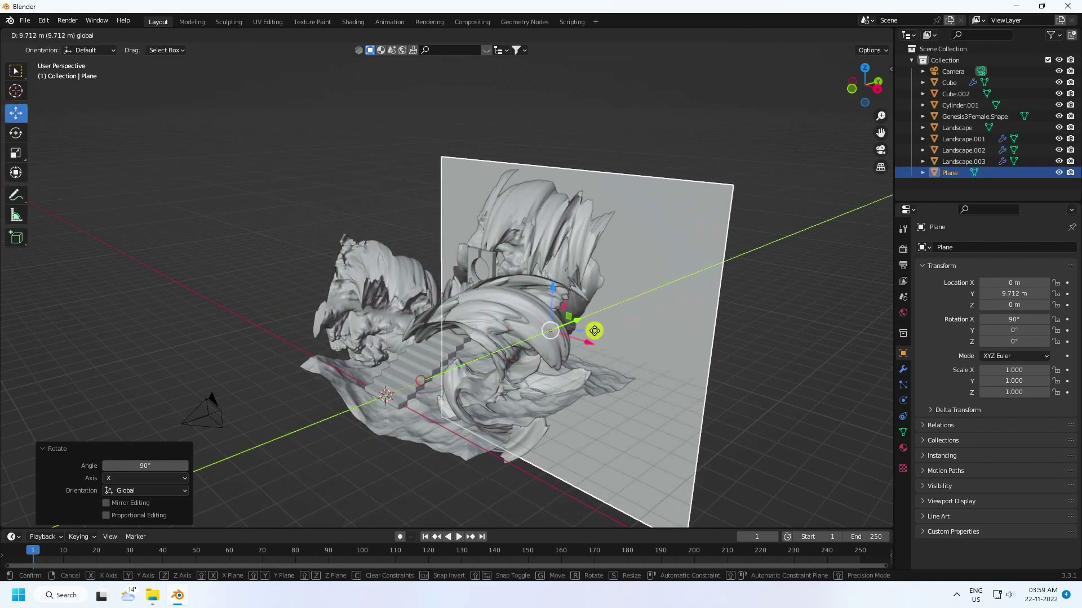
key("KP_0")
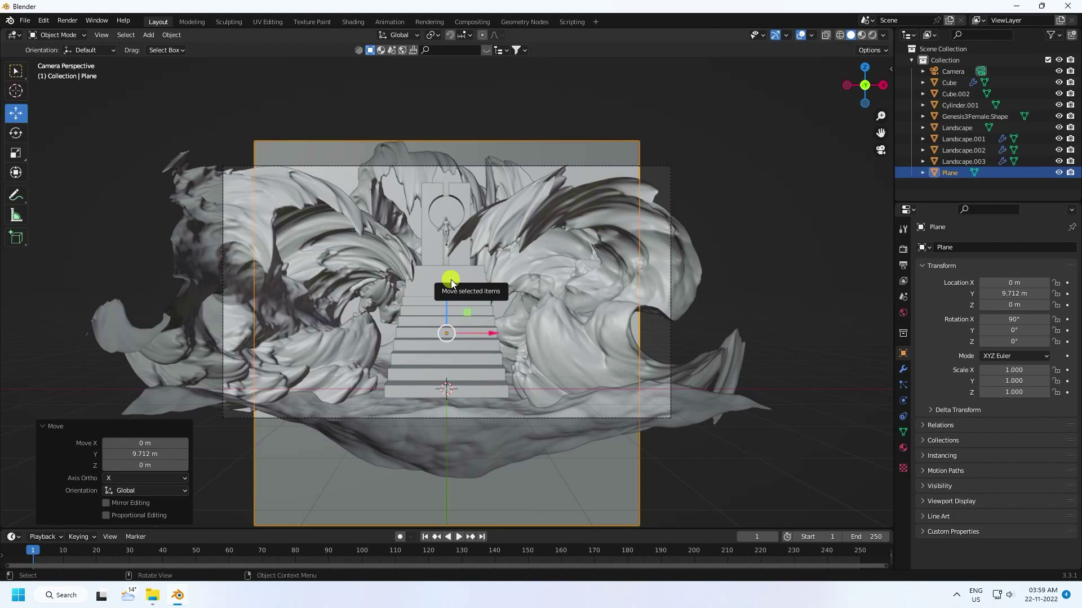
left_click_drag(437, 297, 449, 248)
Scale the backdrop plane to about 1.386 along X and about 0.849 in height to match the camera frame's proportions.
left_click(16, 151)
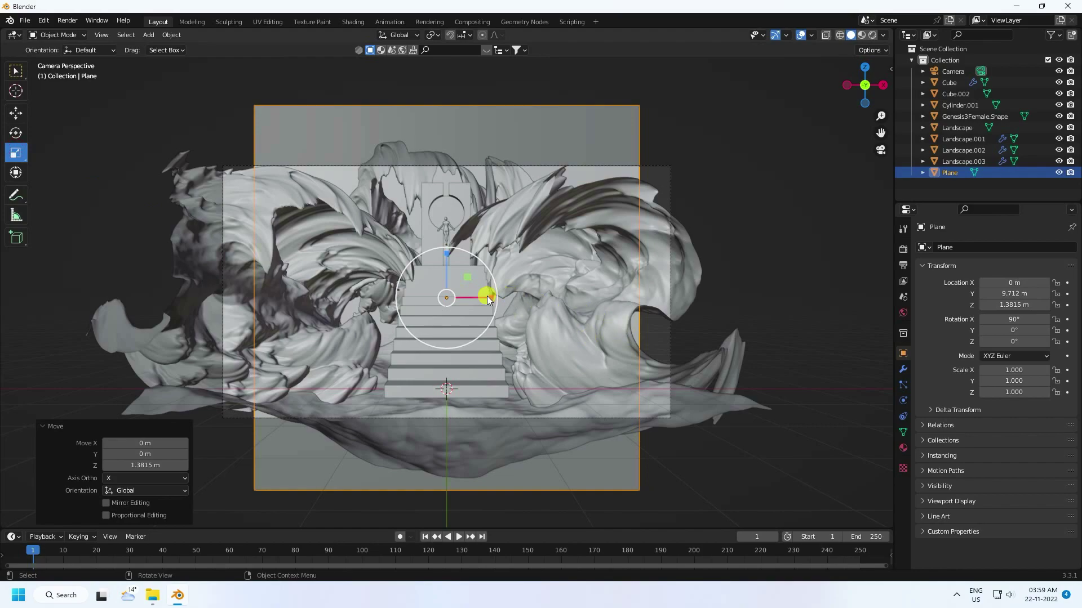
left_click_drag(487, 295, 506, 293)
left_click_drag(450, 252, 451, 264)
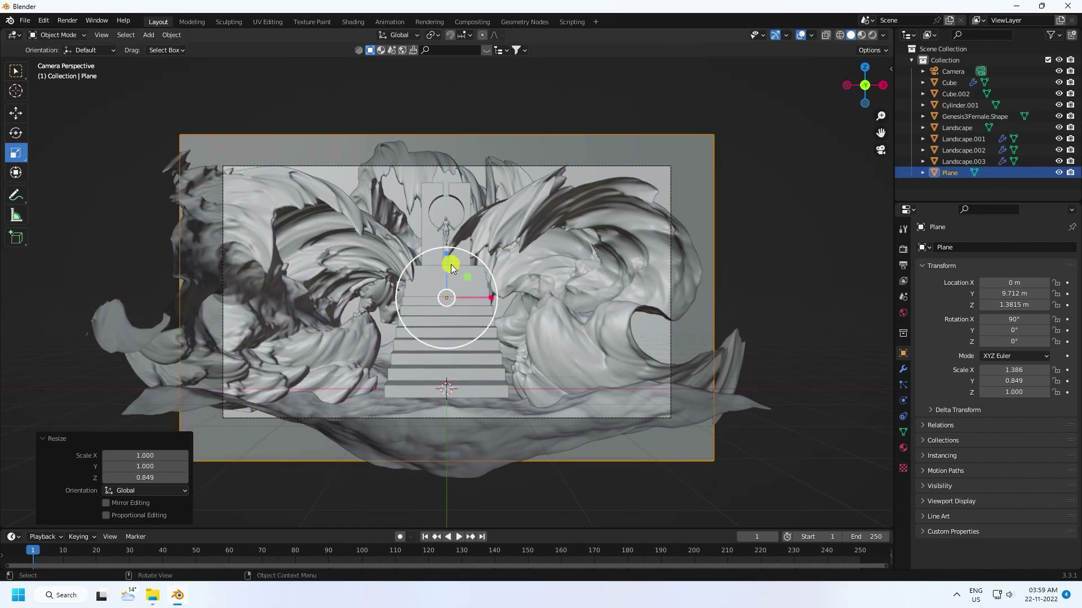
Move the backdrop plane about 4.69 m farther back along Y so it clears the rear landscape.
left_click(23, 114)
left_click(482, 256)
middle_click_drag(482, 256, 419, 304)
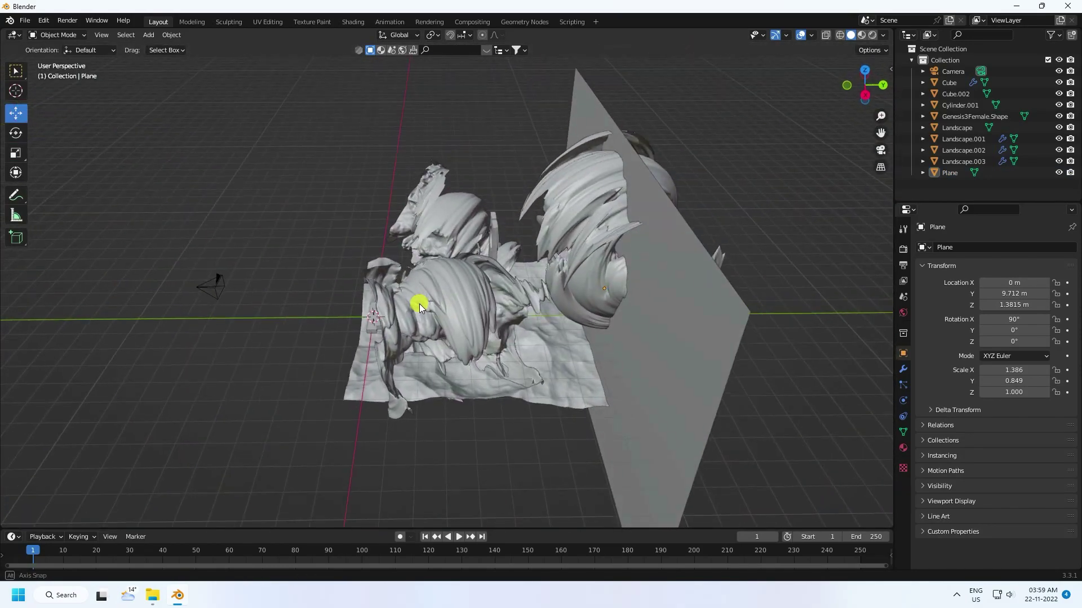
left_click(657, 332)
left_click_drag(645, 287, 693, 253)
key("KP_0")
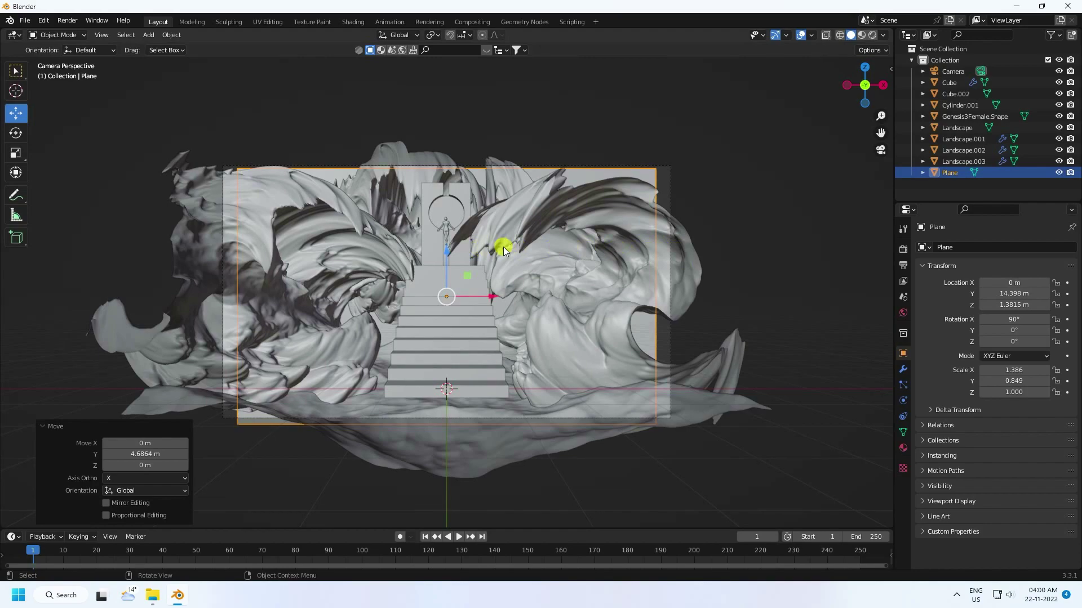
Scale the backdrop plane up uniformly by about 1.203 so it fills the camera frame.
key("s")
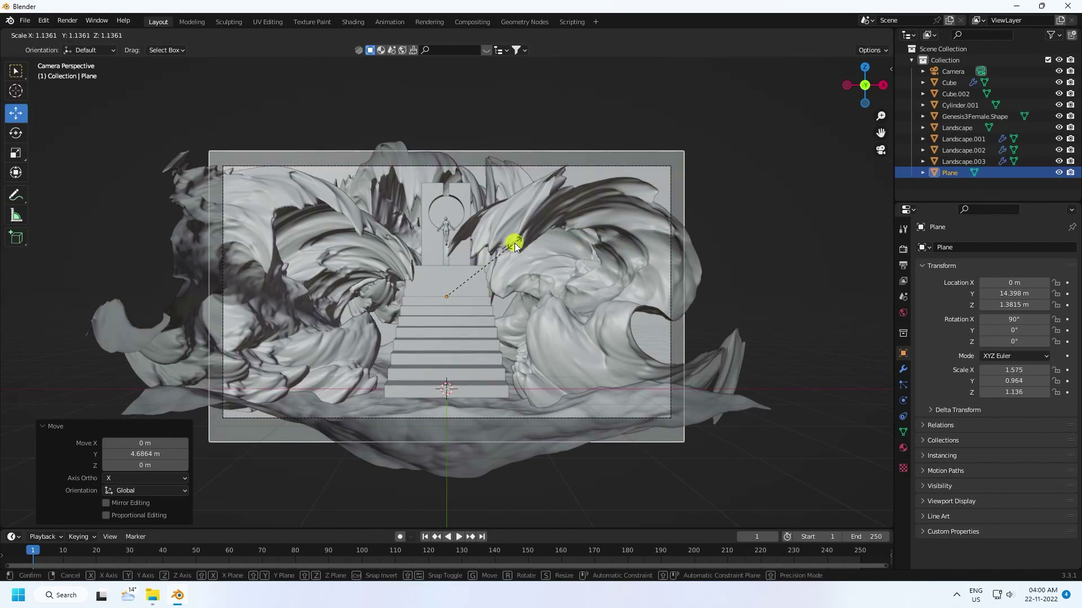
left_click(519, 241)
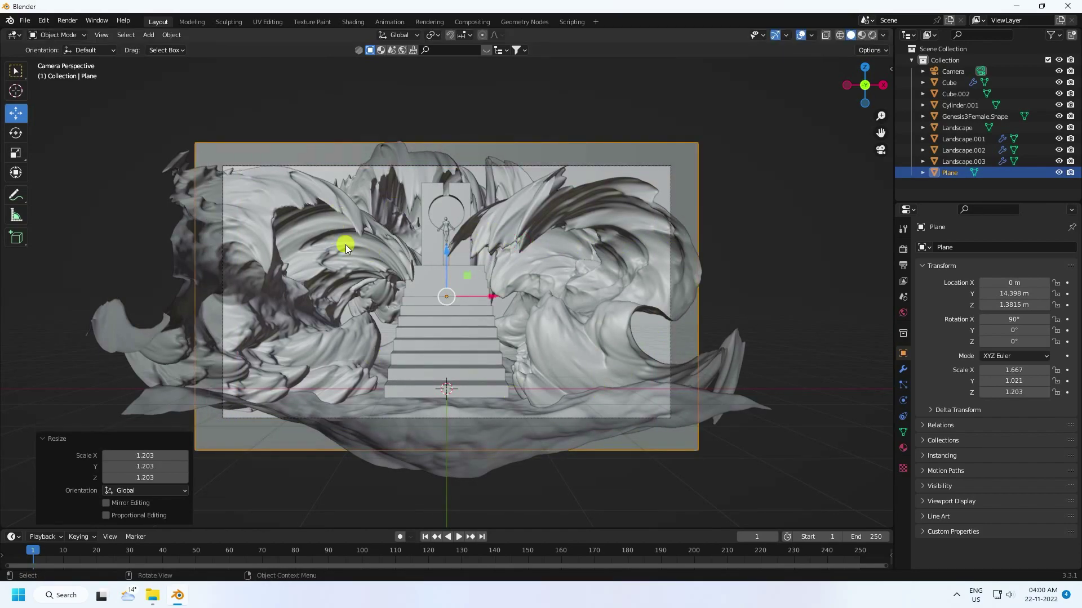
scroll(471, 299, "up", 3)
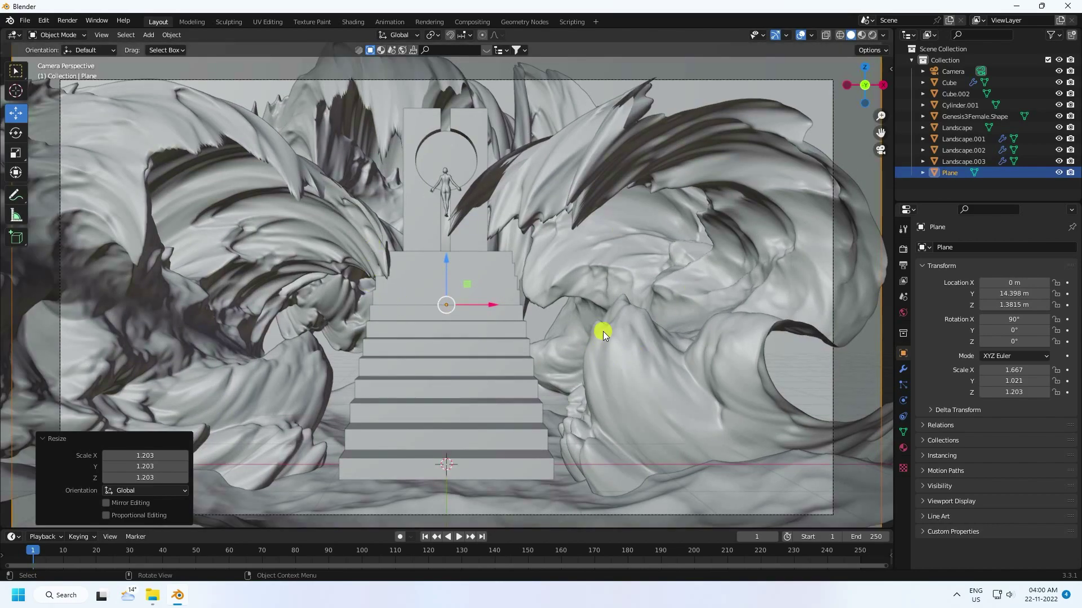
left_click(546, 316)
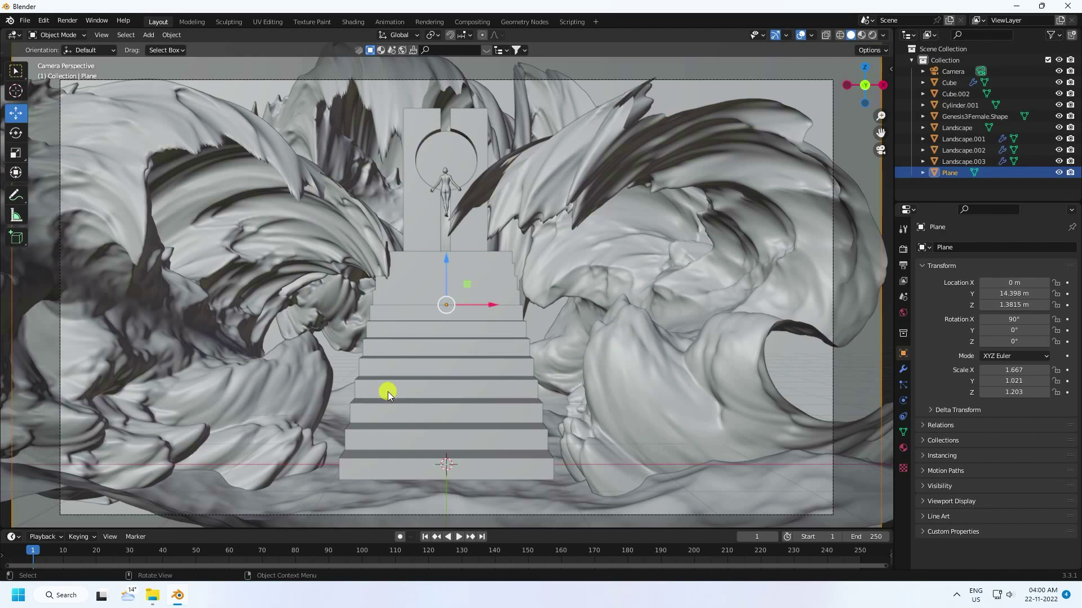
Raise the ground landscape about 0.32 m along Z in total and scale it up uniformly by about 1.103.
left_click(386, 500)
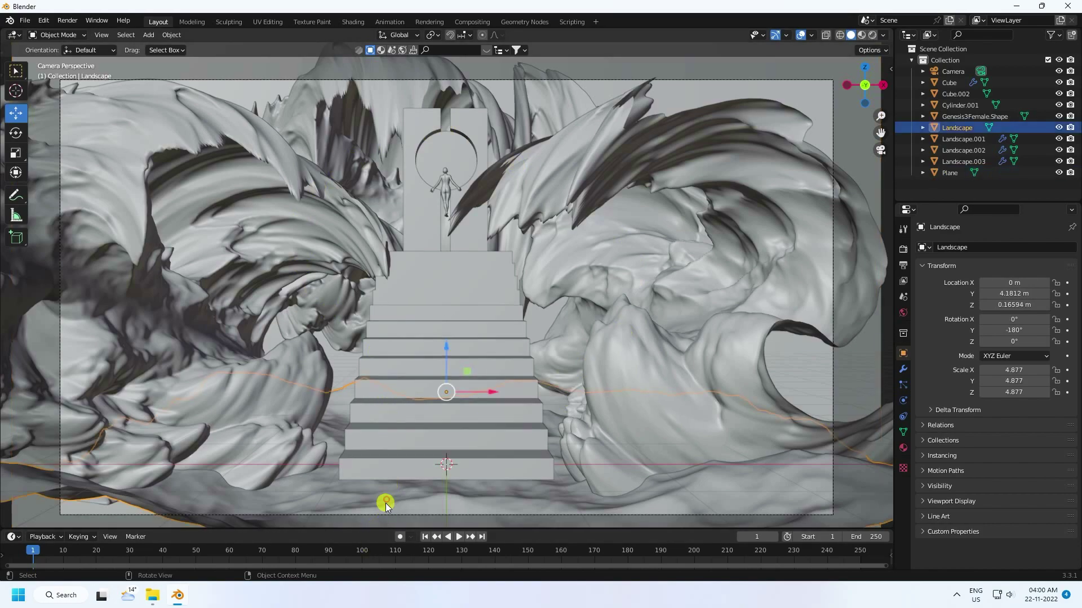
left_click_drag(445, 386, 447, 337)
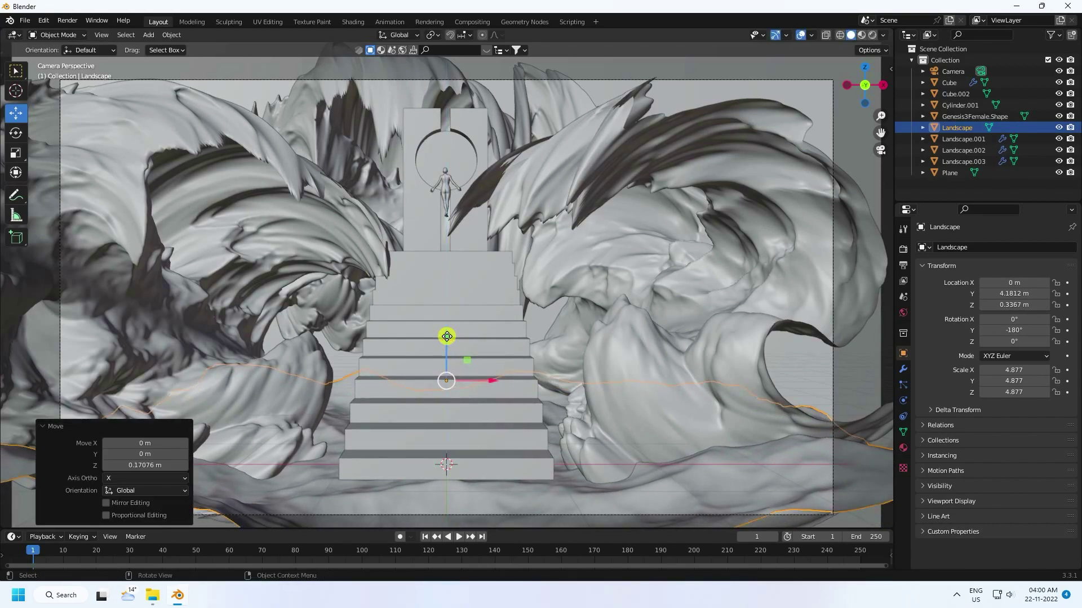
key("s")
left_click(458, 333)
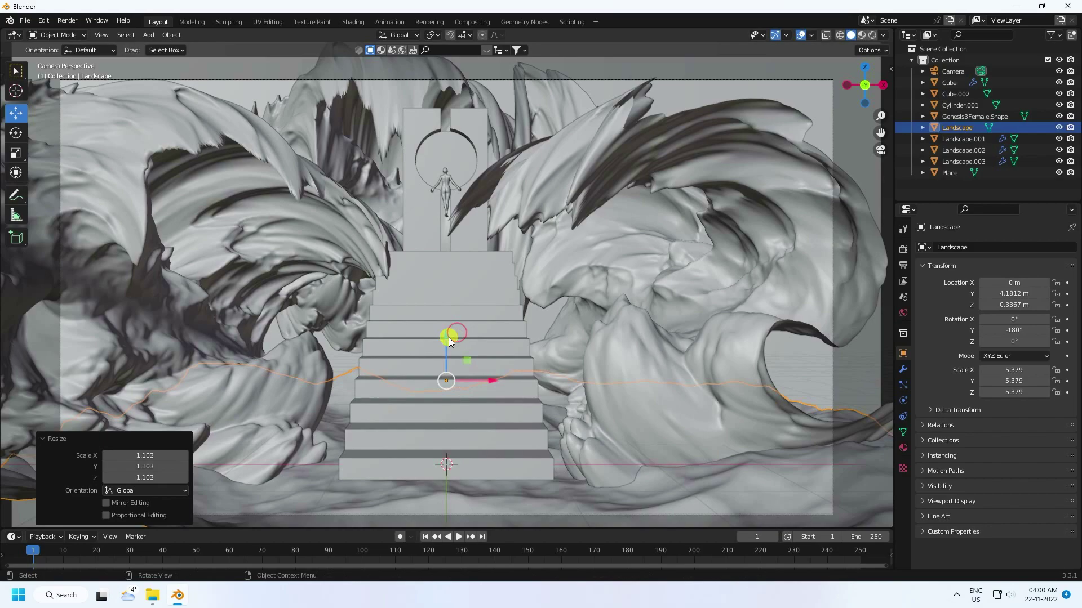
left_click_drag(449, 337, 487, 325)
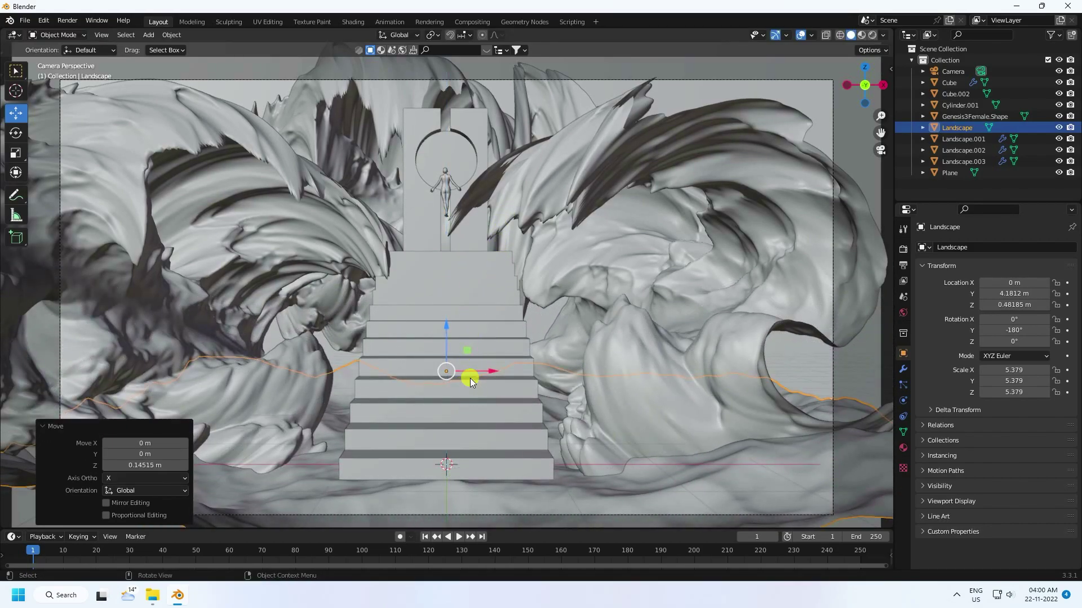
Select the pillar gateway, turn the enlarged timeline area into a Shader Editor, and create a new material for the gateway.
middle_click_drag(469, 378, 495, 248)
middle_click_drag(477, 174, 387, 262)
scroll(454, 335, "up", 5)
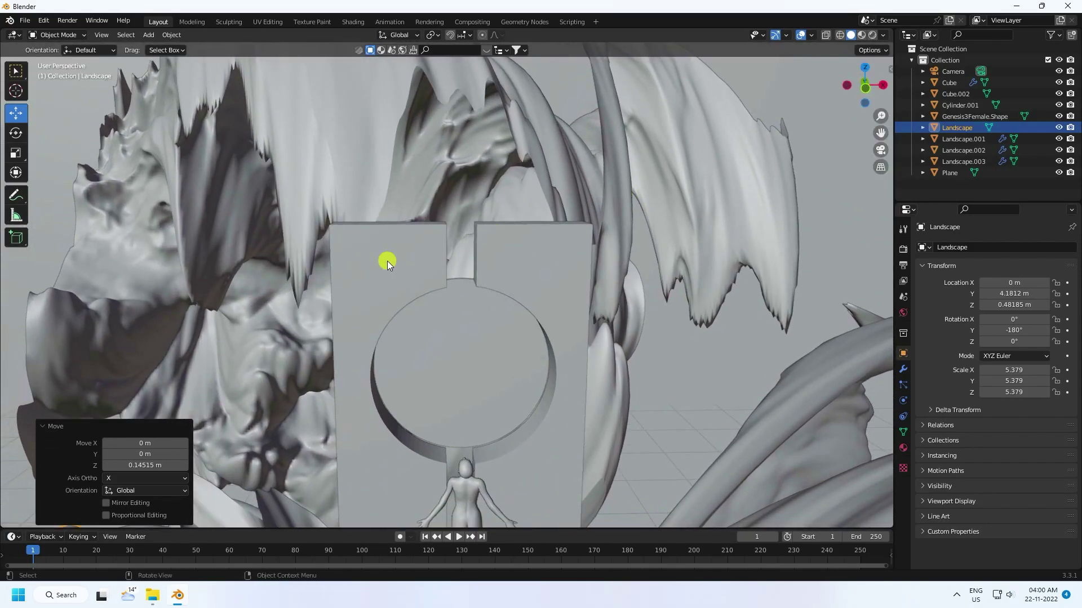
left_click(386, 261)
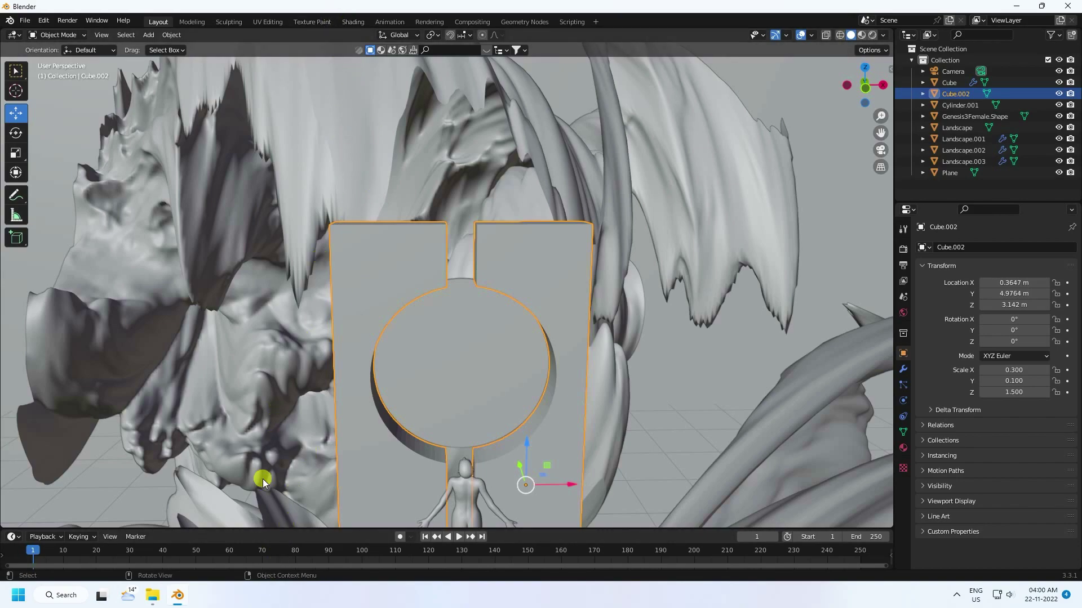
left_click_drag(258, 529, 278, 321)
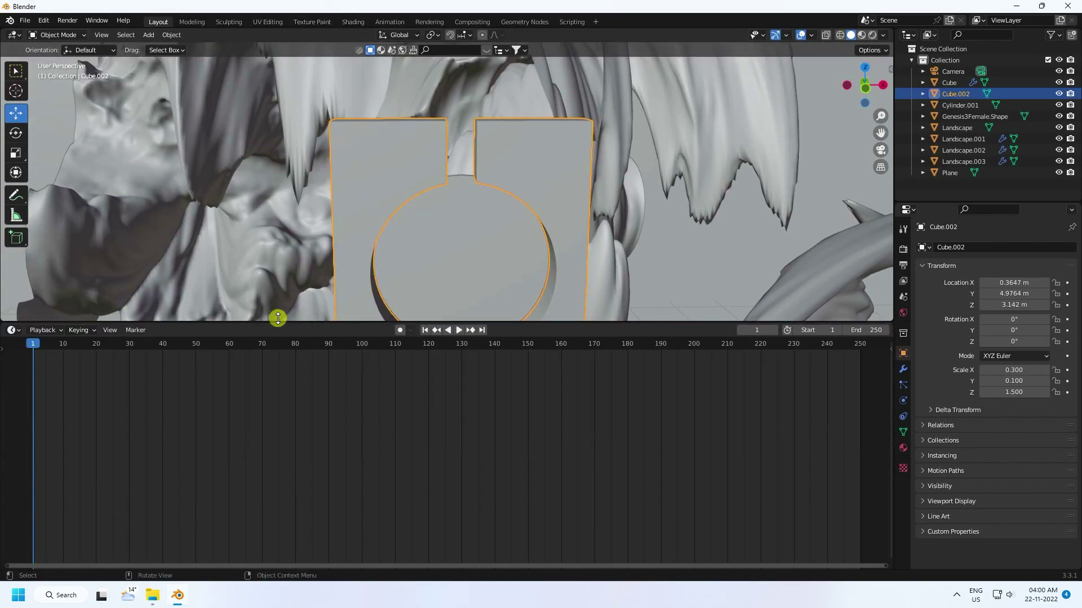
left_click(20, 336)
left_click(42, 433)
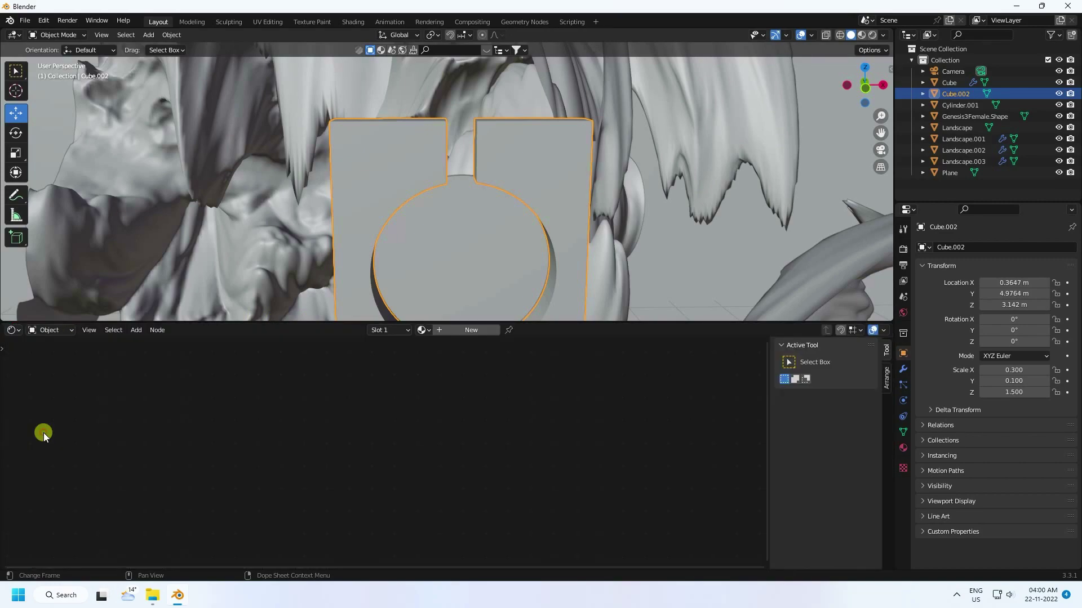
left_click(443, 329)
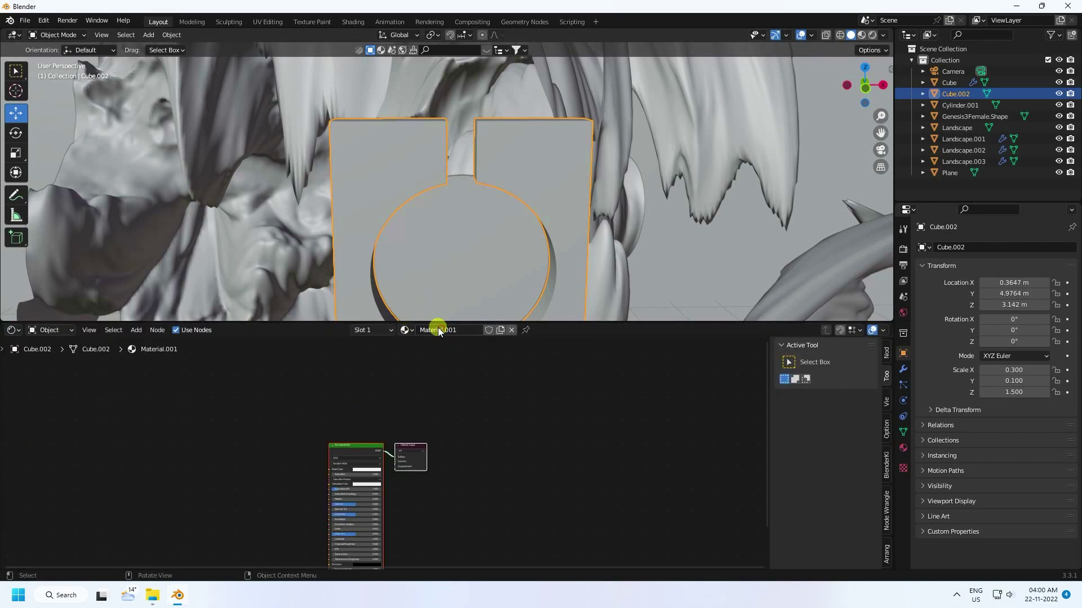
Set the gateway material's Principled BSDF base color to hex 202020.
scroll(285, 533, "up", 5)
middle_click_drag(399, 464, 426, 440)
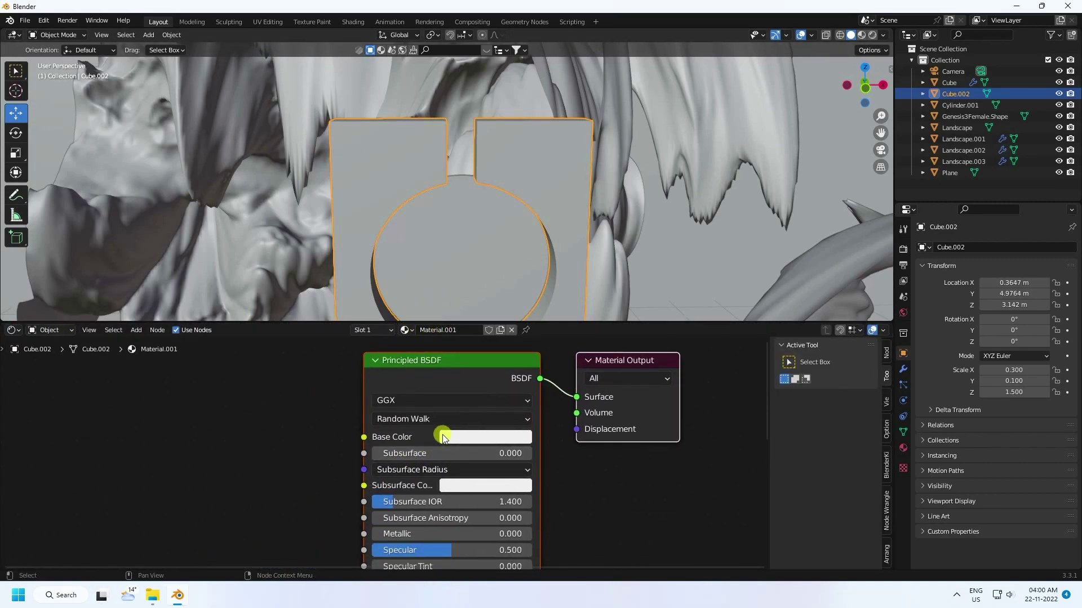
left_click(511, 437)
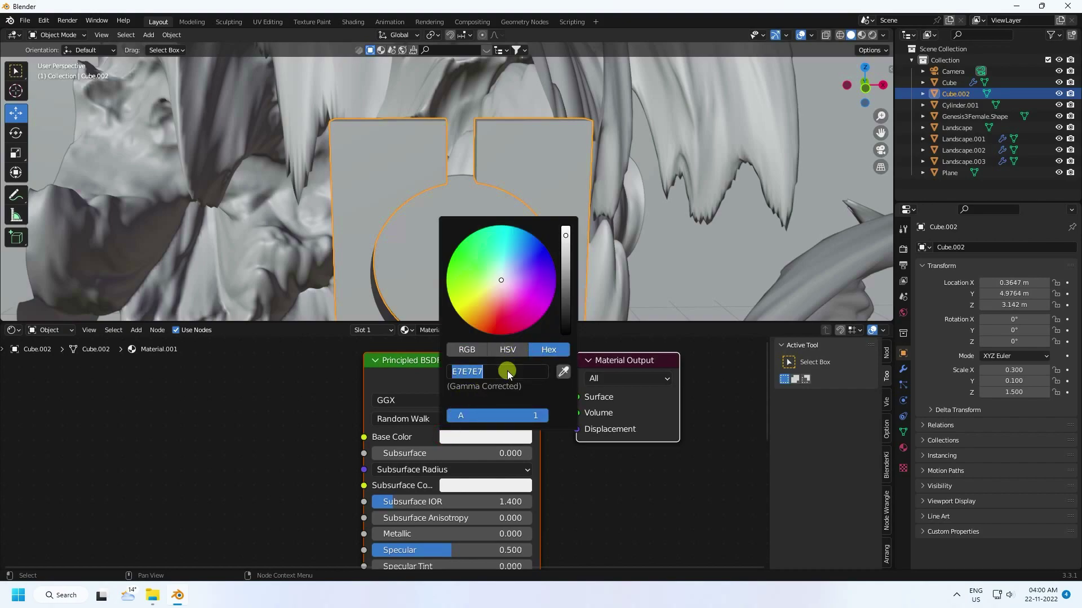
type("202020")
key("Return")
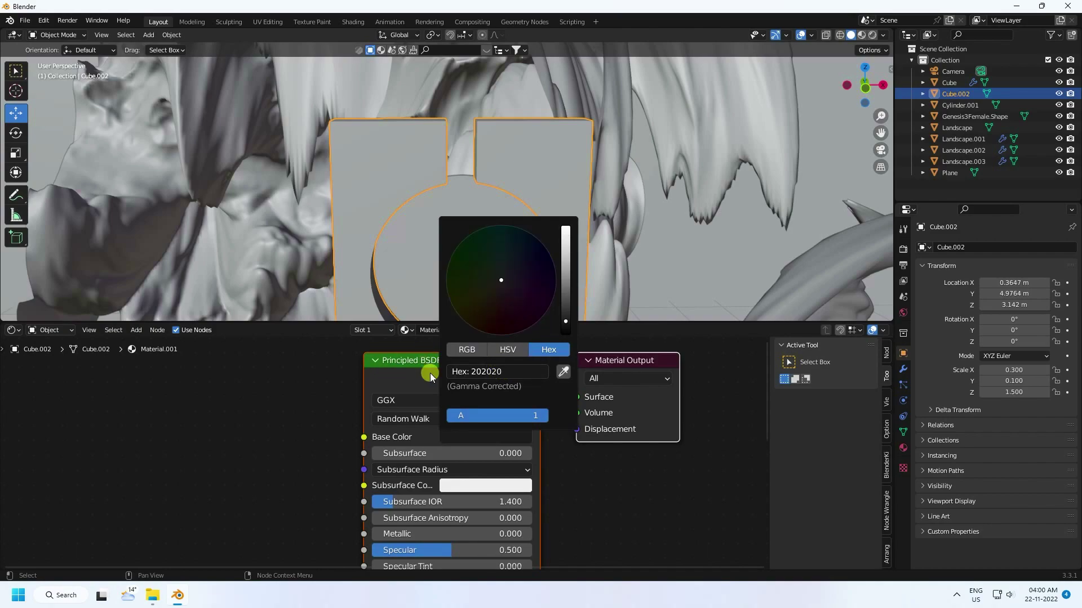
left_click(184, 449)
Add a Bump node to the gateway material and place it beside the Principled BSDF's lower inputs.
middle_click_drag(488, 447, 589, 348)
left_click(136, 331)
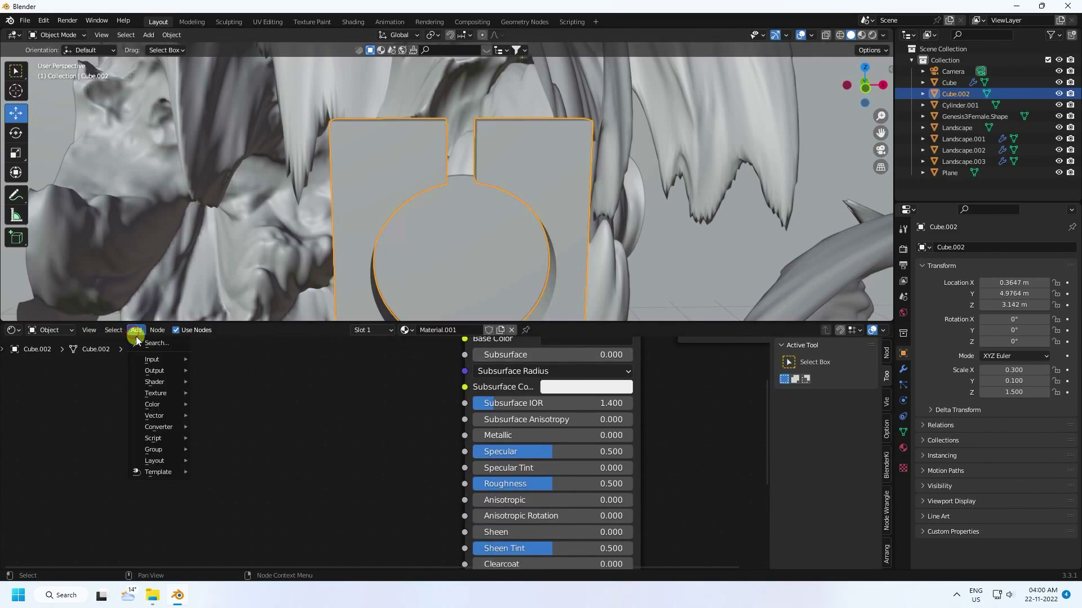
left_click(152, 342)
type("bu")
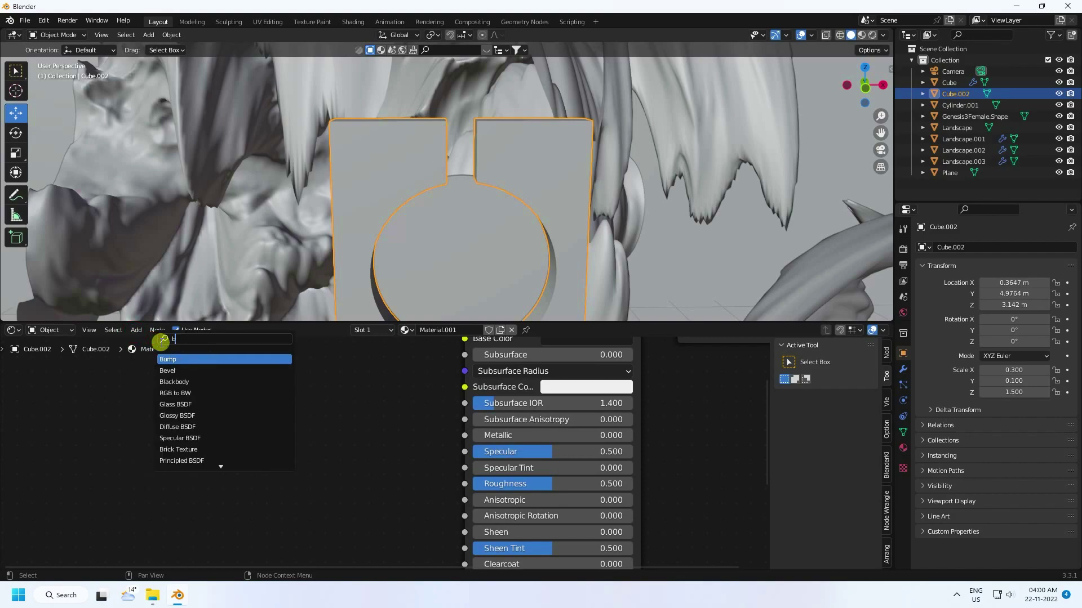
left_click(205, 359)
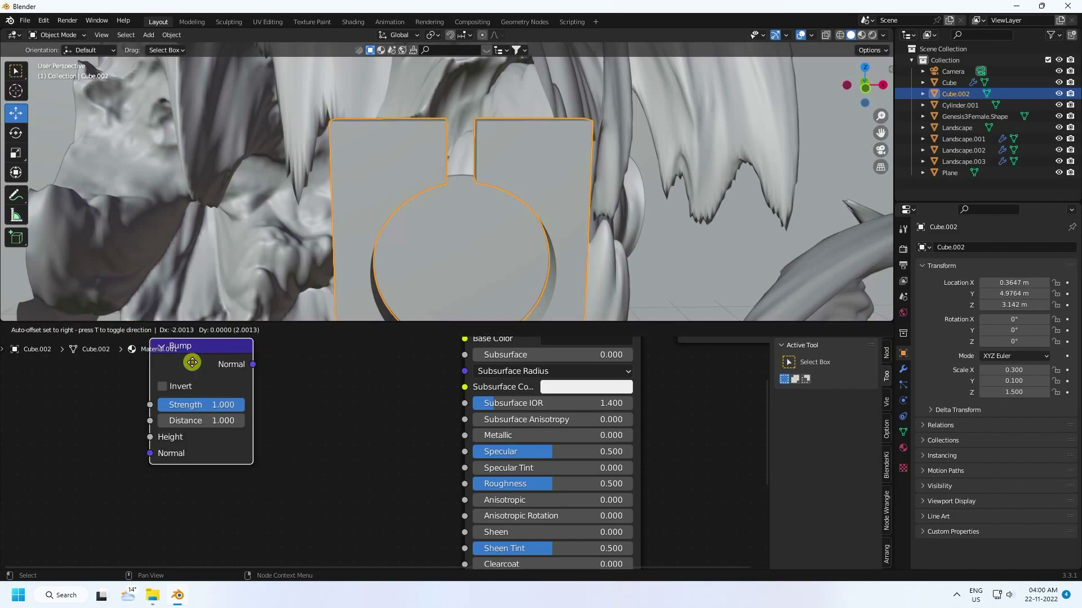
left_click(327, 478)
Add a Noise Texture node and place it on the input side of the Bump node.
left_click(137, 336)
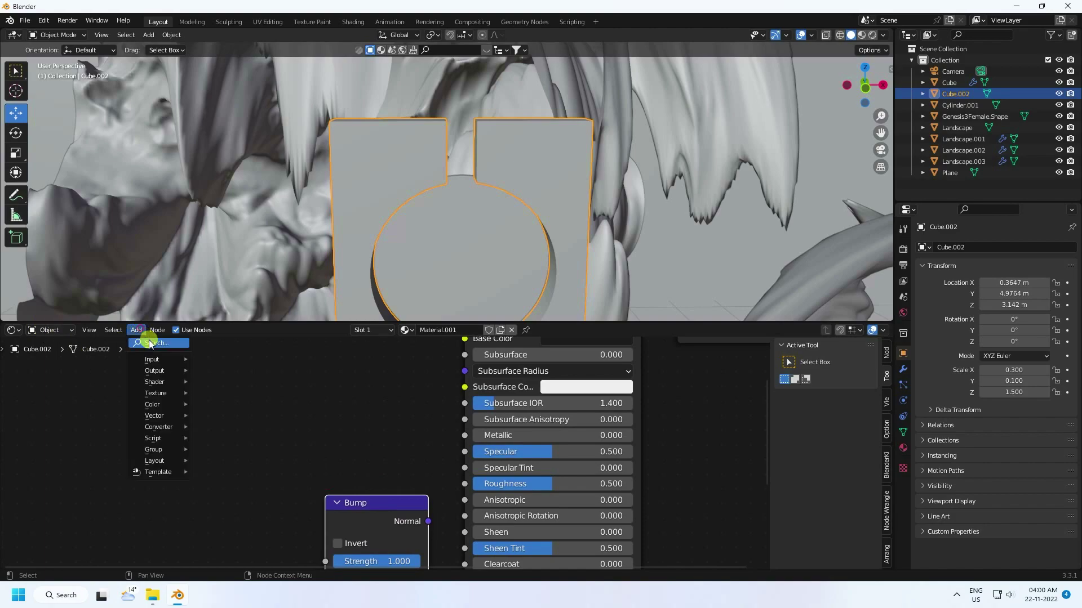
left_click(148, 340)
type("noi")
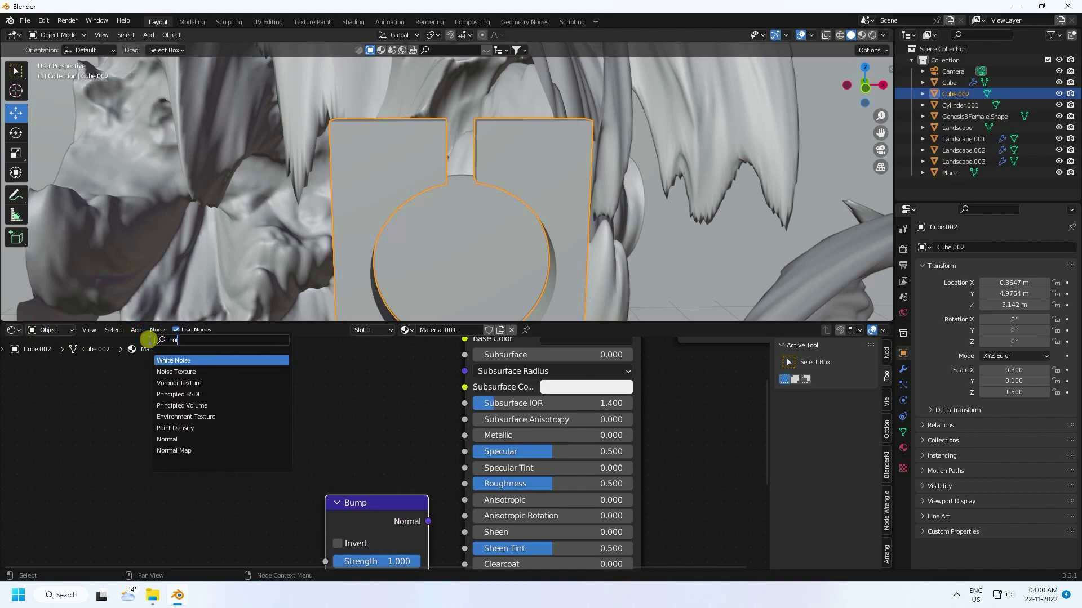
left_click(160, 372)
left_click(145, 474)
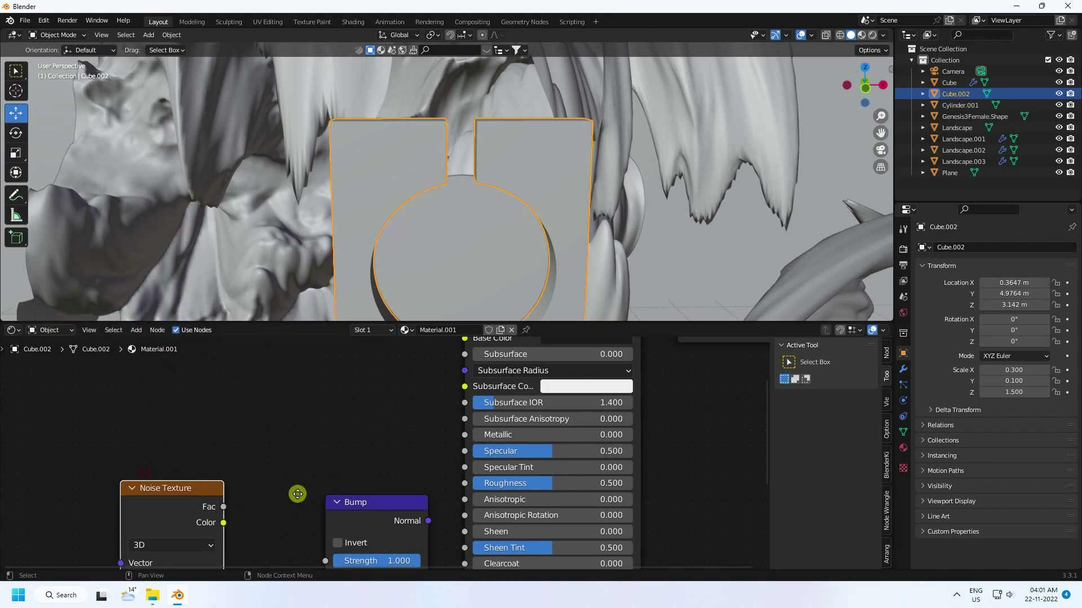
Link the Noise Texture's Fac to the Bump's Height and the Bump's Normal to the Principled BSDF's Normal, spacing the nodes out.
middle_click_drag(297, 496, 307, 382)
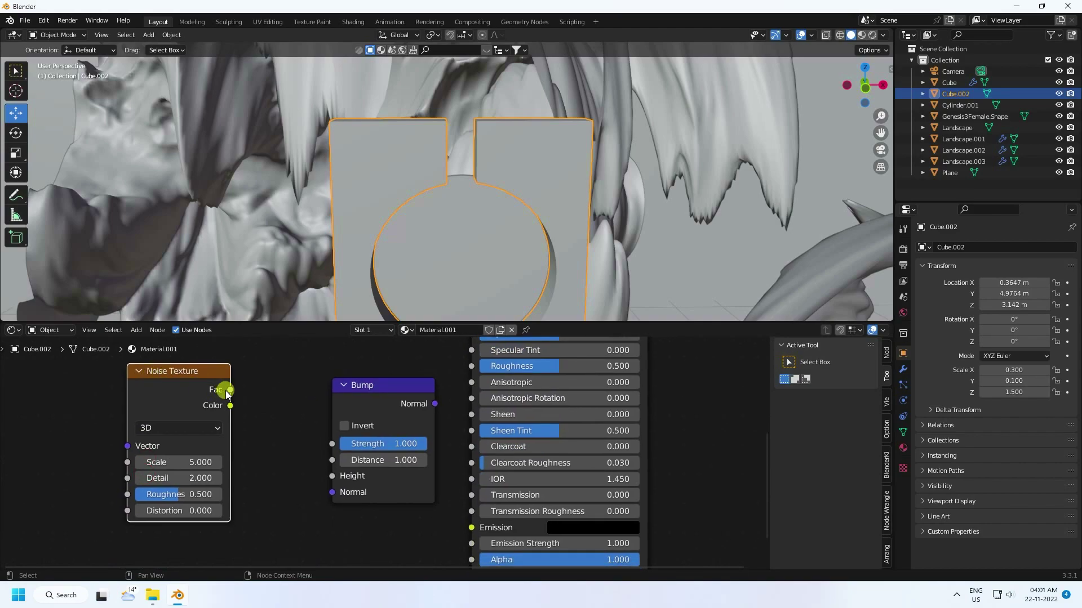
left_click_drag(230, 389, 332, 477)
left_click_drag(369, 383, 324, 409)
scroll(412, 460, "down", 2)
middle_click_drag(411, 459, 392, 423)
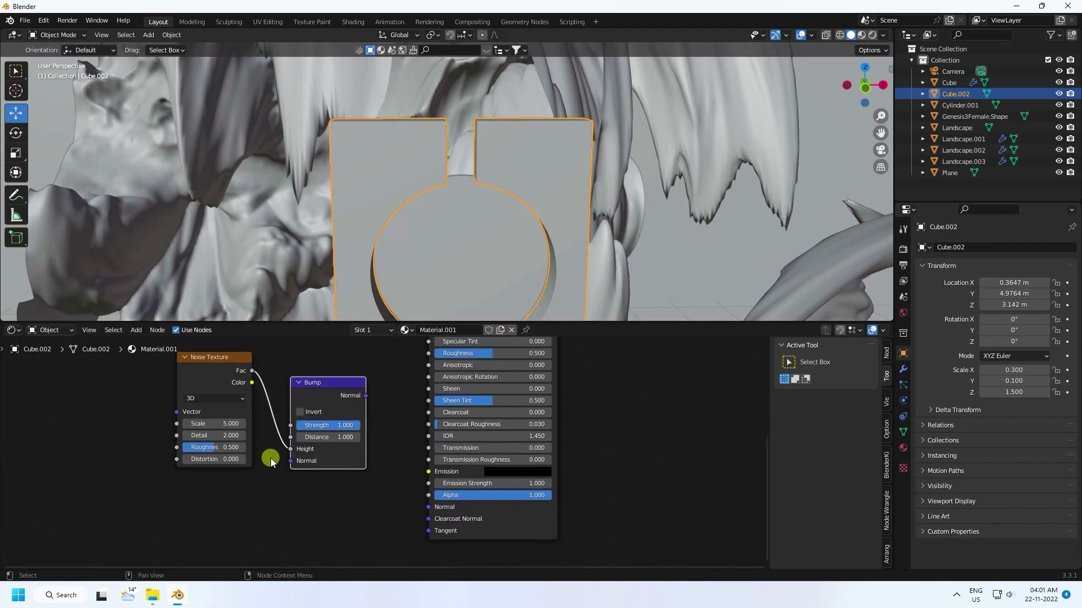
left_click_drag(221, 369, 197, 411)
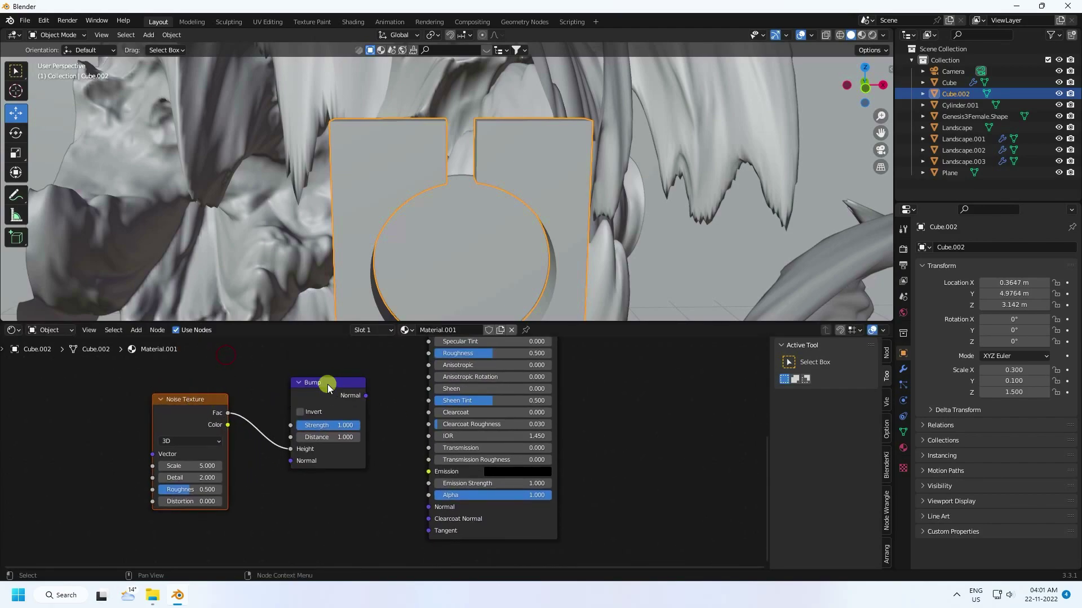
left_click_drag(327, 385, 429, 507)
Save the file and switch the 3D viewport to Material Preview shading to show the gateway's material.
key("ctrl+s")
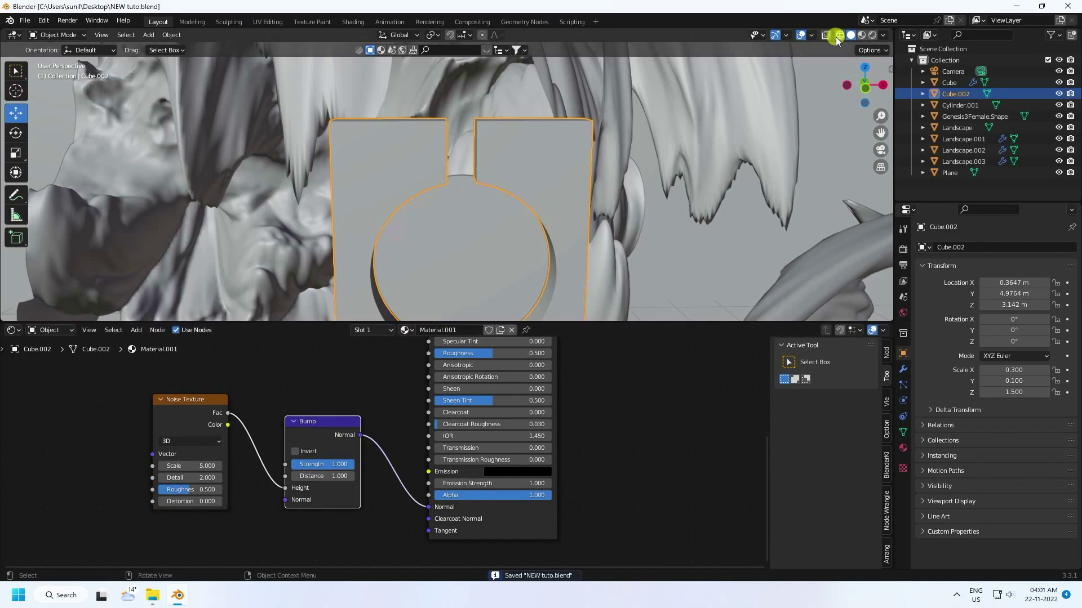
left_click(862, 35)
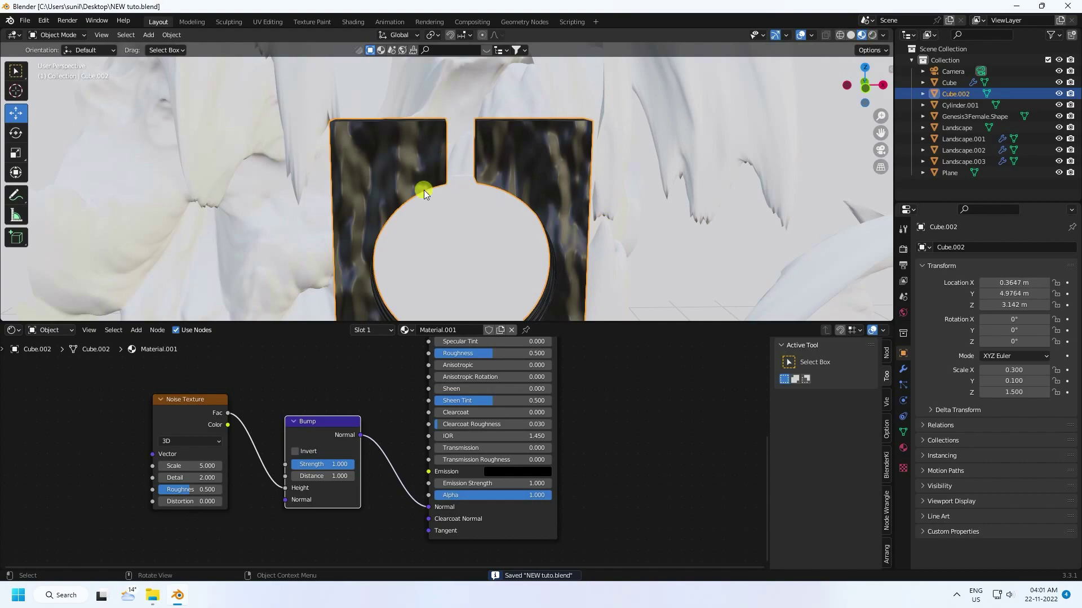
scroll(426, 214, "up", 1)
scroll(230, 458, "up", 1)
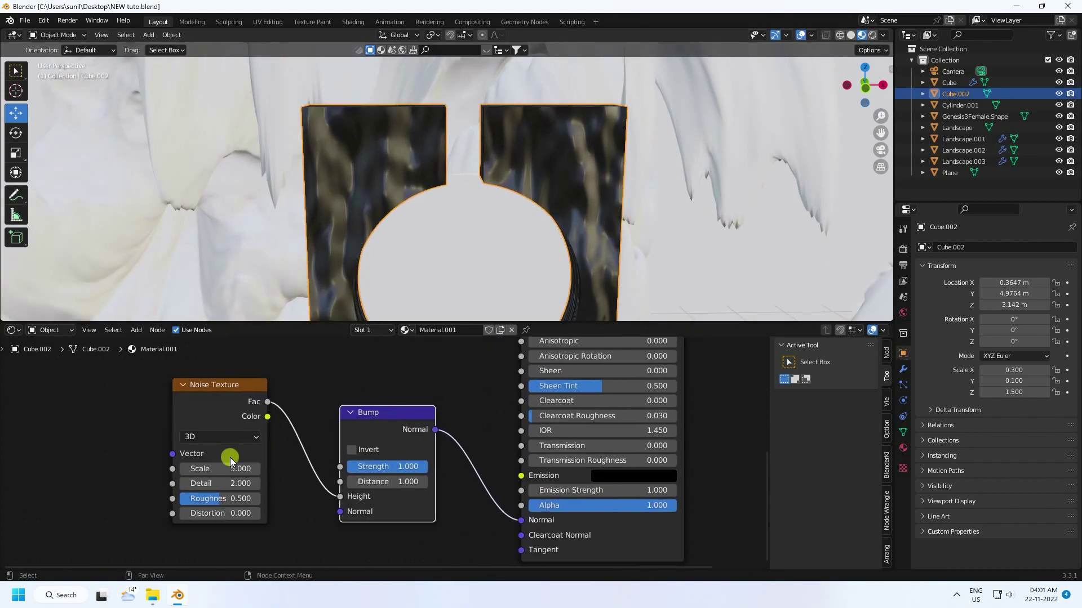
Set the Noise Texture's scale to 50 and its detail to 10 for a finer stone-like bump on the gateway.
double_click(214, 470)
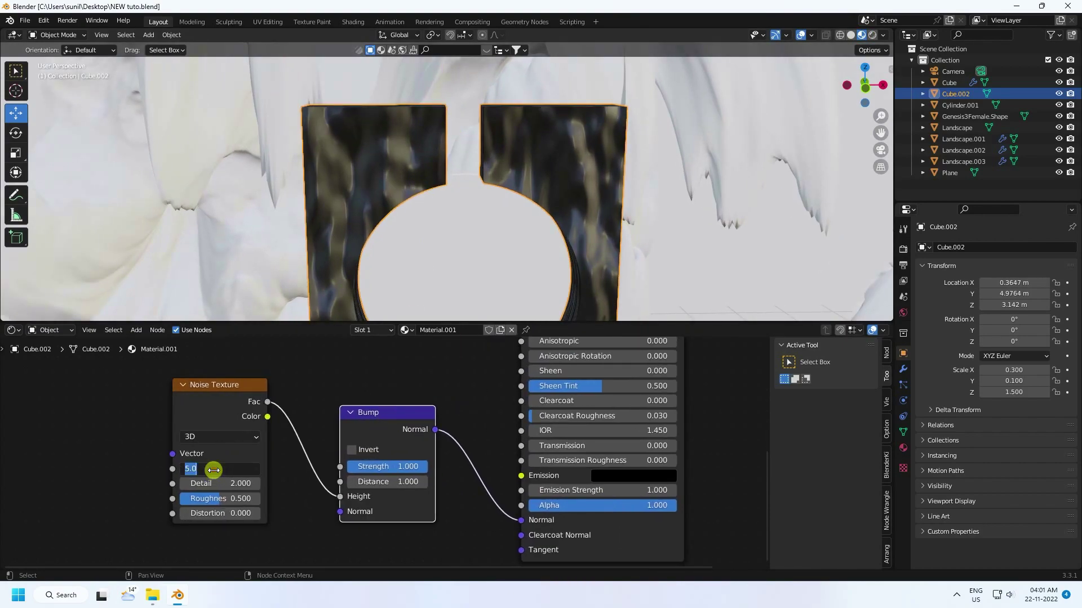
type("50")
key("Return")
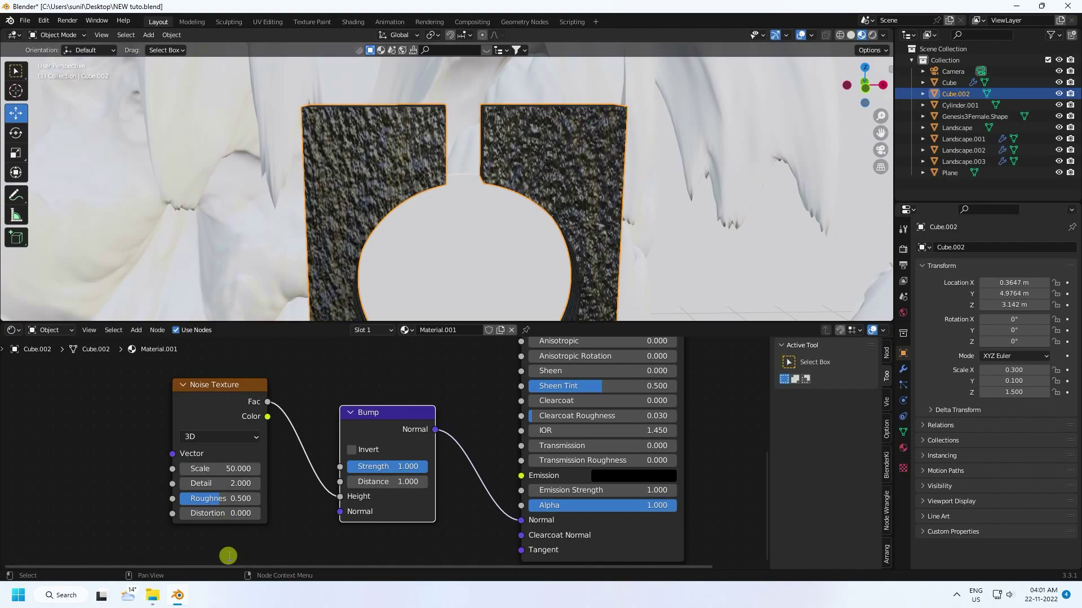
double_click(212, 484)
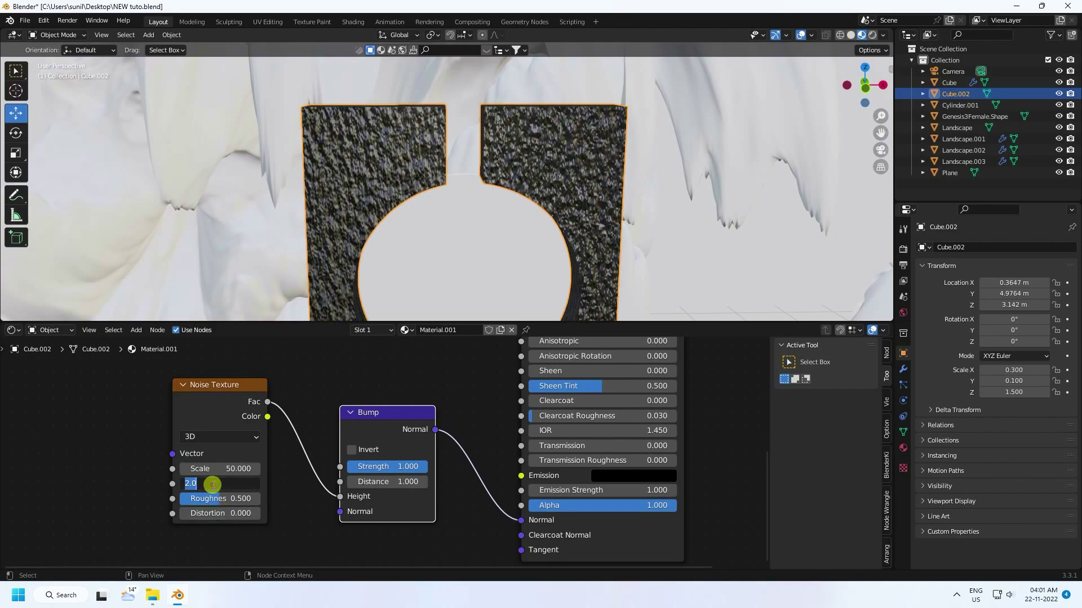
key("Return")
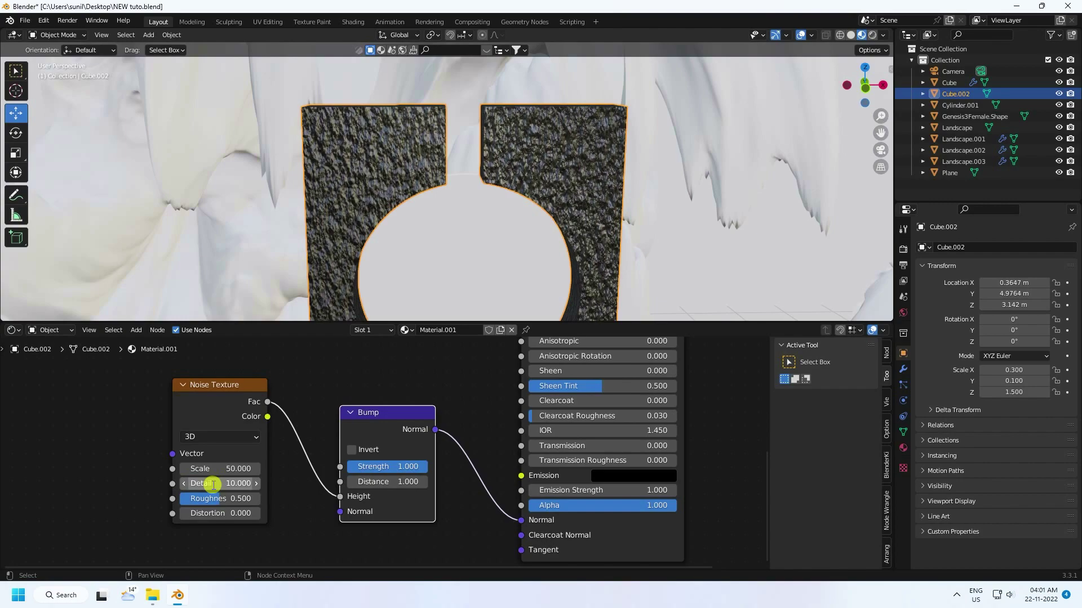
scroll(326, 198, "up", 4)
scroll(218, 178, "up", 2)
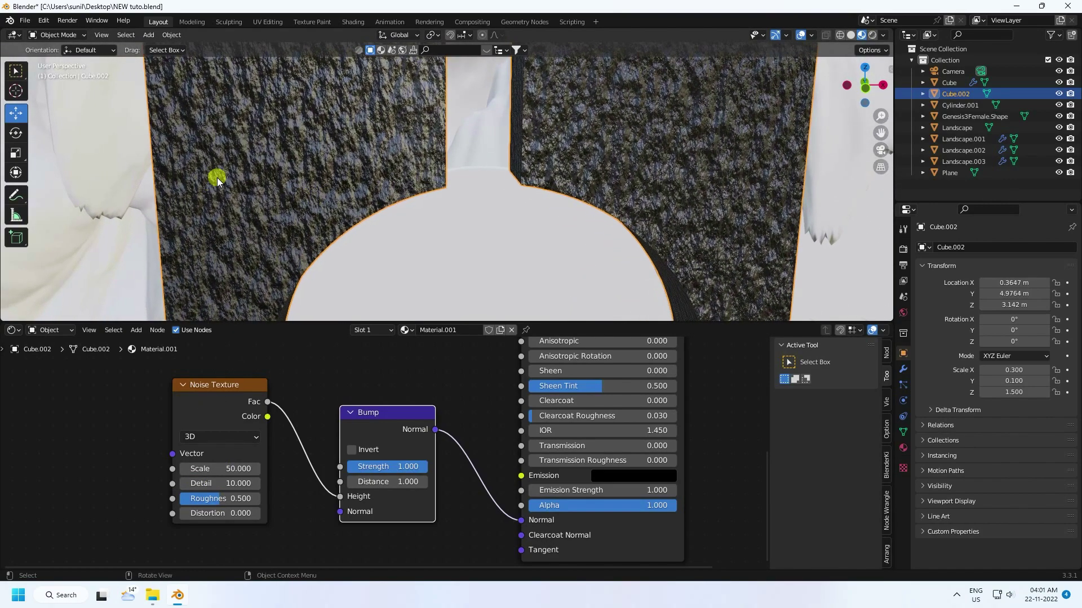
Set the wall material's Principled BSDF roughness to 0.2 and metallic to 0.2.
middle_click_drag(396, 352, 327, 454)
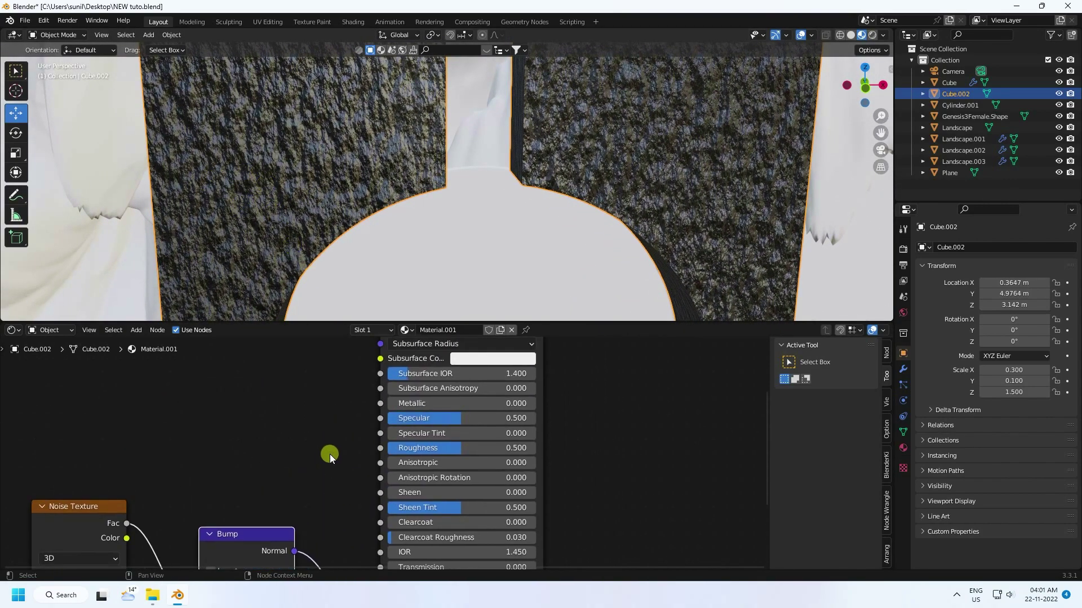
left_click(411, 449)
type("0")
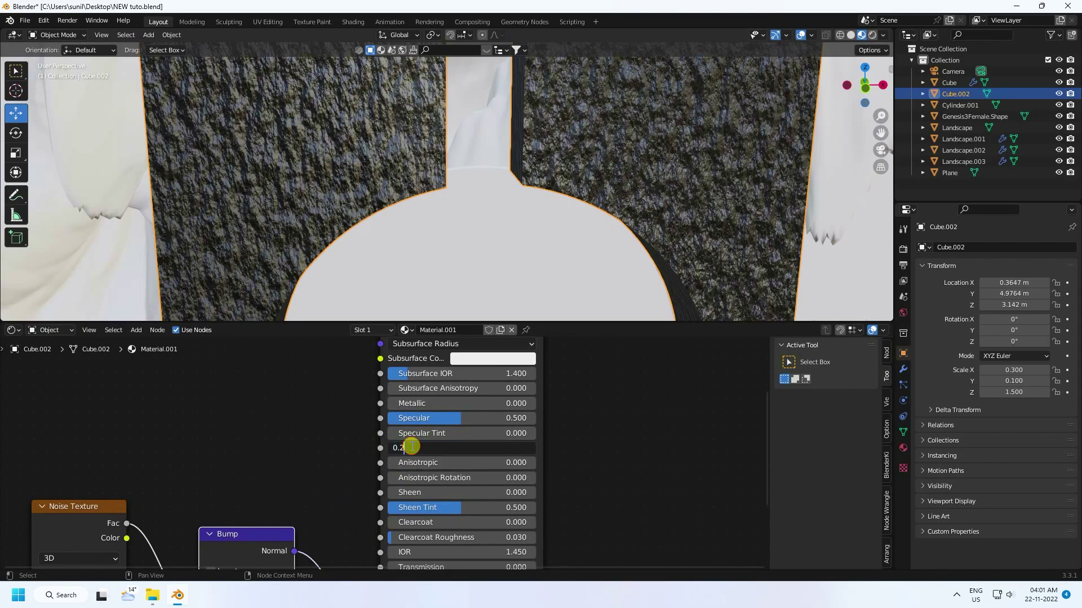
type(".2")
key("Return")
left_click(417, 405)
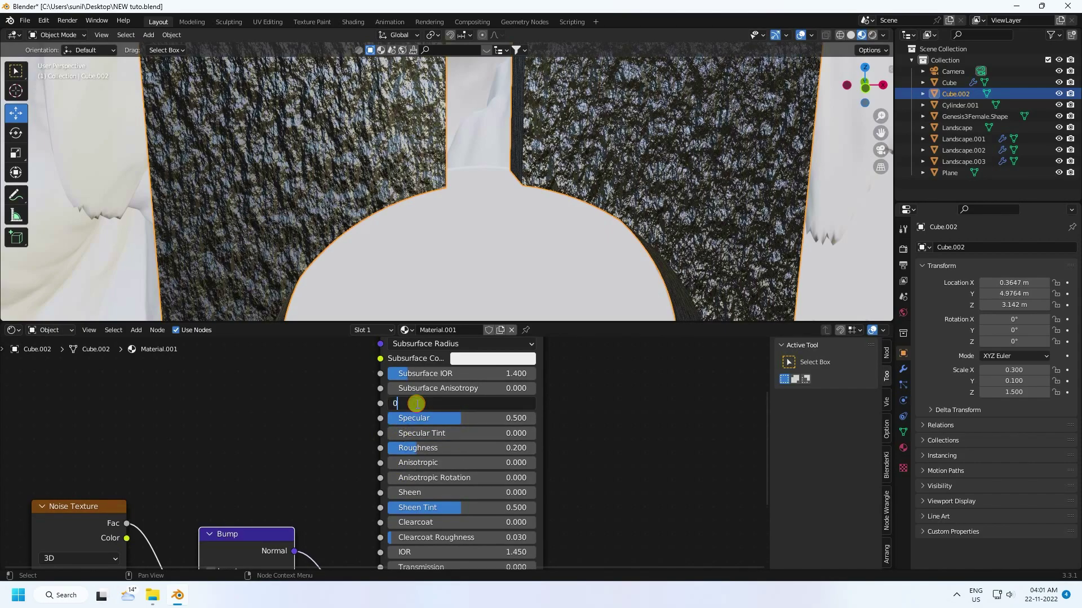
type("0.2")
key("Return")
Rename the wall's material to "Main Text".
scroll(346, 172, "down", 3)
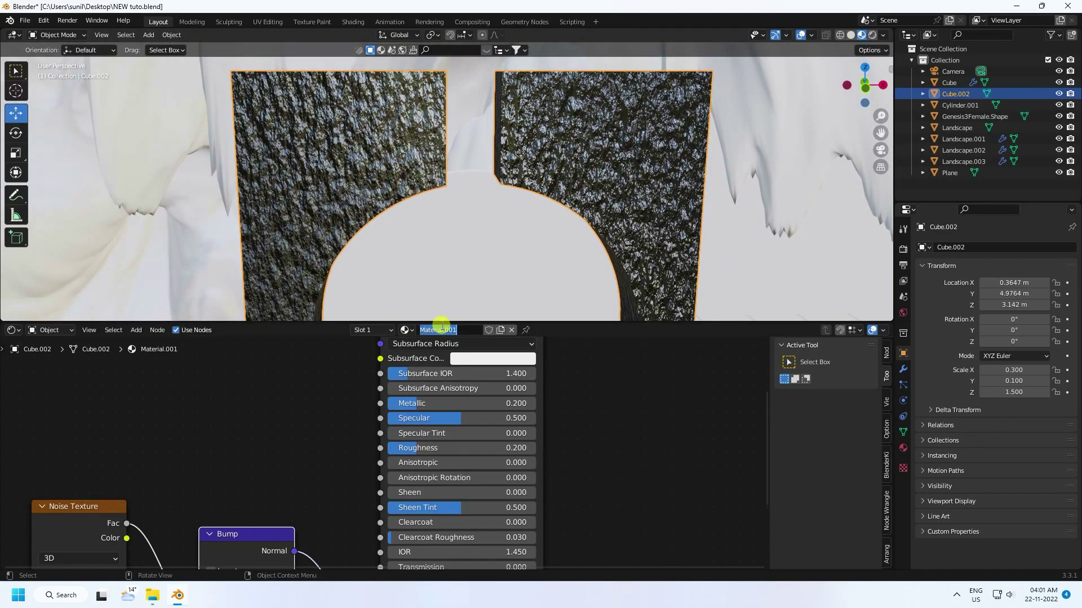
type("Main Text")
scroll(423, 162, "down", 5)
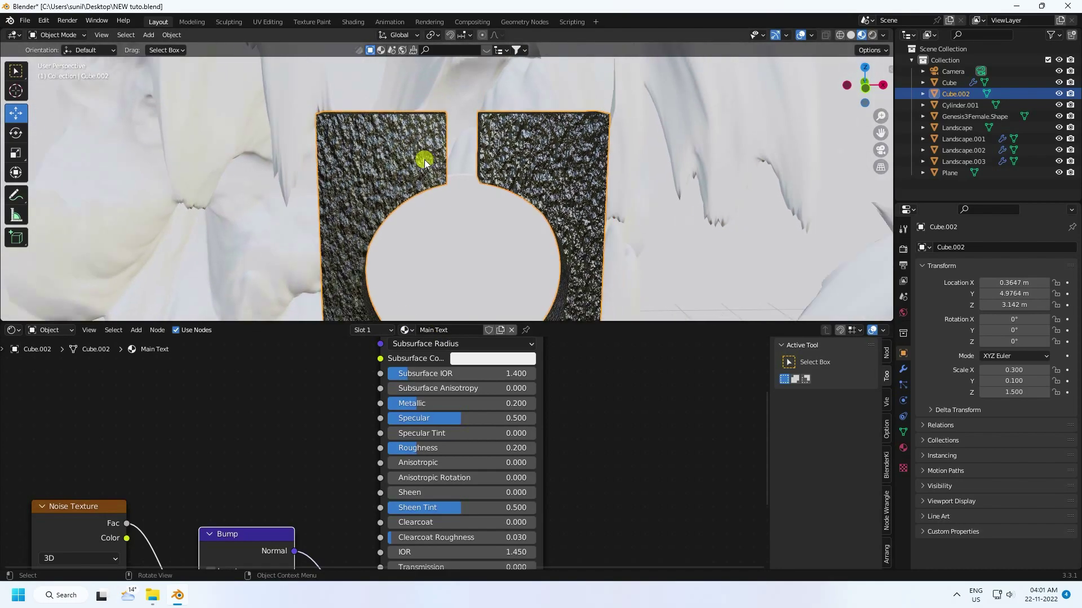
Replace the staircase's existing material with the Main Text material.
scroll(428, 196, "up", 4)
scroll(410, 191, "up", 2)
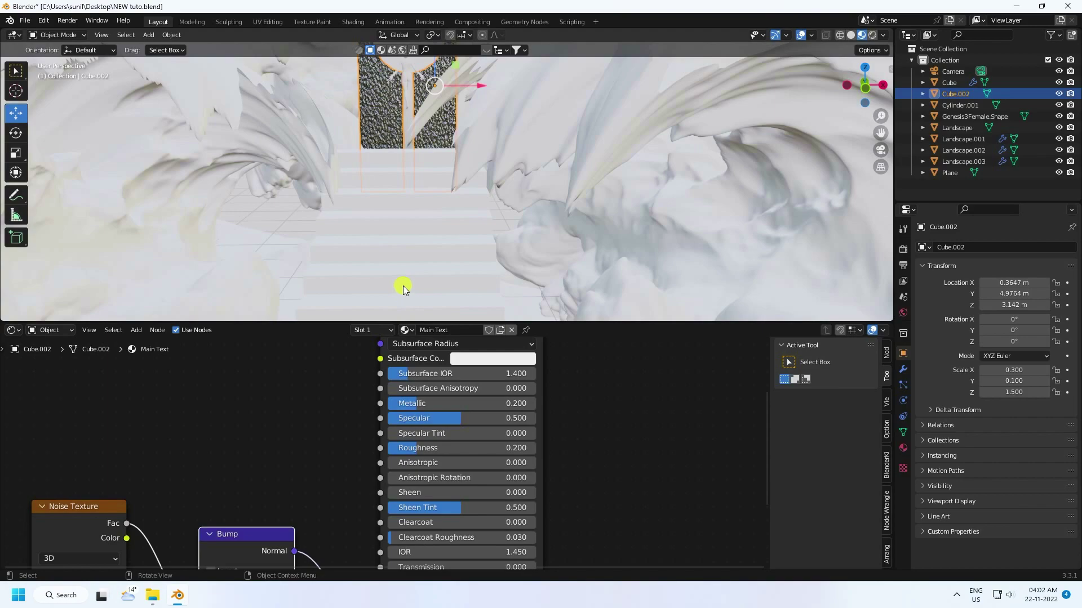
left_click(403, 285)
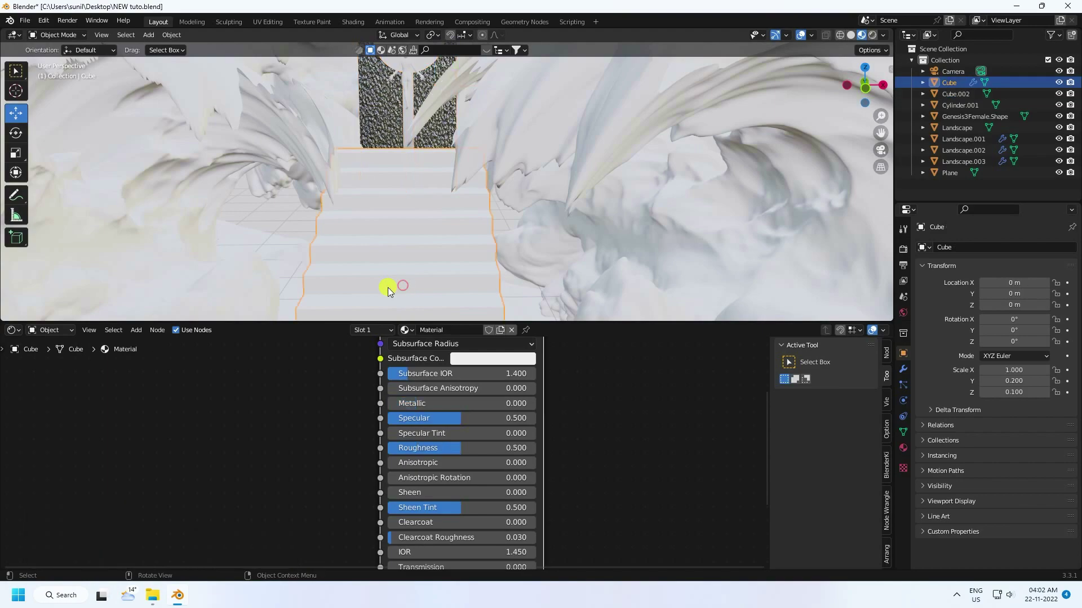
left_click(511, 330)
left_click(424, 330)
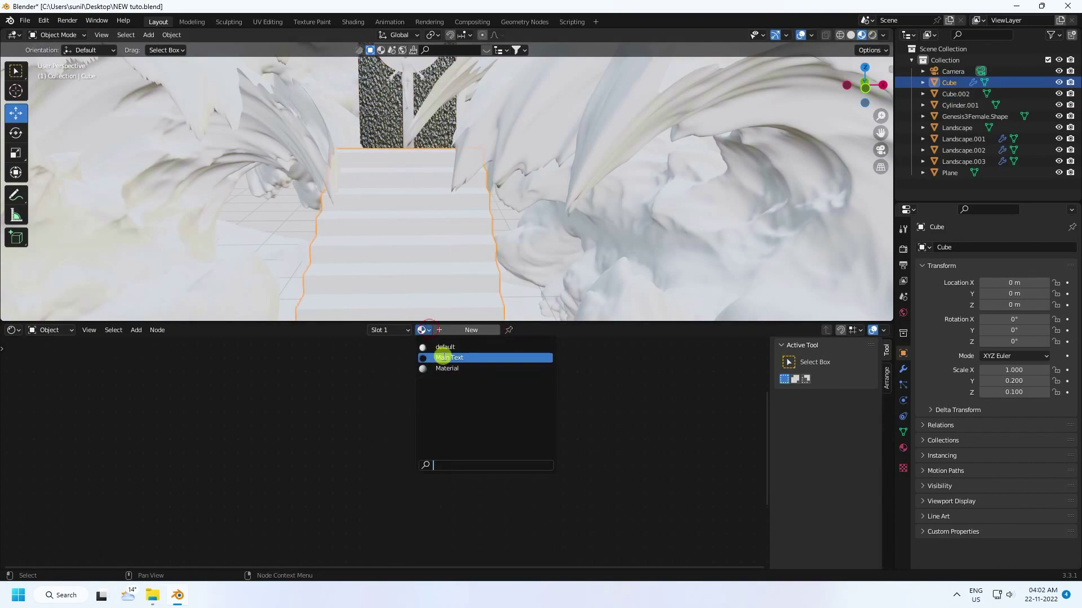
left_click(445, 357)
scroll(401, 210, "up", 3)
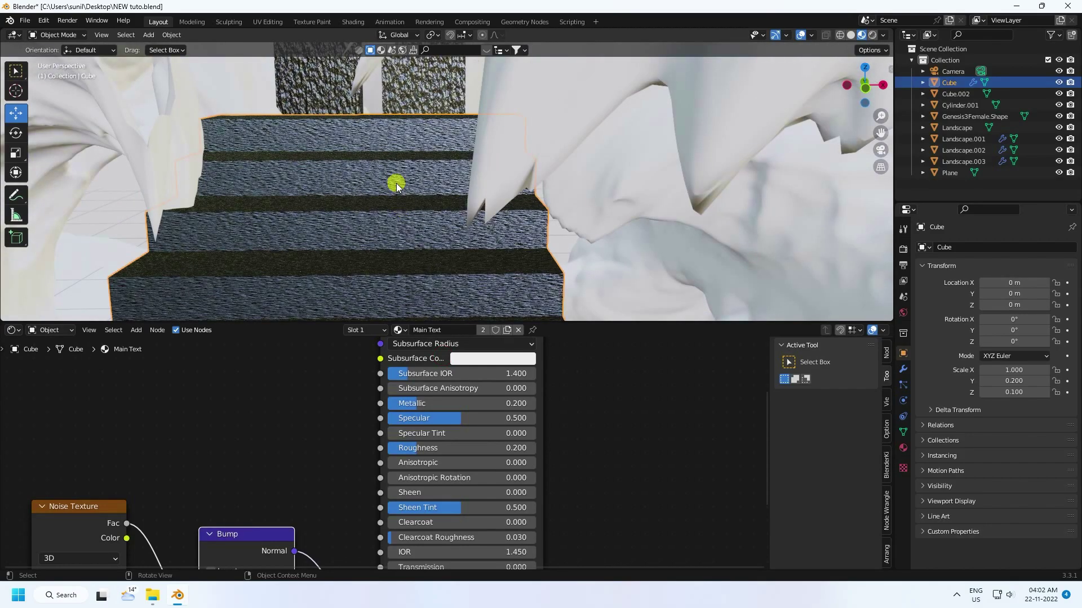
Put the split wall (Cube.002) into Edit Mode with face selection and enlarge the 3D viewport.
middle_click_drag(394, 181, 514, 113)
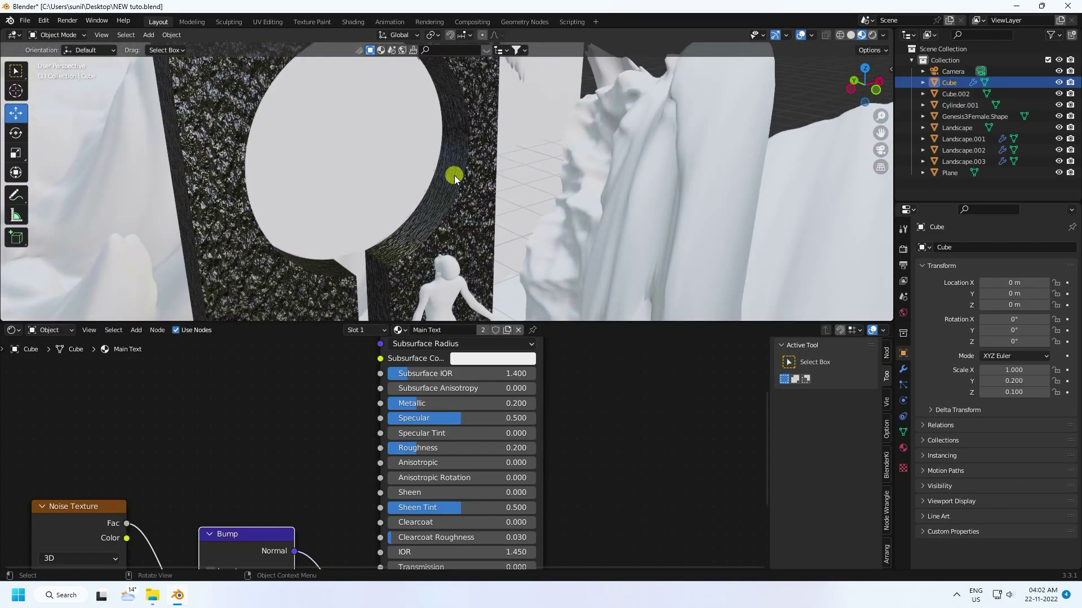
left_click(434, 223)
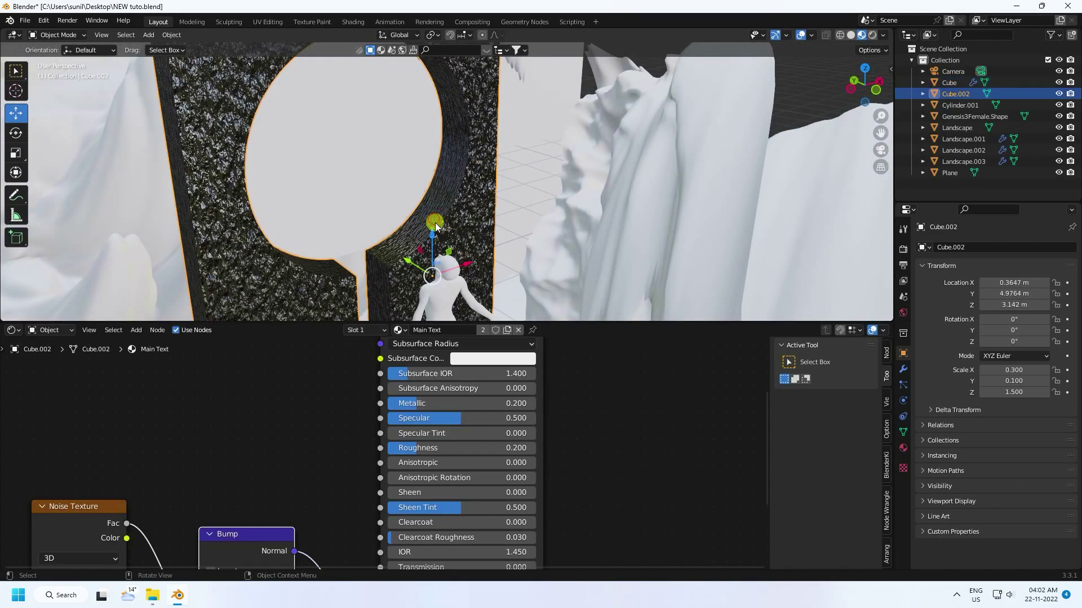
left_click(49, 33)
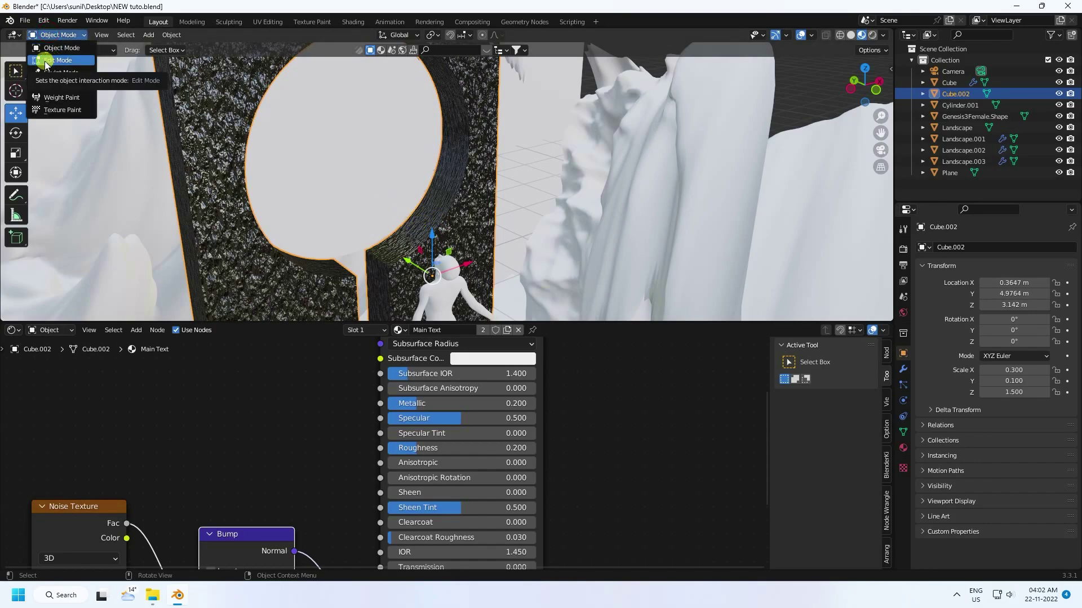
left_click(46, 61)
middle_click_drag(434, 180, 338, 173)
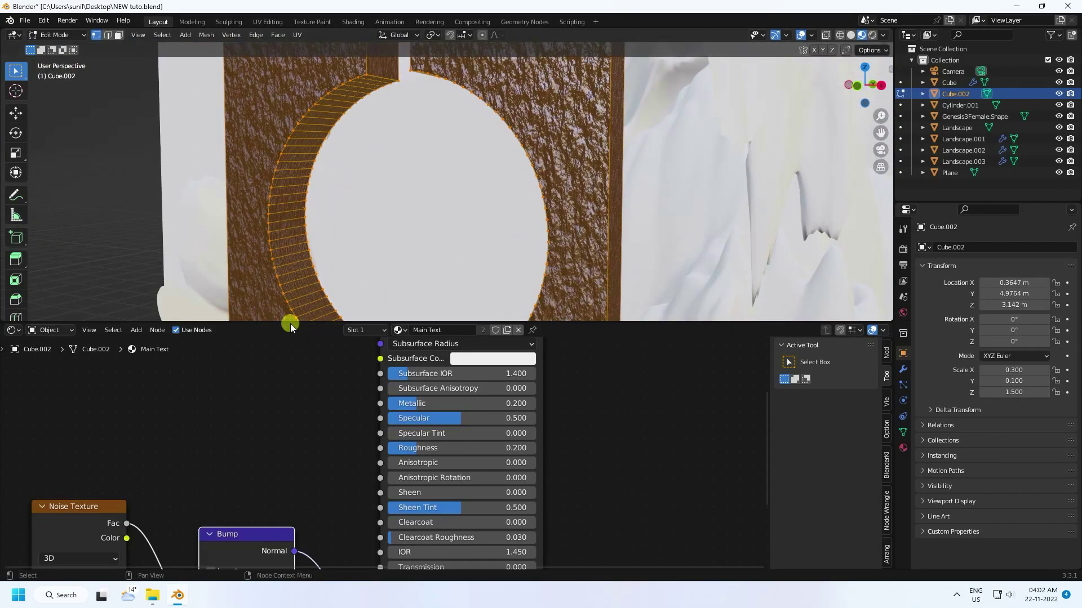
left_click_drag(290, 324, 265, 514)
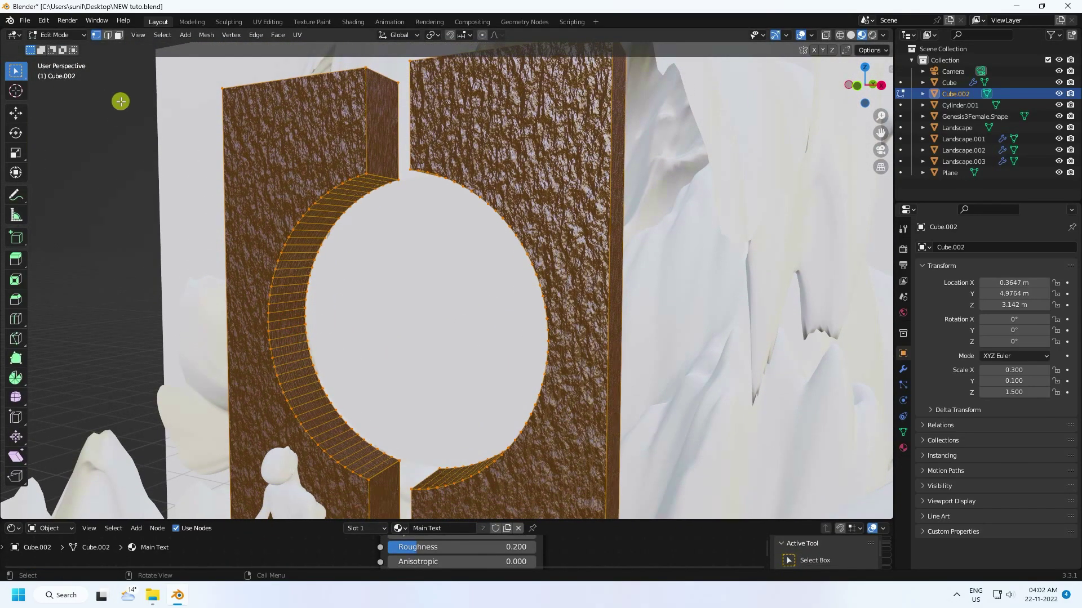
left_click(119, 35)
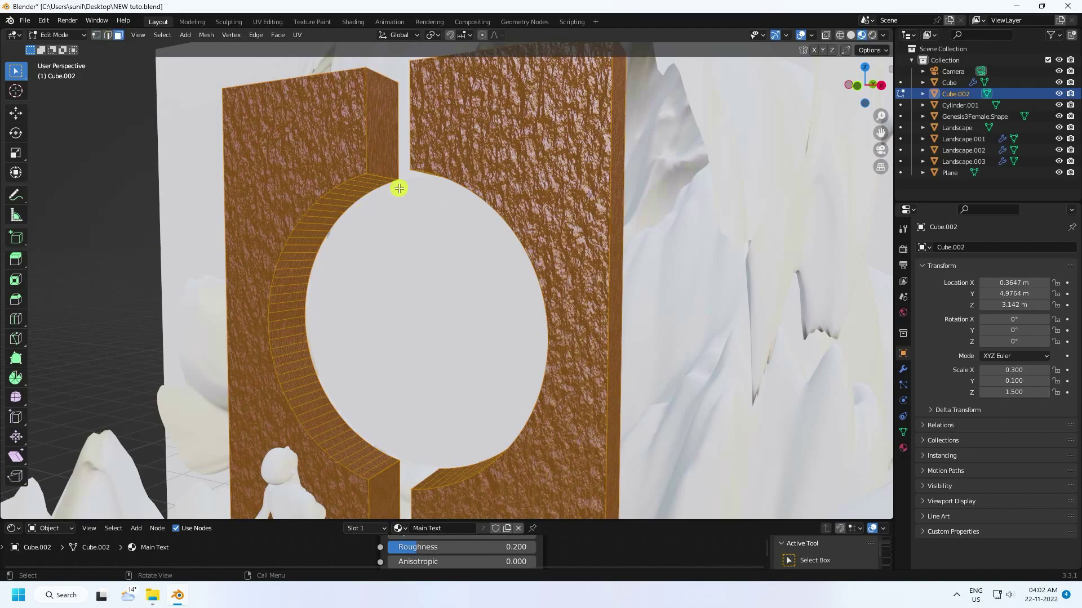
Select only the curved inner rim faces of one wall half's circular cutout, leaving out the straight faces above and below.
left_click(363, 186)
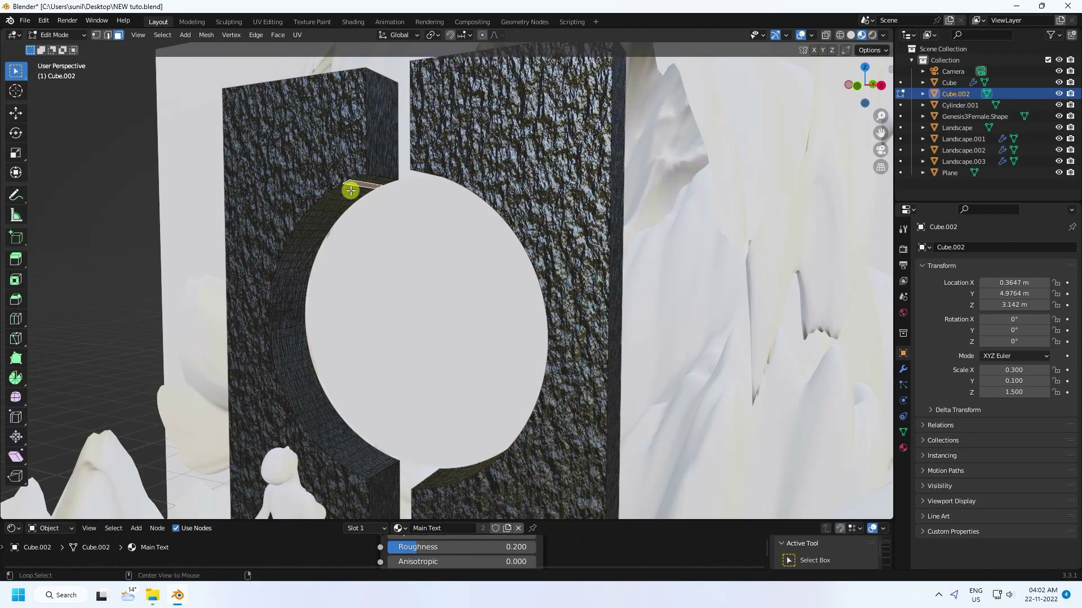
left_click(350, 189, "alt")
scroll(346, 194, "down", 4)
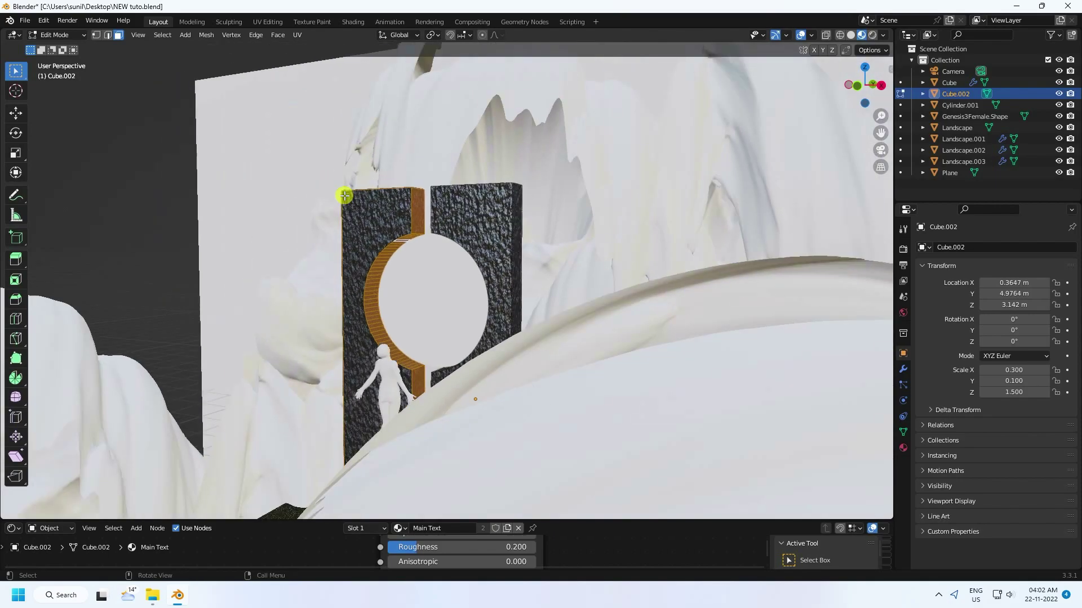
middle_click_drag(347, 194, 527, 252)
scroll(299, 259, "up", 3)
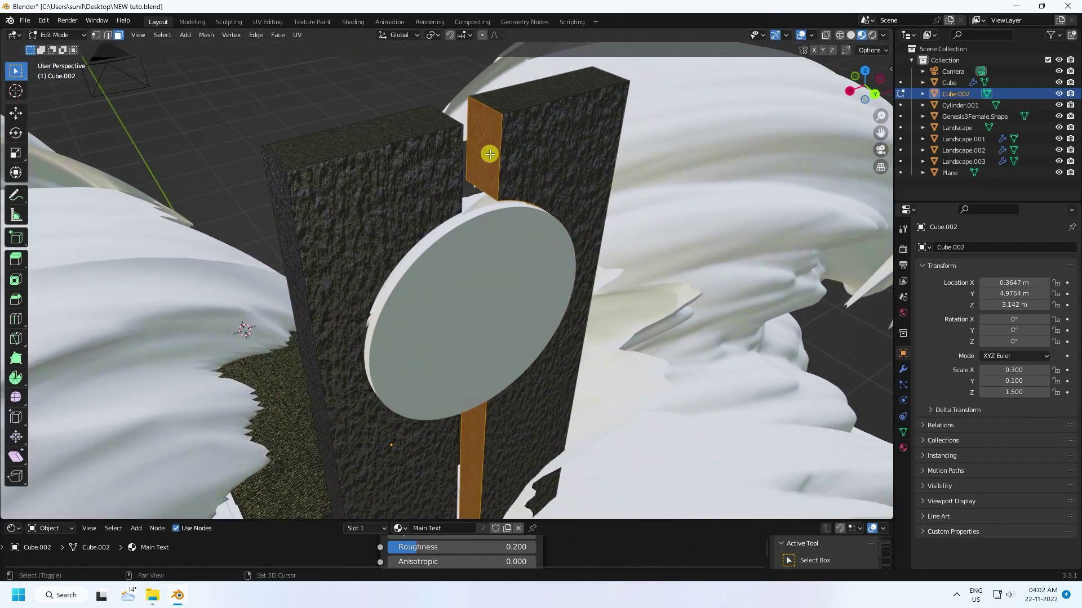
middle_click_drag(464, 217, 560, 262)
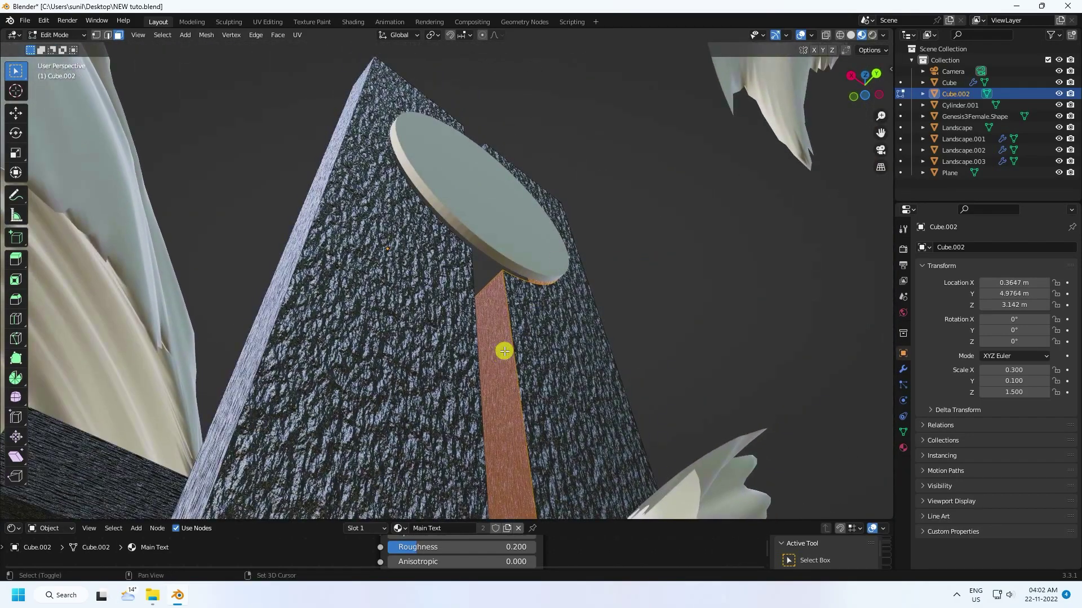
middle_click_drag(505, 350, 391, 283)
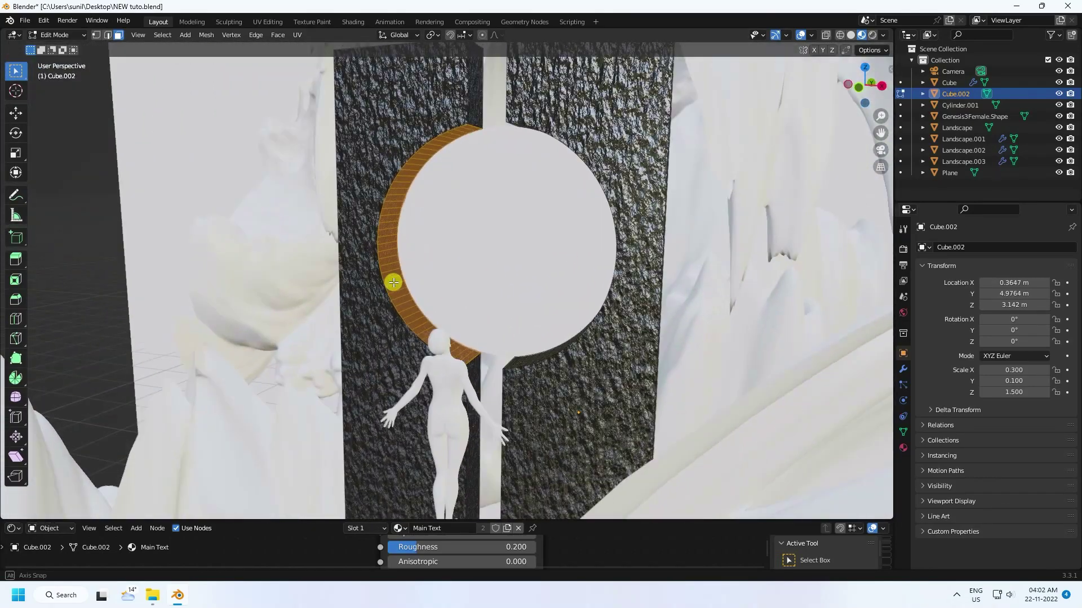
Add a second material slot to the wall, assign it to the selected rim faces and create a new Emission material in it.
left_click(903, 448)
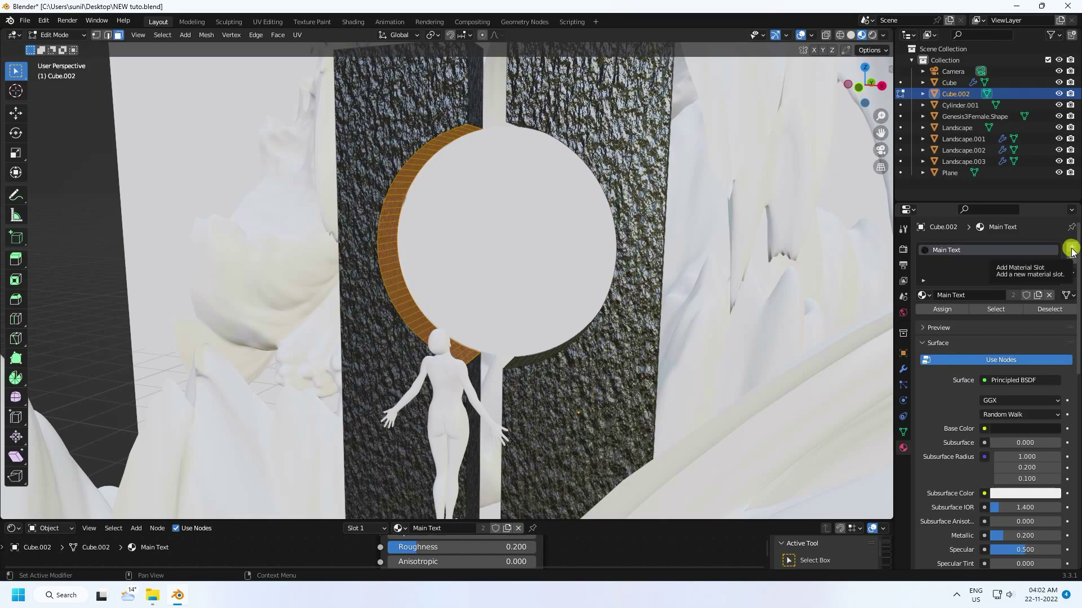
left_click(1070, 249)
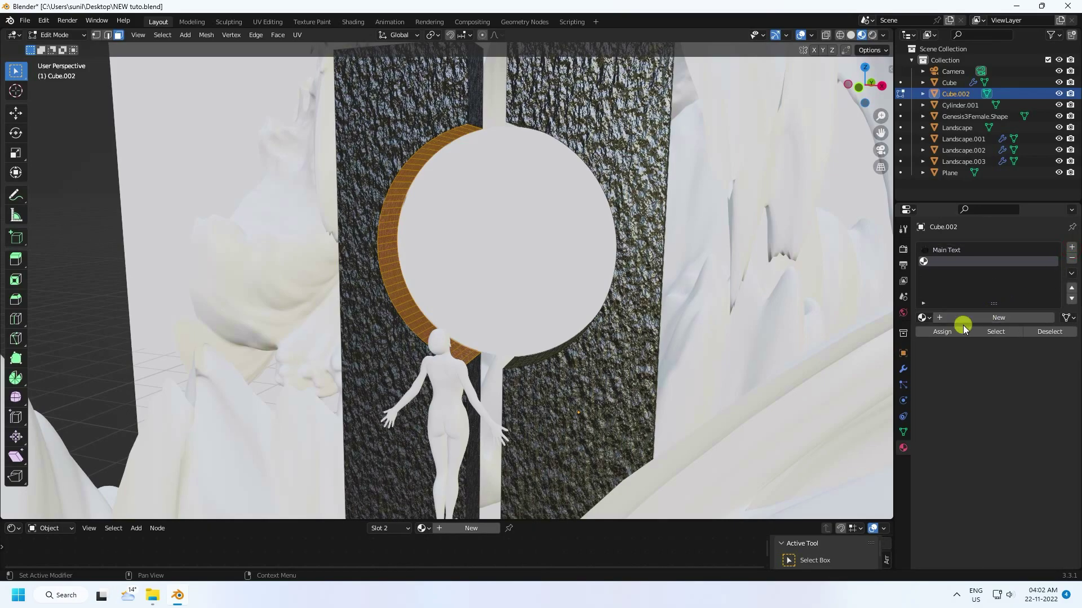
left_click(944, 332)
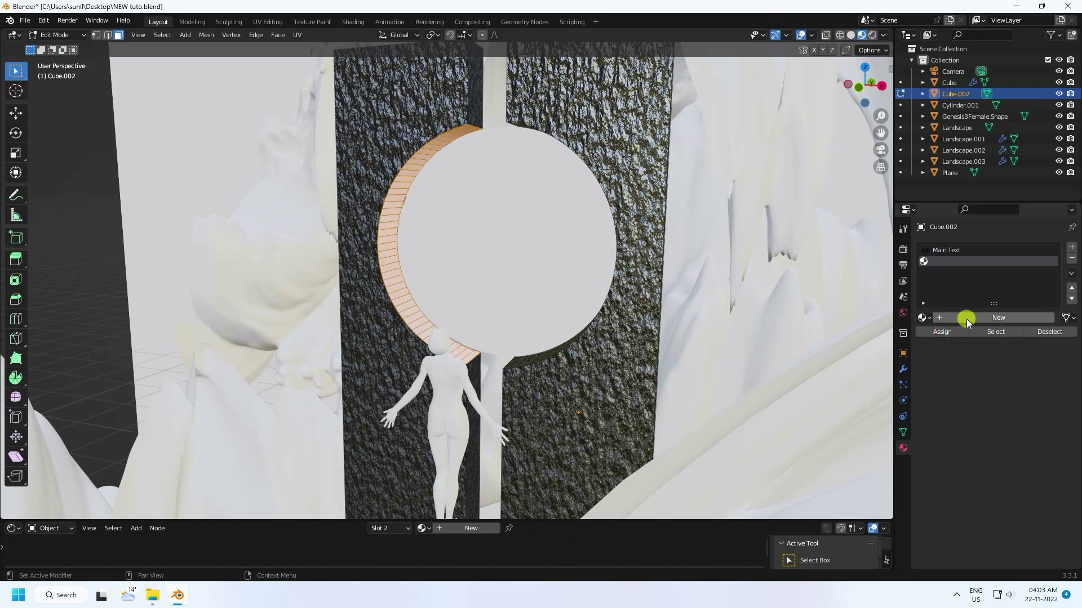
left_click(966, 319)
left_click(989, 403)
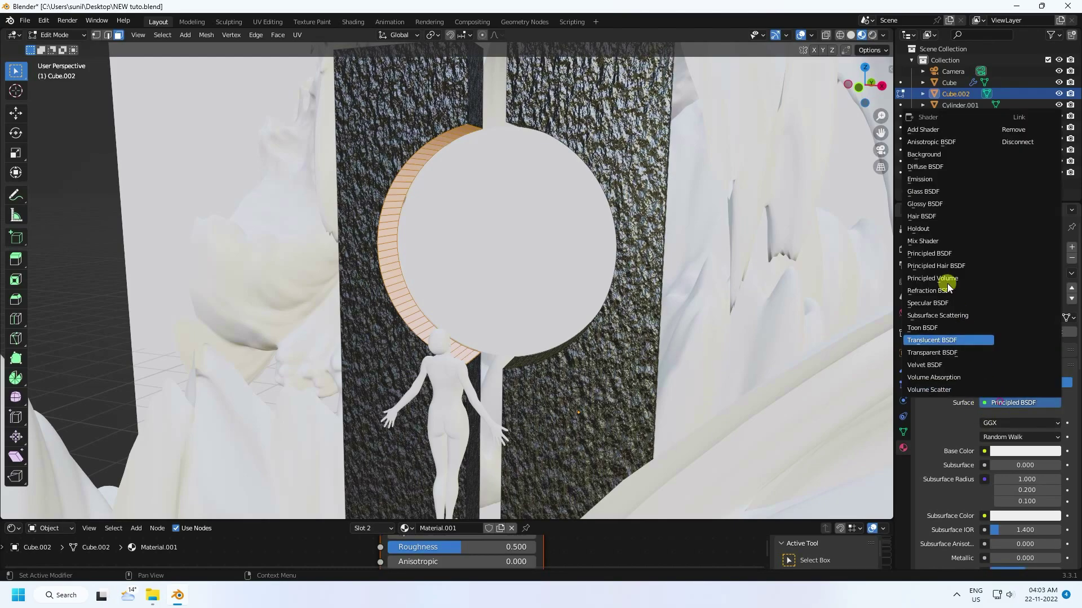
left_click(929, 178)
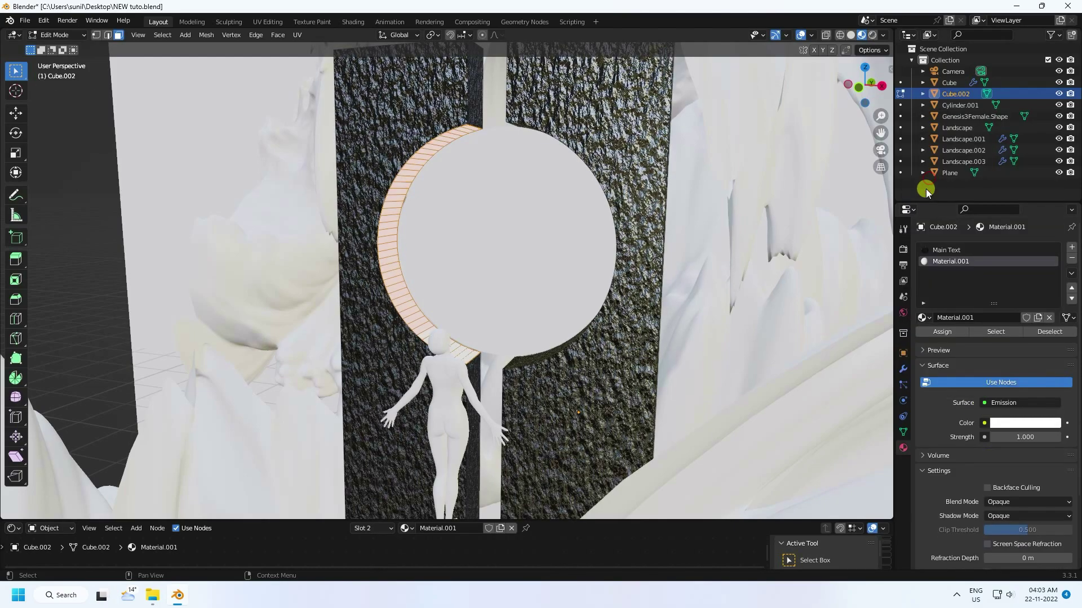
Change the emission color to bright orange using HSV, with hue 0.024 and saturation 1.
left_click(1001, 421)
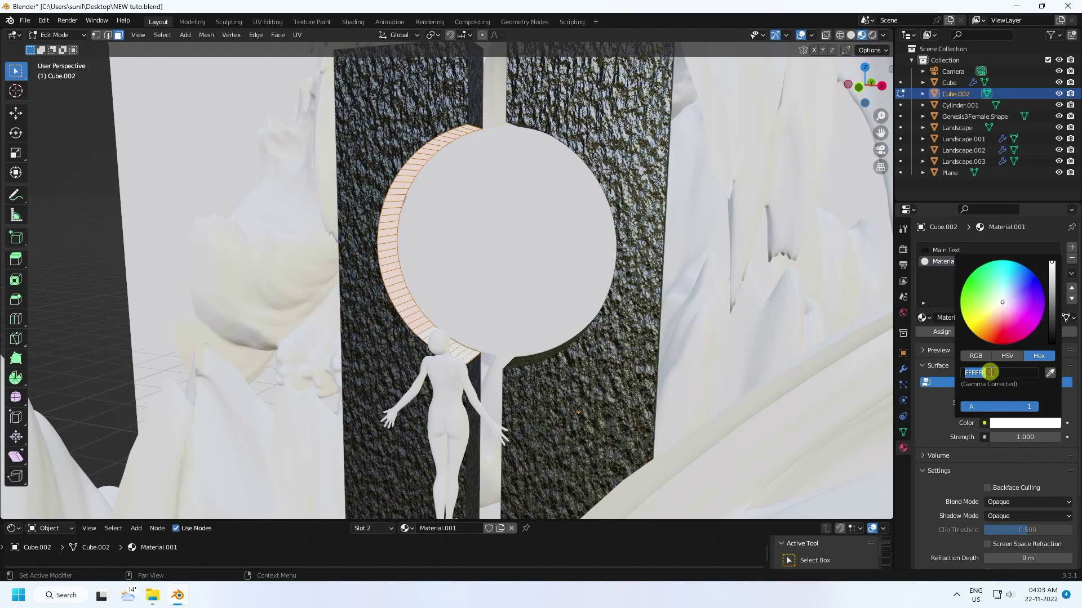
key("Return")
left_click(1003, 355)
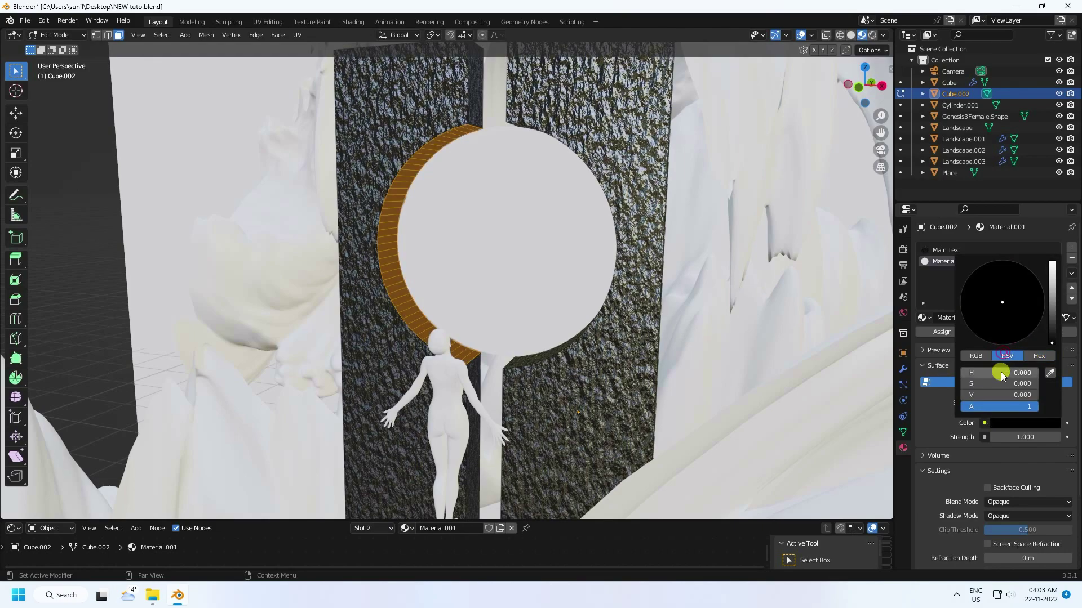
type("0.02")
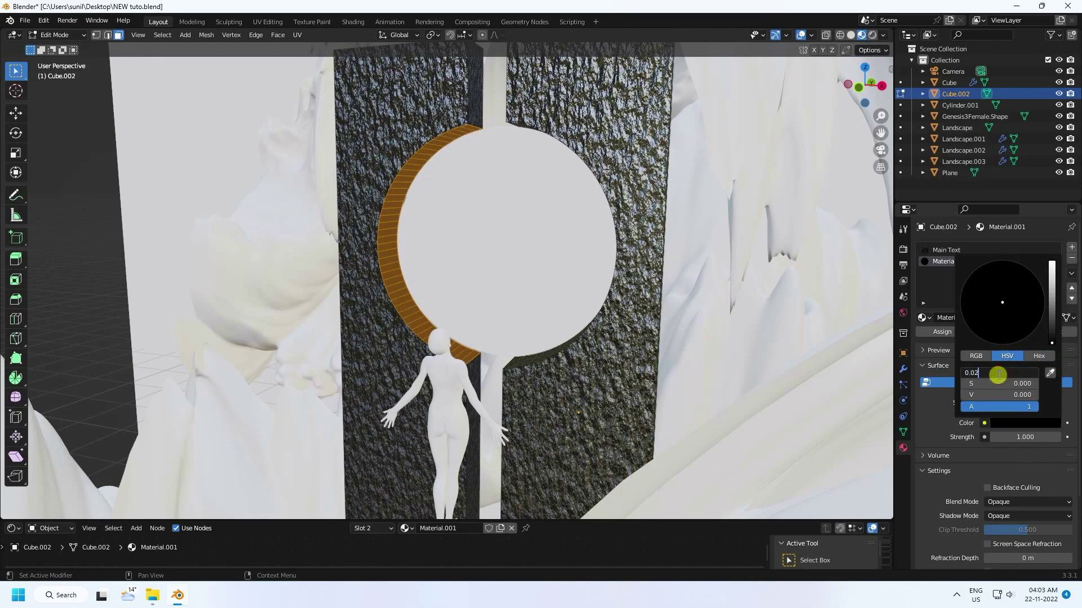
type("4")
key("Tab")
type("1")
key("Return")
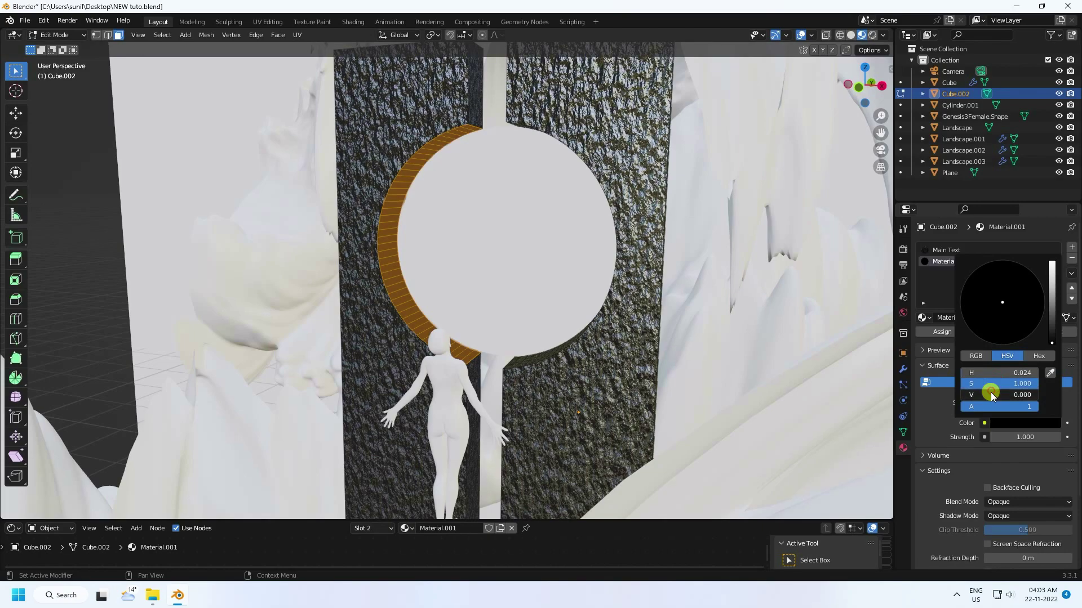
key("Return")
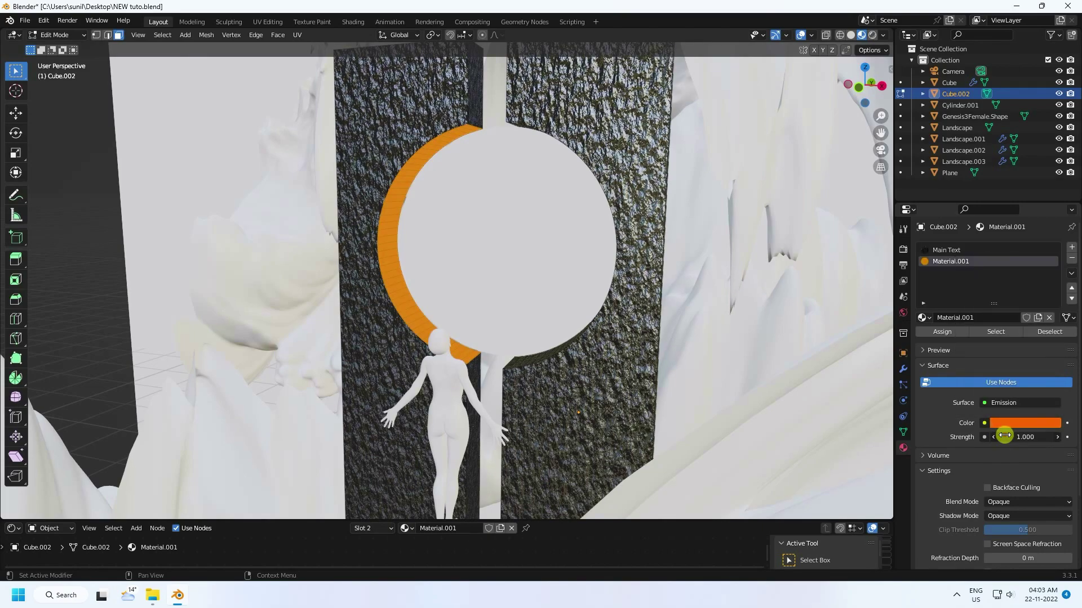
Set the rim material's emission strength to 50 and return to Object Mode.
left_click(1004, 435)
type("50")
key("Return")
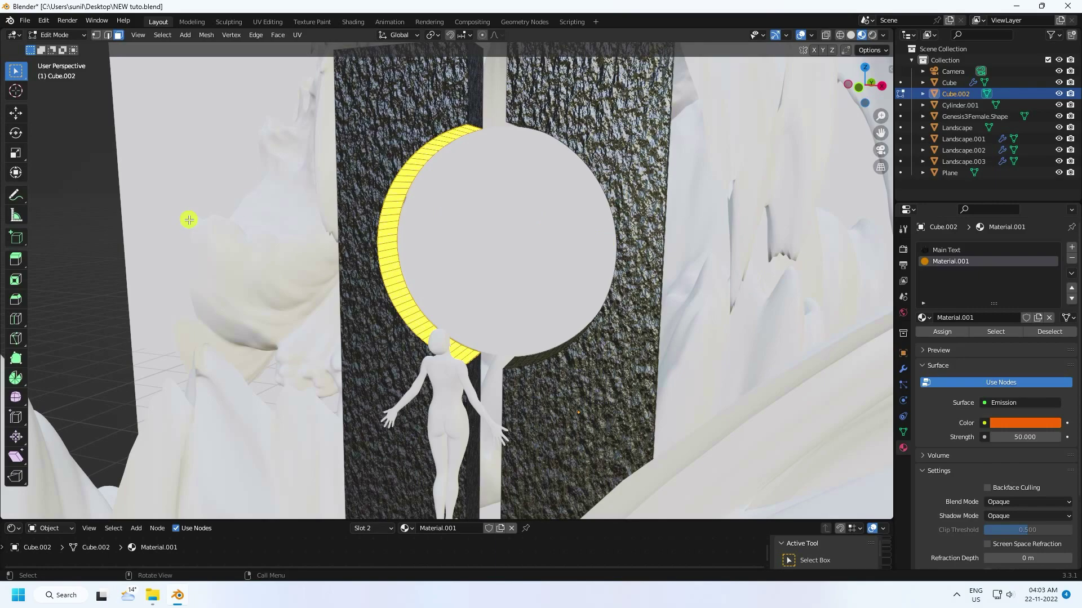
left_click(56, 34)
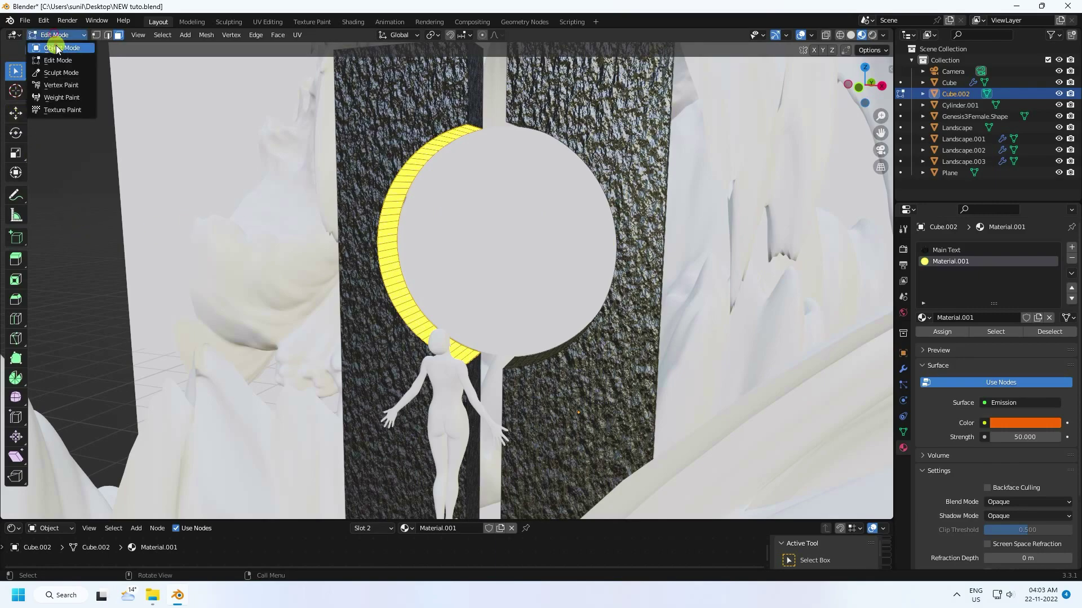
left_click(53, 46)
Enter Edit Mode on the wall and select the face loop running along the other half's circular rim.
scroll(474, 271, "down", 2)
middle_click_drag(474, 268, 316, 191)
scroll(500, 193, "up", 3)
left_click(513, 249)
left_click(61, 35)
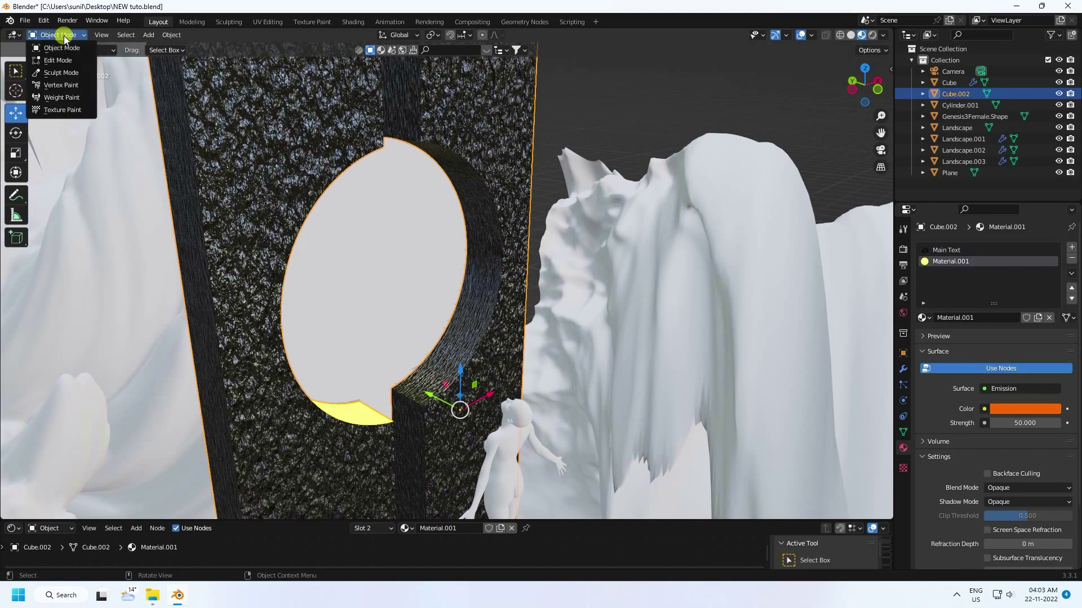
left_click(63, 61)
middle_click_drag(456, 184, 454, 173)
left_click(432, 173)
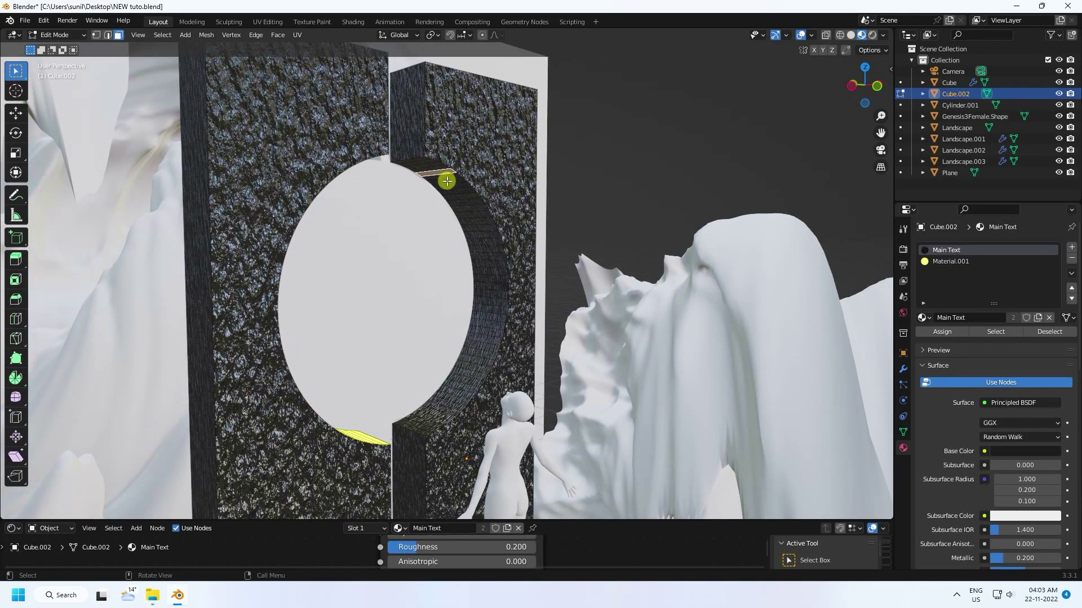
left_click(442, 177, "alt")
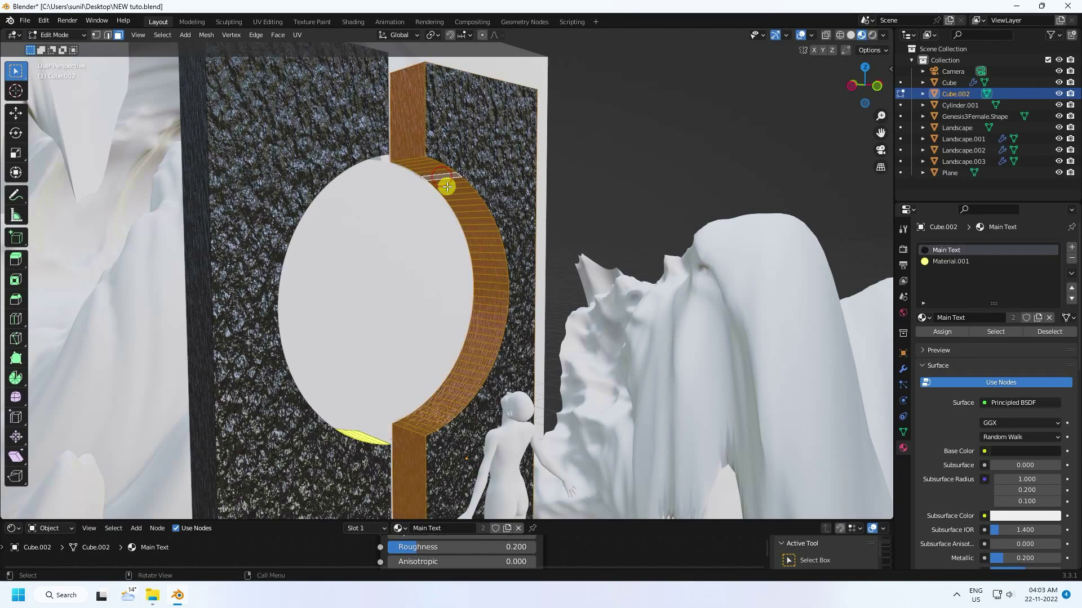
Deselect the loop's straight and outer faces so only the curved rim faces of that wall half stay selected.
middle_click_drag(444, 183, 297, 230)
scroll(479, 193, "down", 6)
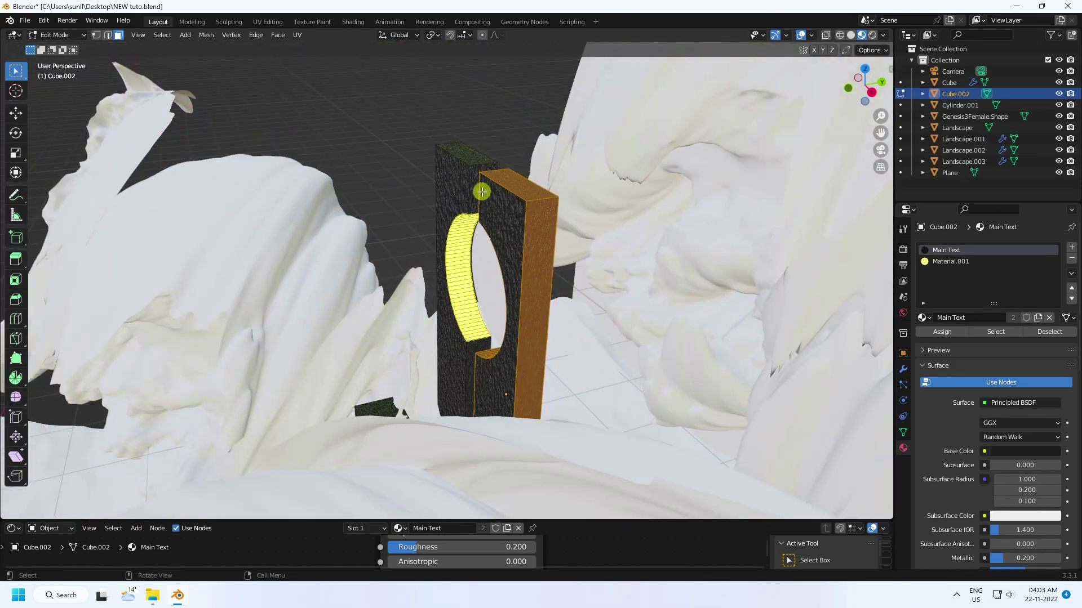
middle_click_drag(529, 232, 454, 249)
left_click(439, 441, "shift")
middle_click_drag(430, 367, 265, 278)
left_click(444, 379, "shift")
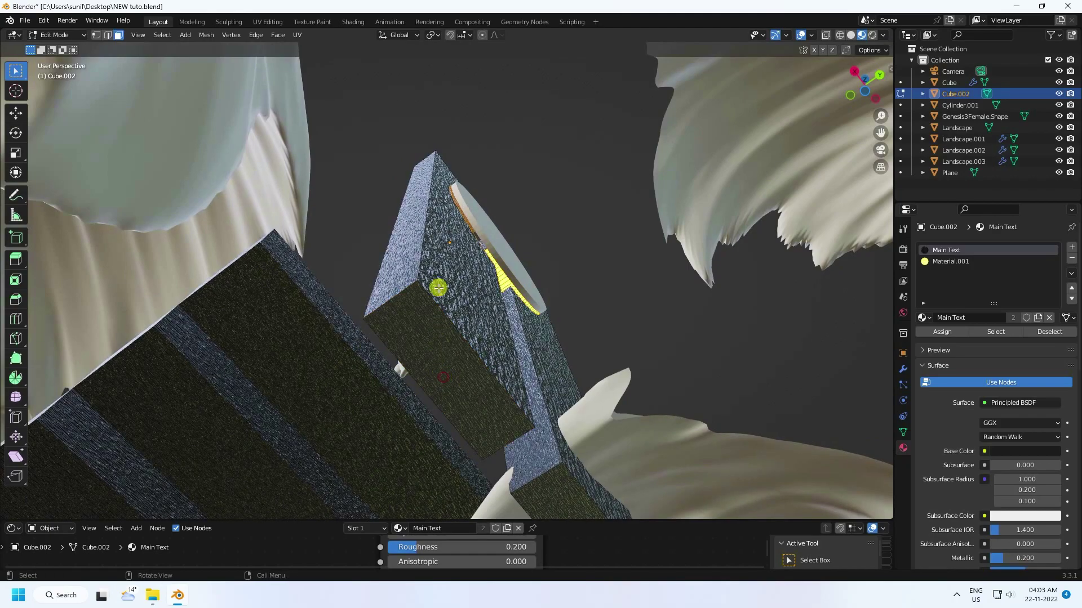
middle_click_drag(437, 290, 540, 234)
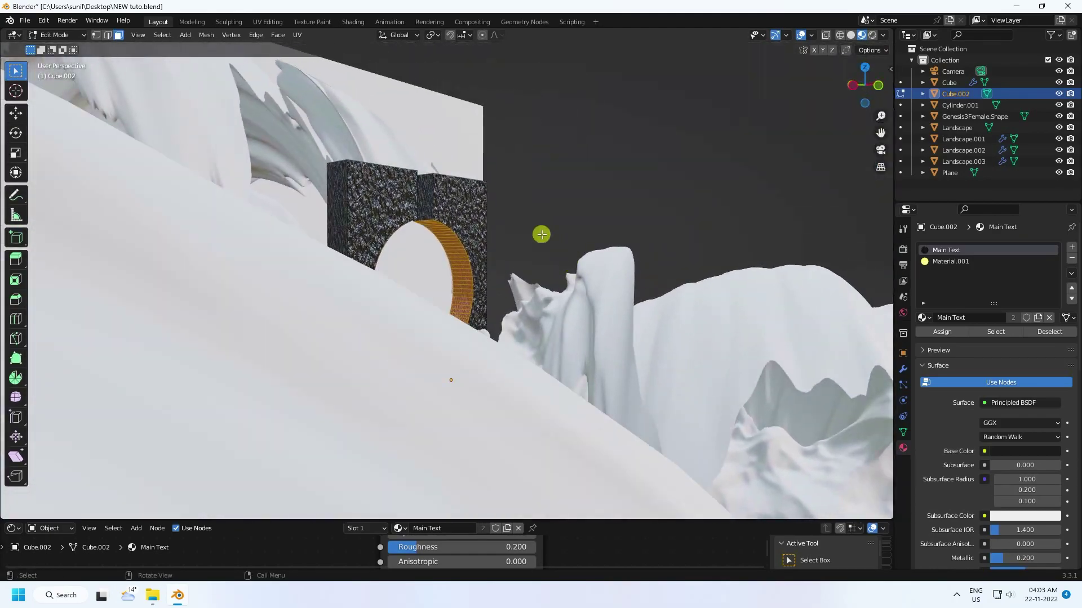
scroll(541, 234, "up", 6)
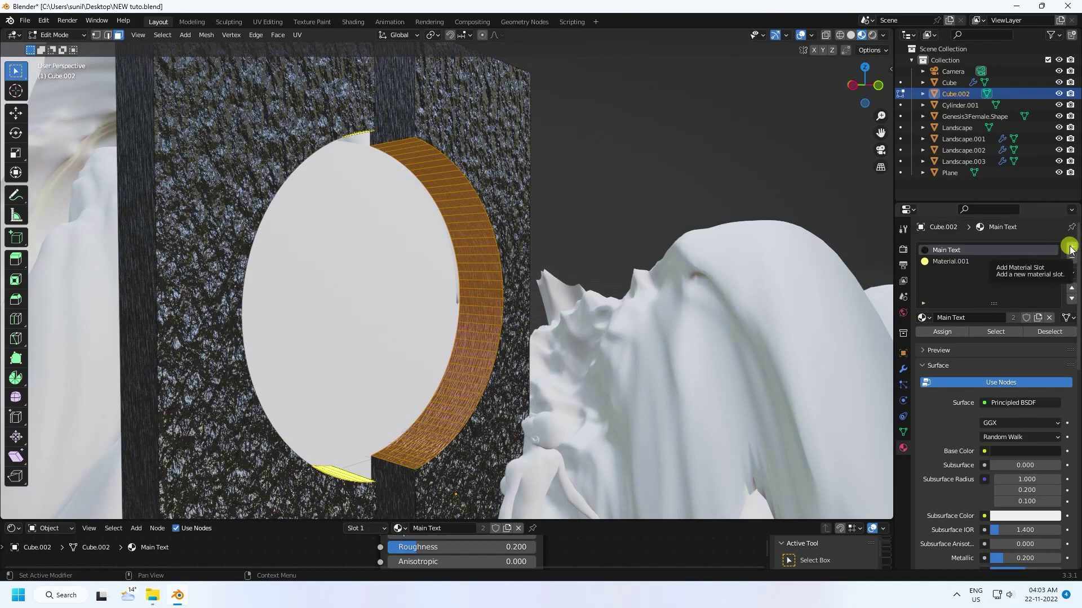
Add a third material slot to the wall, assign it to the selected rim faces and create a new Emission material in it.
left_click(1070, 248)
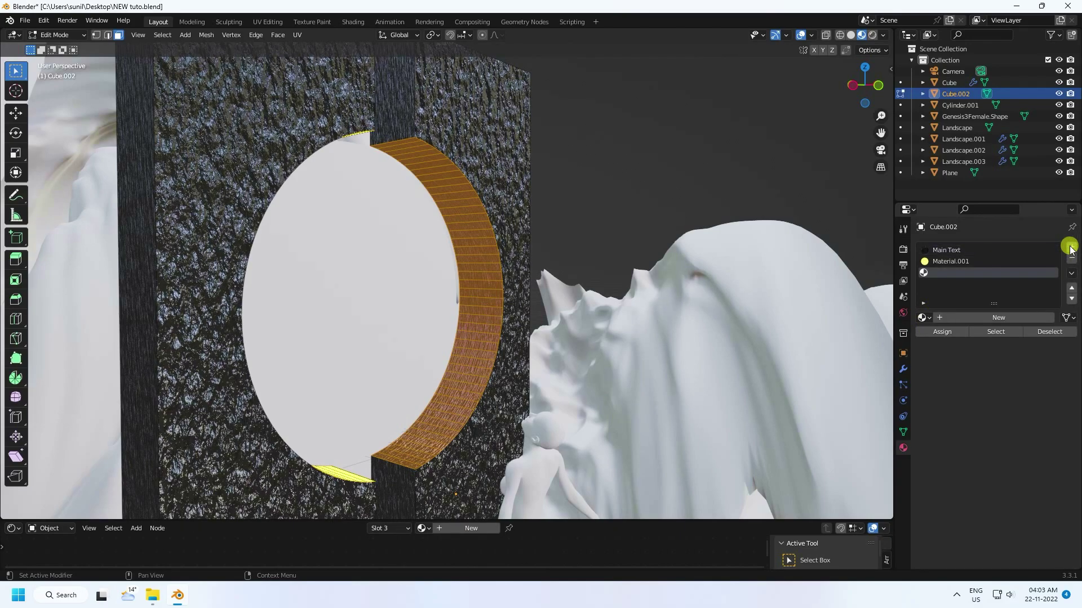
left_click(936, 332)
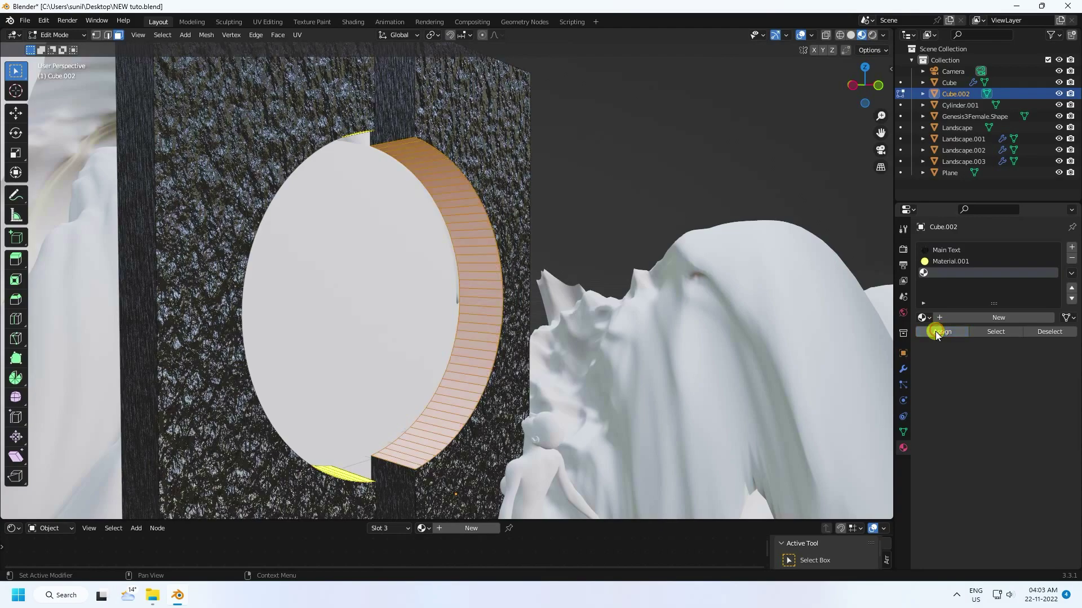
left_click(992, 318)
left_click(994, 403)
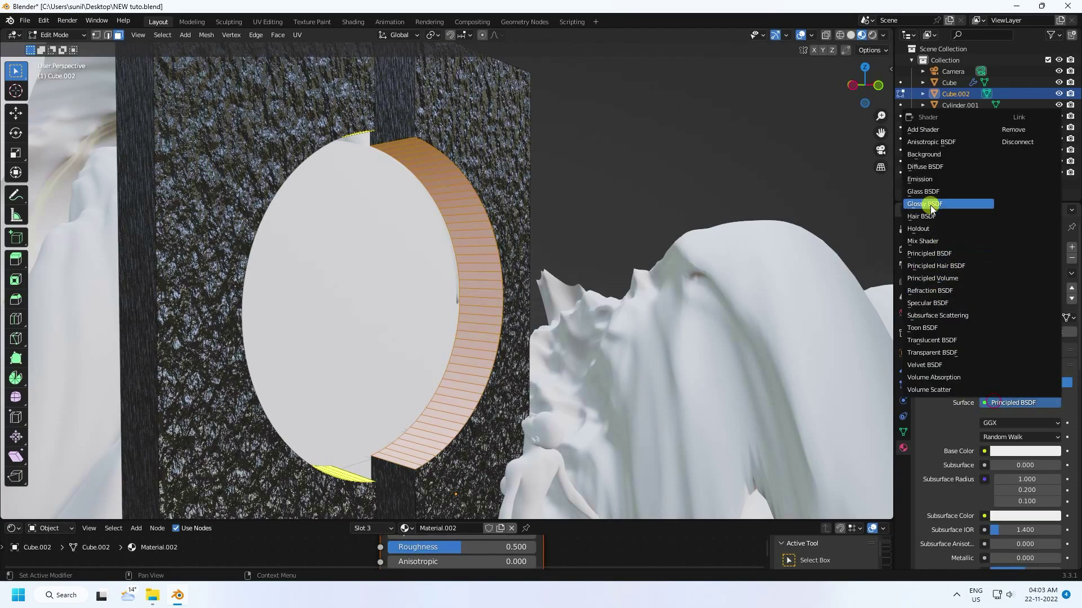
left_click(921, 180)
Set the new material's emission color to orange using HSV, with hue 0.024 and saturation 1.
left_click(1006, 424)
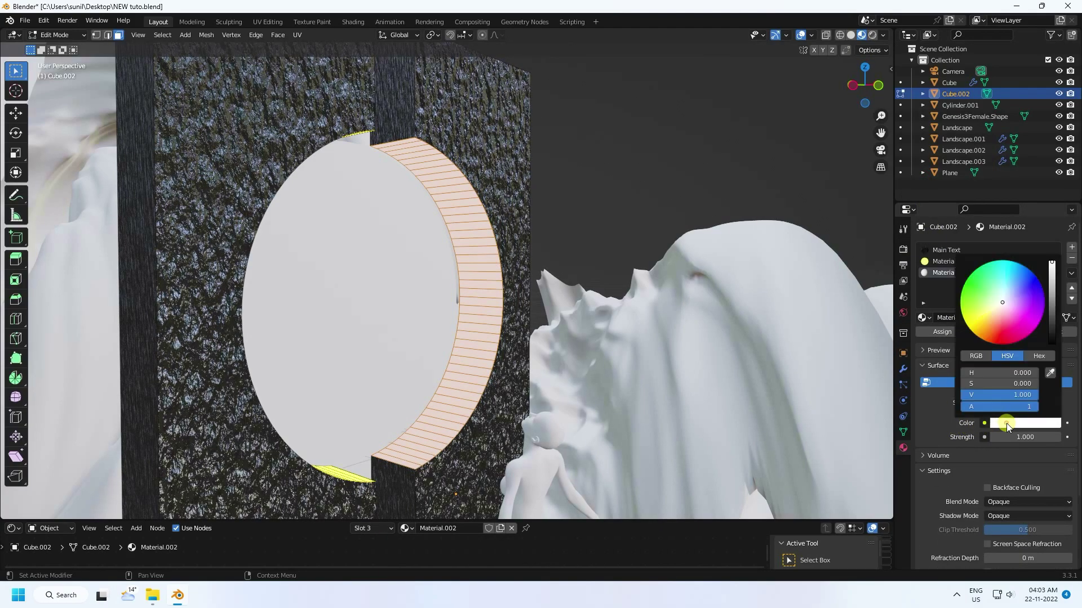
left_click(994, 369)
type("0")
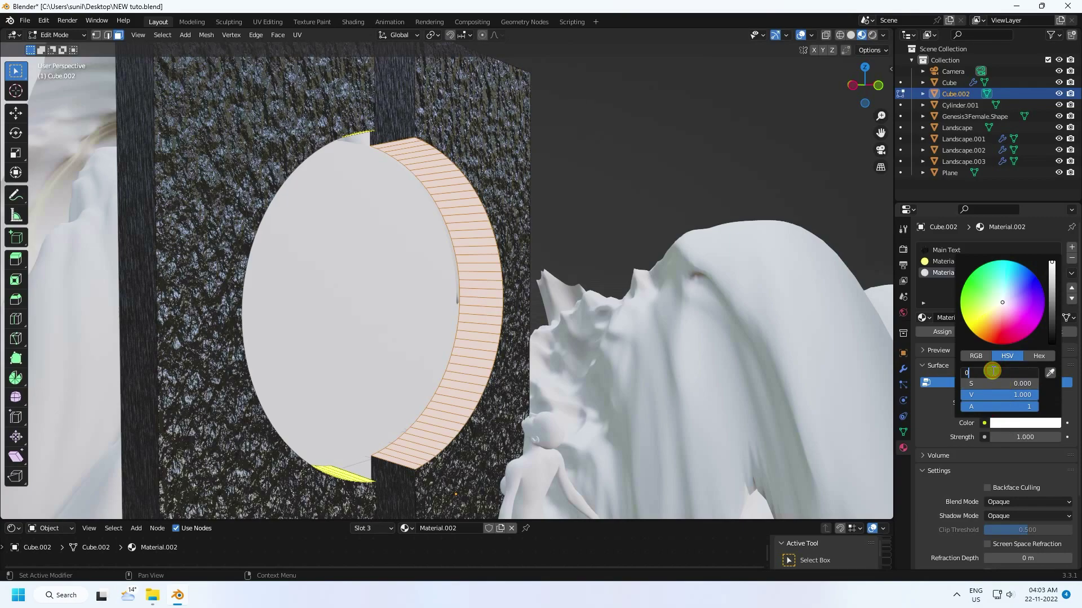
type(".024")
key("Tab")
type("1")
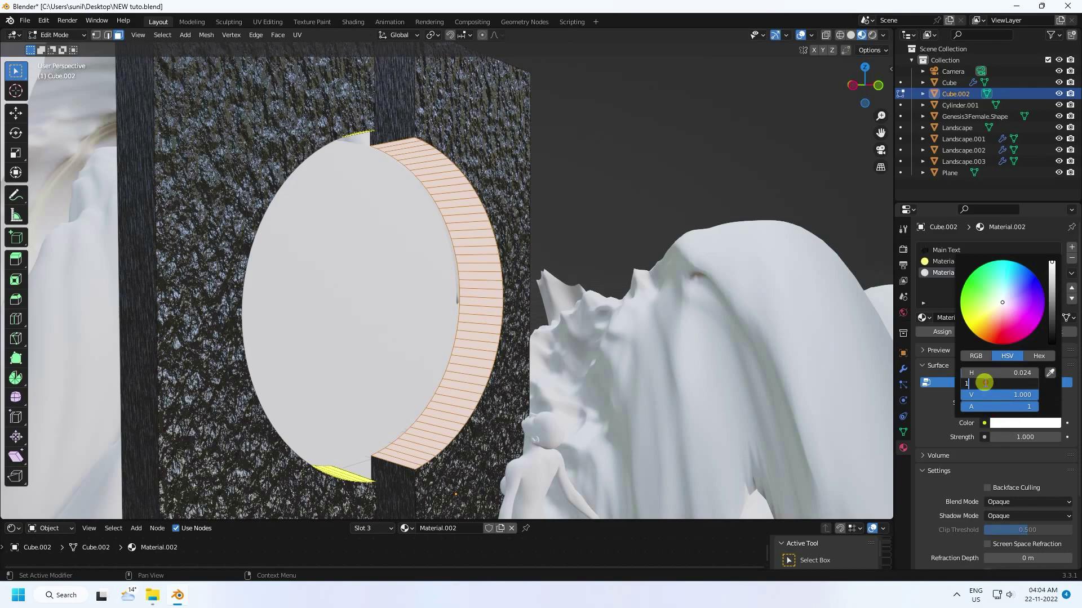
key("Return")
Set the new rim material's emission strength to 50 and go back to Object Mode.
left_click(1016, 434)
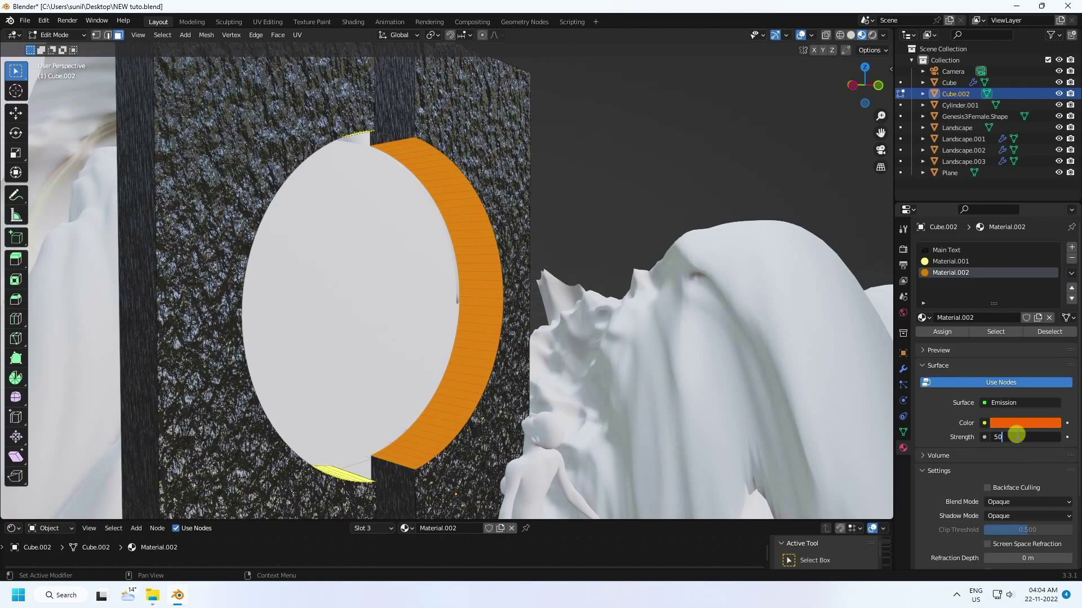
key("Return")
left_click(59, 34)
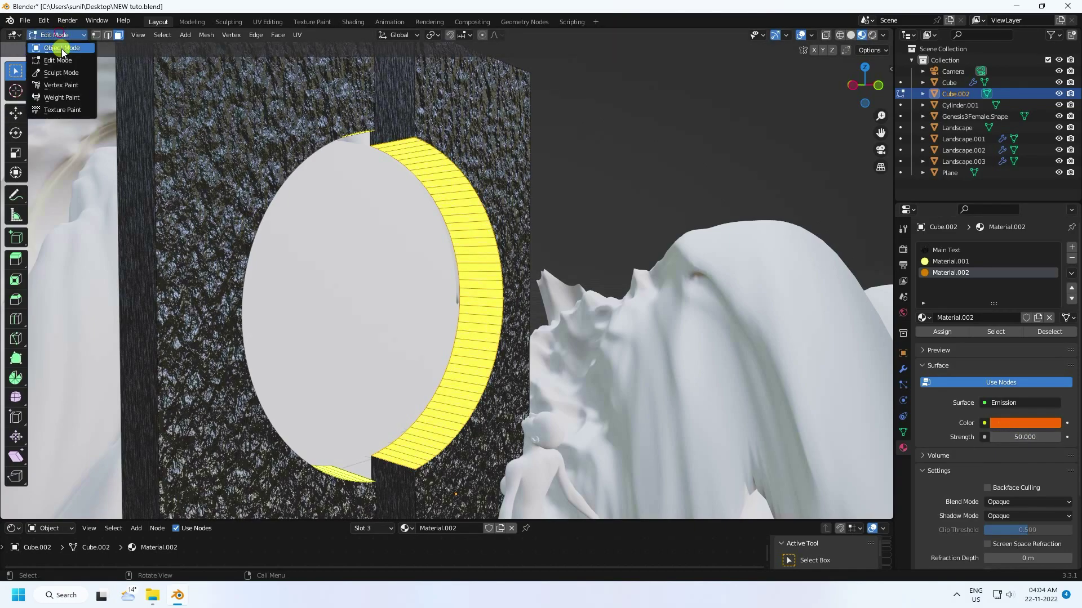
left_click(62, 48)
View the scene through the camera and save the Blender file.
key("KP_0")
scroll(438, 158, "up", 2)
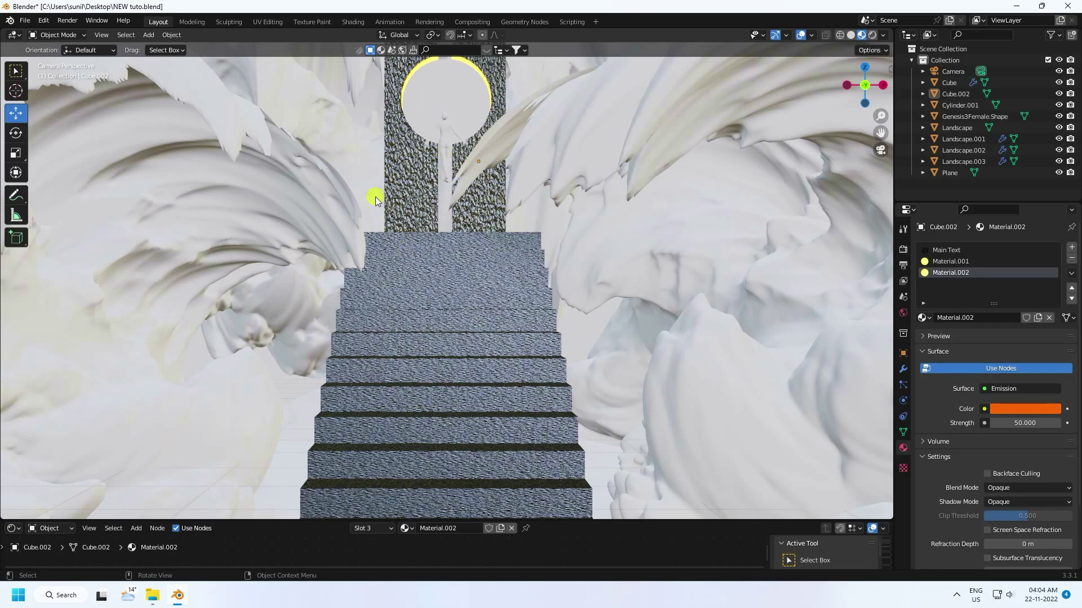
scroll(445, 277, "down", 2)
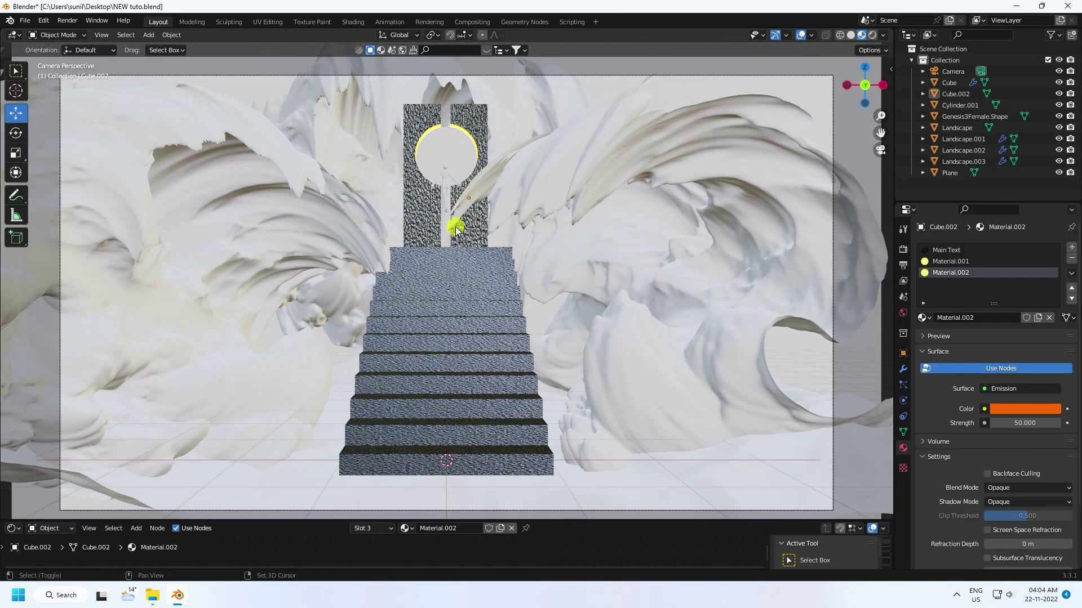
scroll(444, 234, "down", 2)
key("ctrl+s")
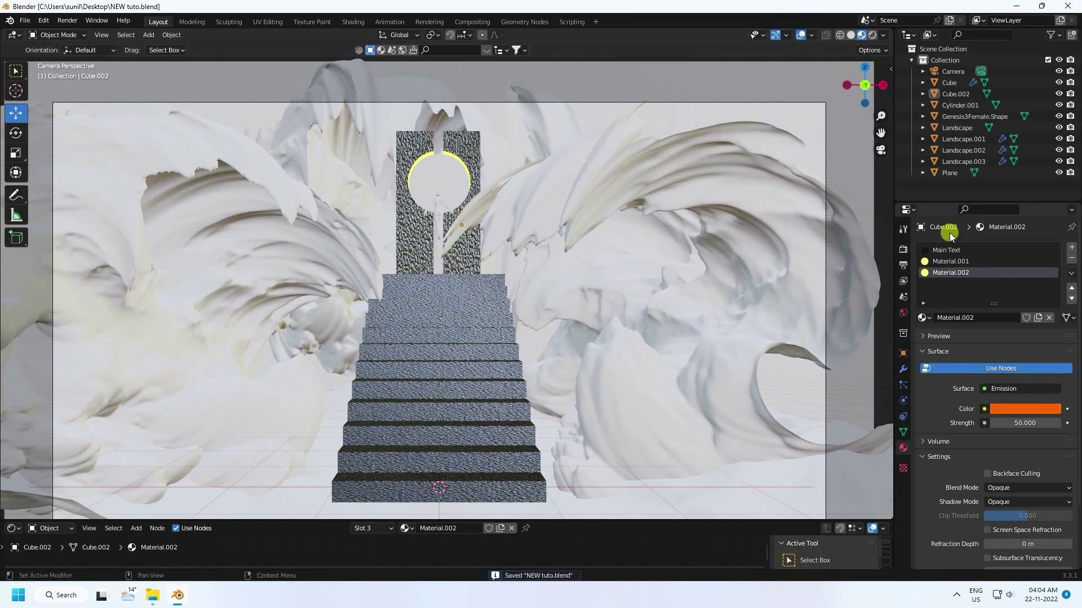
Enable Ambient Occlusion, Bloom and Screen Space Reflections in the Eevee render settings.
left_click(903, 249)
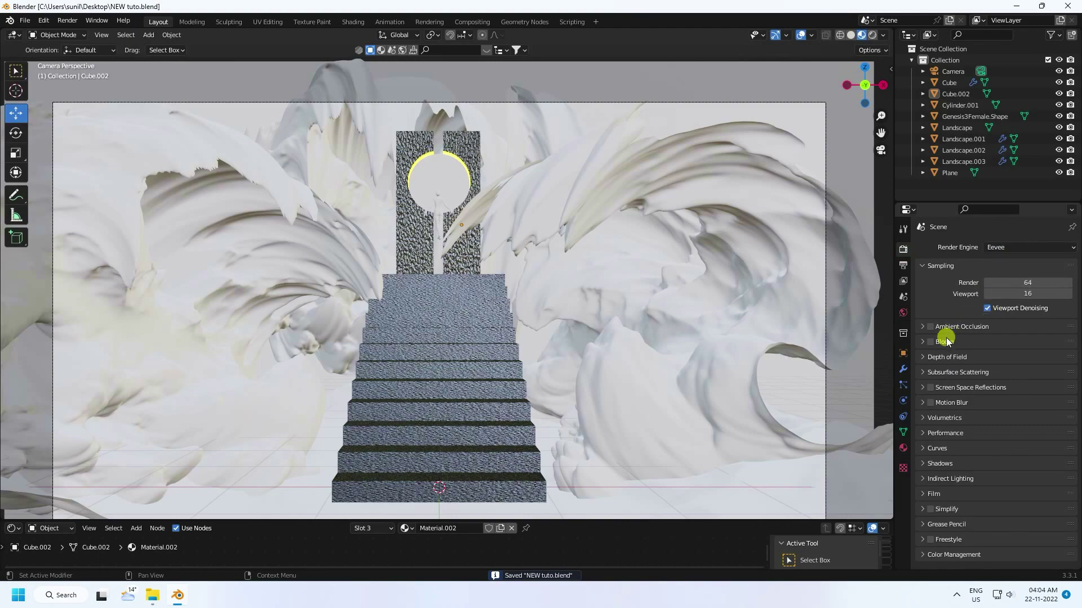
left_click(930, 327)
left_click(931, 342)
left_click(931, 388)
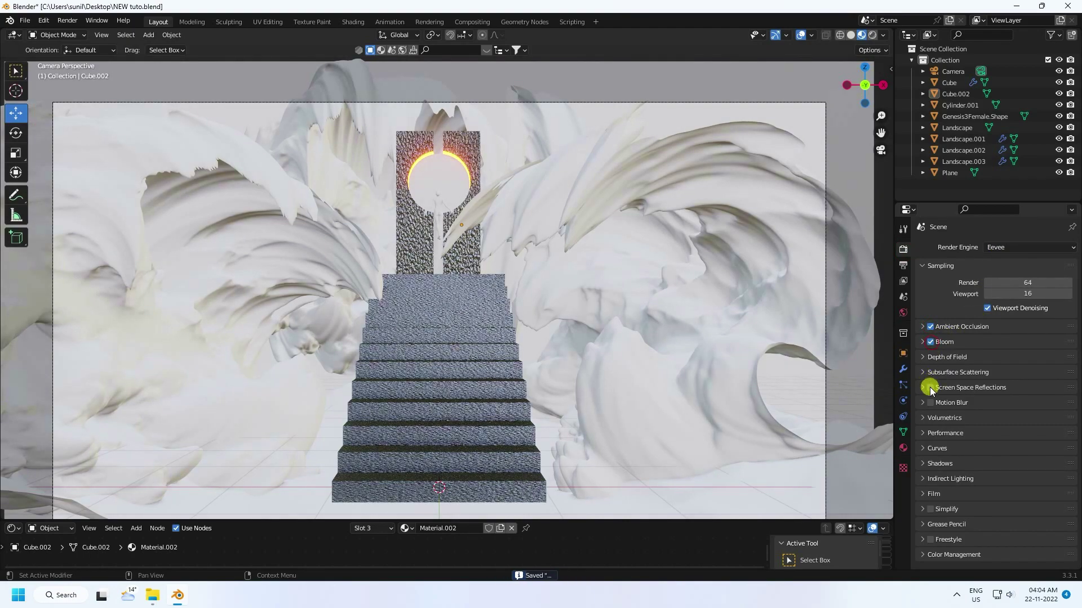
left_click(931, 387)
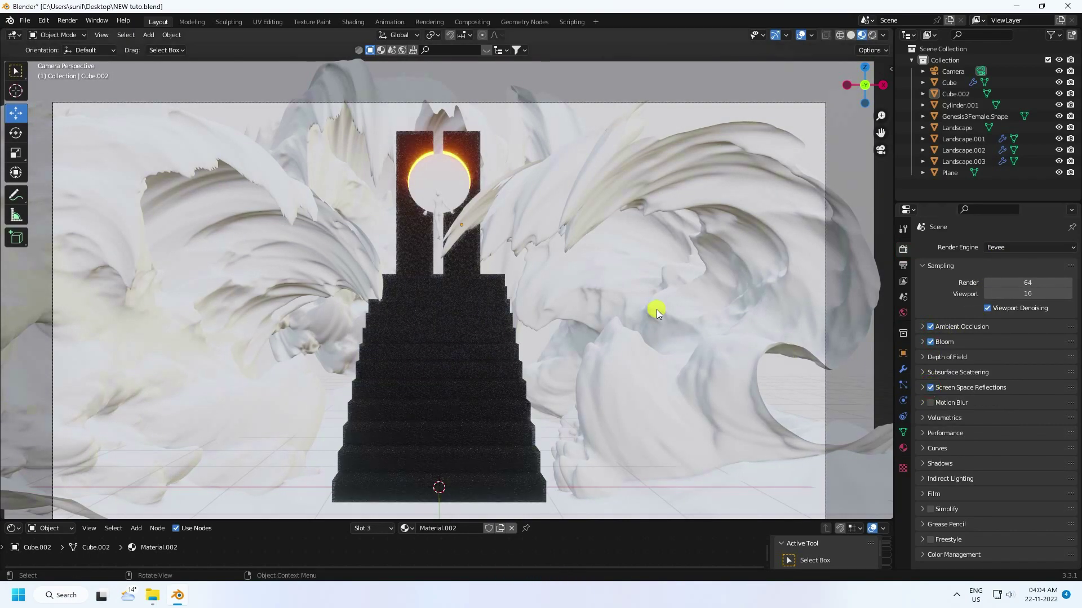
Enlarge the shader node area, select the background plane and create a new material for it.
scroll(424, 153, "up", 1)
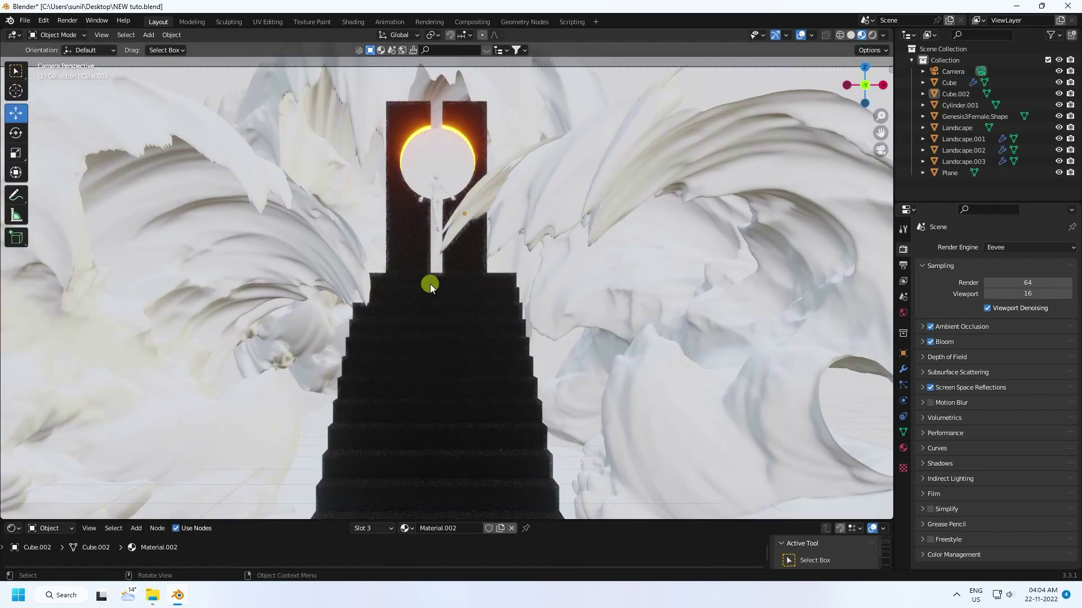
left_click(432, 169)
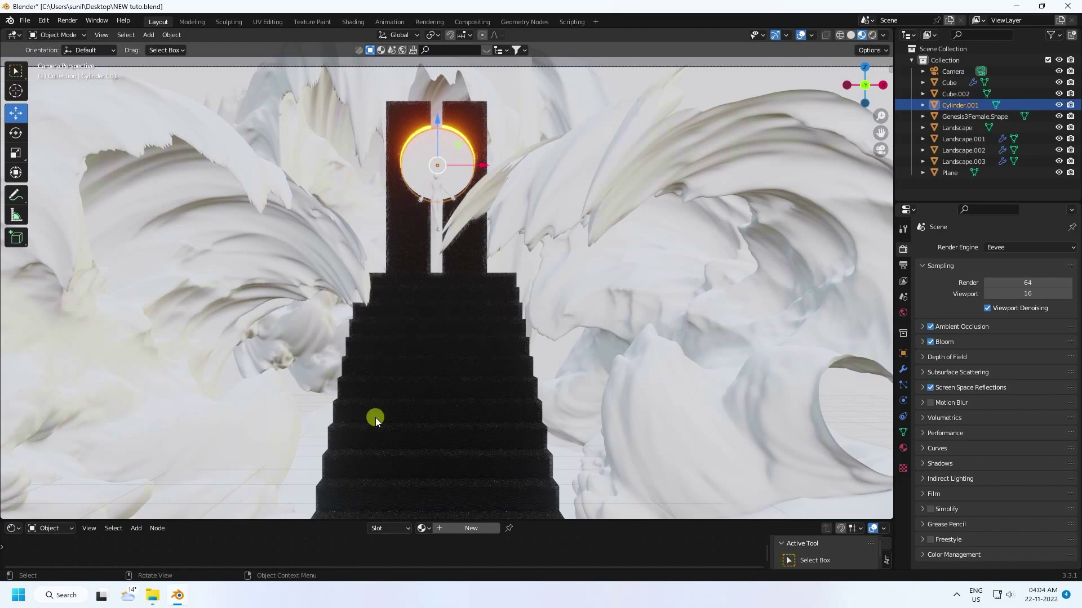
left_click_drag(352, 521, 374, 443)
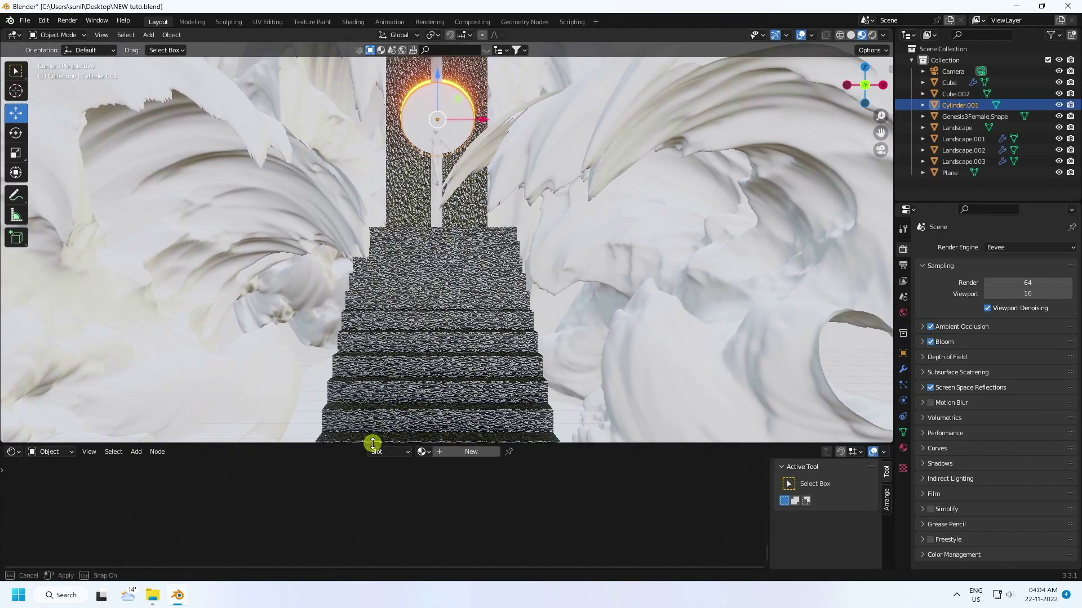
key("Home")
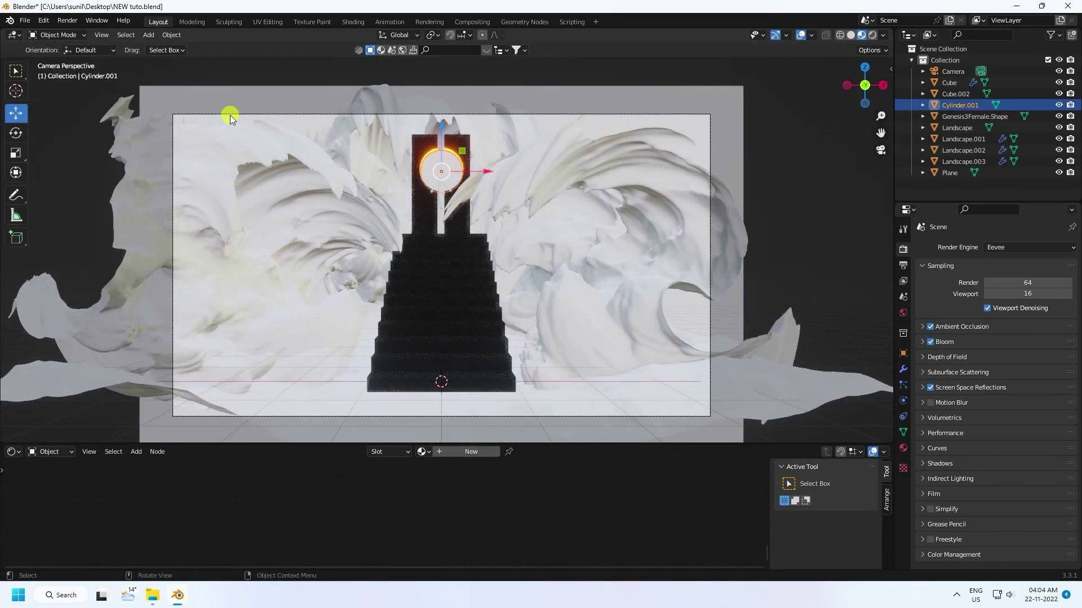
left_click(301, 125)
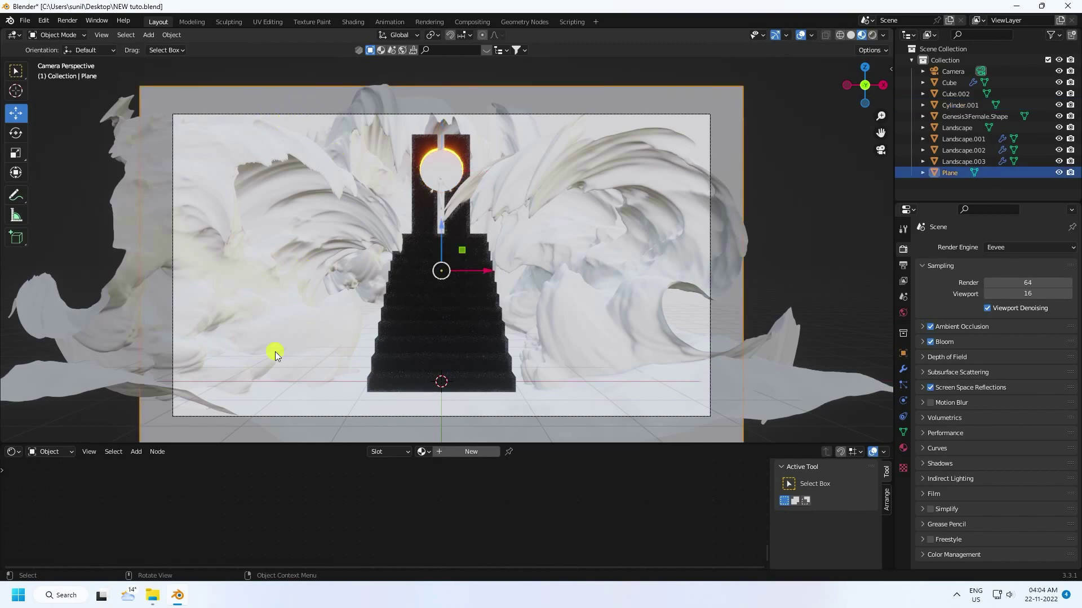
key("g")
left_click_drag(445, 438, 444, 322)
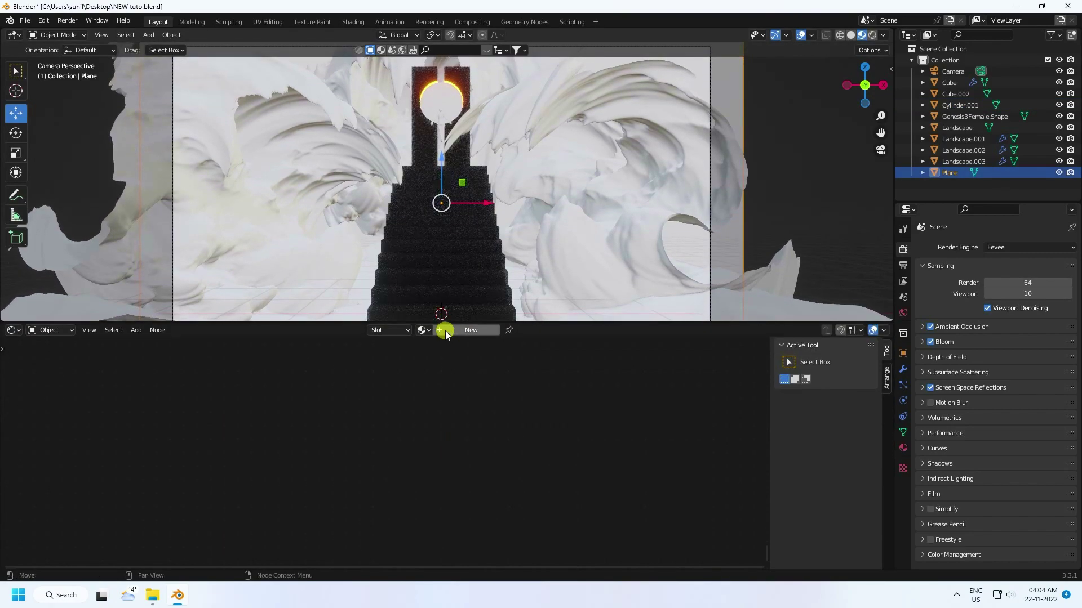
left_click(451, 330)
Disconnect and delete the Principled BSDF node from the background plane's material.
middle_click_drag(368, 447, 295, 536)
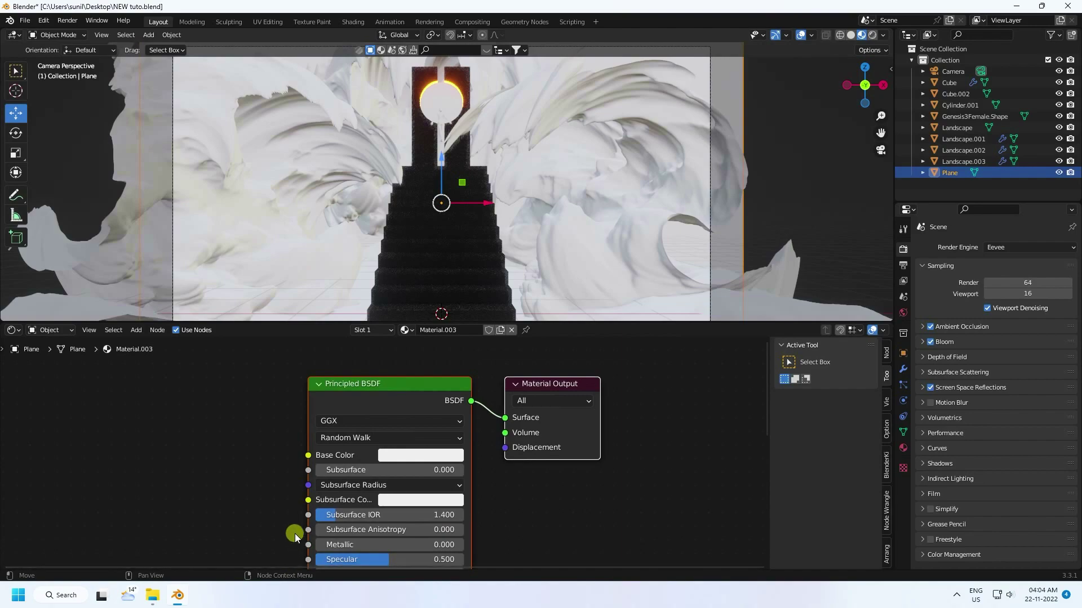
scroll(394, 524, "down", 2)
middle_click_drag(510, 507, 532, 509)
right_click_drag(489, 435, 469, 421, "ctrl")
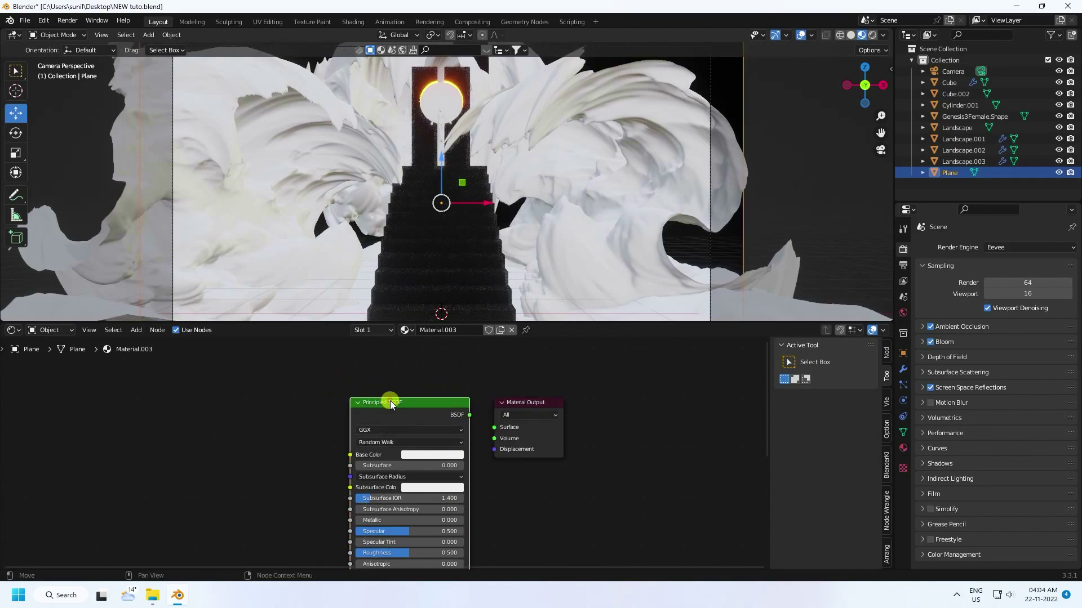
key("x")
Add an Emission shader node and place it beside the Material Output.
left_click(135, 330)
left_click(138, 331)
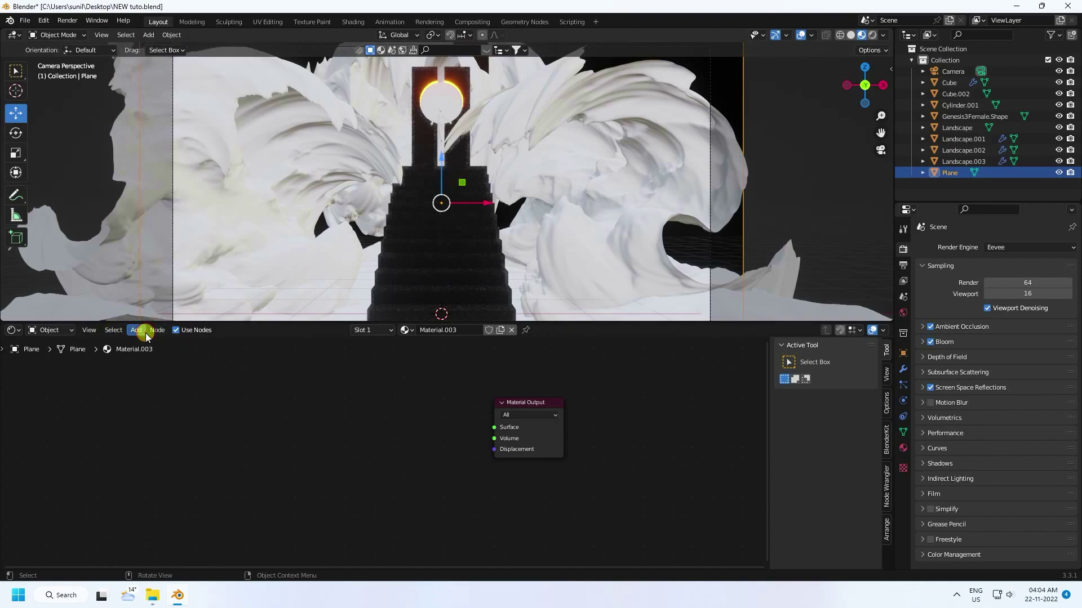
left_click(138, 331)
left_click(149, 341)
type("emi")
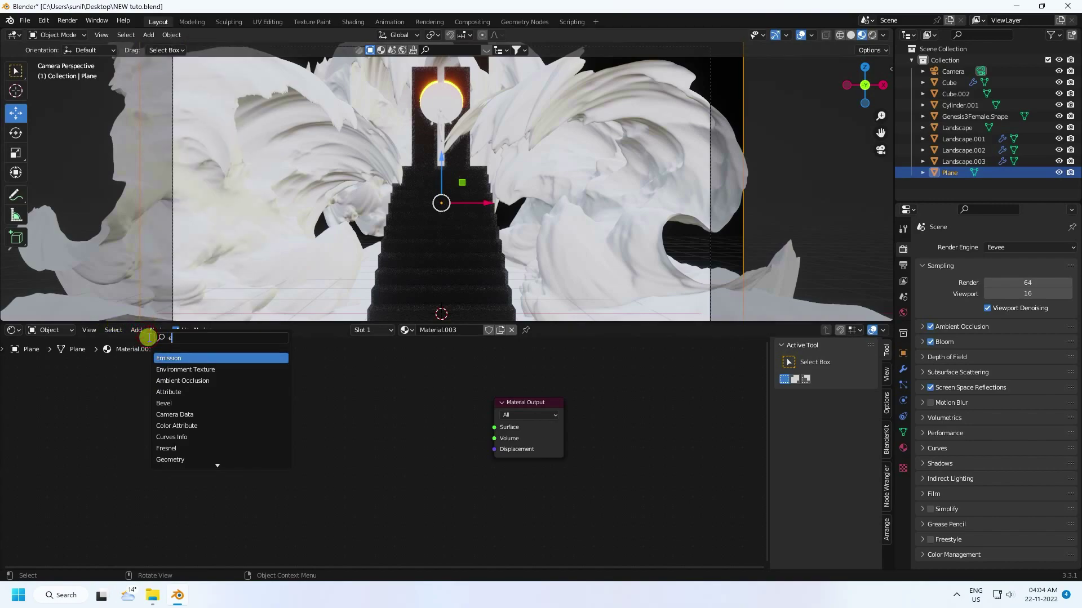
left_click(168, 358)
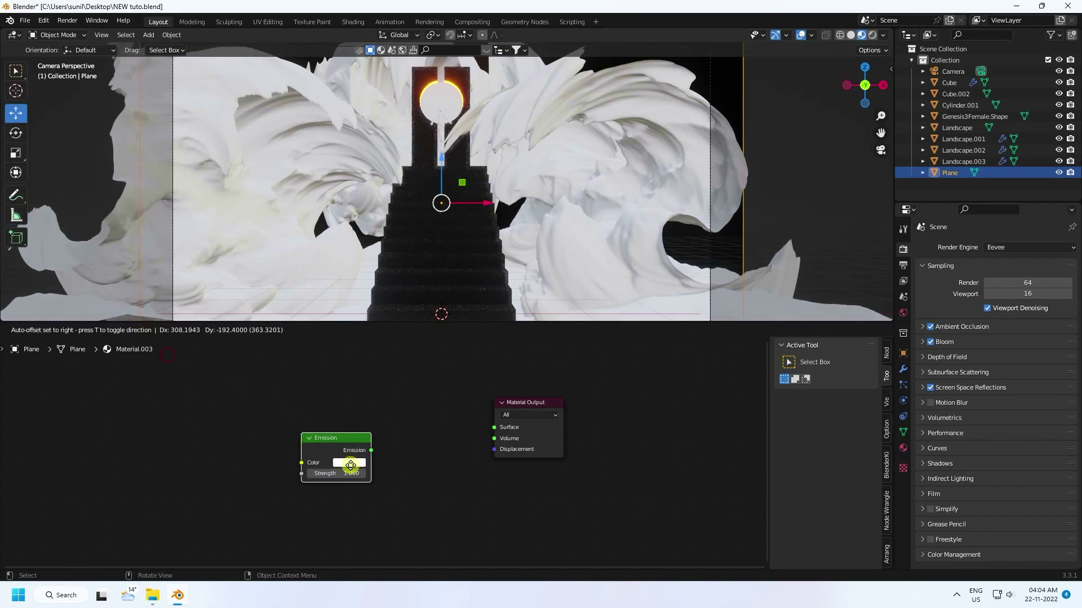
left_click(348, 457)
scroll(347, 458, "up", 1)
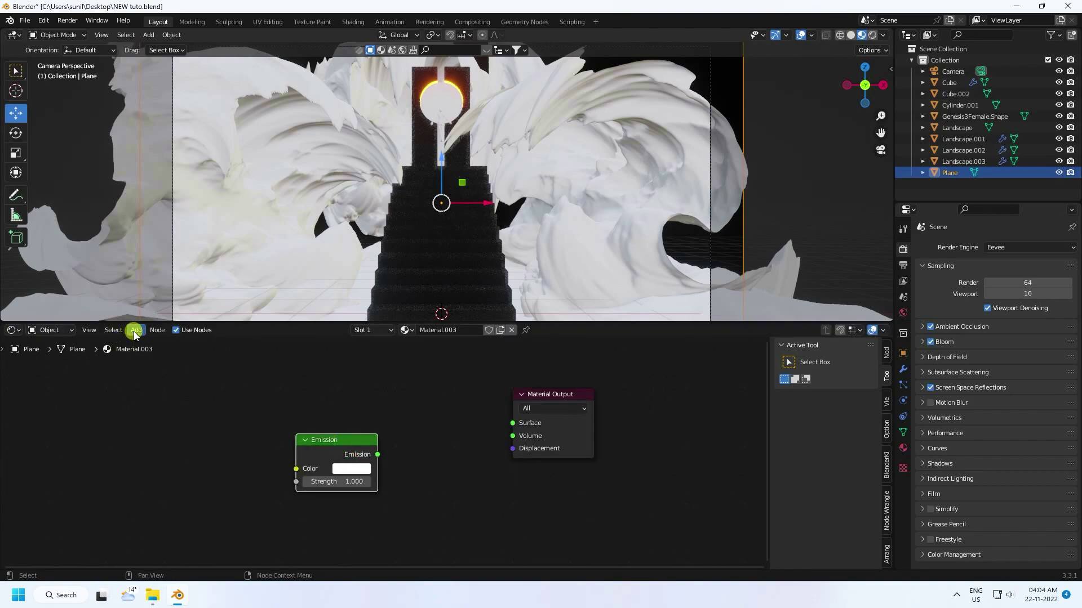
left_click_drag(328, 444, 353, 399)
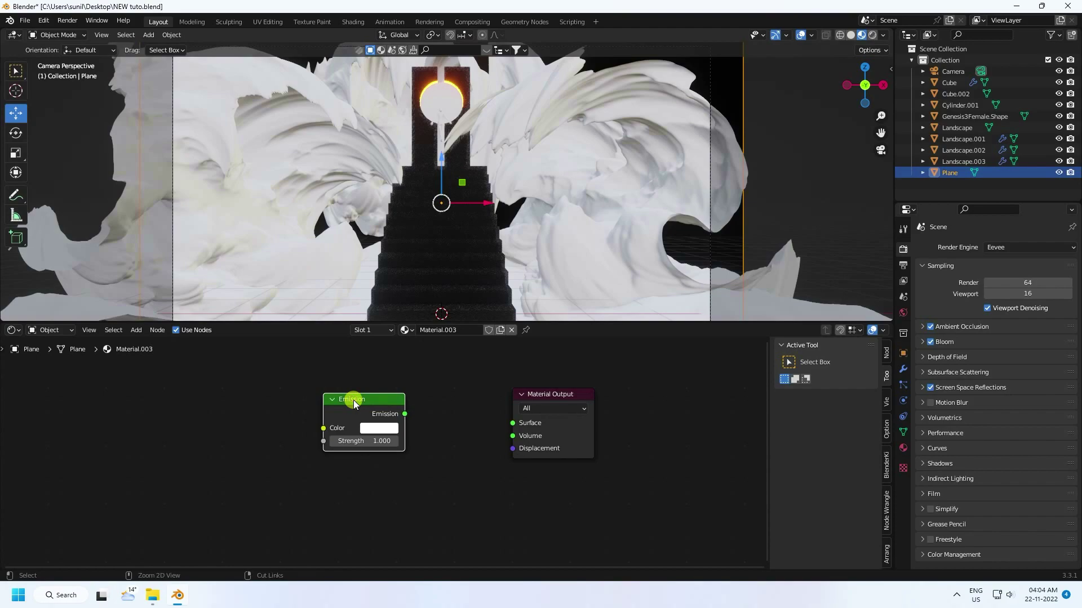
Add a Texture Coordinate, Mapping and Image Texture setup to the Emission color and load stars-67616.jpg as the image.
key("ctrl+t")
middle_click_drag(278, 477, 386, 452)
left_click(380, 442)
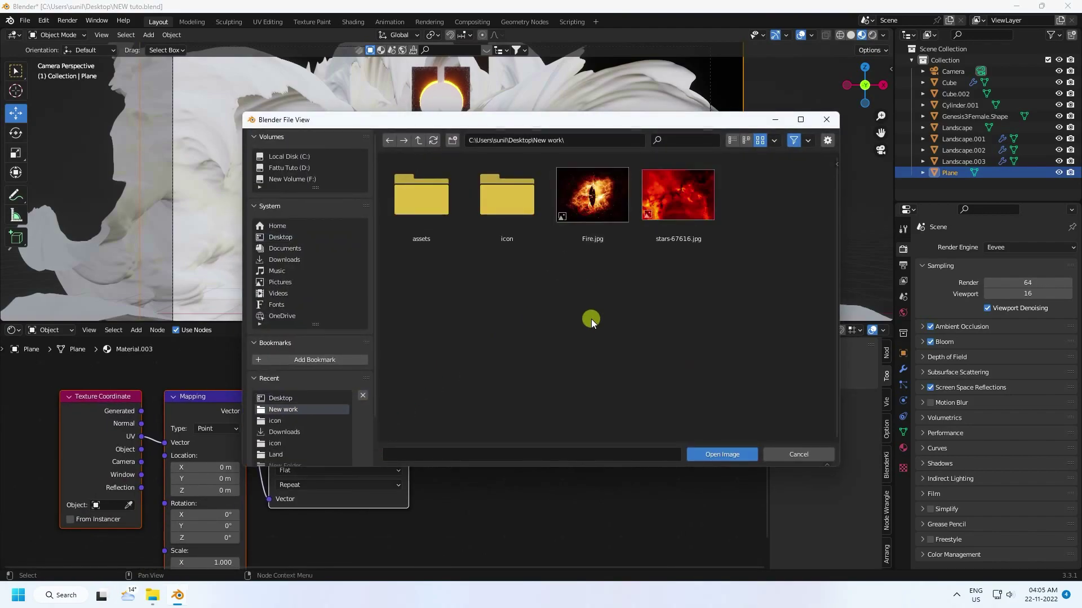
left_click(682, 186)
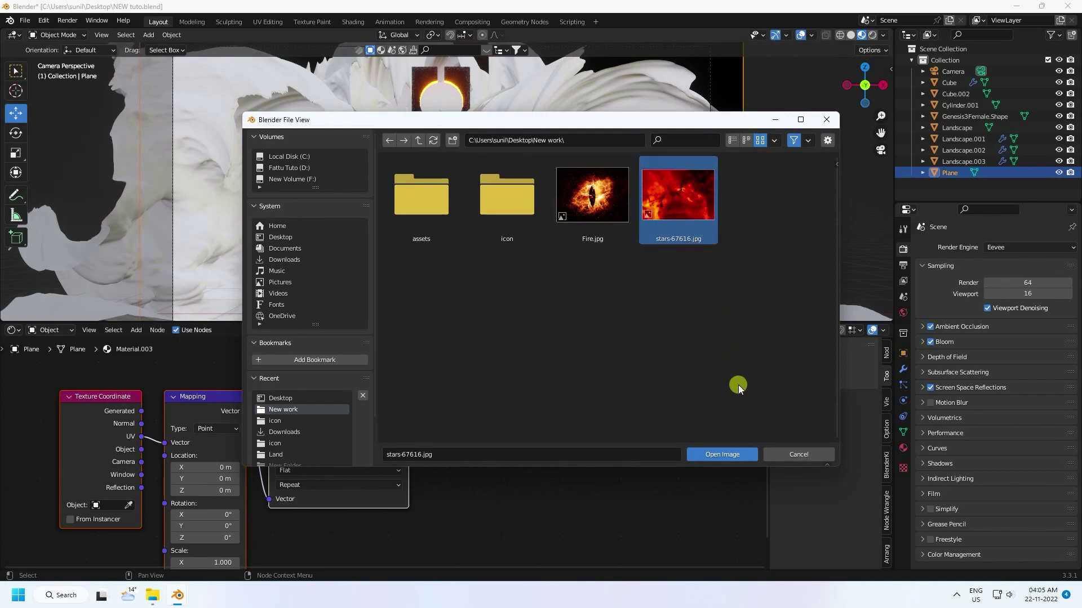
left_click(722, 454)
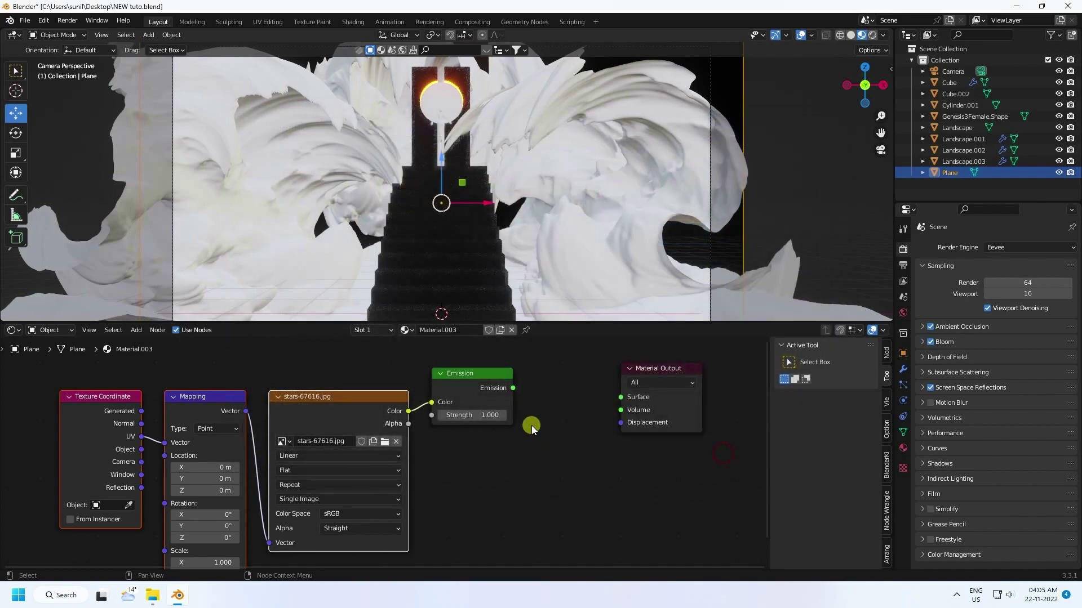
Add a Mix Shader between Emission and Material Output, linking Emission to its first shader input and its output to Surface.
middle_click_drag(531, 425, 467, 427)
left_click_drag(388, 381, 405, 384)
left_click(136, 330)
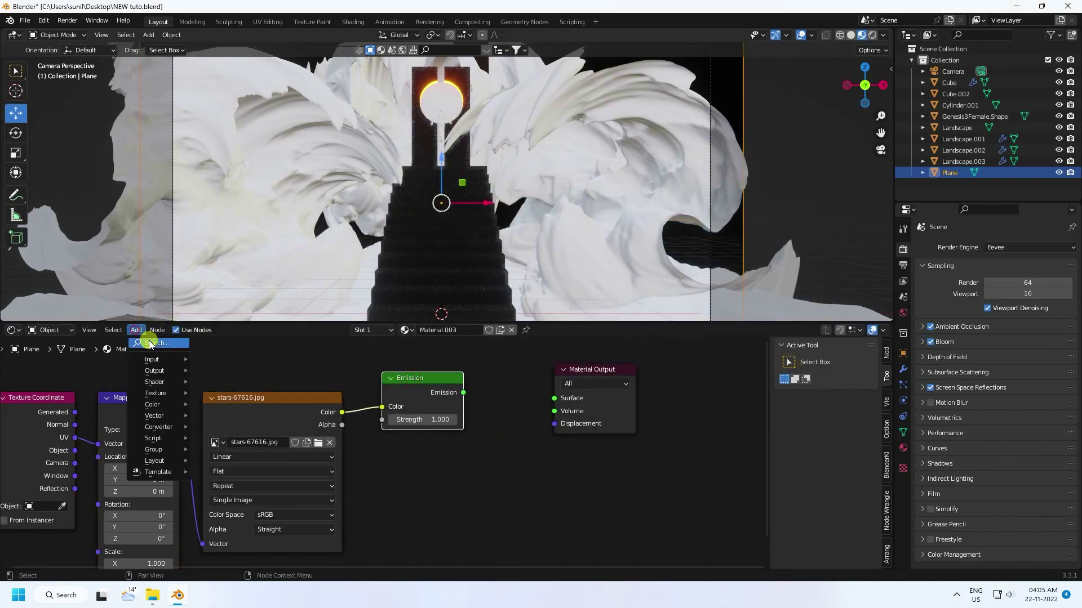
left_click(149, 343)
type("mix")
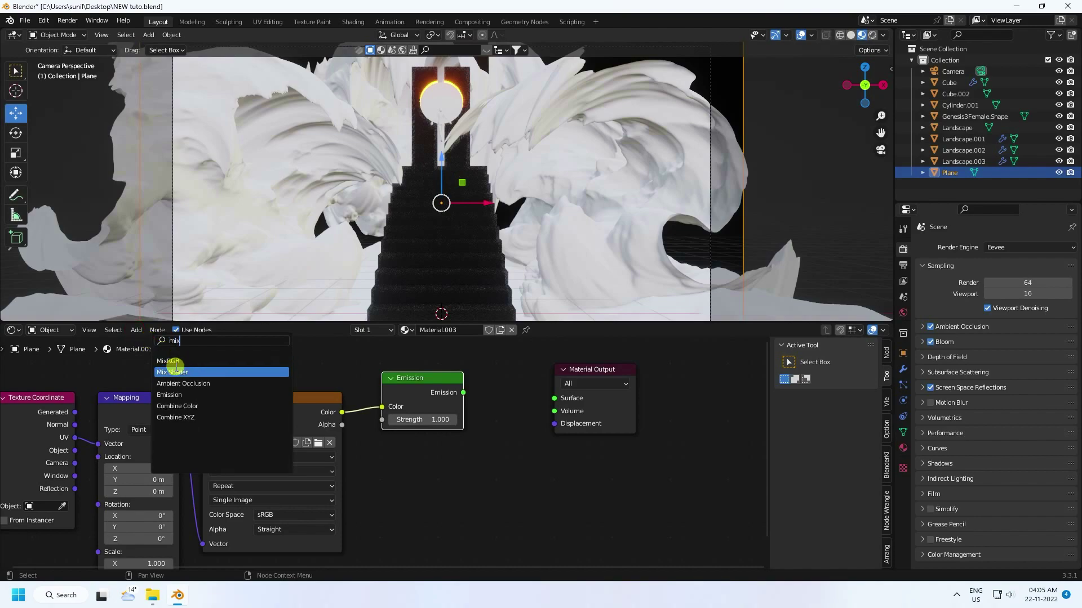
left_click(172, 372)
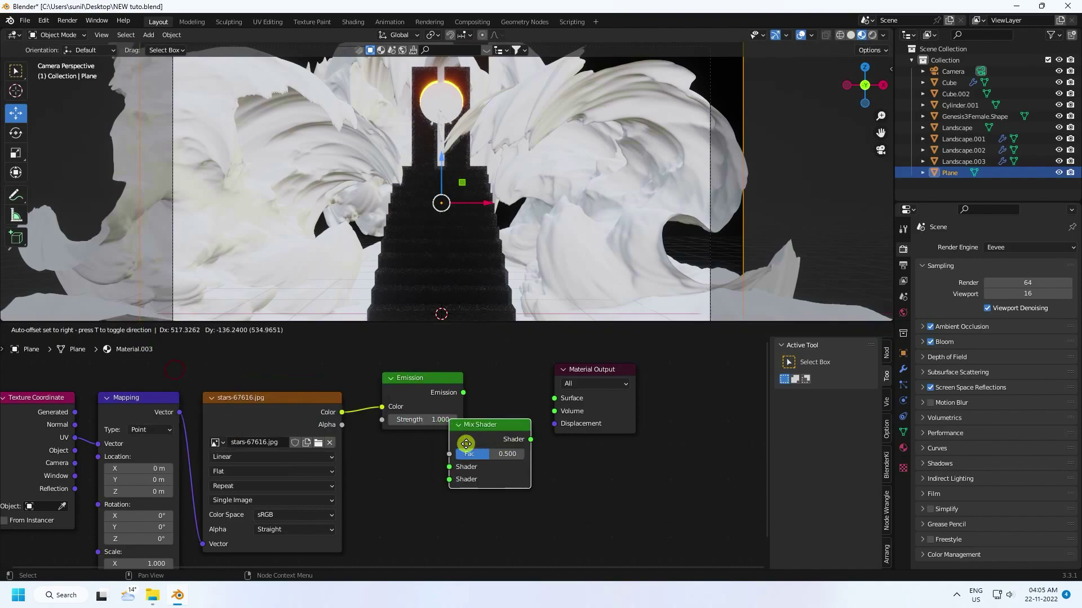
left_click(484, 480)
left_click_drag(579, 369, 638, 370)
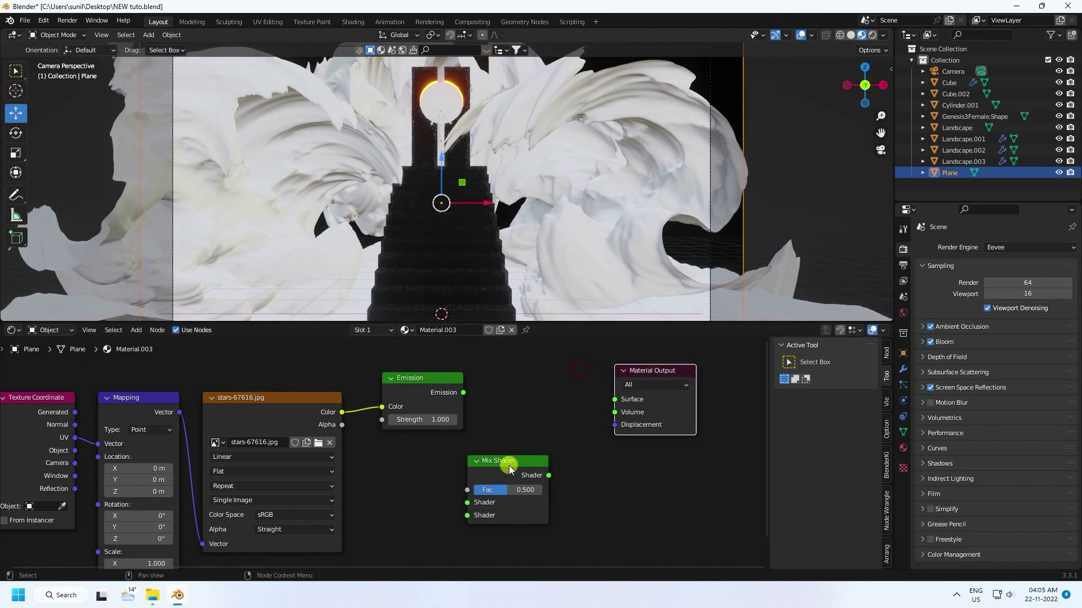
left_click_drag(509, 465, 614, 399)
left_click_drag(413, 385, 498, 435)
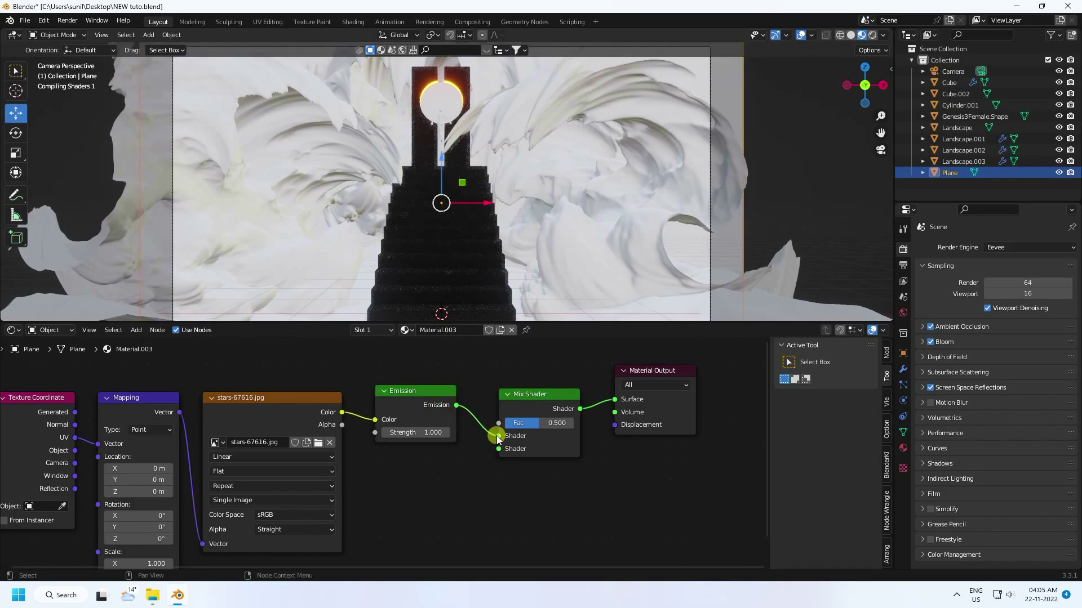
Set the background plane's Emission strength to 7 and check the glow on the plane from an angled view.
scroll(501, 208, "down", 2)
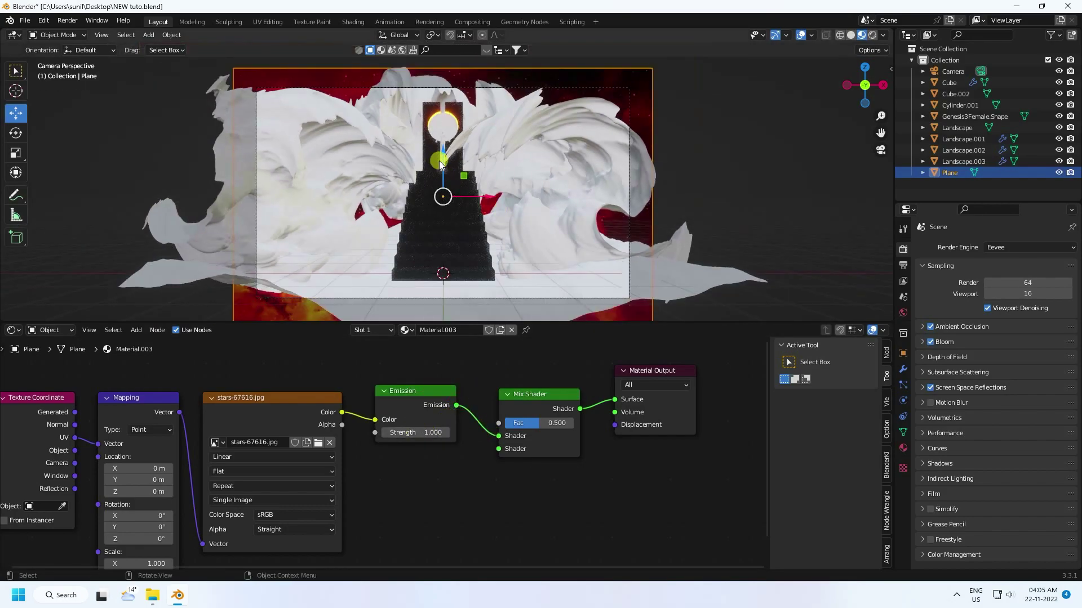
middle_click_drag(455, 185, 382, 204)
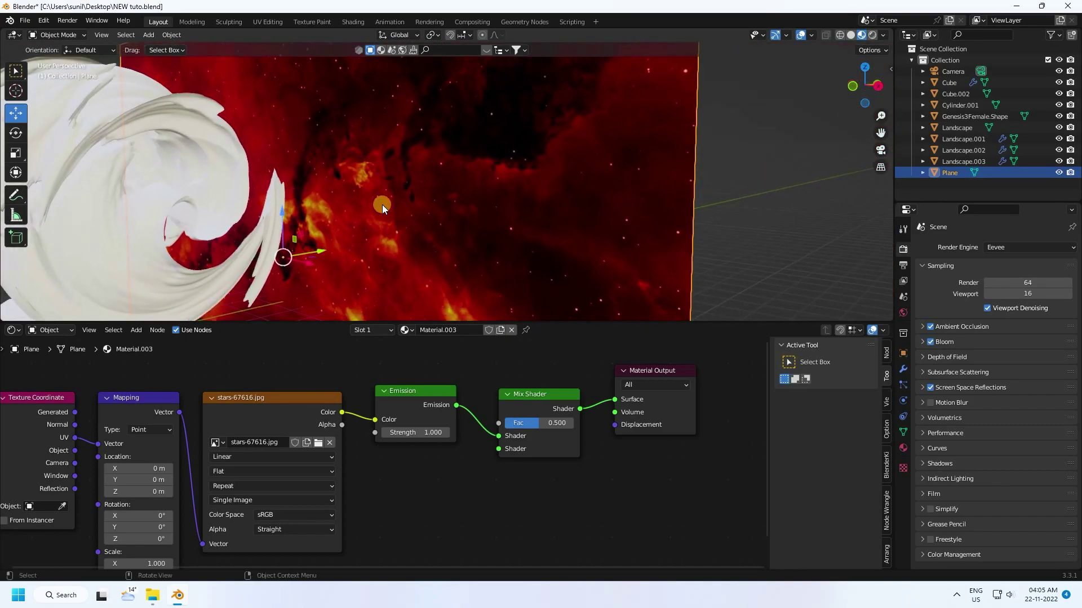
left_click(418, 433)
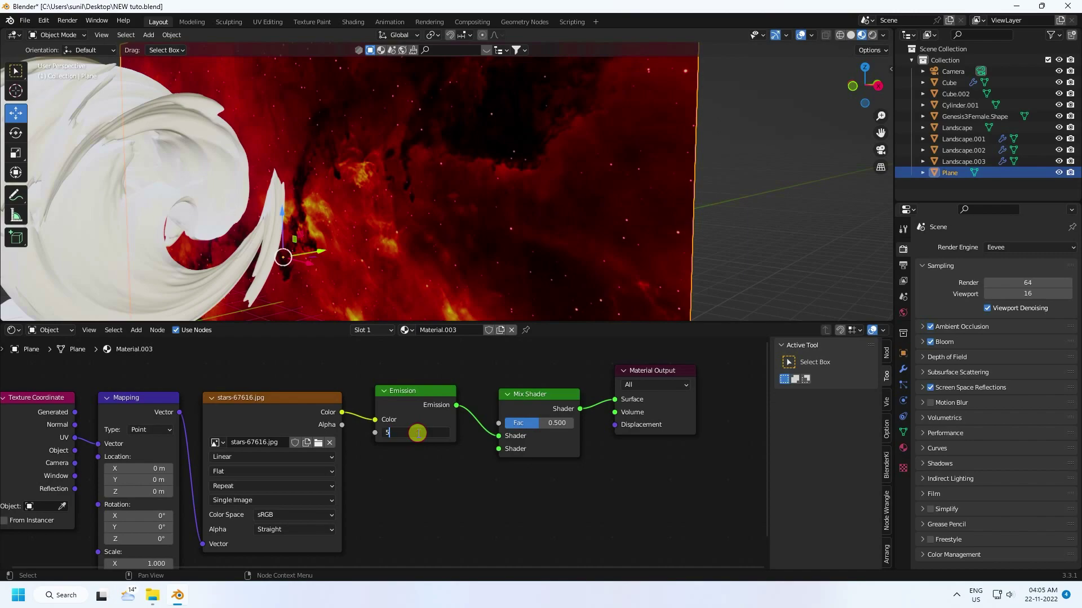
type("7")
key("Return")
middle_click_drag(398, 215, 433, 233)
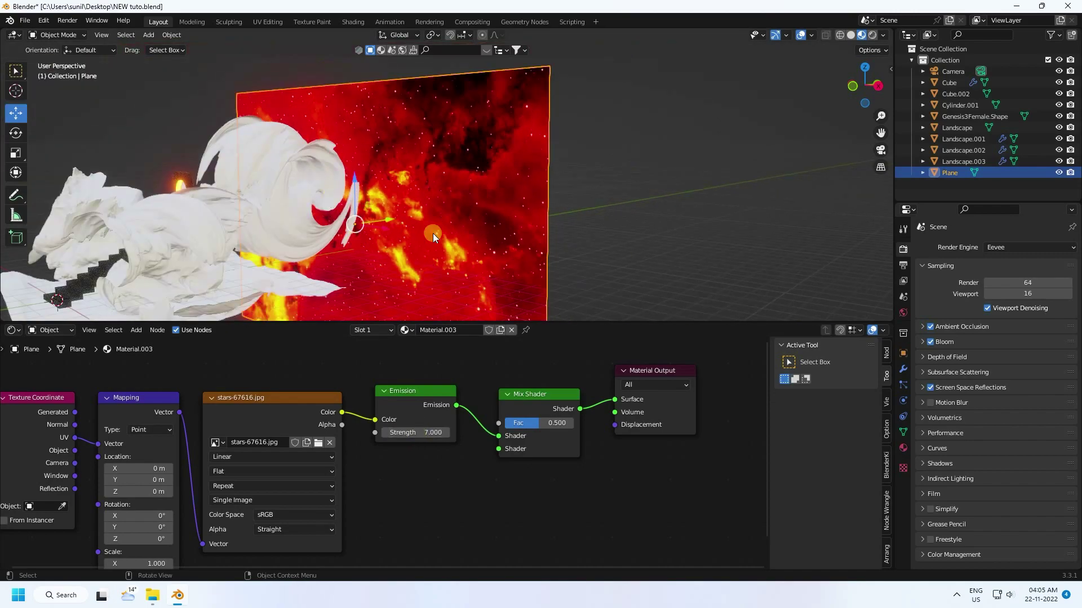
Duplicate the Emission node below the original, feed it the image color and link it to the Mix Shader's second shader input.
left_click(407, 393)
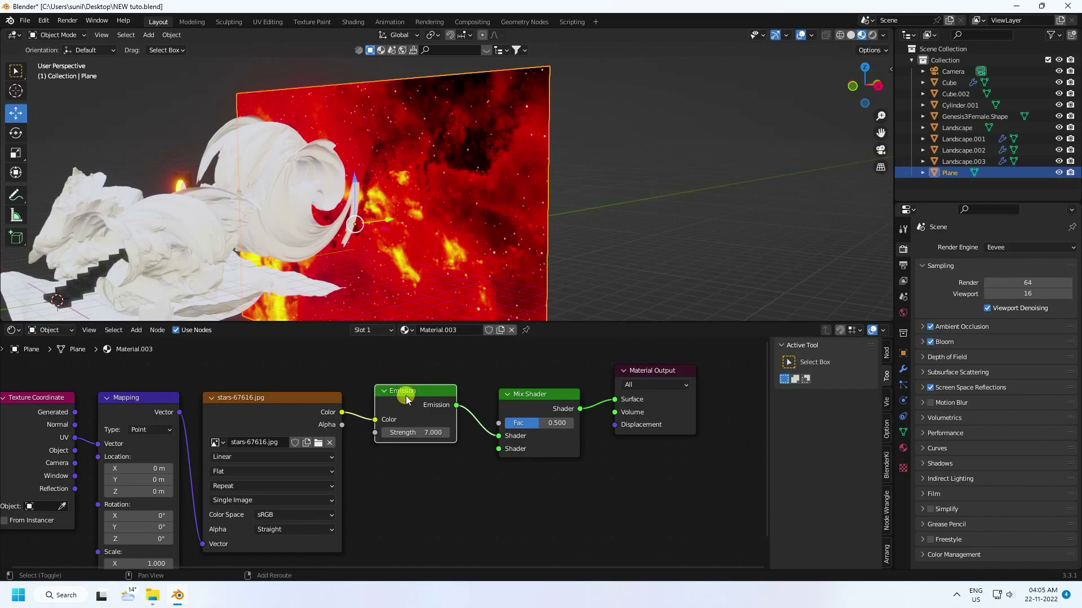
key("shift+d")
left_click(404, 473)
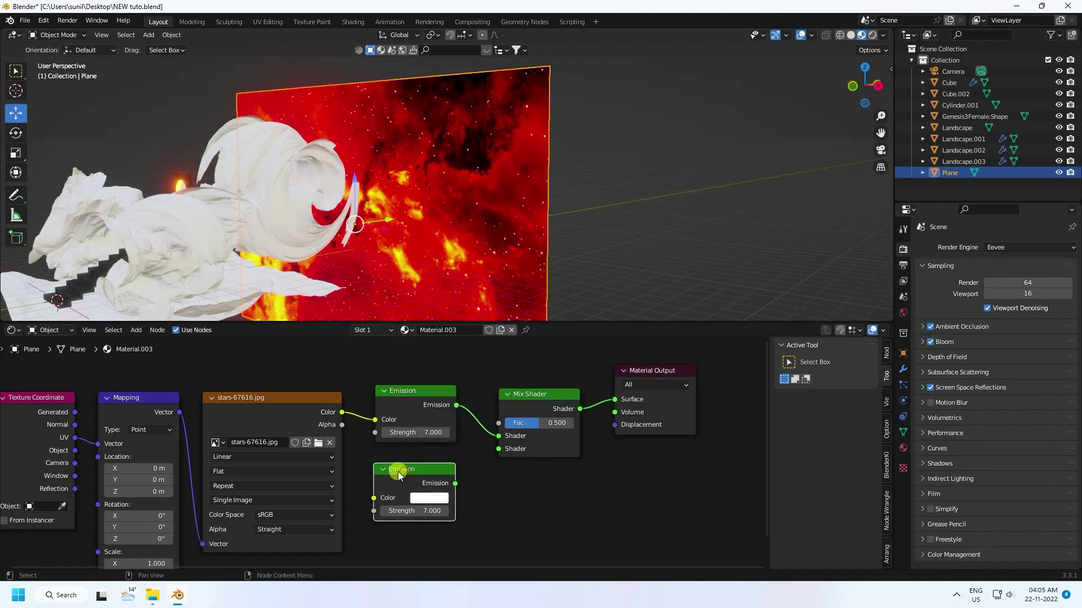
left_click_drag(399, 475, 405, 474)
left_click_drag(342, 412, 359, 456)
left_click_drag(380, 500, 379, 497)
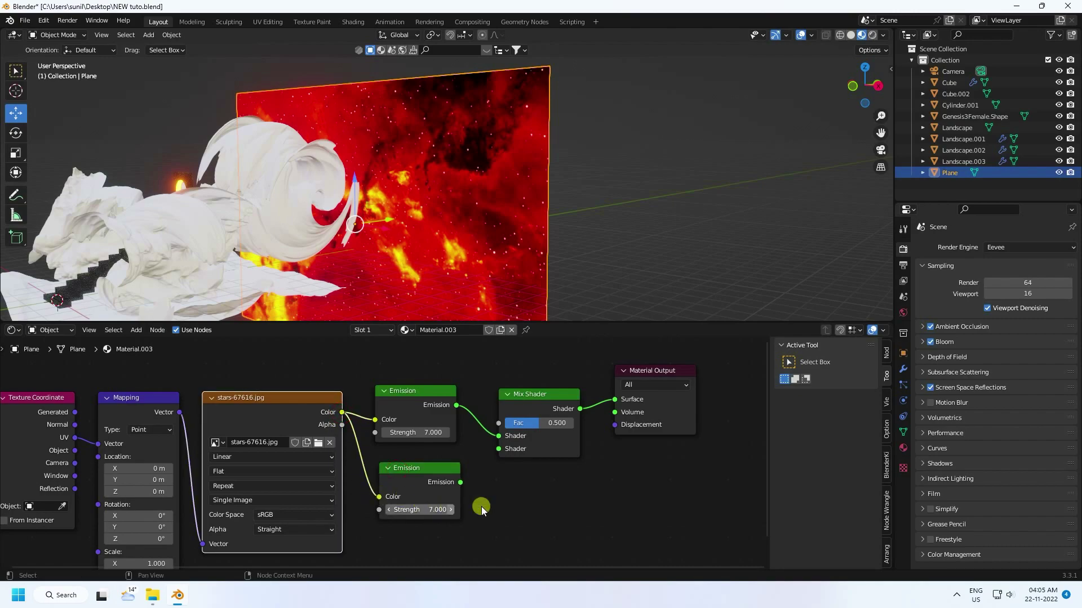
left_click_drag(461, 483, 498, 451)
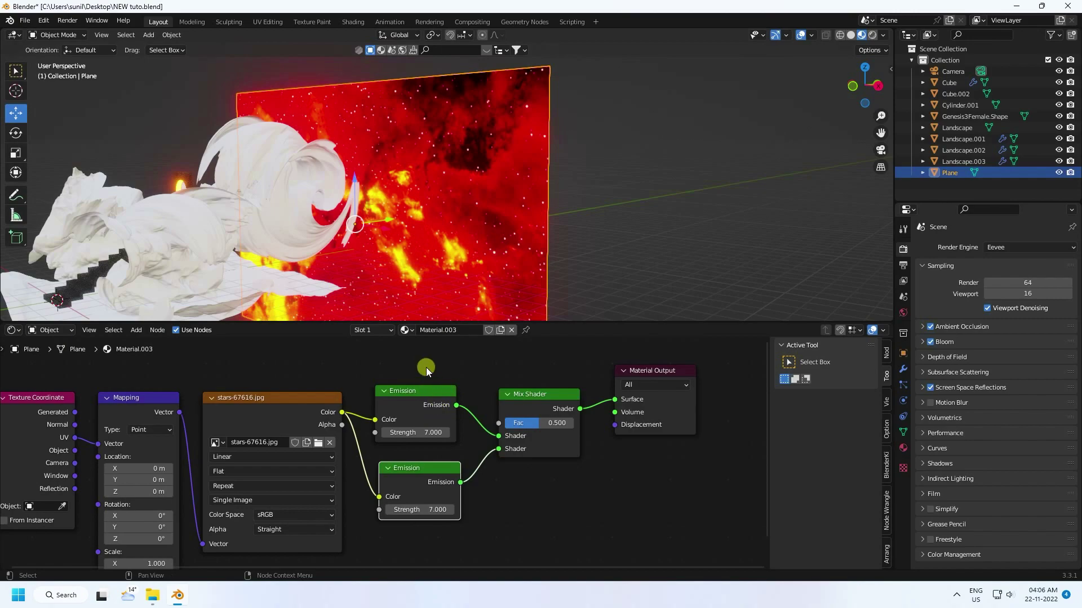
Add a Light Path node above the emission nodes and link its Is Camera Ray output to the Mix Shader's Fac input.
middle_click_drag(426, 368, 452, 423)
left_click(134, 329)
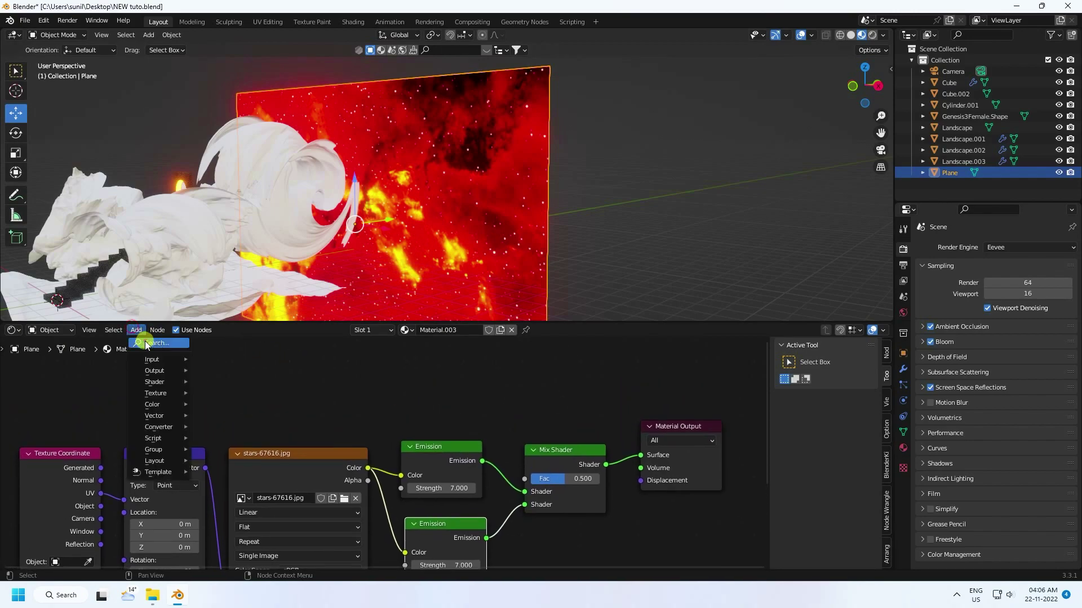
left_click(145, 342)
type("l")
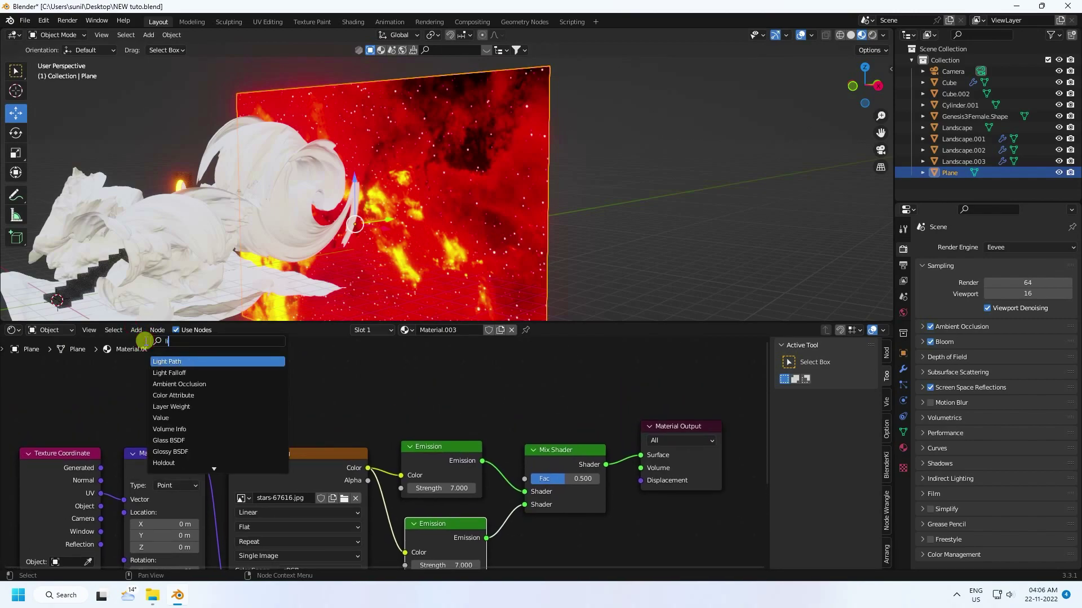
left_click(162, 361)
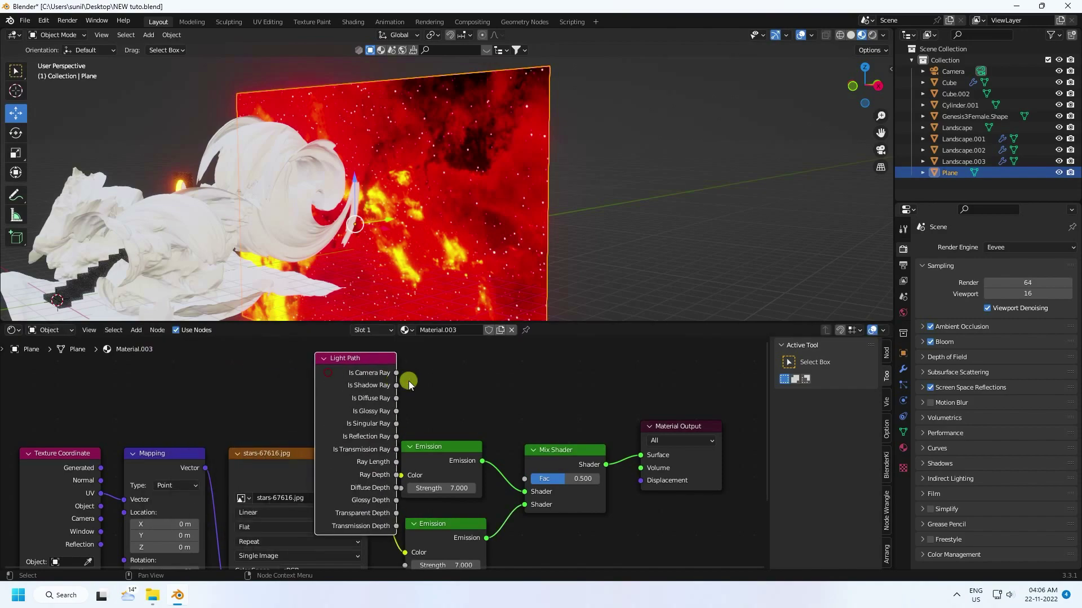
left_click_drag(340, 333, 344, 338)
left_click_drag(361, 436, 354, 402)
right_click(355, 402)
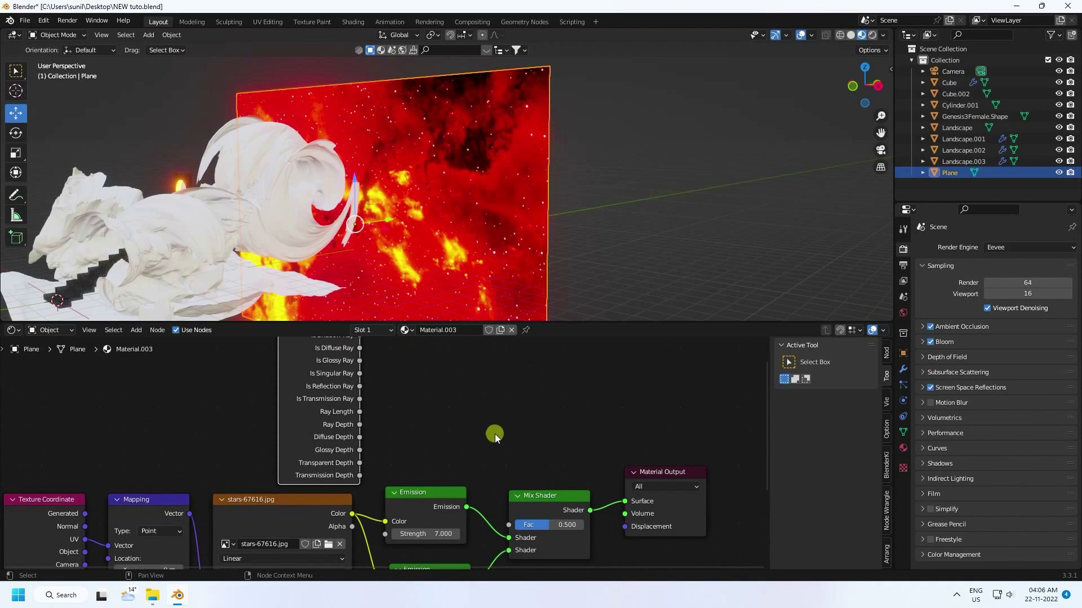
middle_click_drag(324, 404, 273, 417)
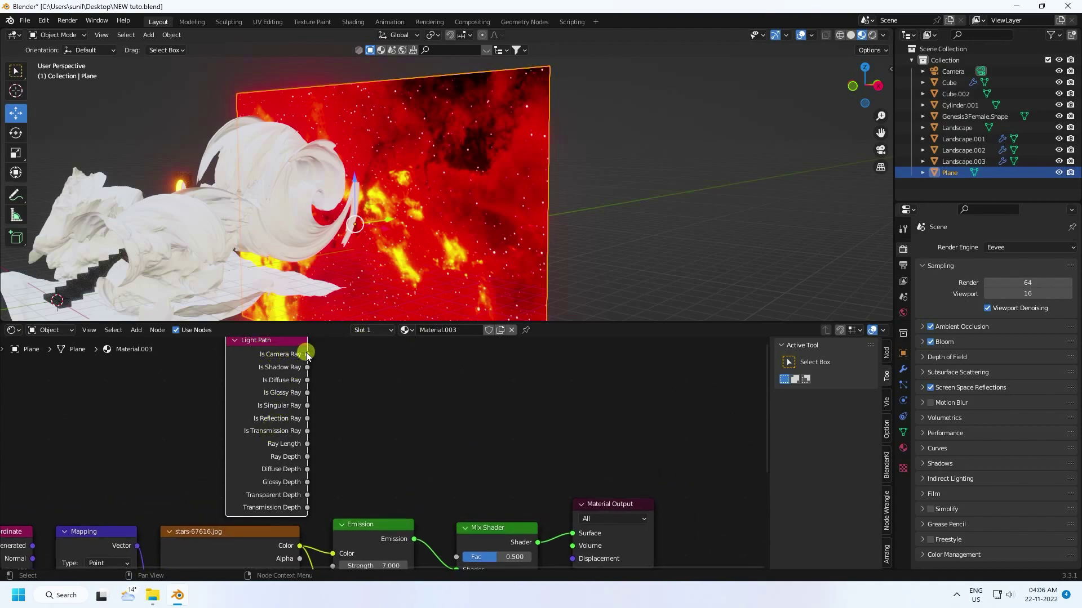
left_click_drag(308, 355, 454, 501)
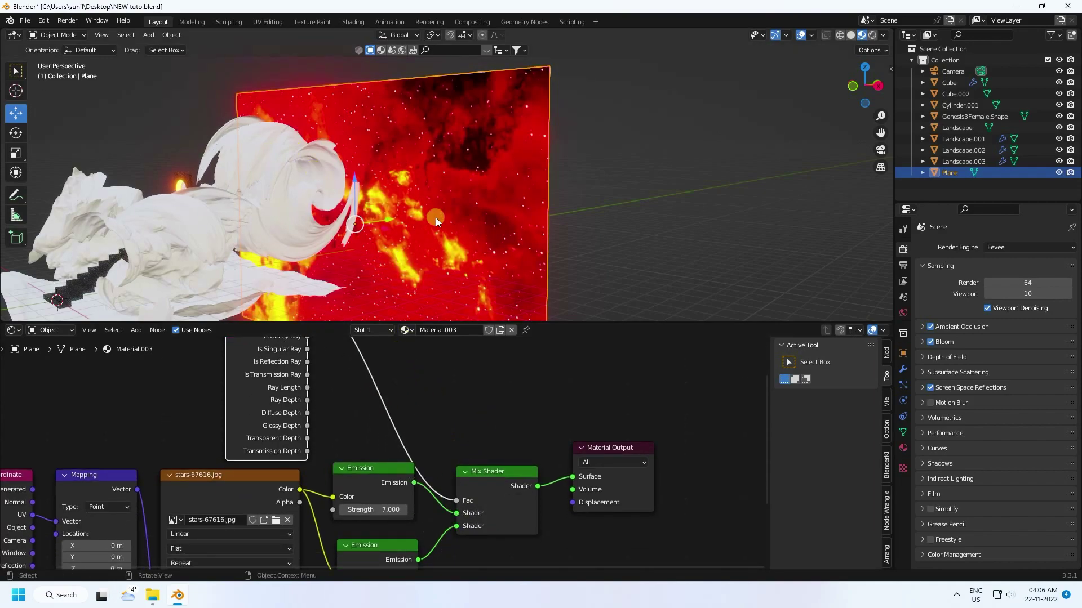
Return to the camera view, select the ground Landscape object and create a new material for it.
key("KP_0")
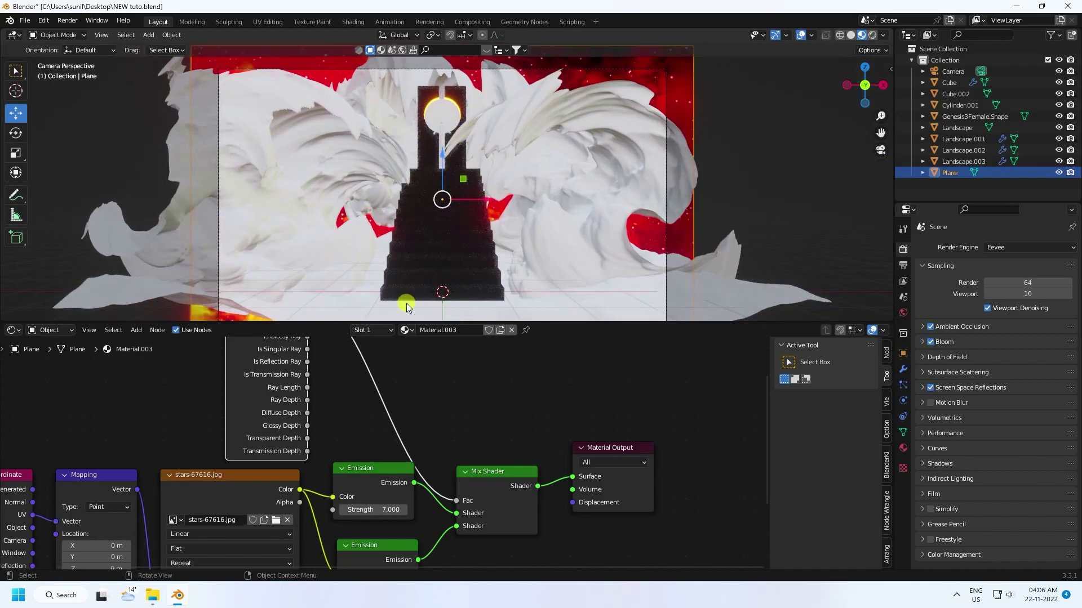
left_click_drag(342, 321, 347, 499)
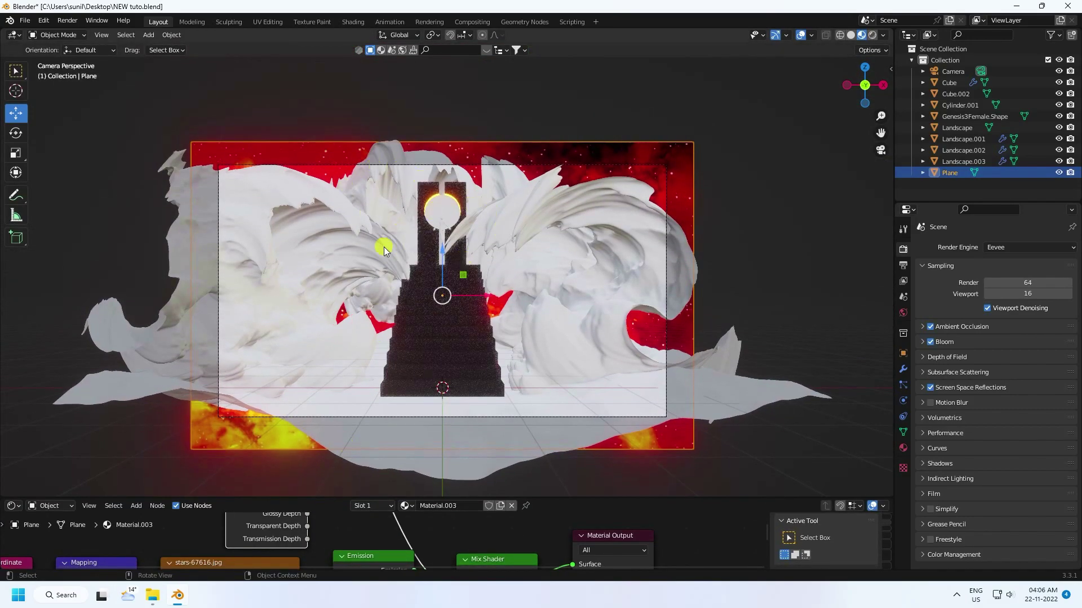
scroll(298, 175, "up", 3)
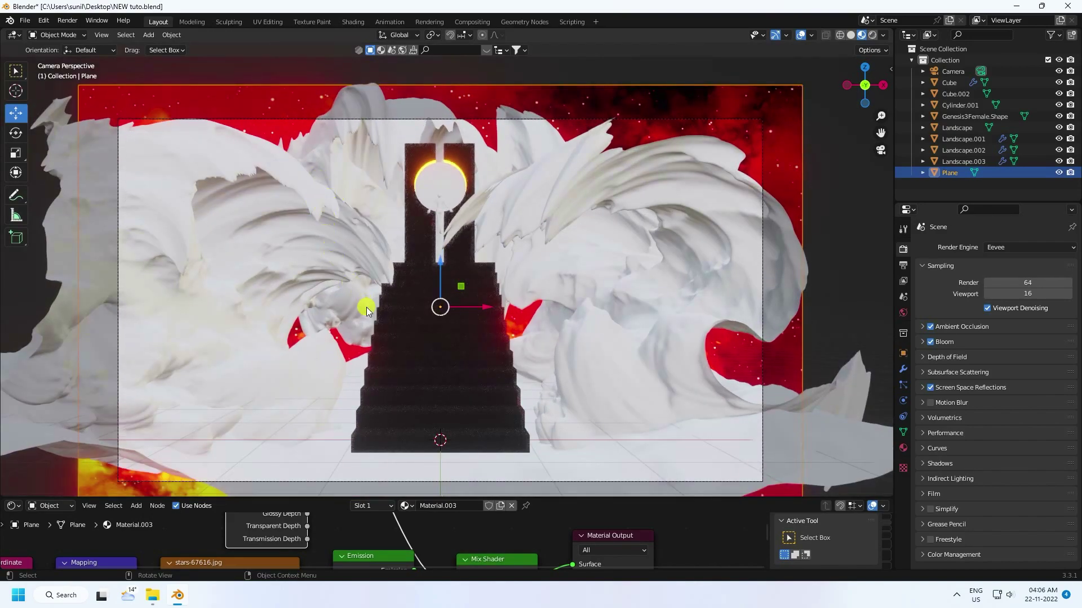
scroll(338, 361, "down", 3, "shift")
left_click(312, 390)
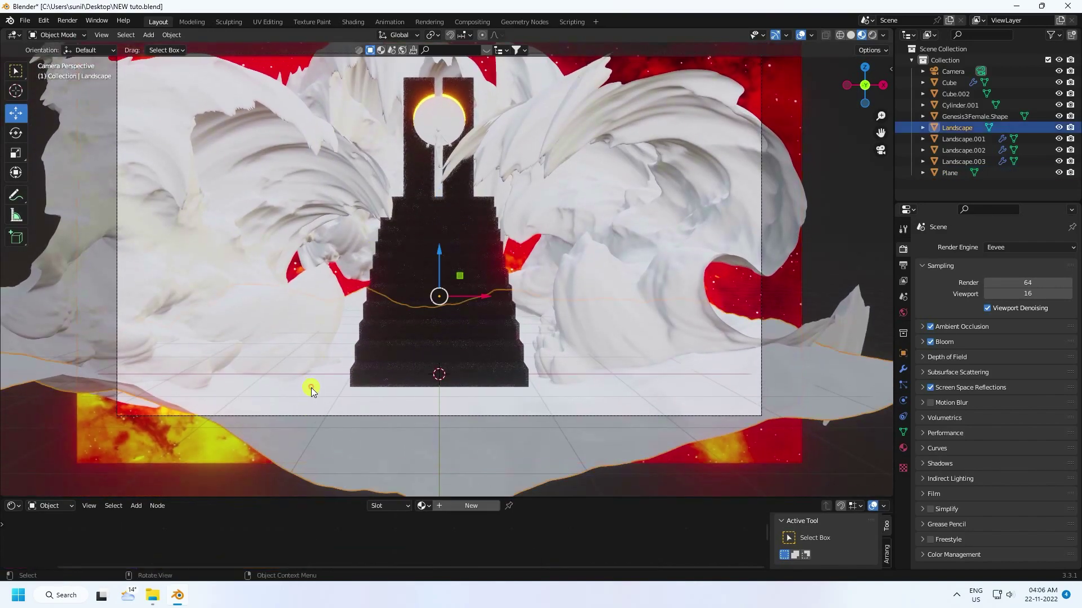
left_click_drag(328, 499, 340, 329)
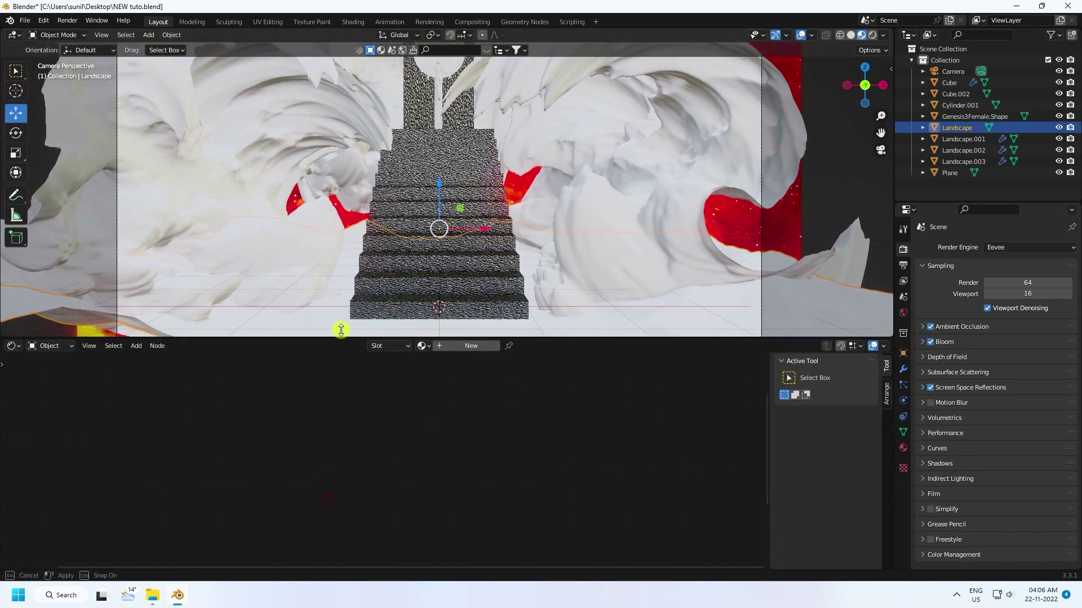
left_click(451, 338)
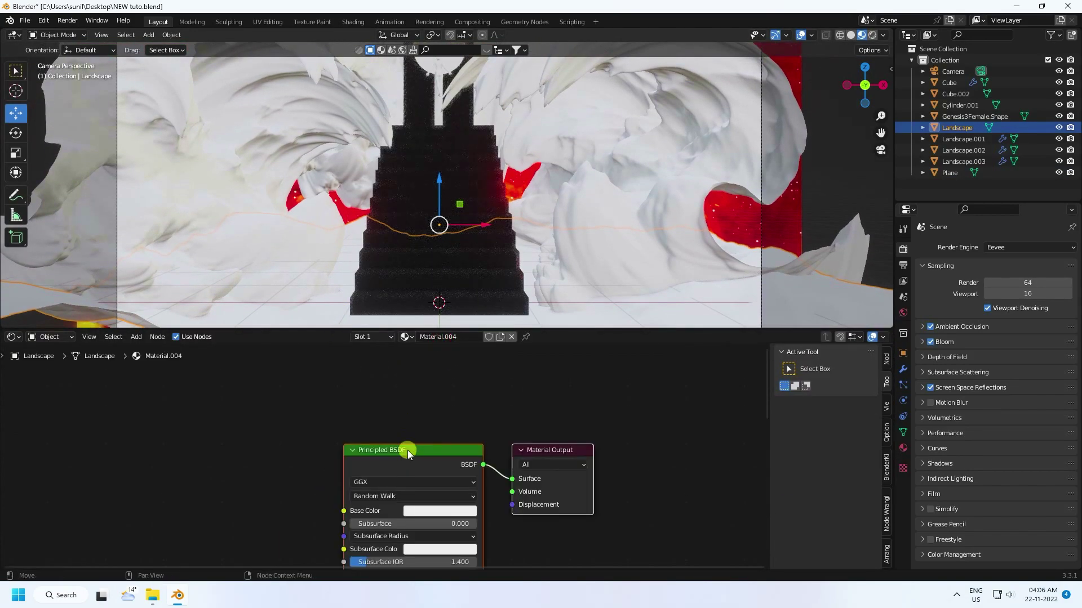
Darken the ground landscape's Principled BSDF base color to near black.
scroll(394, 445, "down", 4, "shift")
left_click(431, 426)
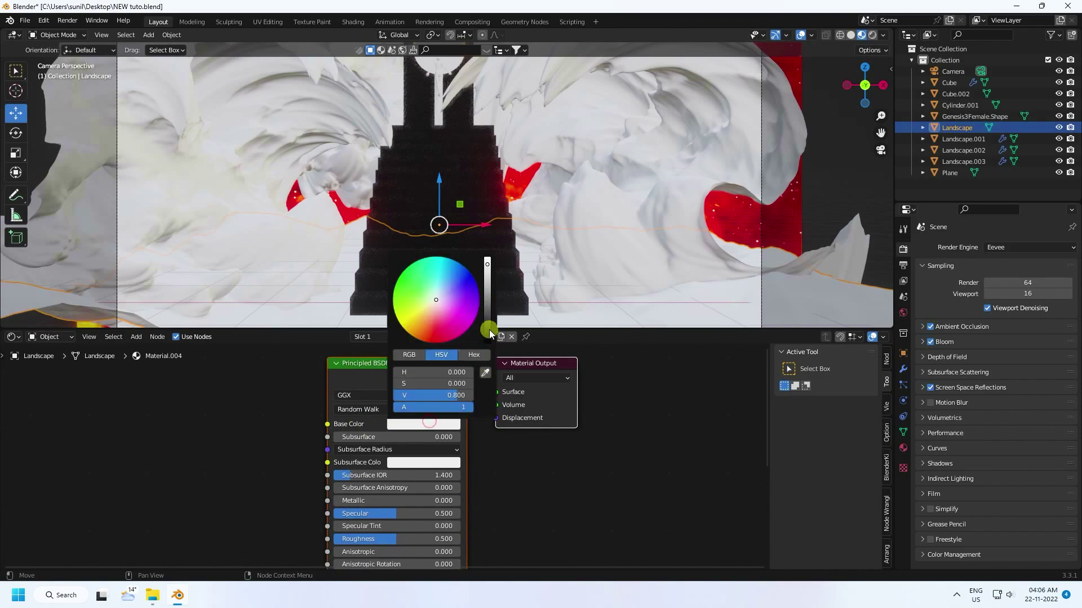
left_click_drag(489, 330, 488, 338)
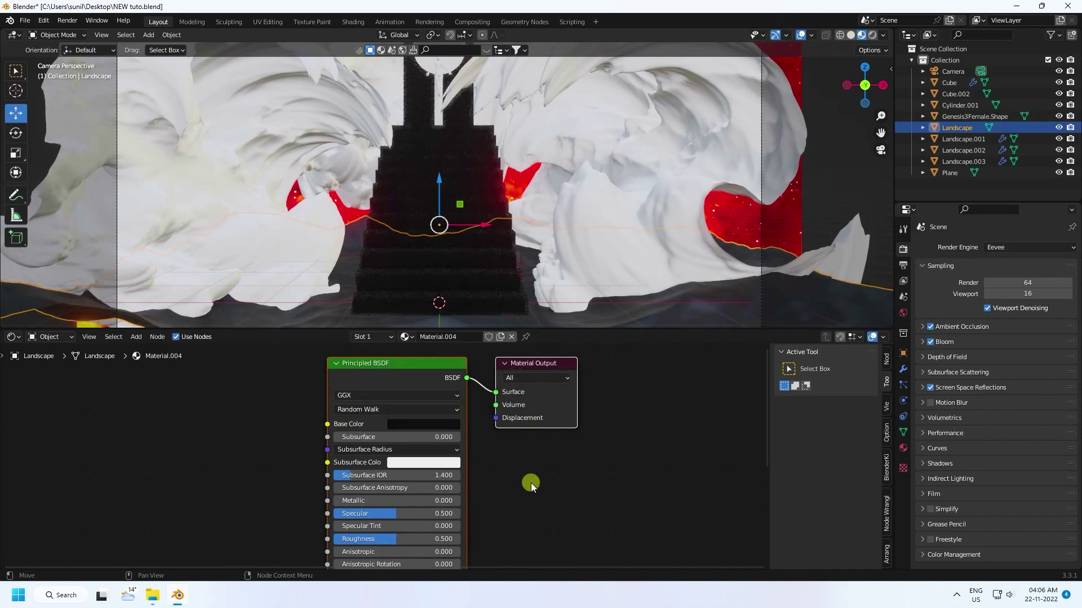
Set the ground material's Metallic to 0.5 and Roughness to 0.2, and inspect the surface from an angled view.
scroll(531, 483, "down", 3, "shift")
left_click(362, 438)
type("0.5")
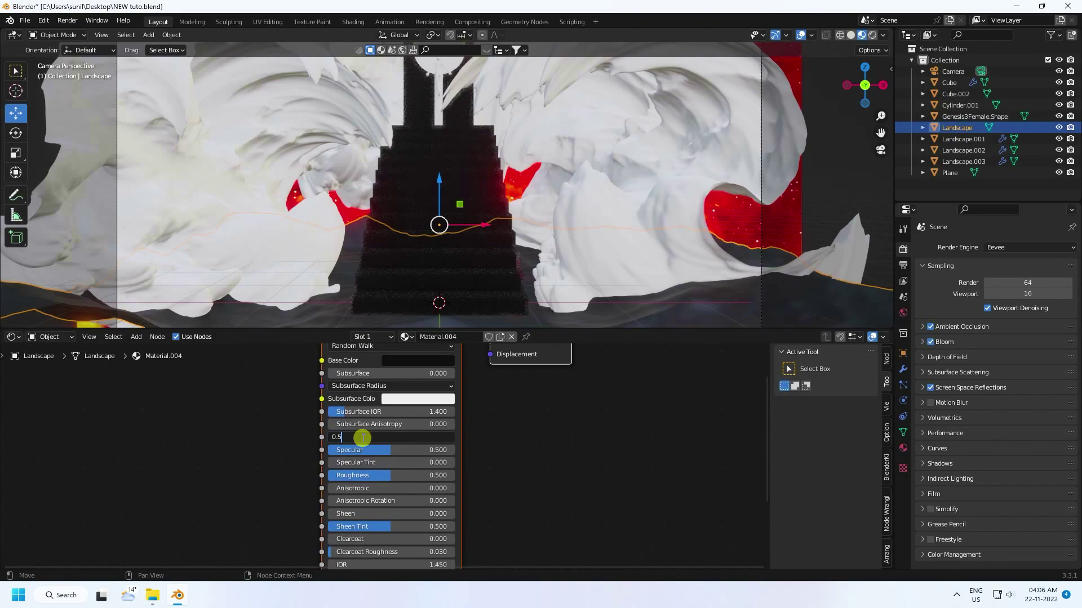
key("Return")
scroll(452, 445, "down", 1, "shift")
left_click(357, 447)
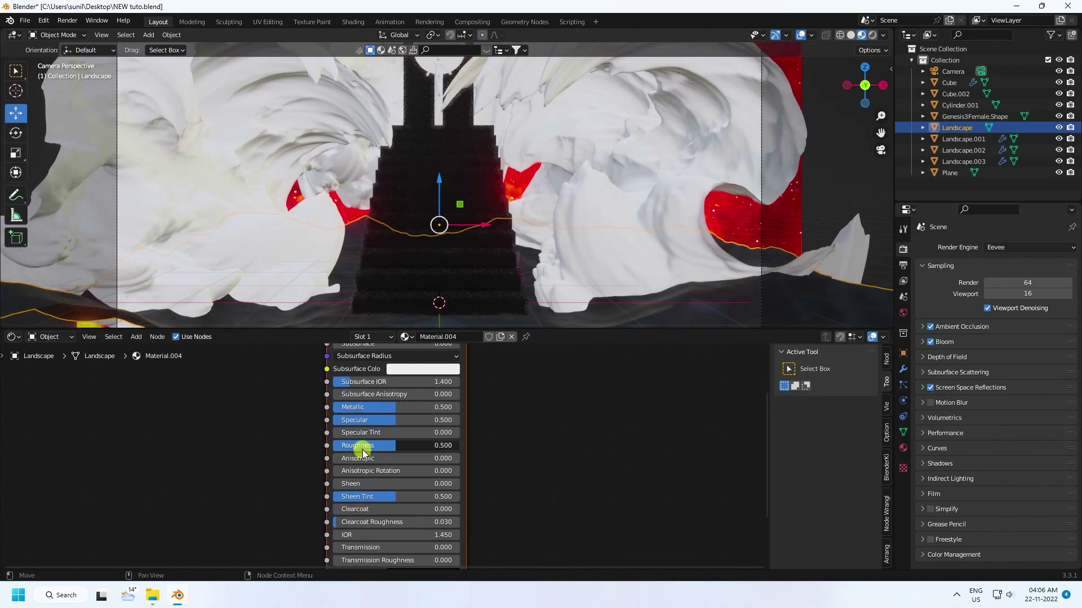
type("0")
left_click(362, 446)
type("0.2")
key("Return")
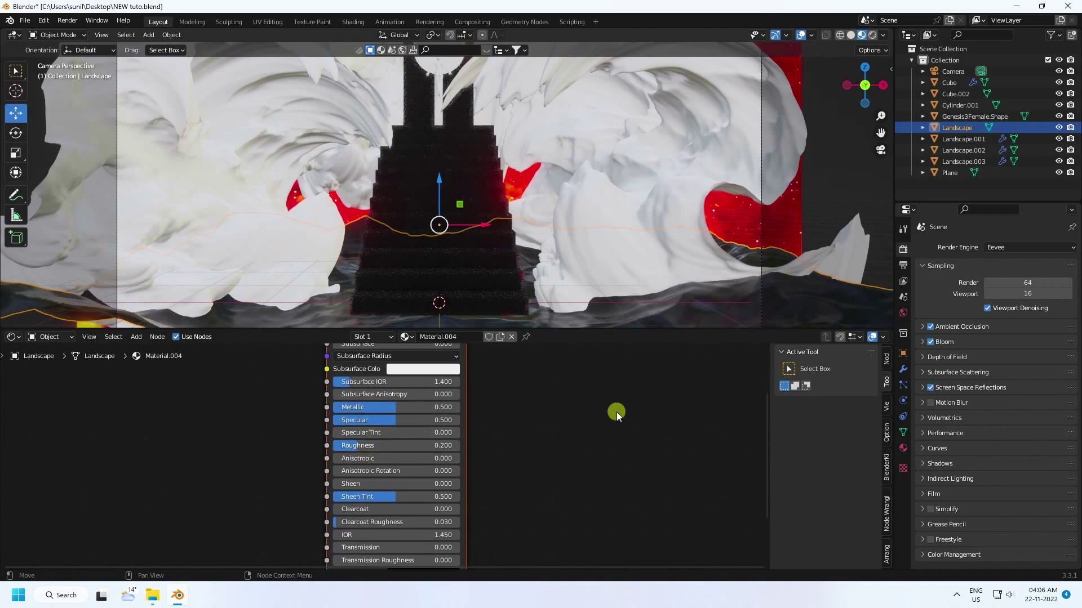
scroll(397, 265, "down", 5)
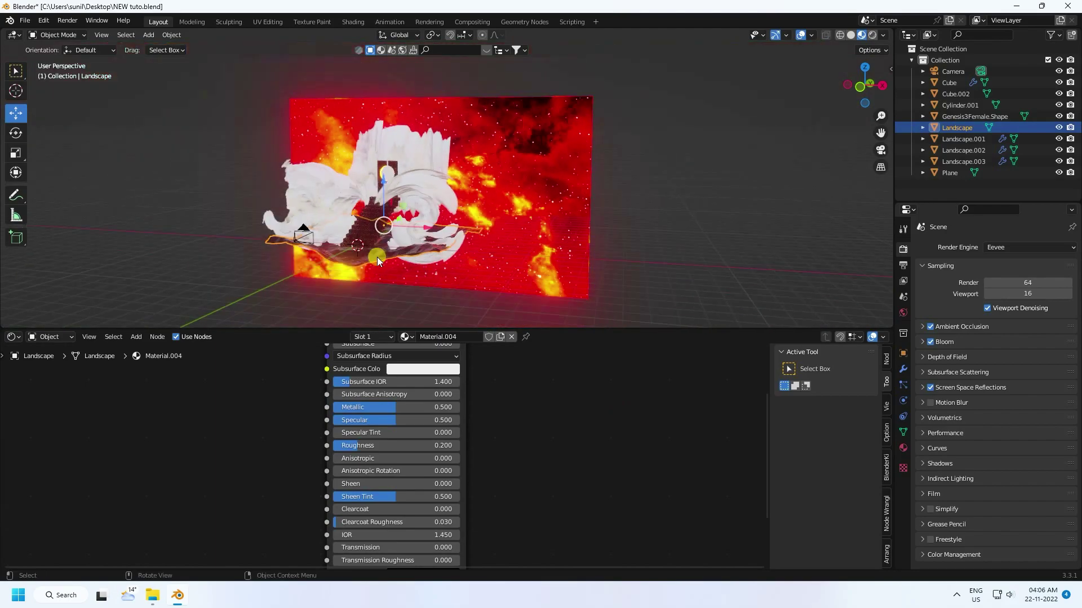
middle_click_drag(377, 257, 439, 201)
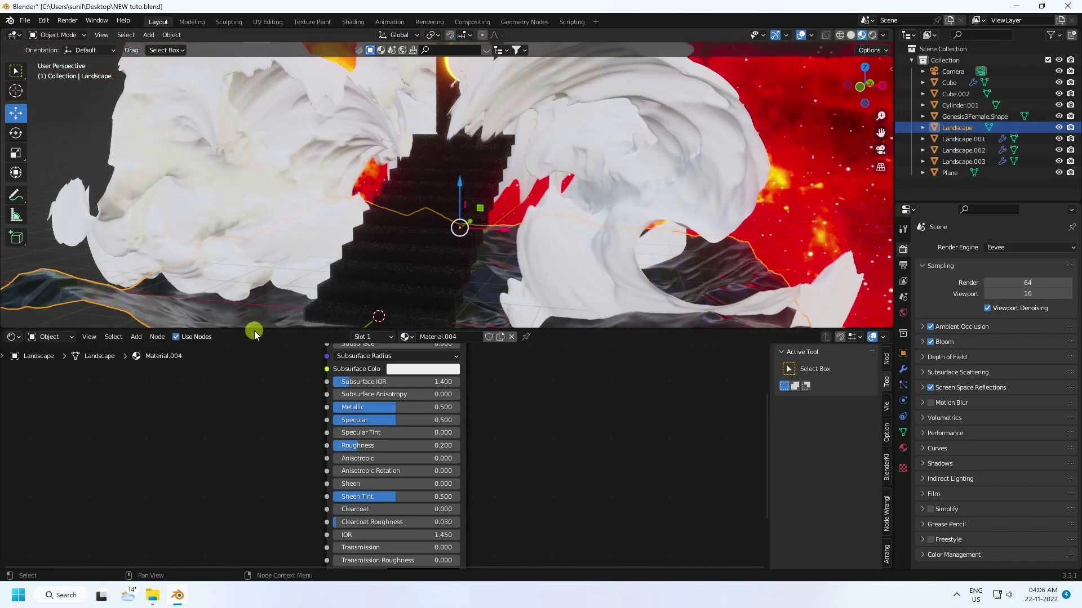
Set the world background color to black and save the file.
left_click_drag(255, 330, 245, 521)
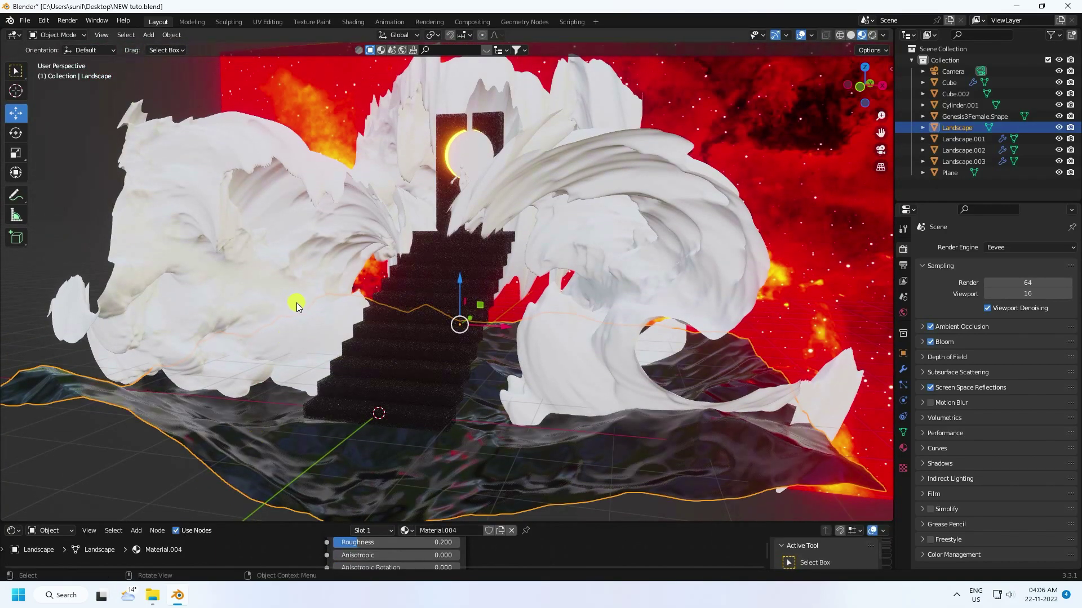
left_click(905, 315)
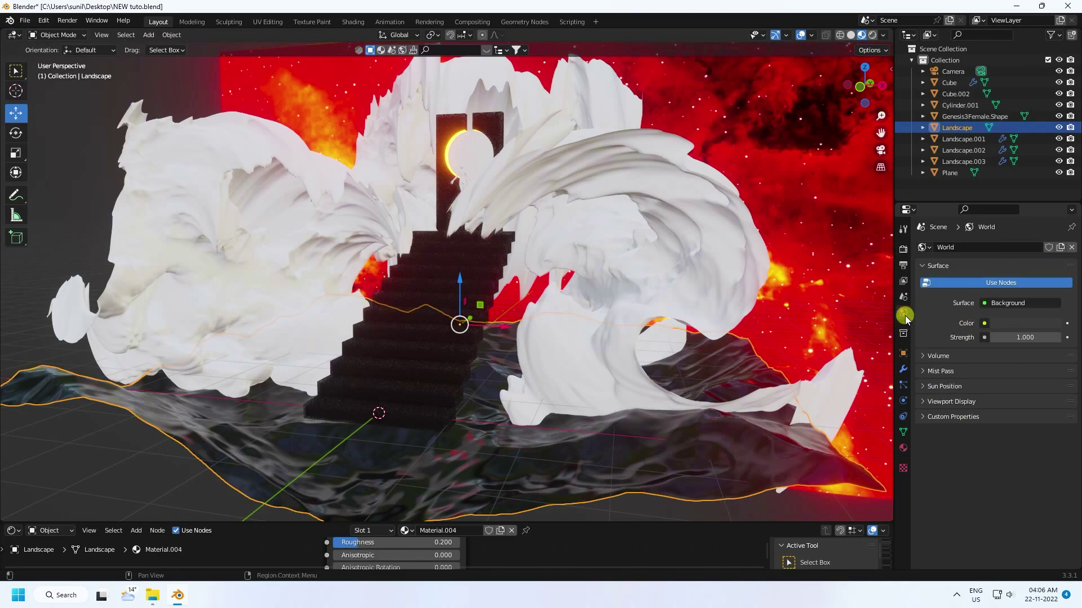
left_click(1012, 325)
left_click_drag(1051, 231, 1049, 265)
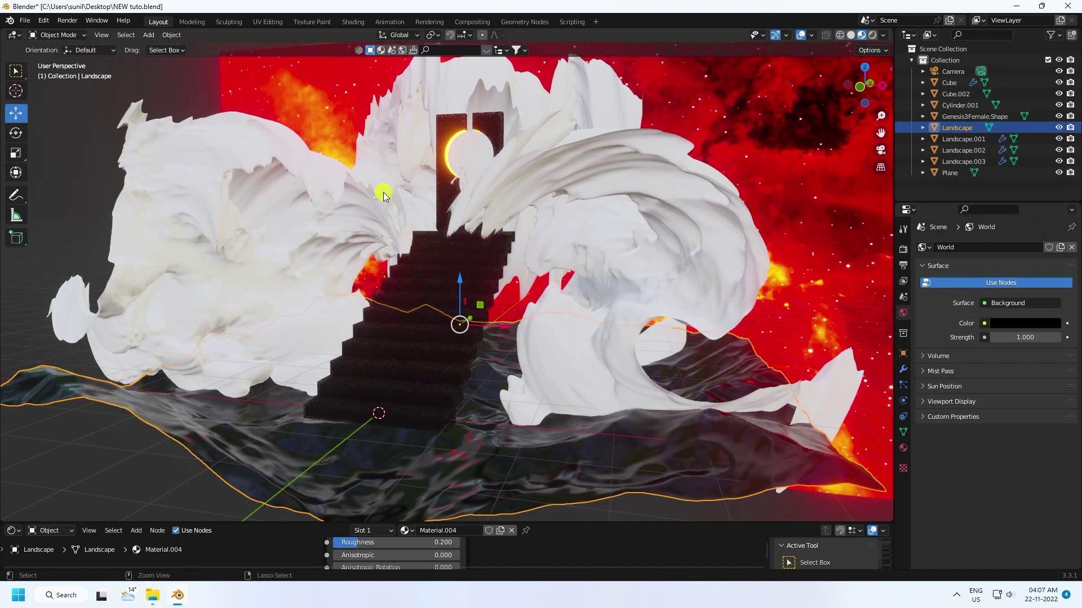
key("ctrl+s")
Switch to the camera view with rendered shading and shrink the node editor to enlarge the 3D viewport.
key("KP_0")
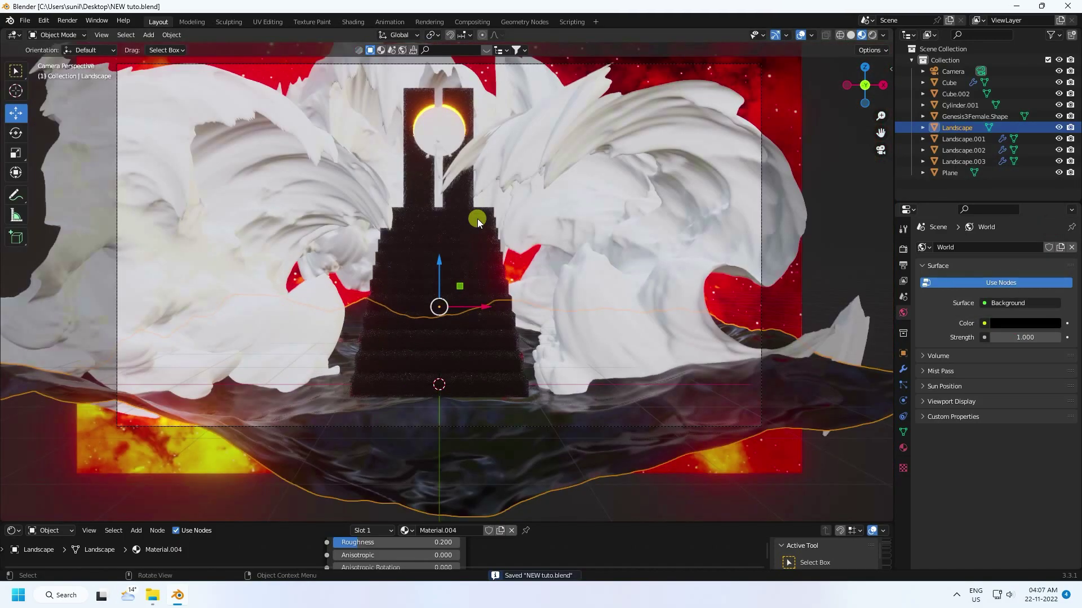
left_click(873, 34)
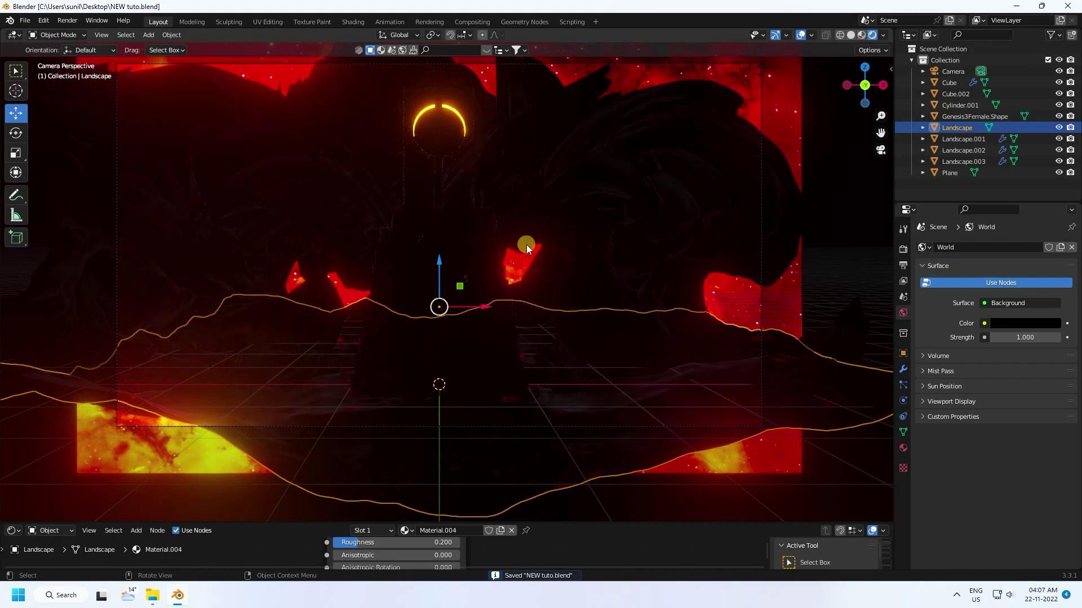
middle_click_drag(478, 259, 486, 302, "shift")
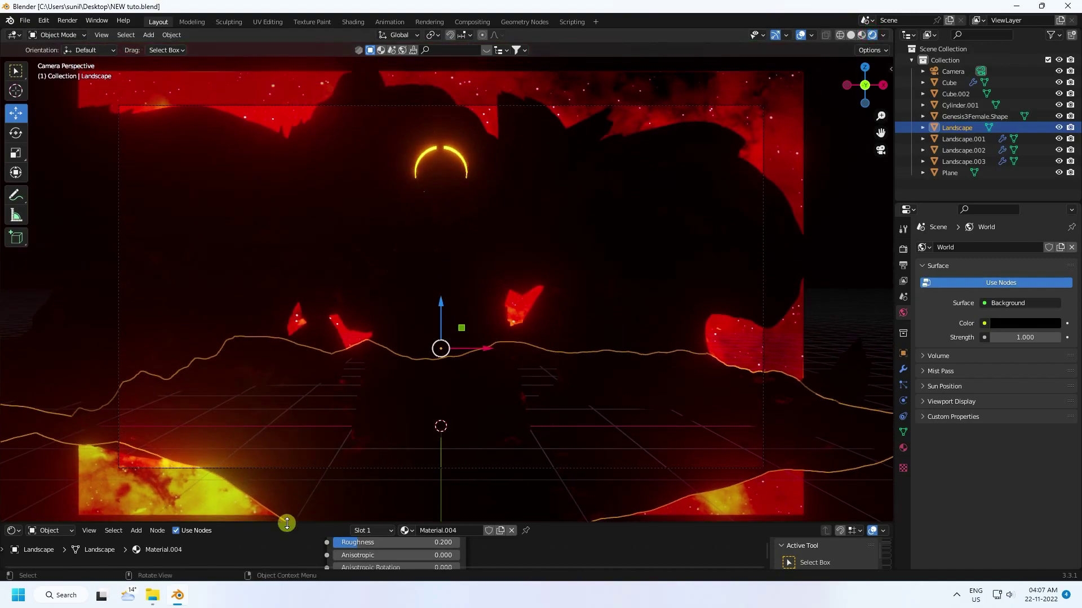
left_click_drag(286, 528, 282, 572)
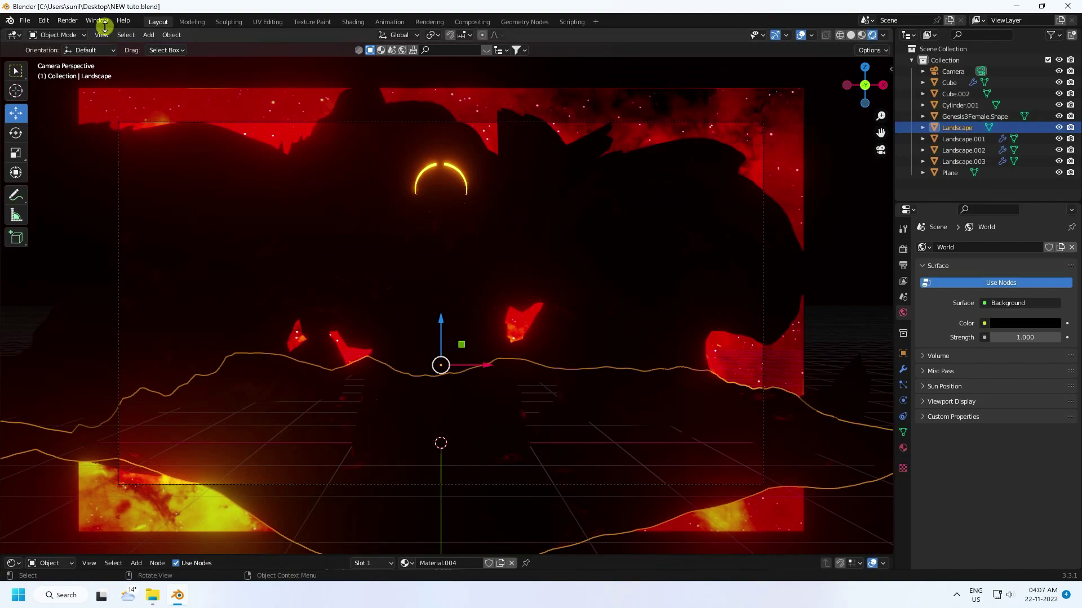
Add an area light and raise it about 4.8 m along Z.
left_click(150, 35)
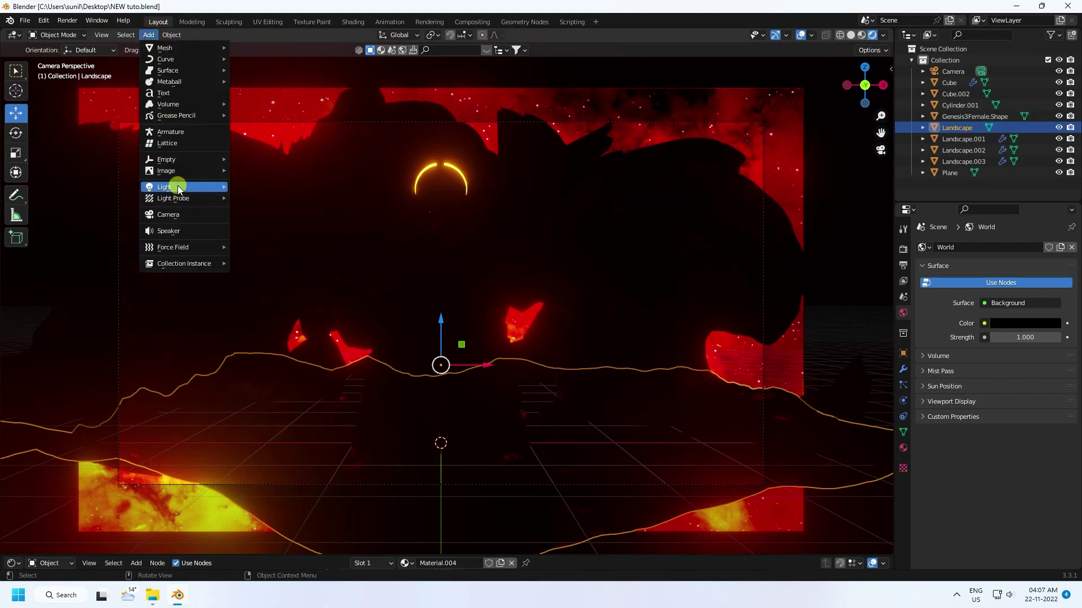
mouse_move(178, 186)
left_click(265, 222)
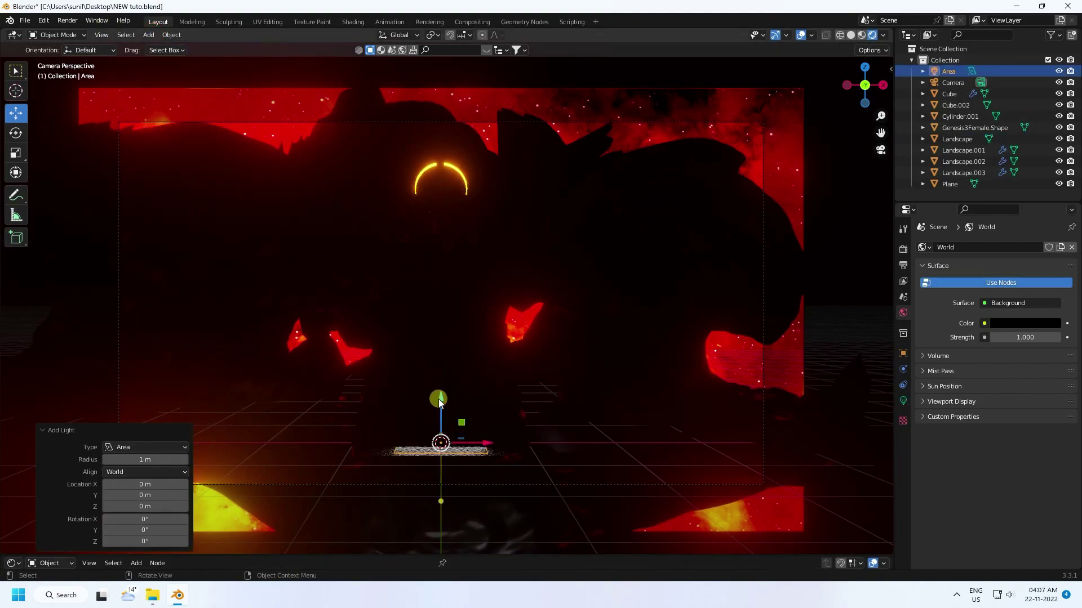
left_click_drag(438, 400, 439, 488)
Move the area light about 4.66 m along Y and a further 1.1 m up, to just above the portal.
scroll(424, 416, "down", 3)
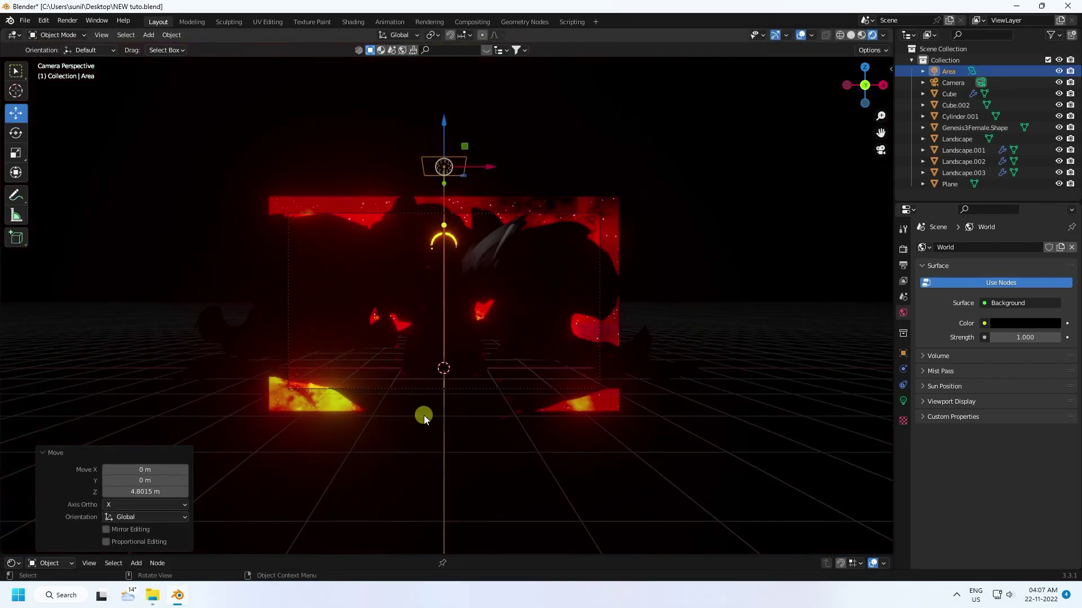
middle_click_drag(424, 415, 253, 349)
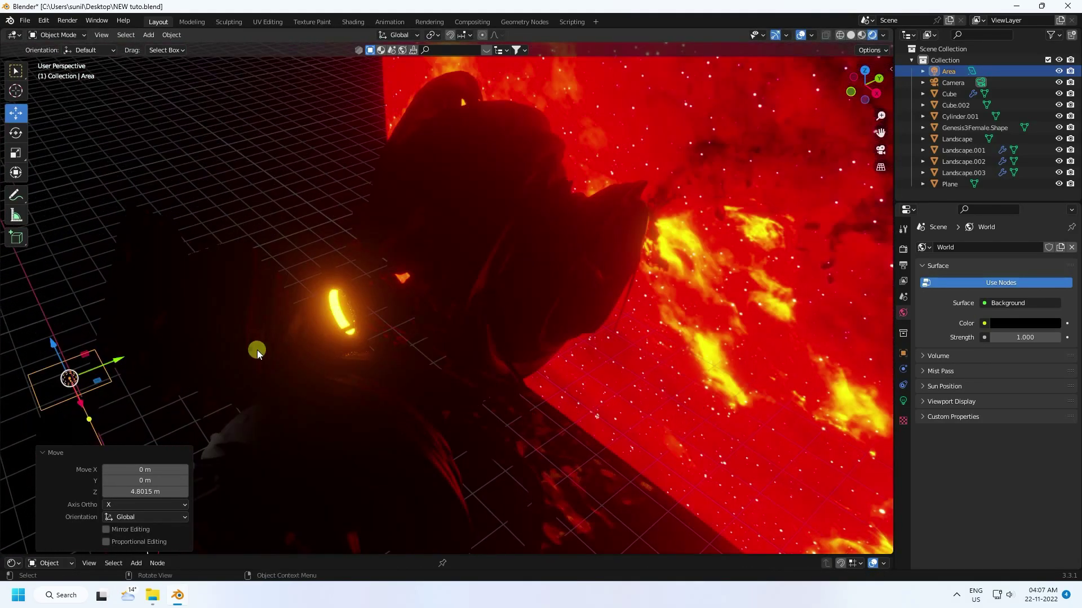
left_click(112, 364)
left_click(89, 399)
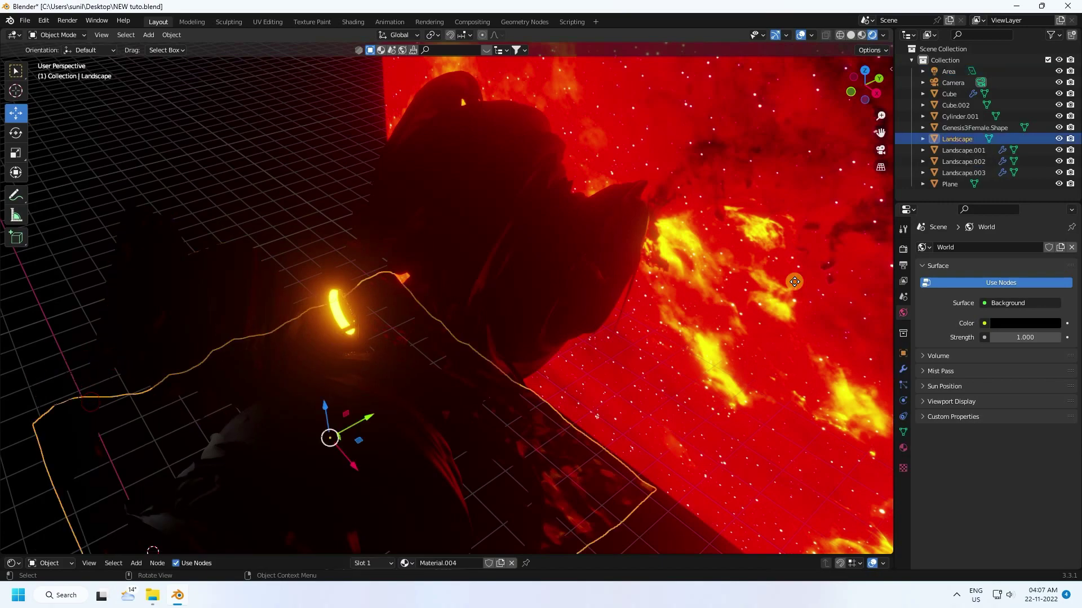
left_click(947, 72)
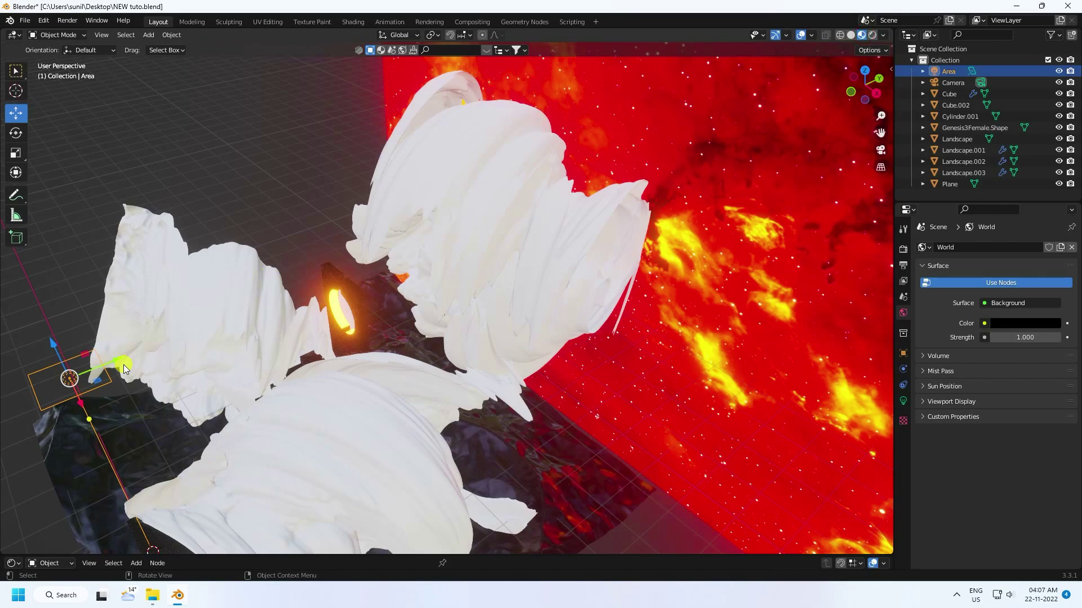
left_click_drag(119, 360, 380, 265)
middle_click_drag(381, 265, 441, 306)
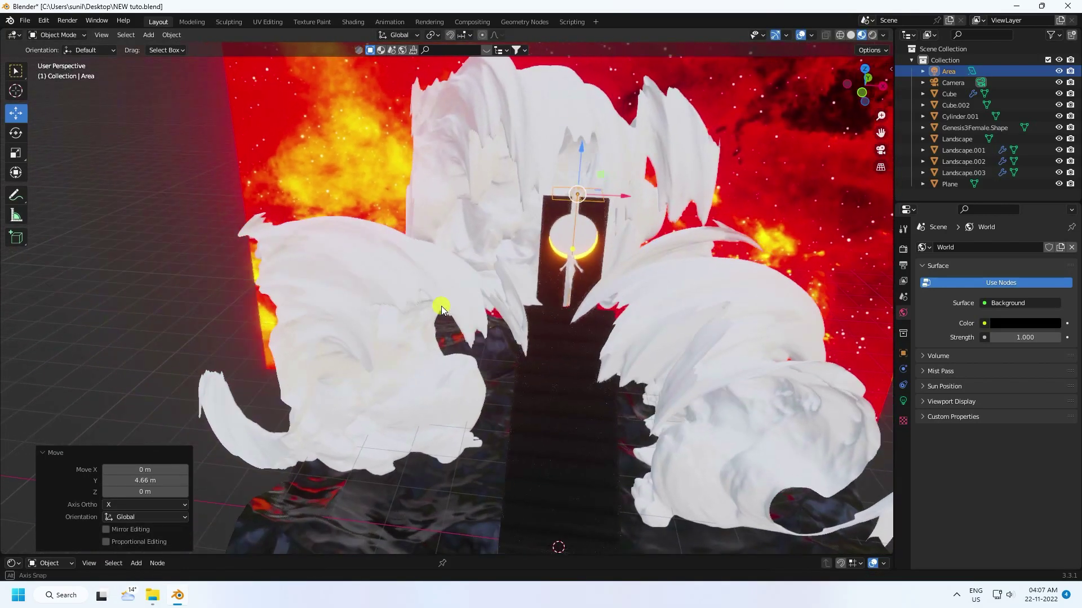
left_click_drag(582, 137, 591, 85)
Set the area light's size to 3 m and its power to 500 W.
key("KP_0")
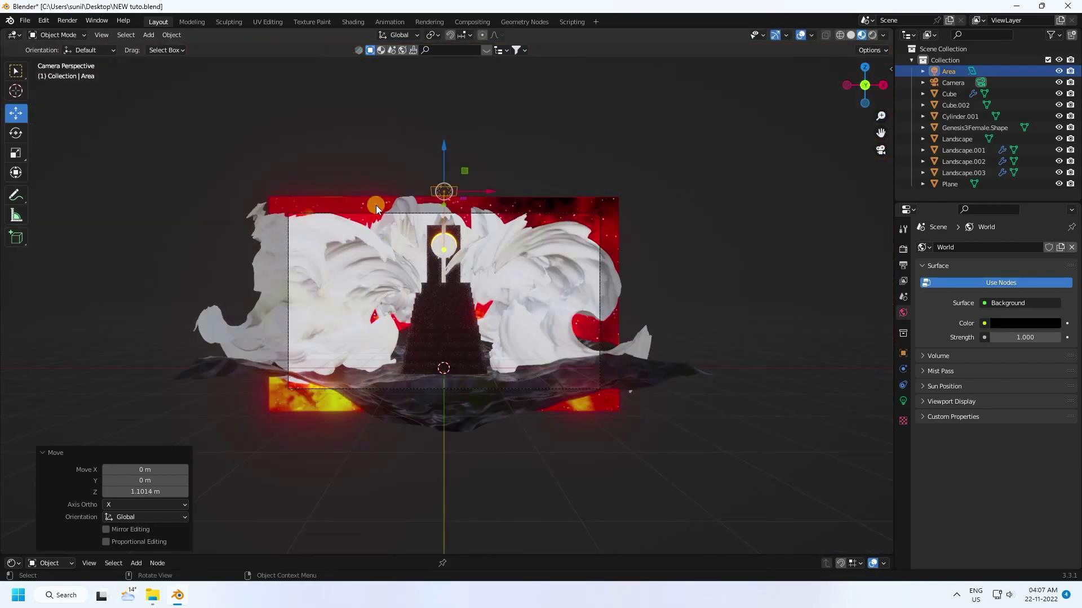
scroll(434, 211, "up", 3)
left_click(904, 401)
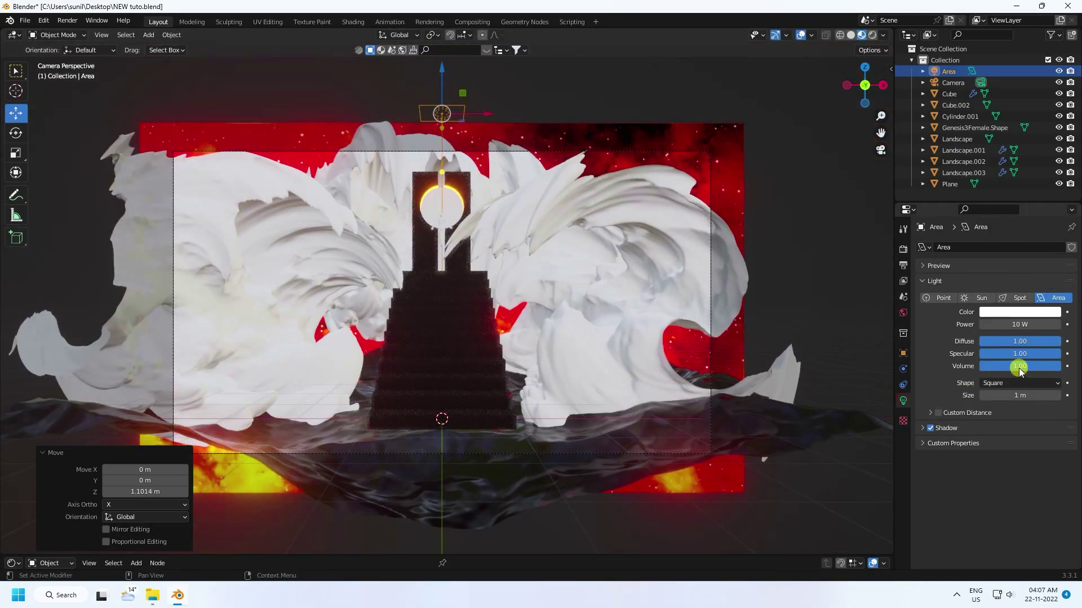
type("3")
key("Return")
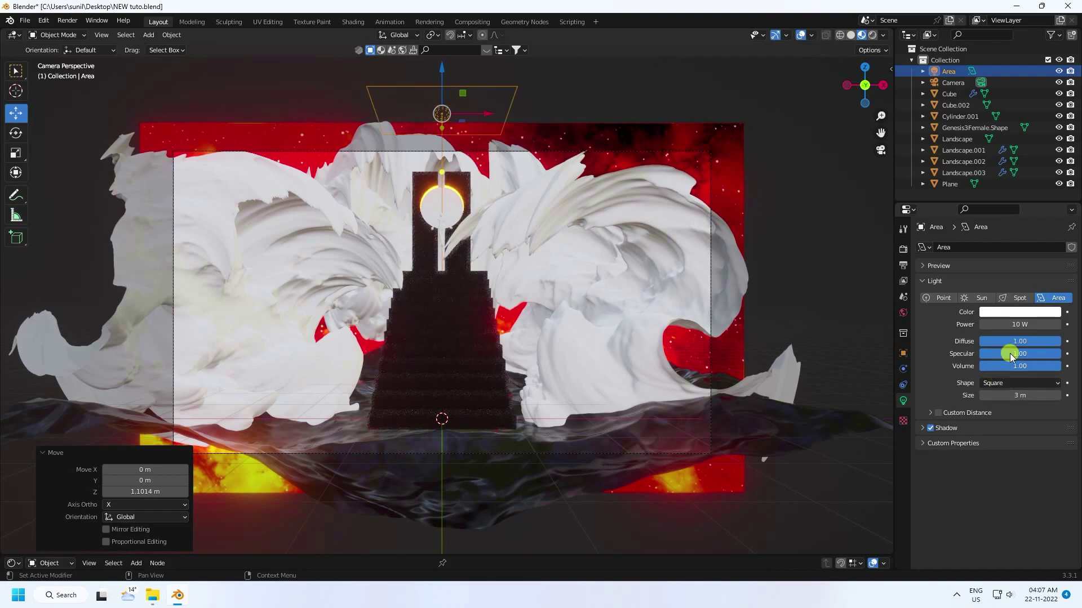
double_click(1016, 325)
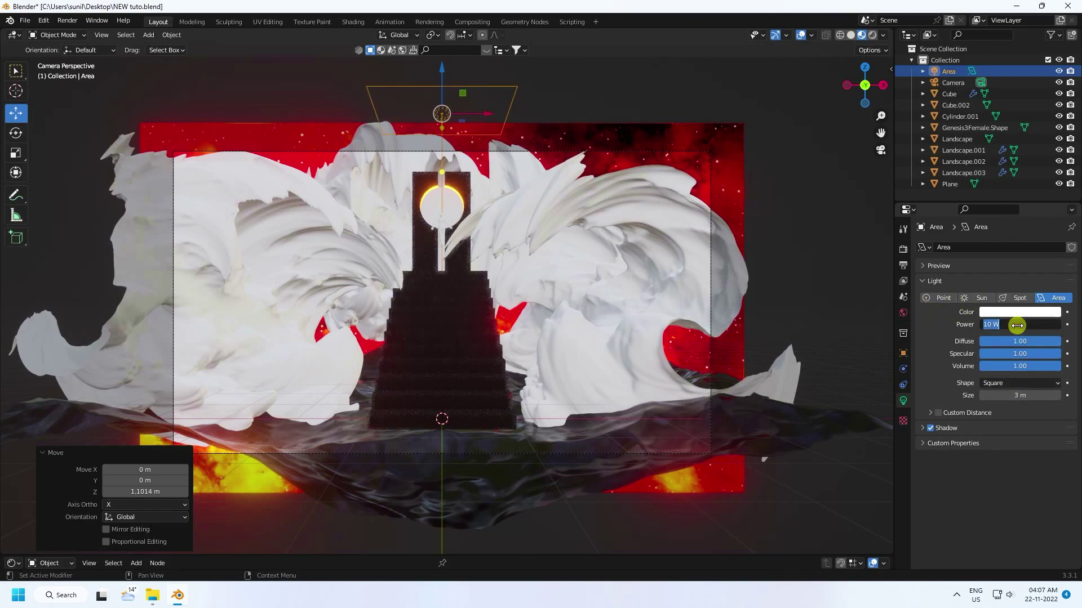
type("500")
key("Return")
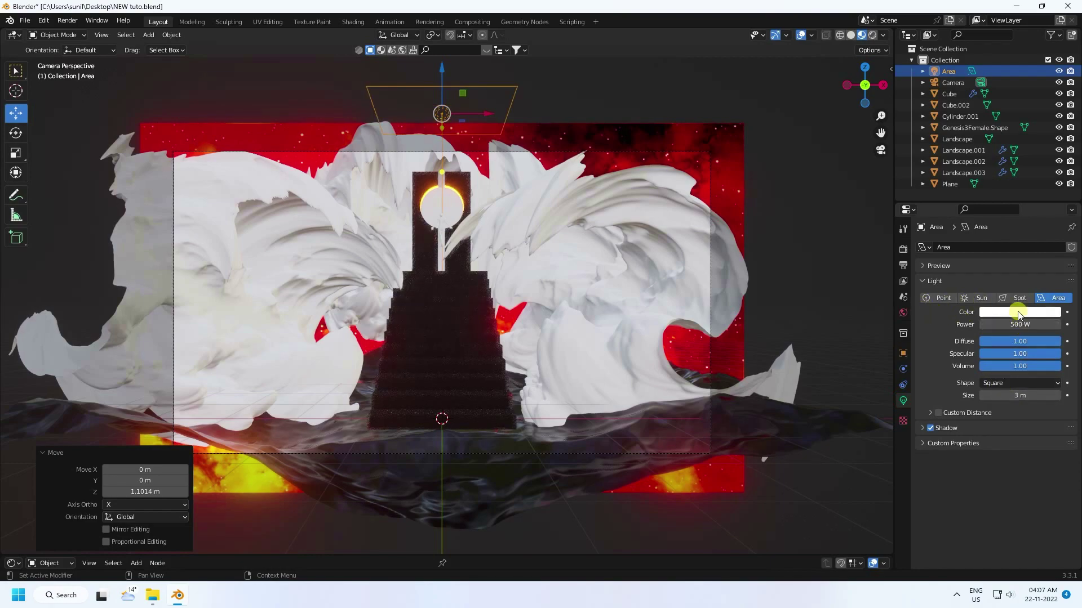
Color the area light orange with hue 0.024 and saturation 1, and preview the camera view in rendered shading.
left_click(1017, 312)
left_click(984, 275)
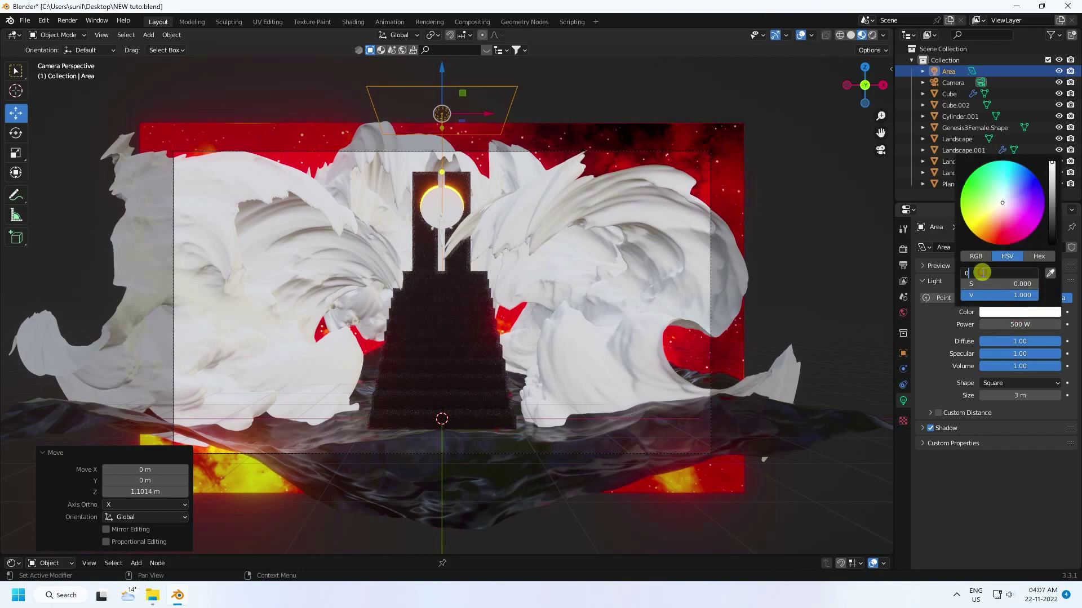
type(".024")
left_click(982, 285)
type("1")
key("Return")
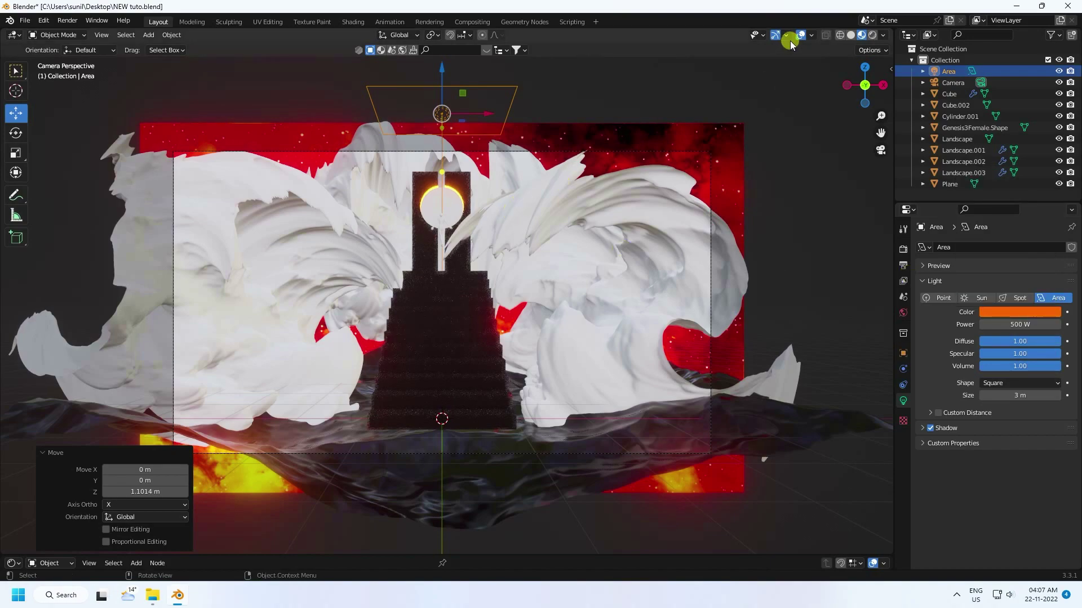
left_click(872, 35)
scroll(441, 227, "up", 3)
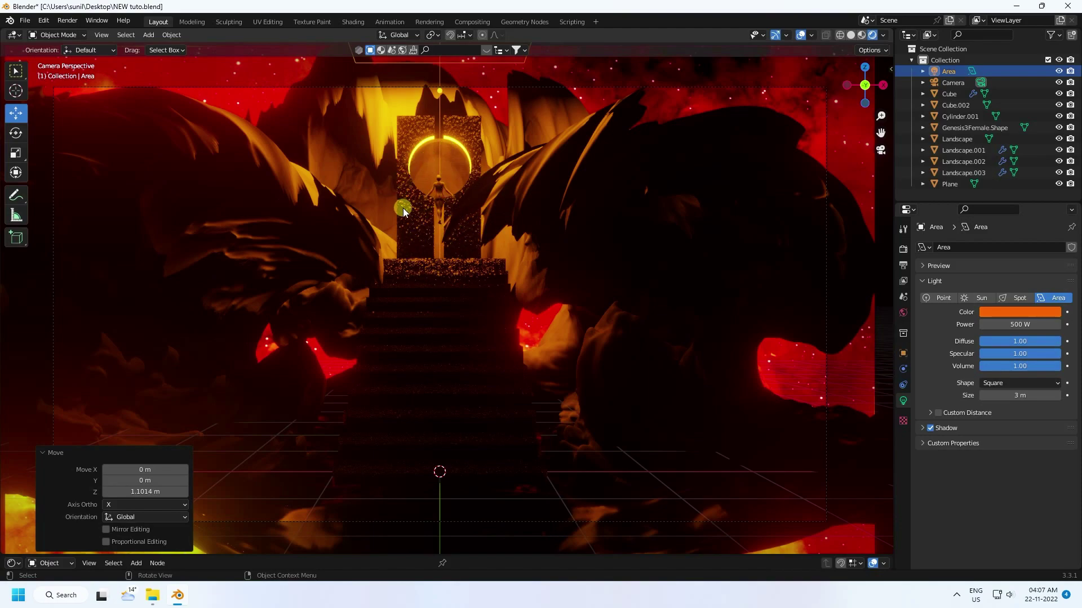
Add a point light, raise it above the stairs and shift it about 2 m along X to the wave-shaped rock's crest.
left_click(147, 34)
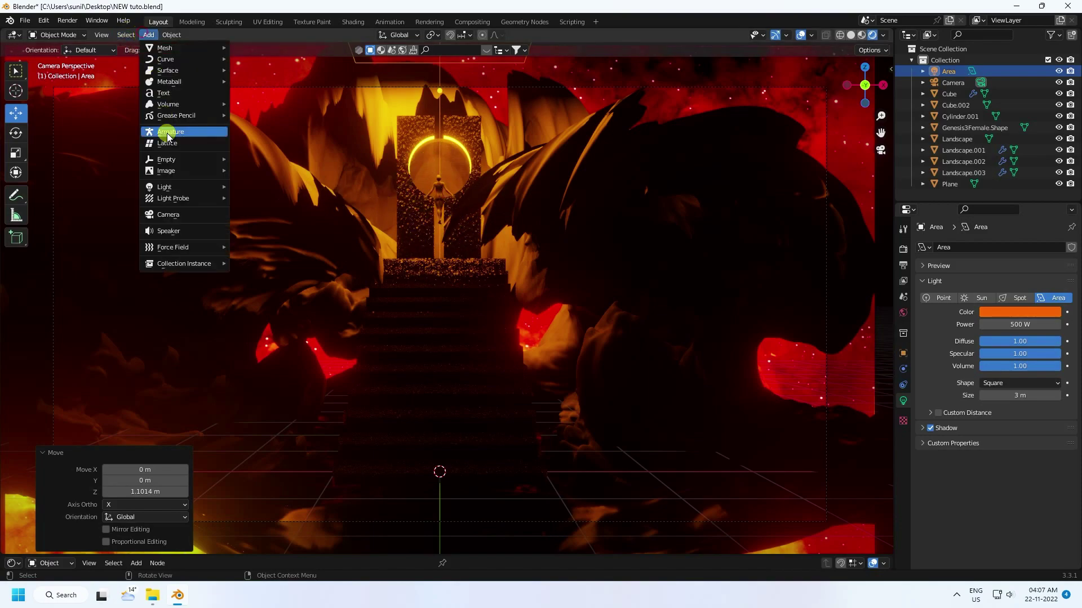
mouse_move(169, 187)
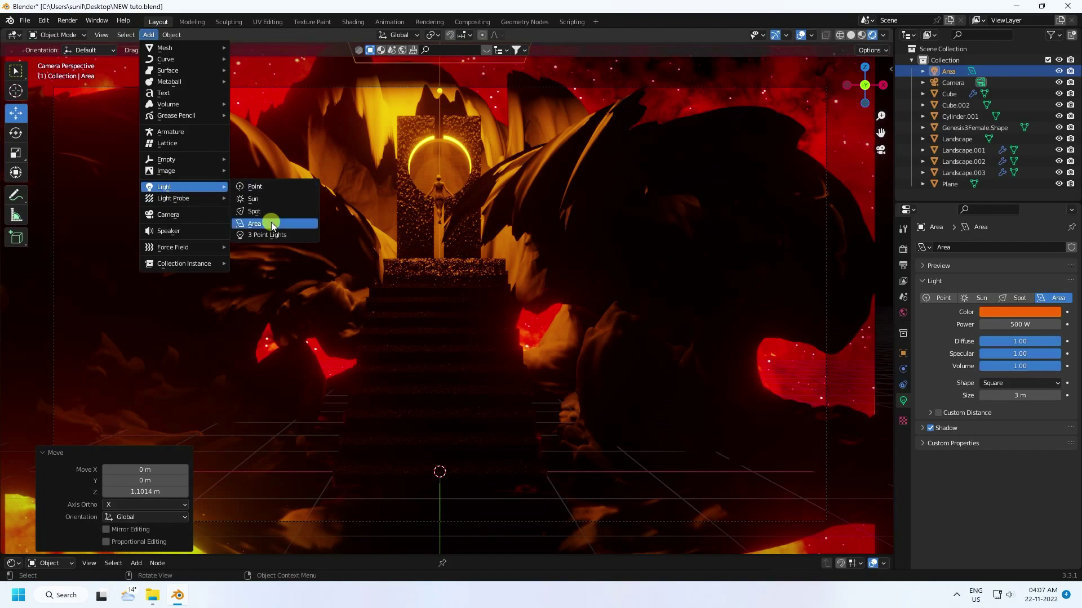
left_click(253, 186)
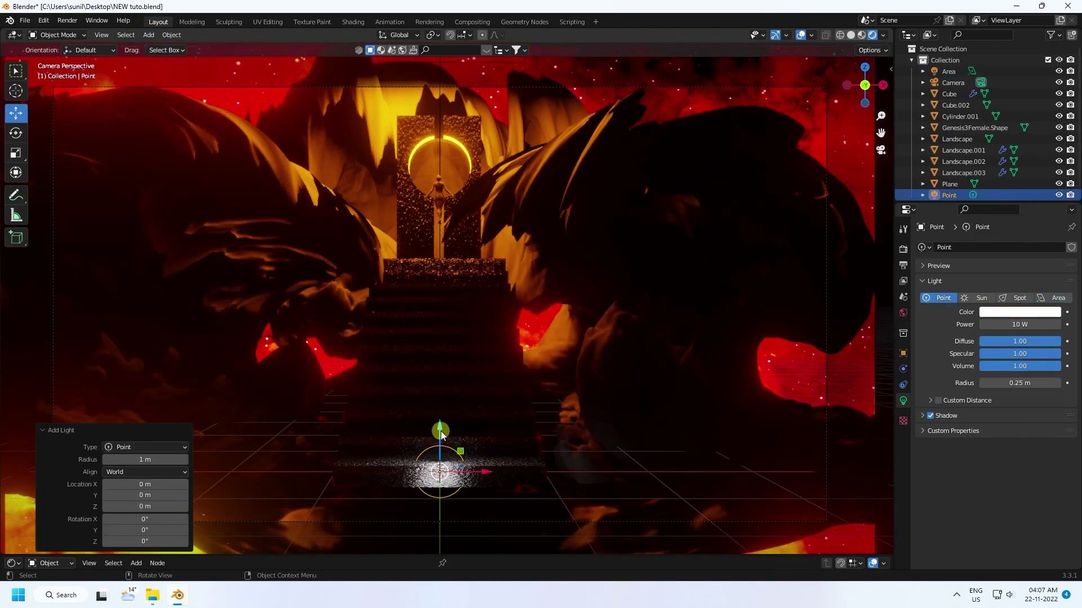
left_click_drag(441, 431, 467, 54)
left_click_drag(498, 107, 693, 121)
Set the point light's power to 500 W and its radius to 0.5 m.
left_click(1013, 326)
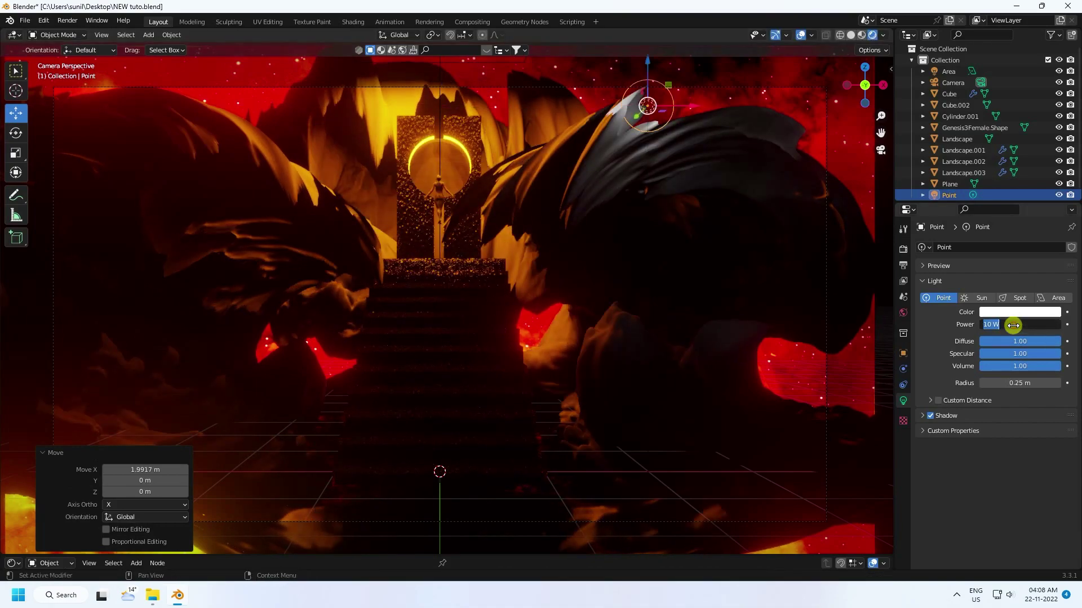
type("500")
key("Return")
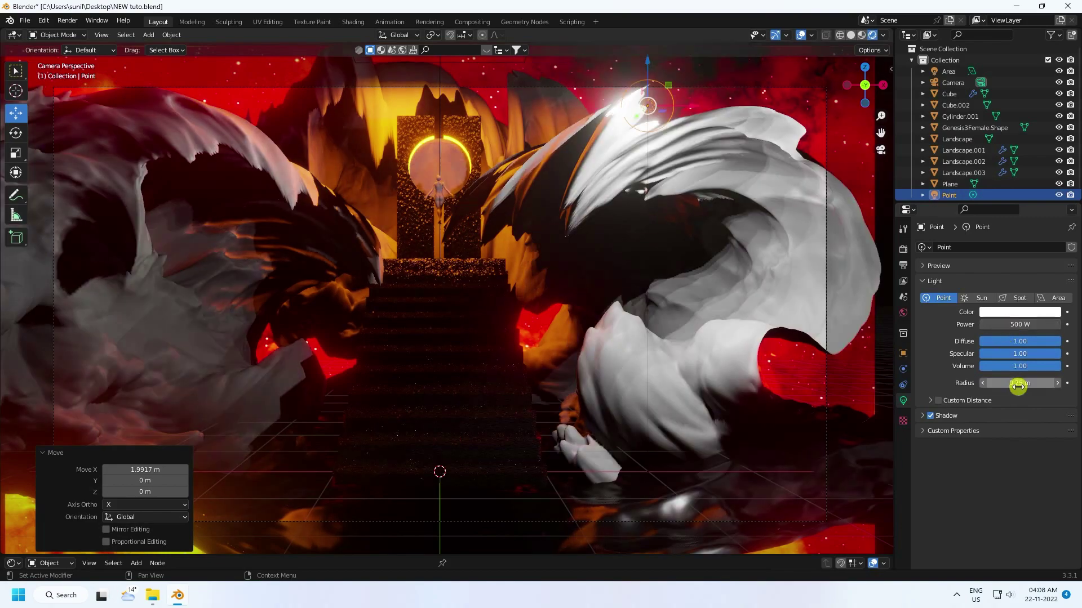
left_click(1012, 383)
type("0")
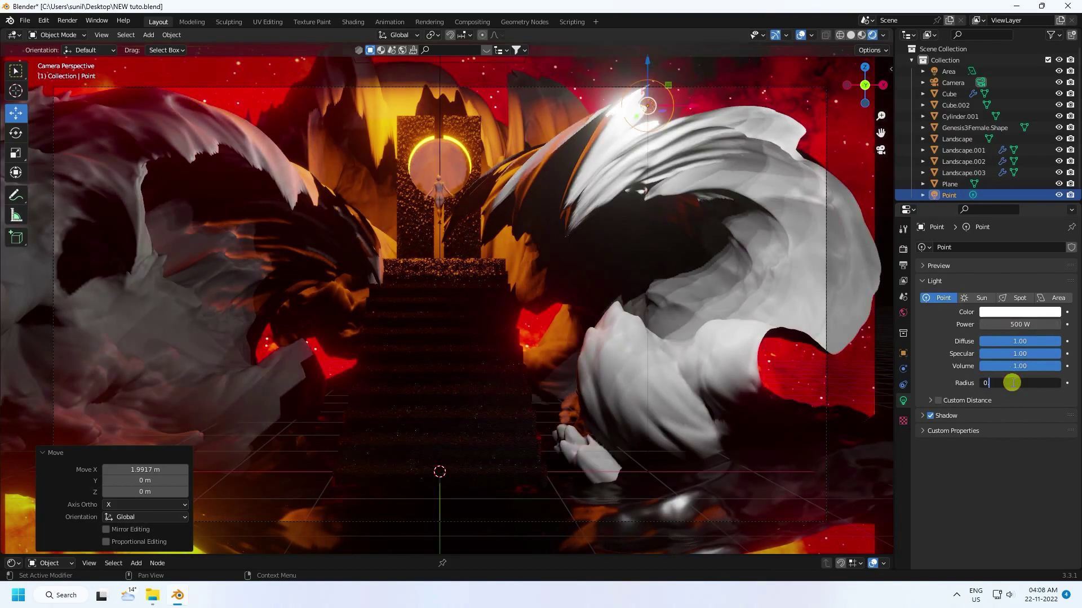
type(".5")
key("Return")
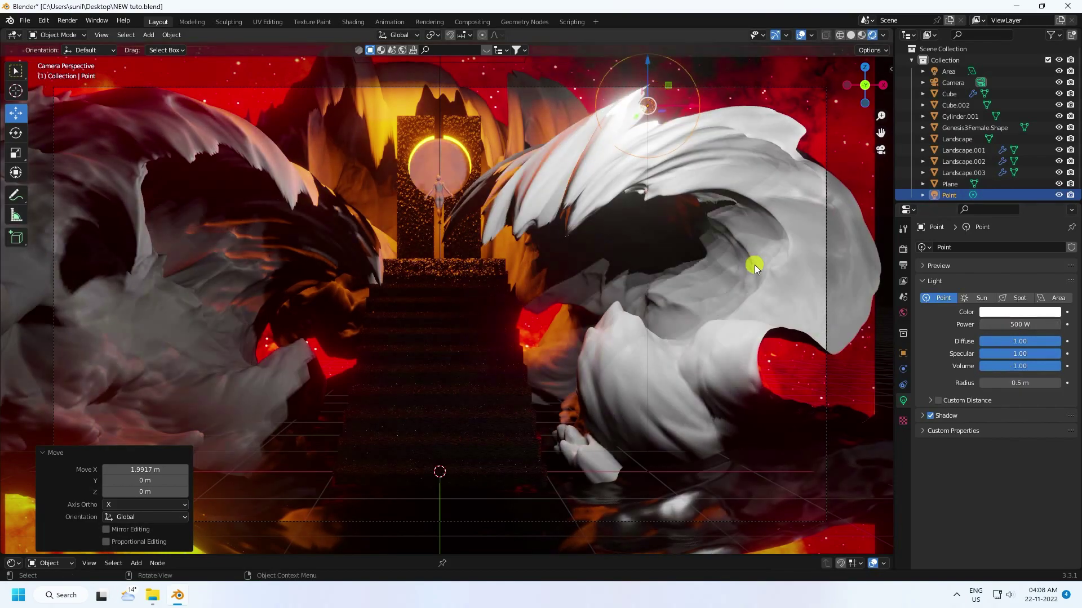
Color the point light blue with hue 0.6 and saturation 1.
left_click(1012, 312)
left_click(988, 274)
type("0")
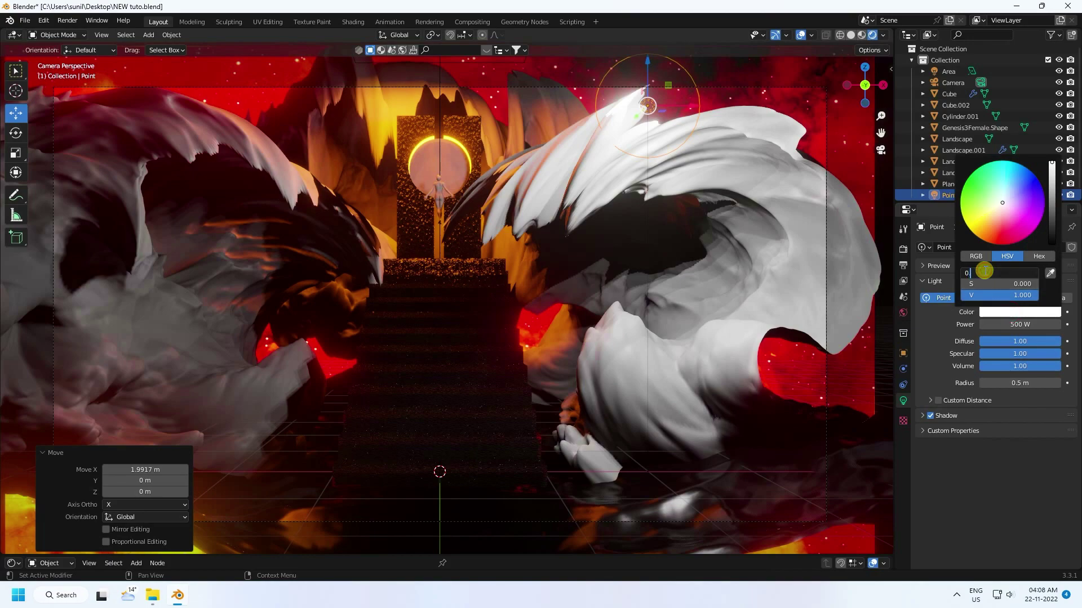
type(".4")
key("BackSpace")
key("BackSpace")
type(".6")
key("Tab")
type("1")
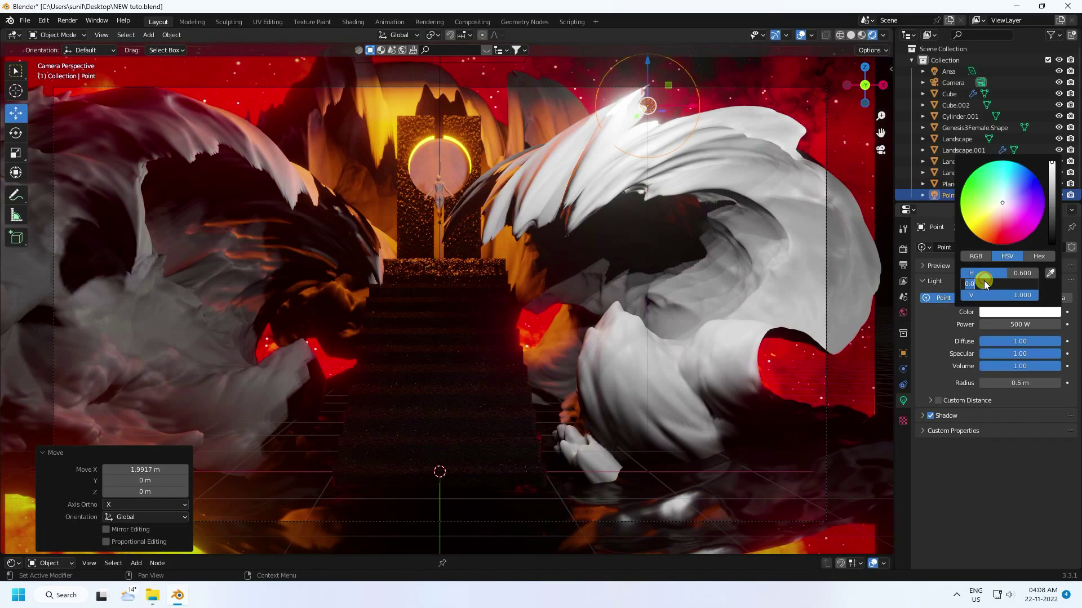
key("Return")
Raise the point light about 0.74 m along Z and enlarge the outliner area.
middle_click_drag(485, 259, 453, 300)
middle_click_drag(364, 353, 444, 333)
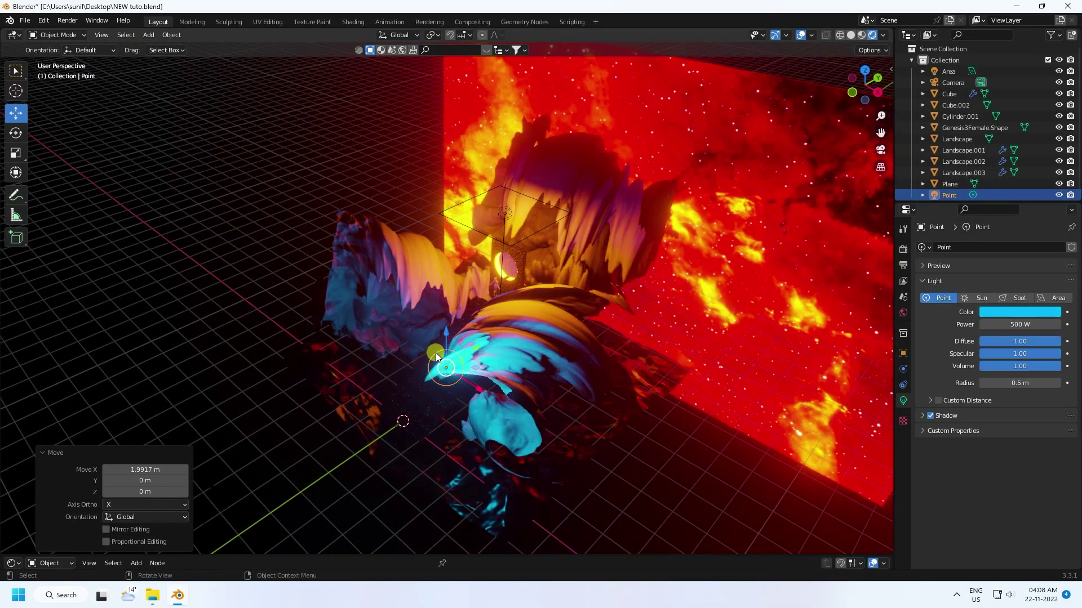
key("g")
key("z")
left_click(446, 308)
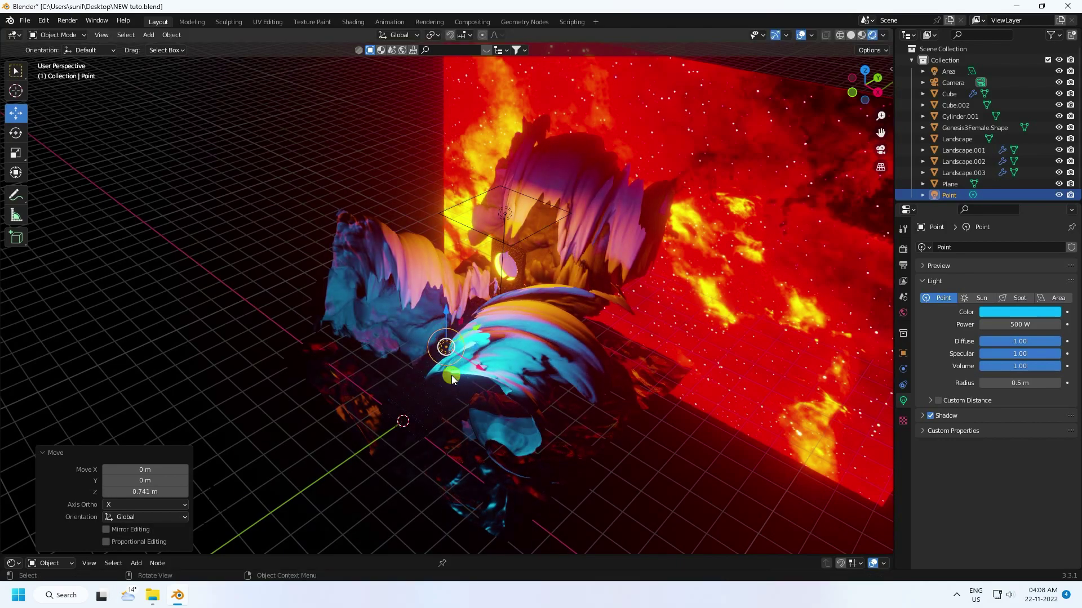
middle_click_drag(451, 375, 472, 375)
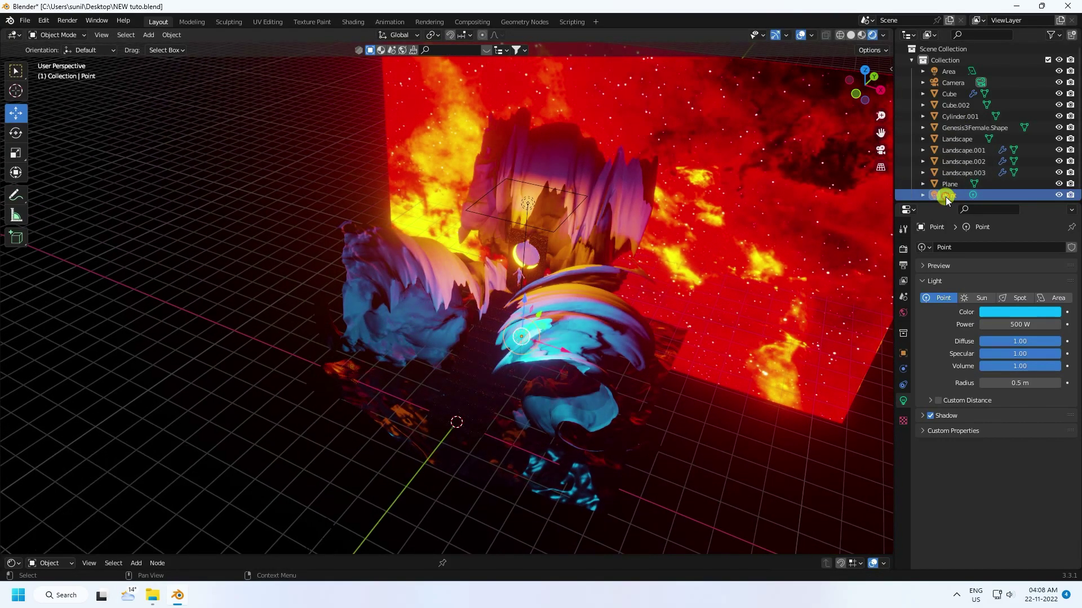
left_click_drag(947, 203, 948, 238)
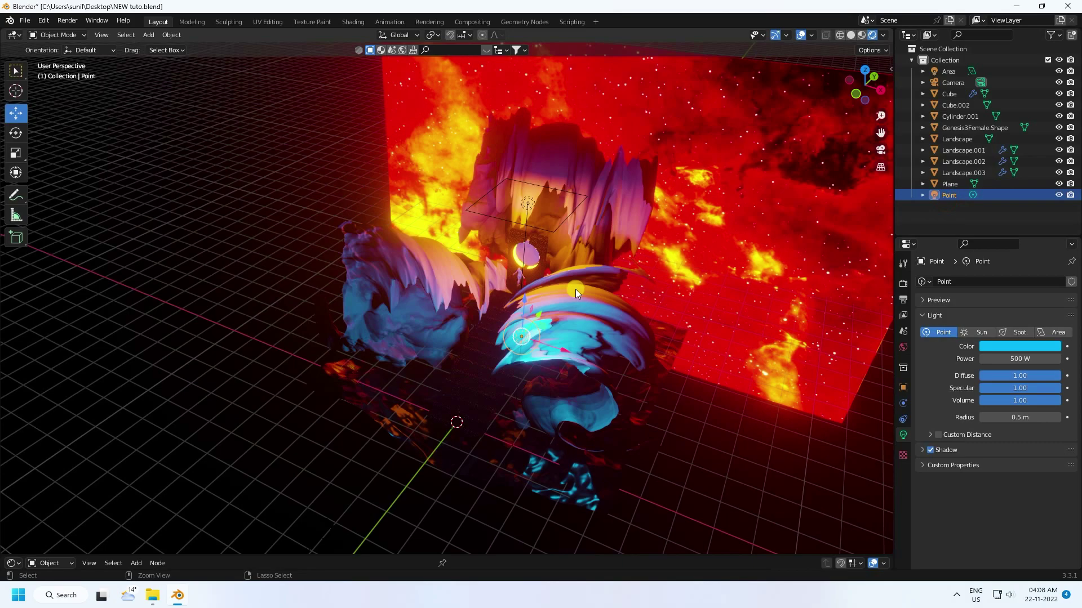
Duplicate the blue point light and move the copy about -6.08 m along X to the opposite wave-shaped rock.
key("ctrl+c")
key("ctrl+v")
key("g")
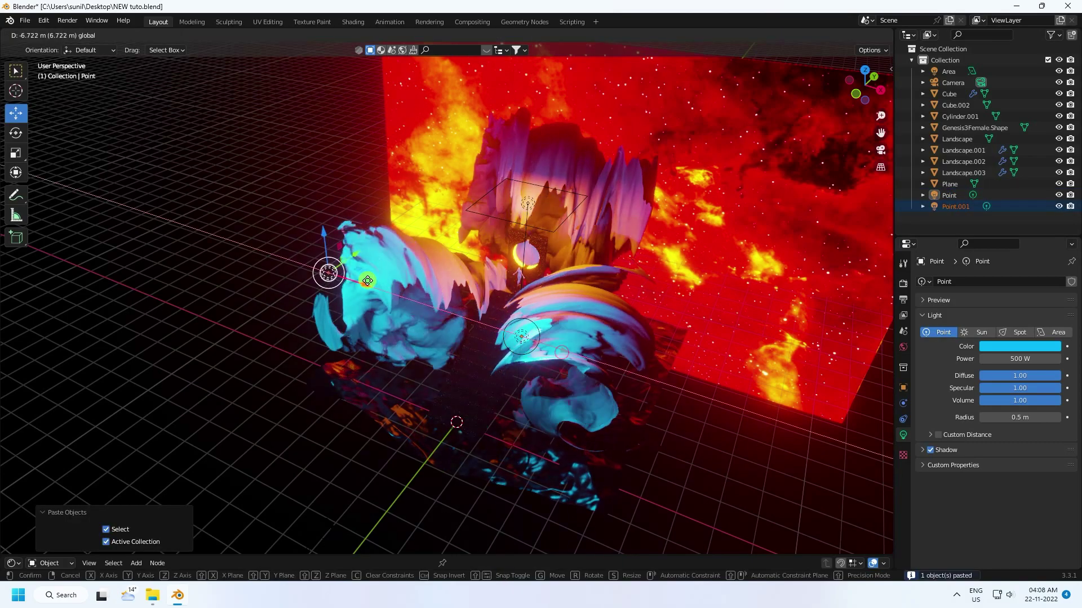
left_click(375, 285)
middle_click_drag(374, 285, 503, 358)
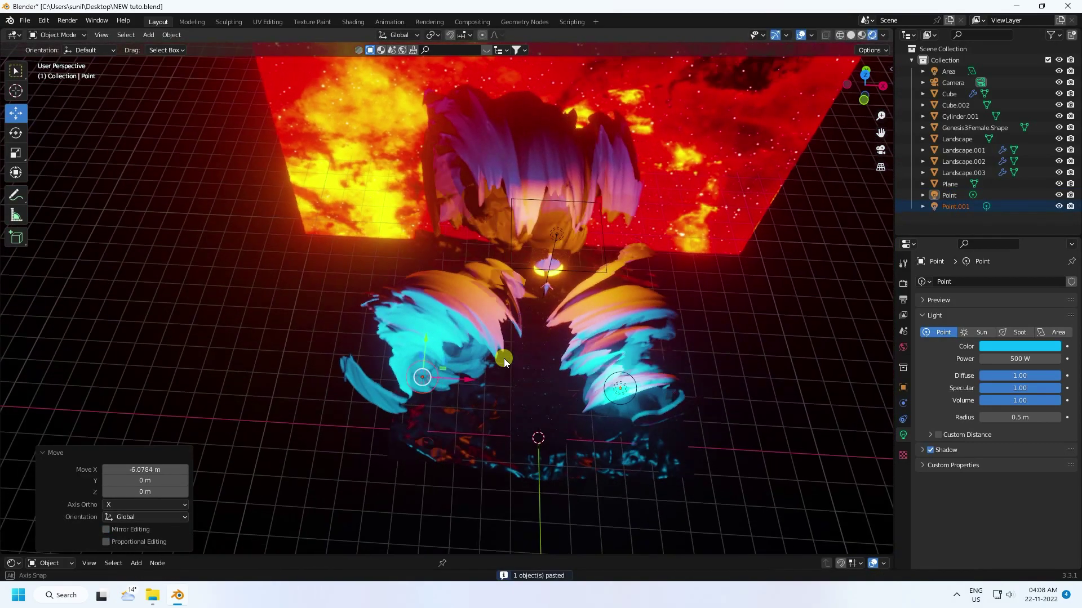
Duplicate both blue point lights together, raise the copies about 0.72 m and shift them about 5.65 m along Y toward the rear rocks.
left_click(948, 195, "shift")
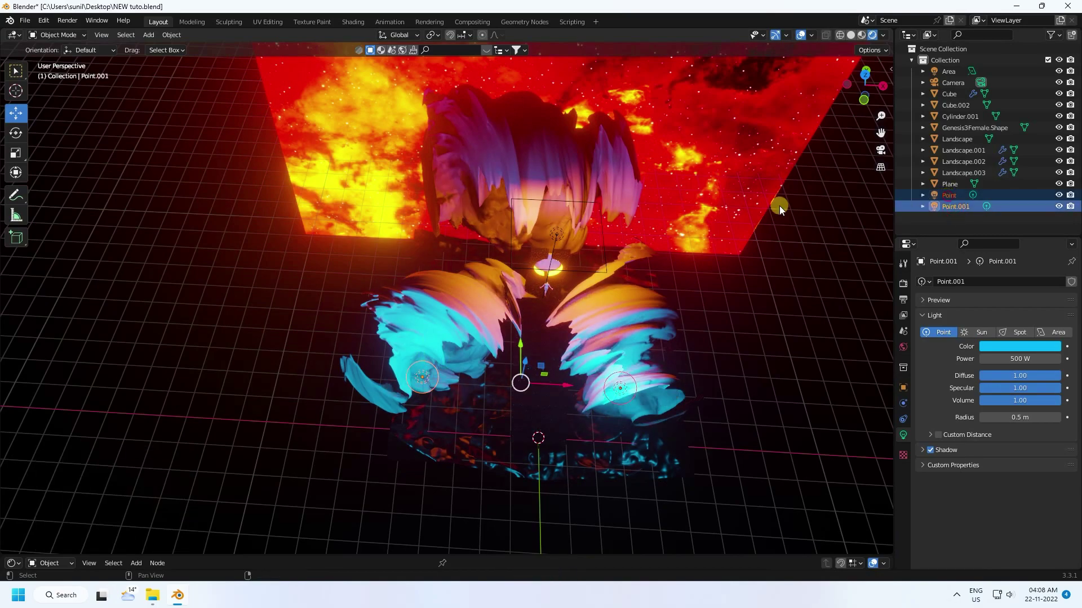
key("ctrl+c")
key("ctrl+v")
middle_click_drag(648, 383, 510, 295)
left_click_drag(341, 177, 345, 157)
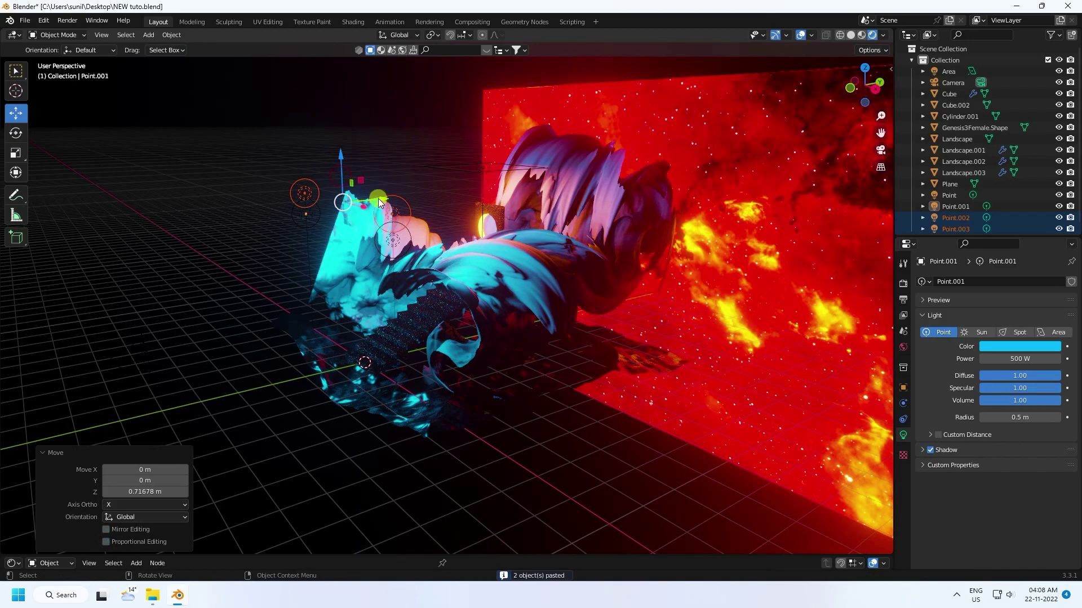
middle_click_drag(378, 198, 344, 247)
left_click_drag(344, 247, 517, 226)
Check the blue lighting through the scene camera and save the file.
key("KP_0")
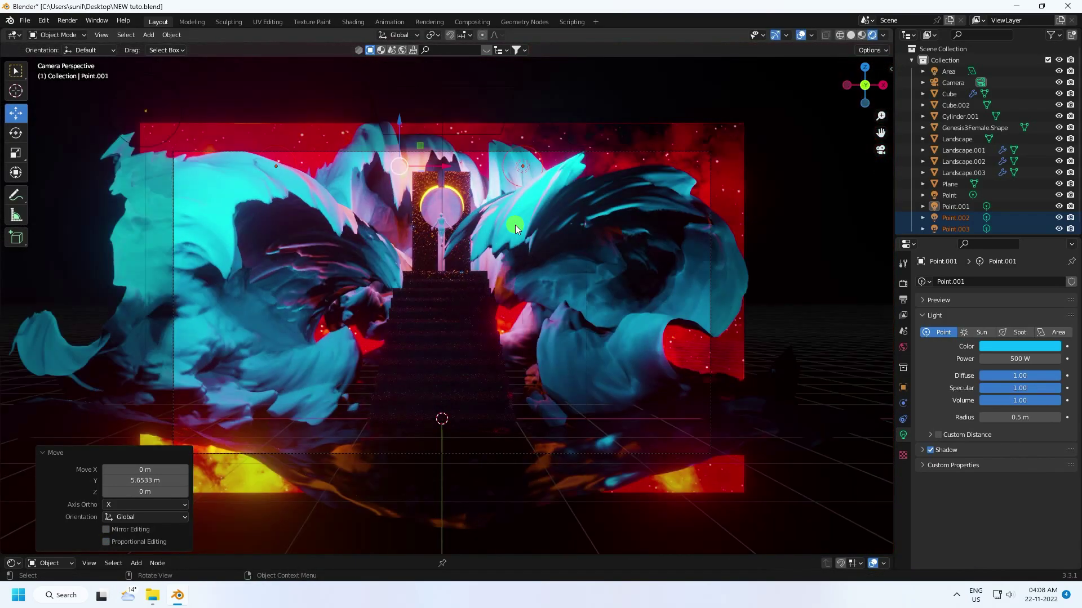
scroll(419, 266, "up", 1)
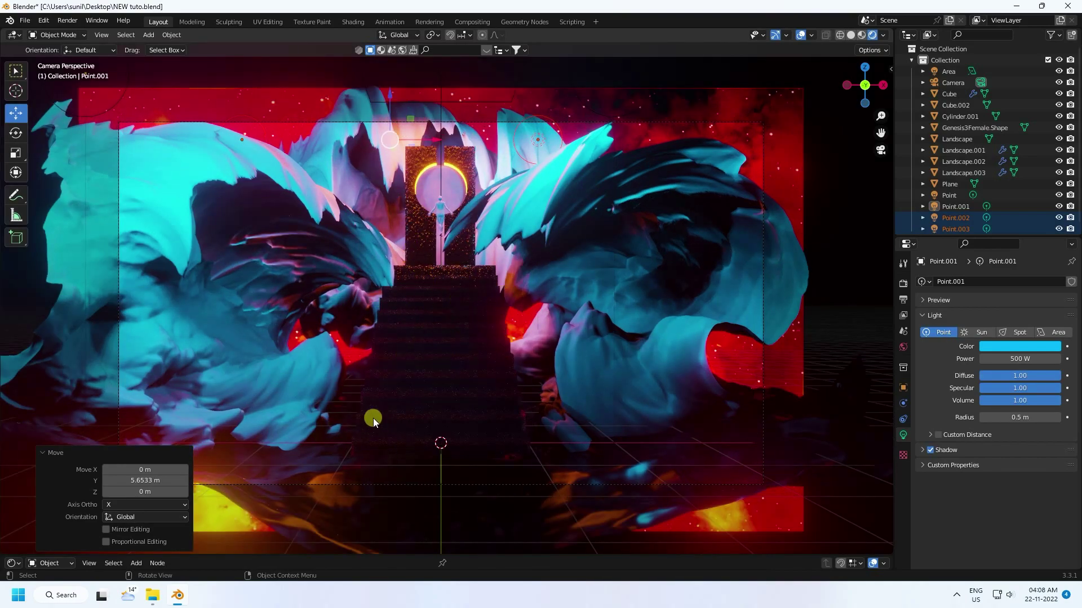
scroll(359, 343, "up", 1)
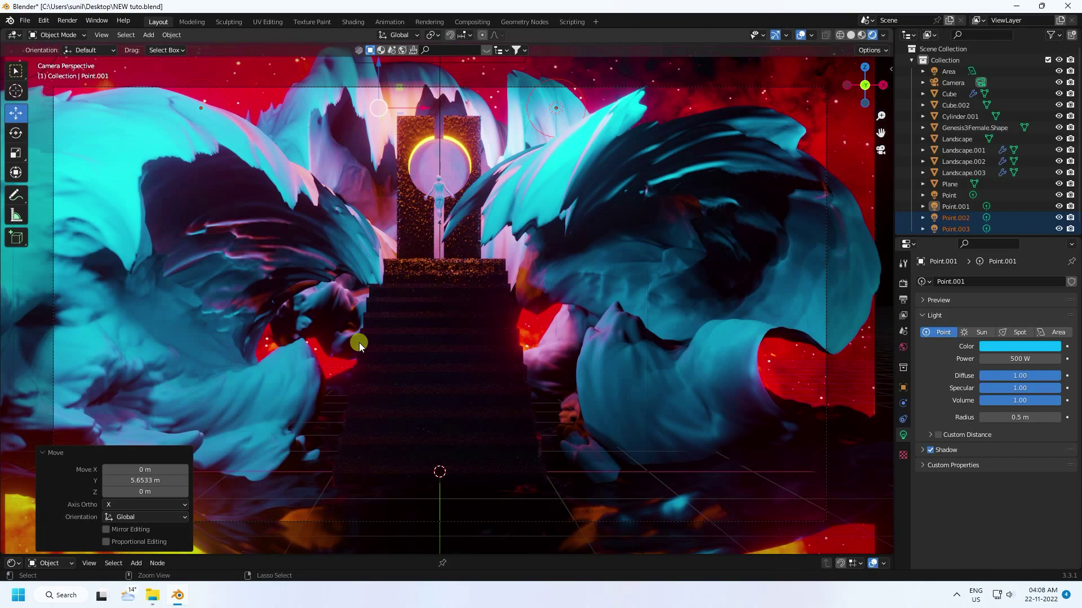
key("ctrl+s")
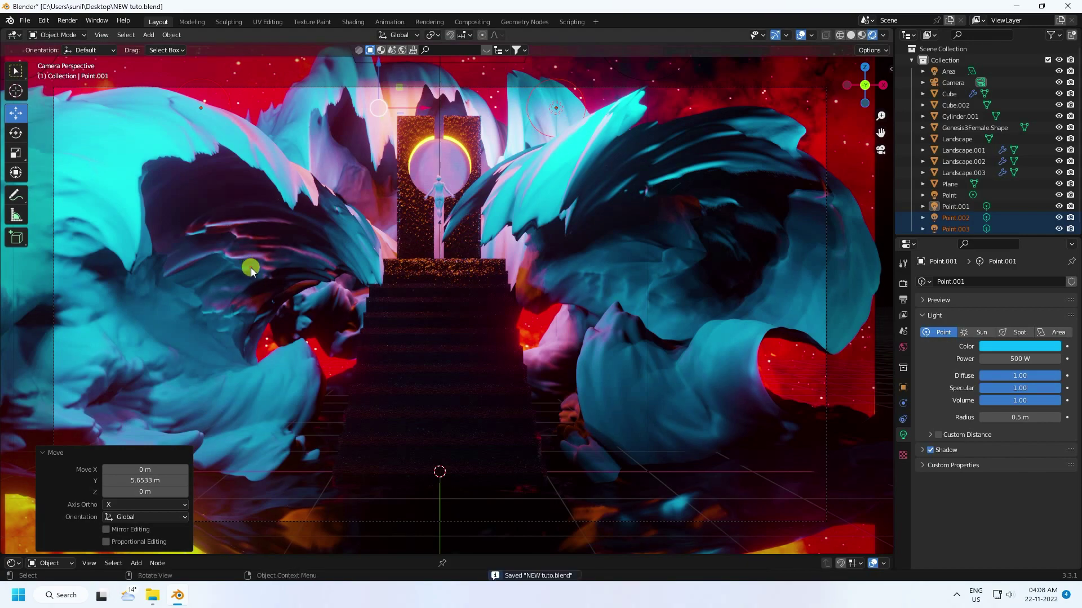
Select the wave-shaped rock left of the stairs and search the BlenderKit materials for "lava".
left_click(251, 268)
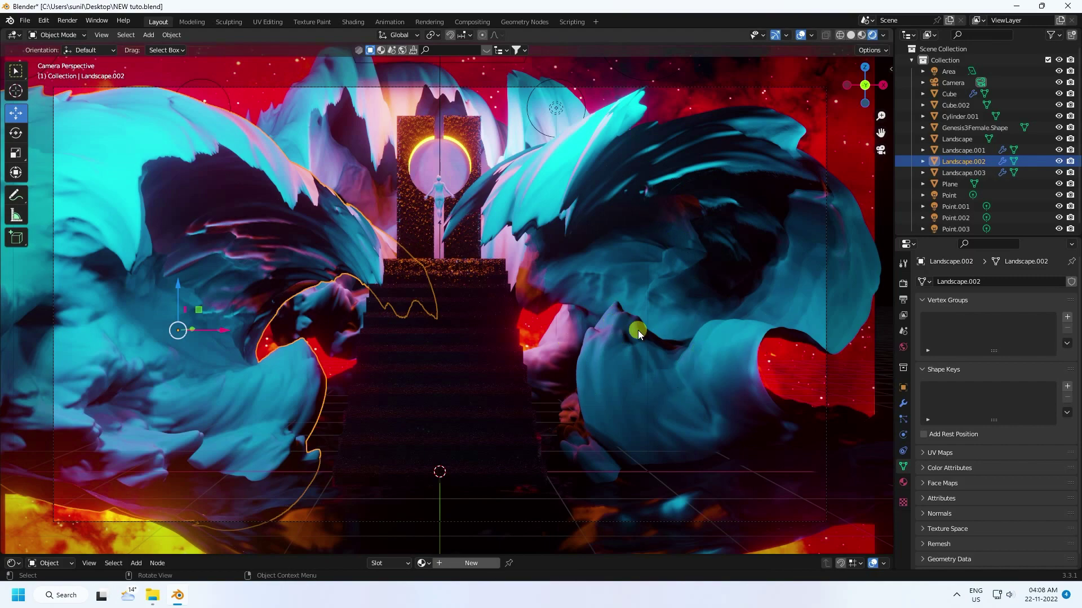
left_click(380, 52)
left_click(395, 52)
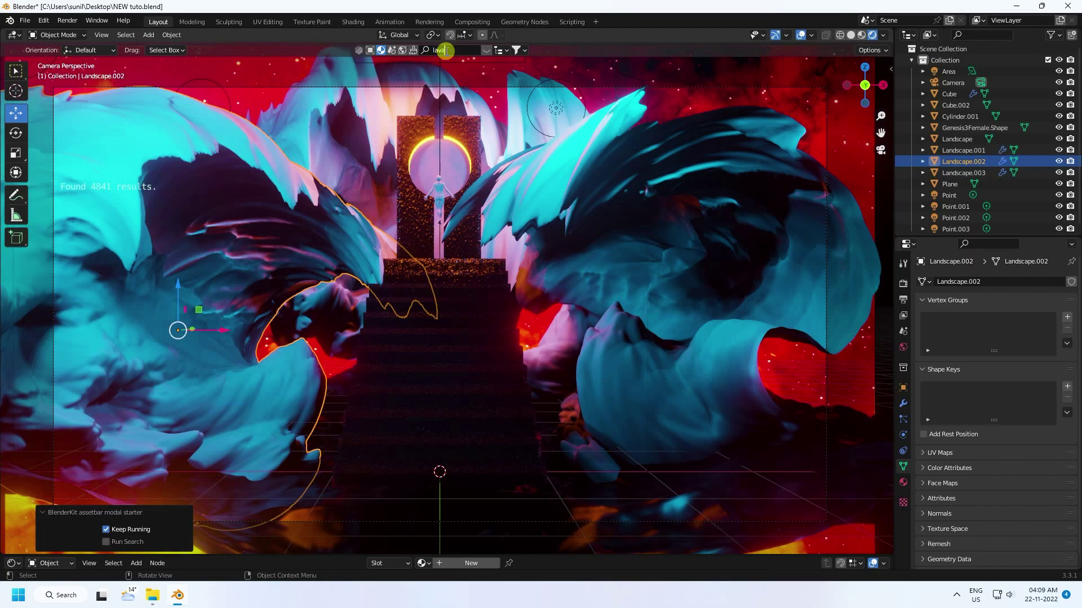
key("Return")
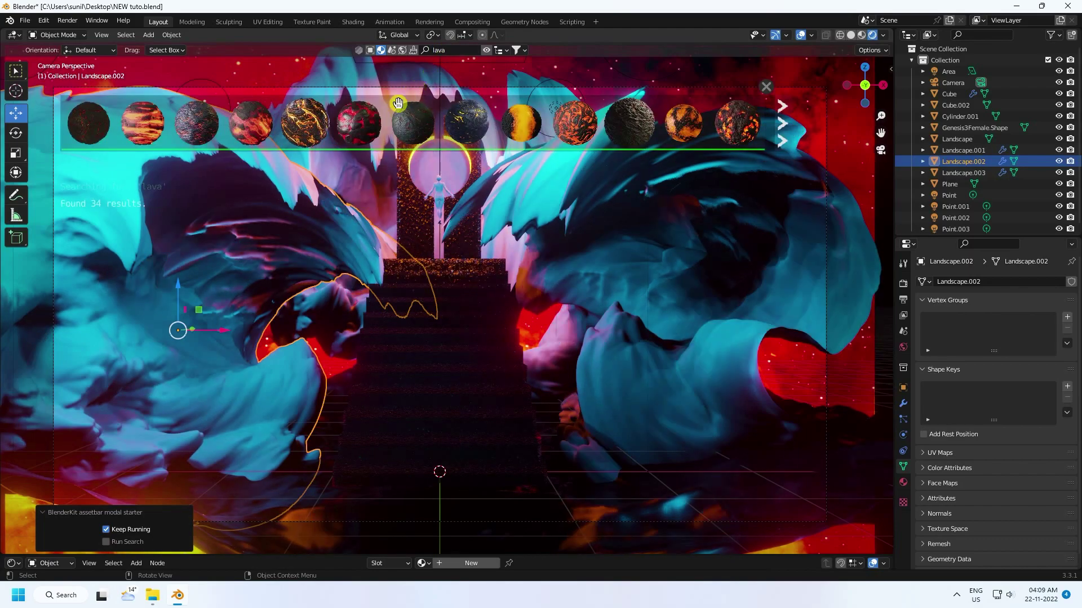
Browse the lava materials and try the bright Procedural lava rock on the wave-shaped rock left of the stairs.
mouse_move(581, 128)
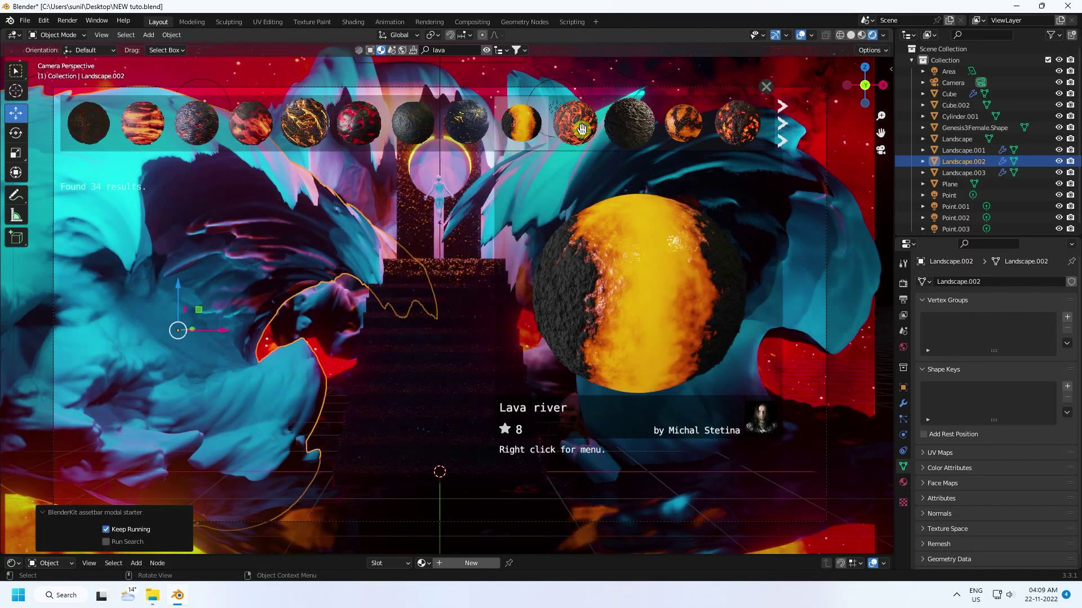
scroll(190, 126, "down", 5)
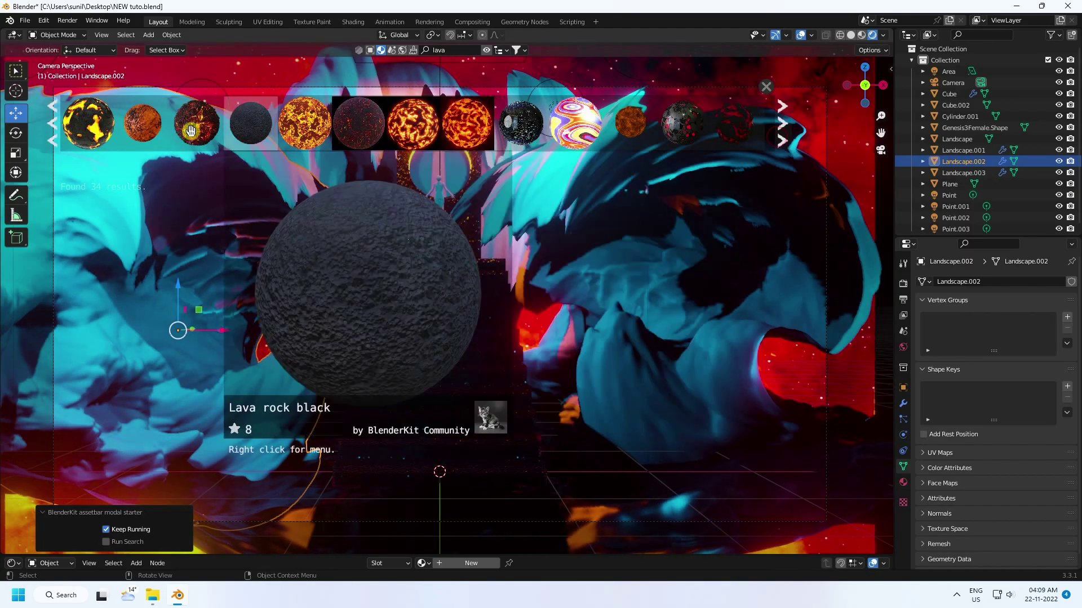
mouse_move(410, 134)
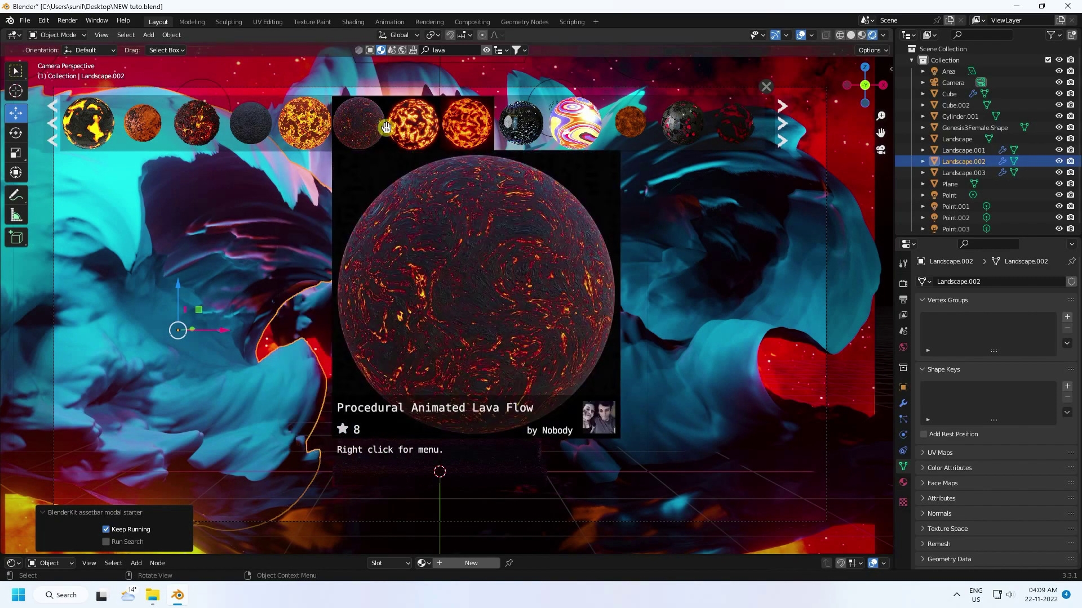
left_click_drag(386, 128, 100, 197)
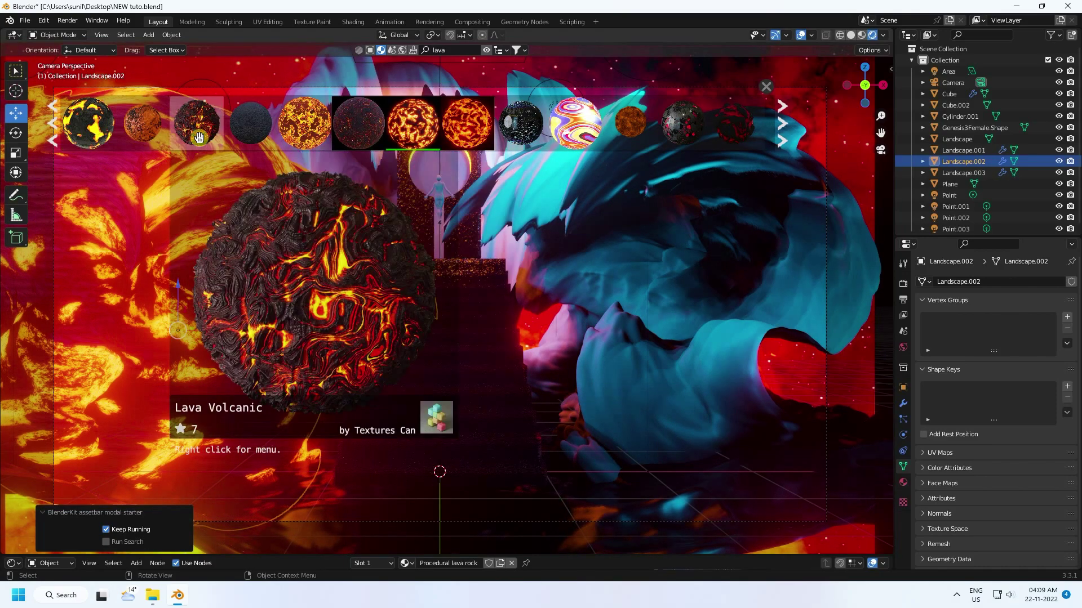
Return to the first lava materials and try Procedural Lava on the rock left of the stairs.
mouse_move(330, 131)
left_click(52, 131)
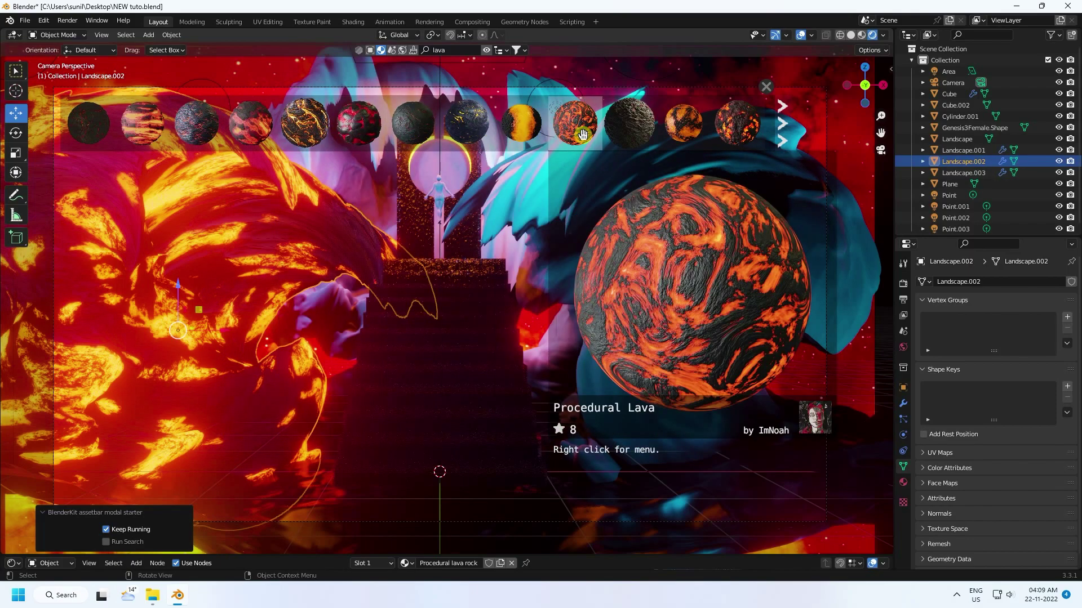
left_click_drag(578, 133, 154, 208)
Apply the dark Procedural Lava Rock material to the wave-shaped rocks on both sides of the stairs, and close the asset browser bar.
mouse_move(114, 130)
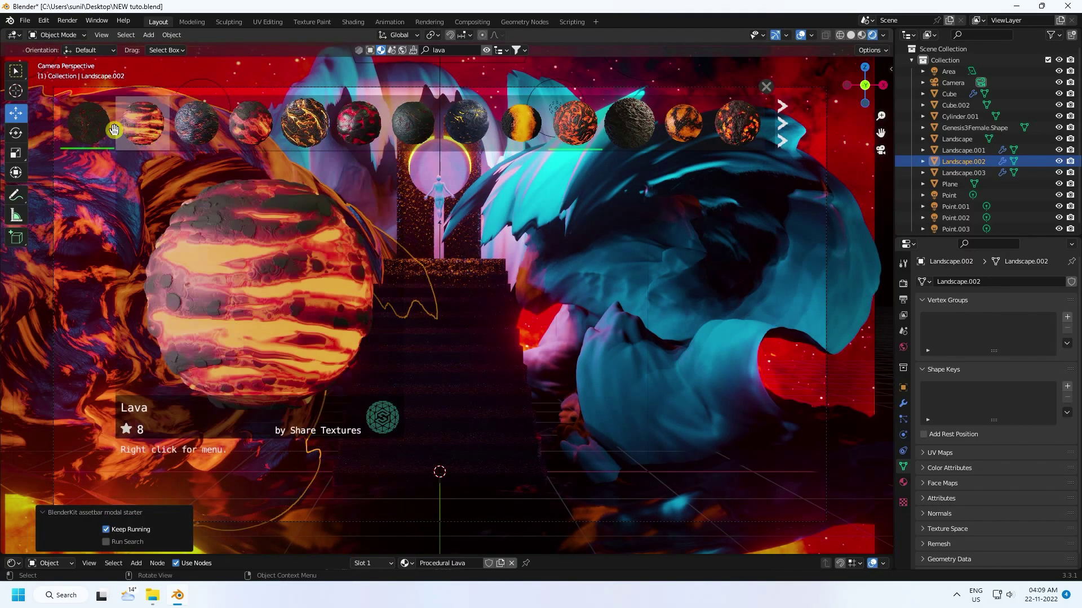
left_click_drag(737, 135, 208, 263)
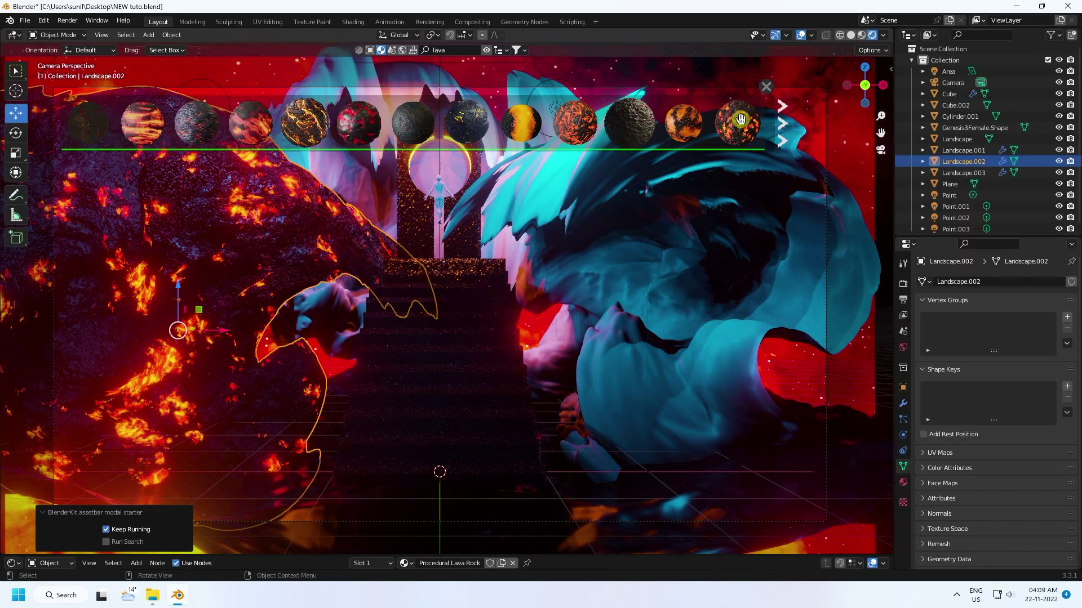
mouse_move(741, 123)
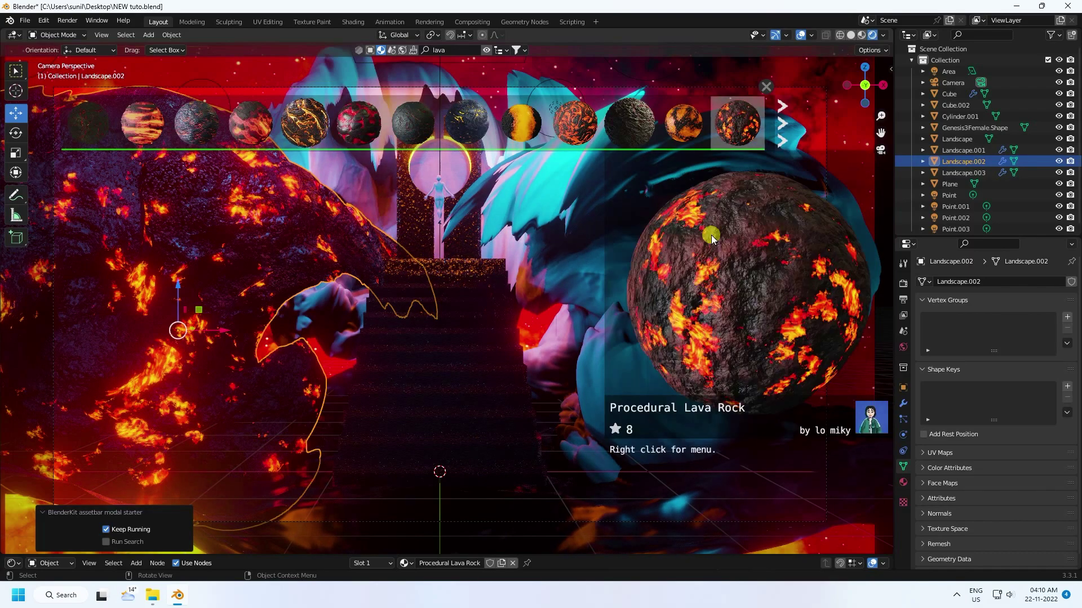
left_click_drag(711, 235, 690, 240)
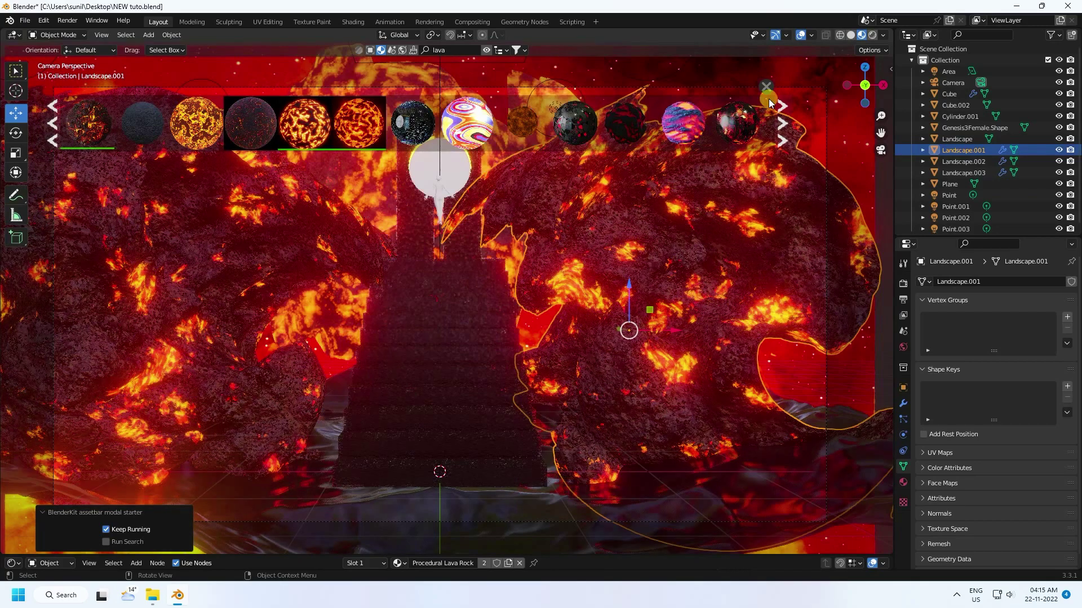
left_click(765, 86)
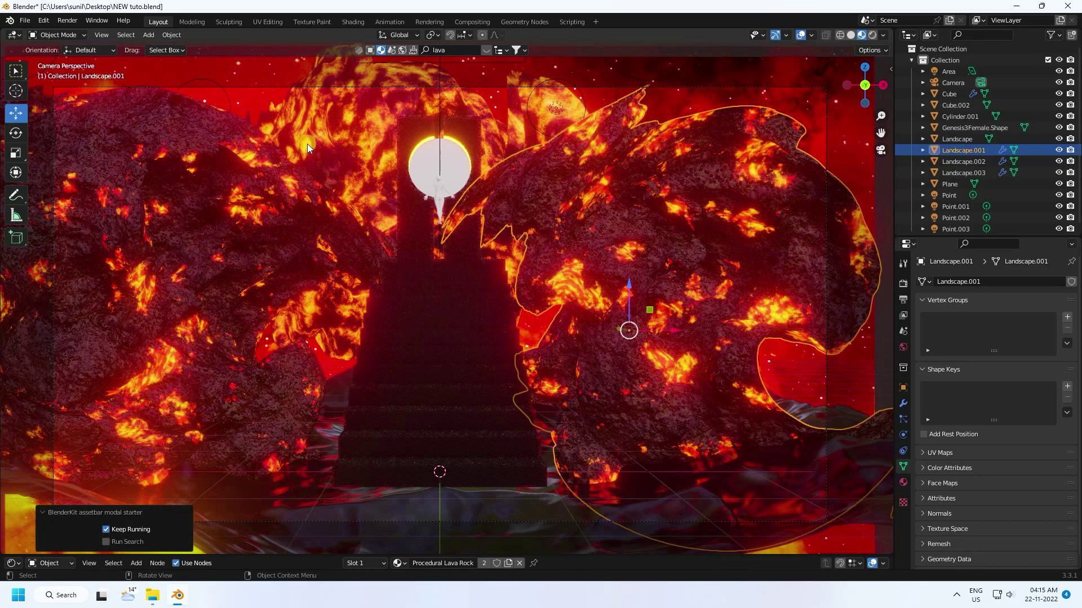
Select the female figure, switch the viewport to solid shading and enlarge the shader editor.
left_click(444, 196)
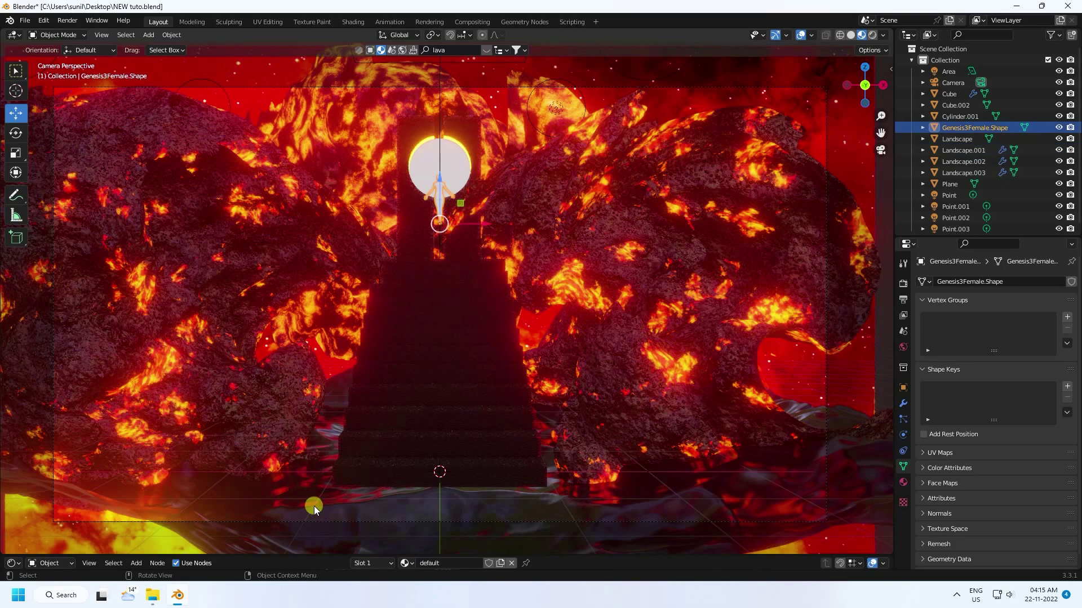
left_click(851, 35)
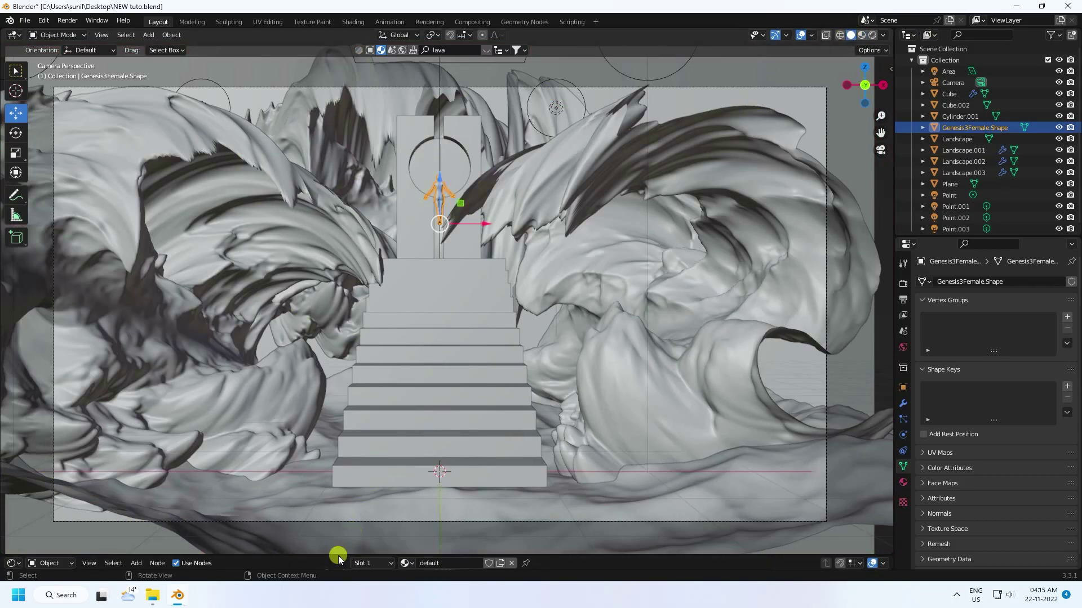
left_click_drag(338, 556, 390, 370)
Check the materials of the stairs and the ground landscape, and assign the ground's Material.004 to the female figure.
left_click(411, 286)
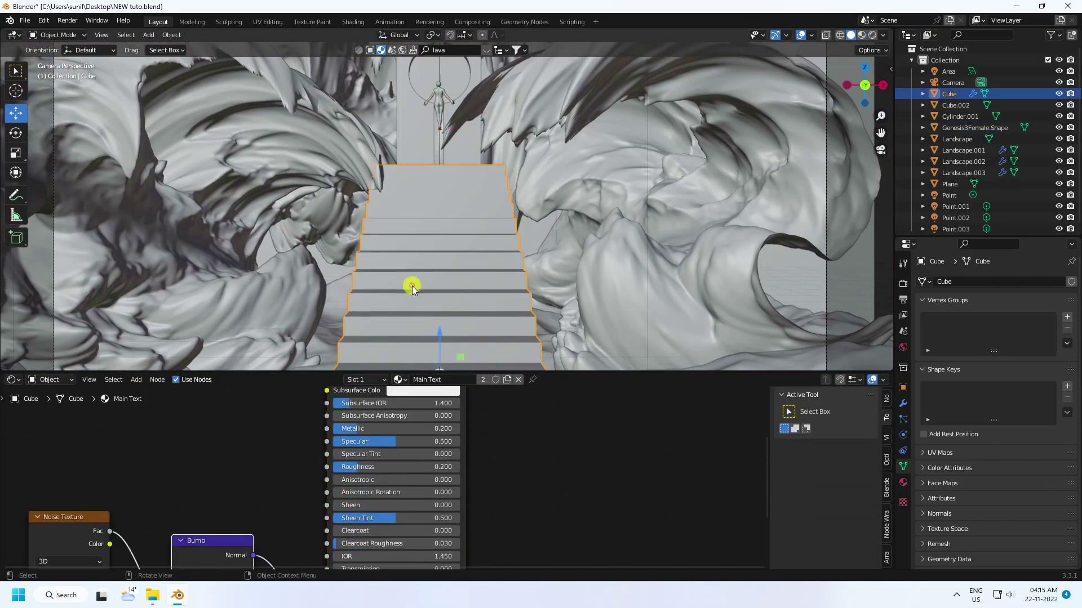
scroll(366, 271, "down", 3)
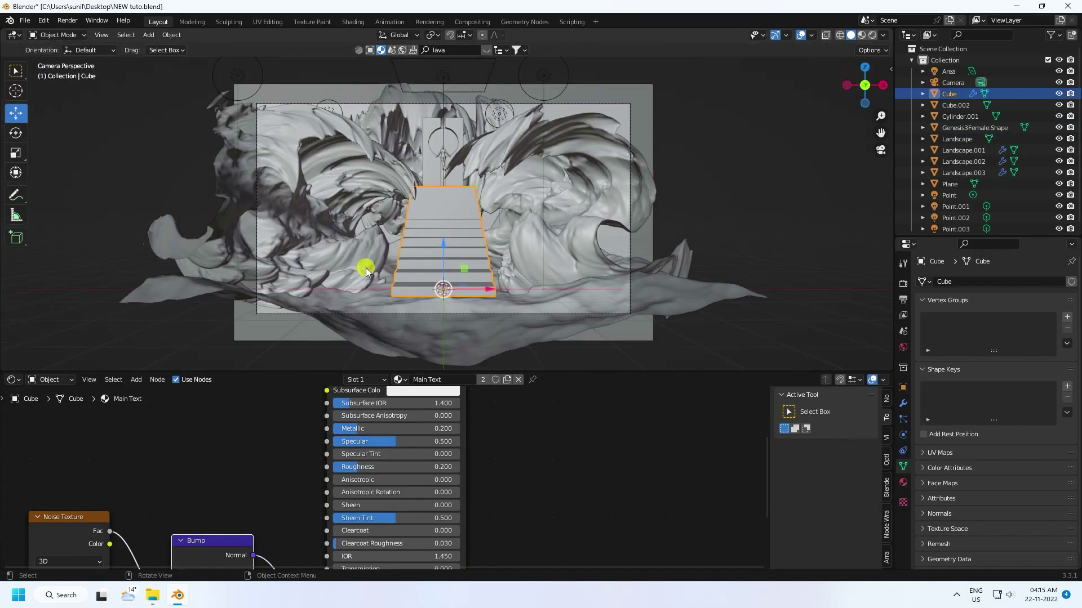
middle_click_drag(367, 270, 493, 273)
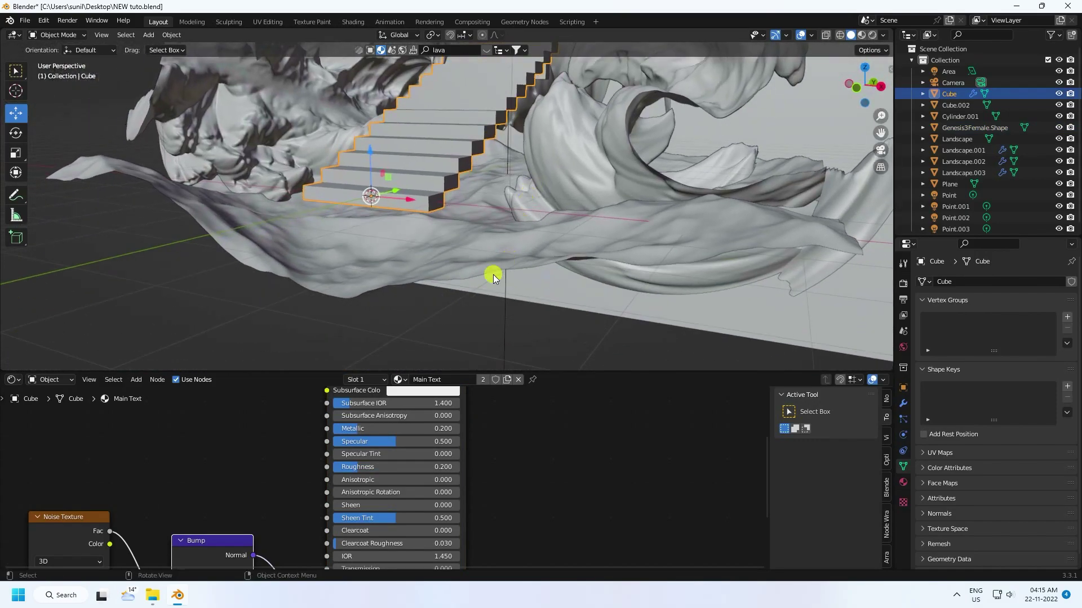
left_click(458, 225)
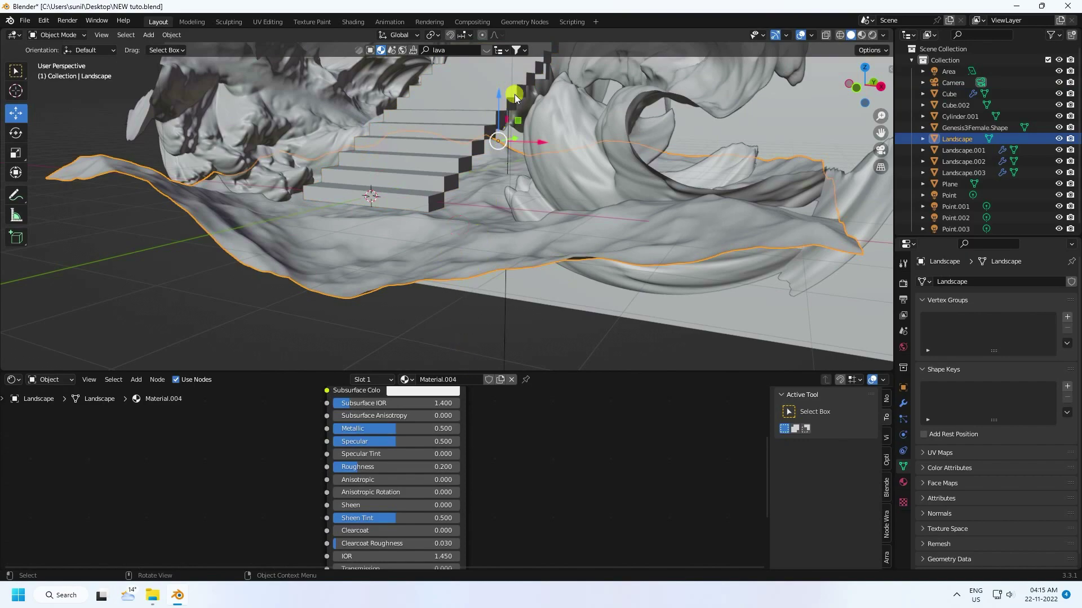
scroll(456, 305, "up", 6)
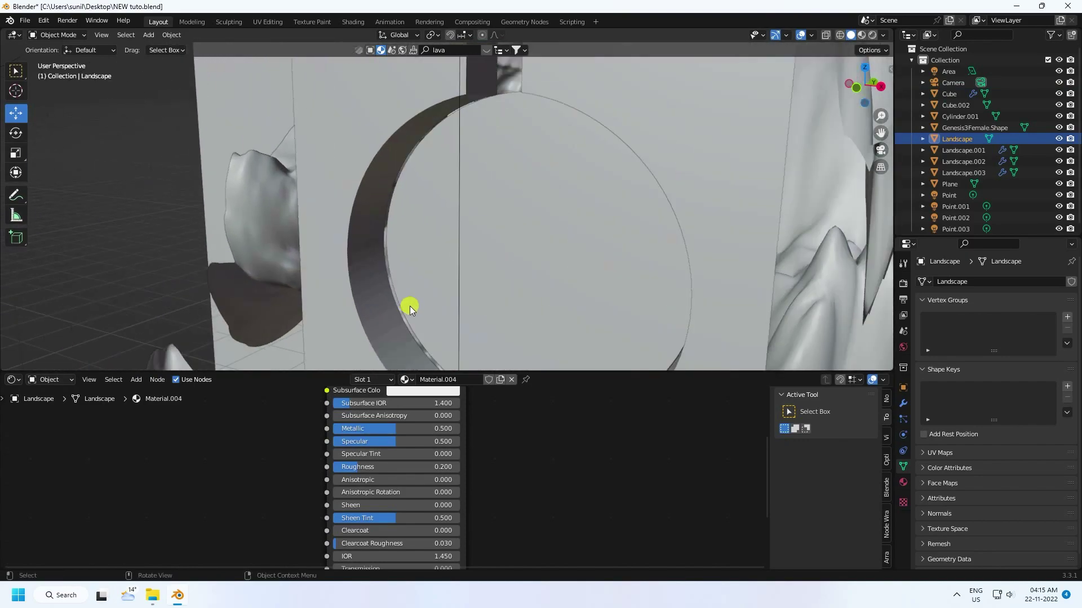
scroll(465, 293, "down", 5)
left_click(490, 237)
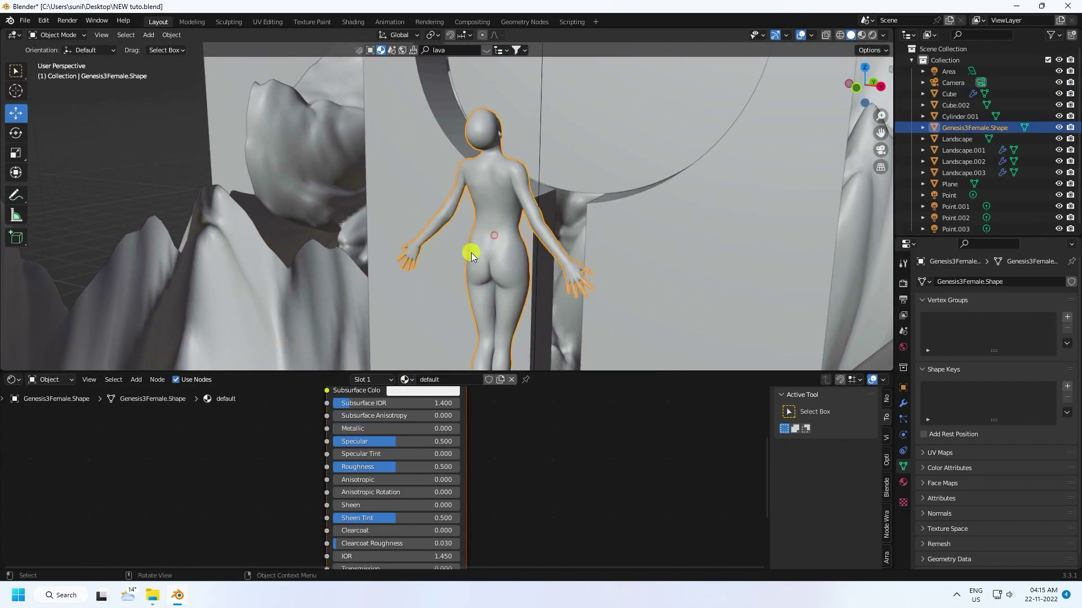
left_click(412, 379)
left_click(465, 465)
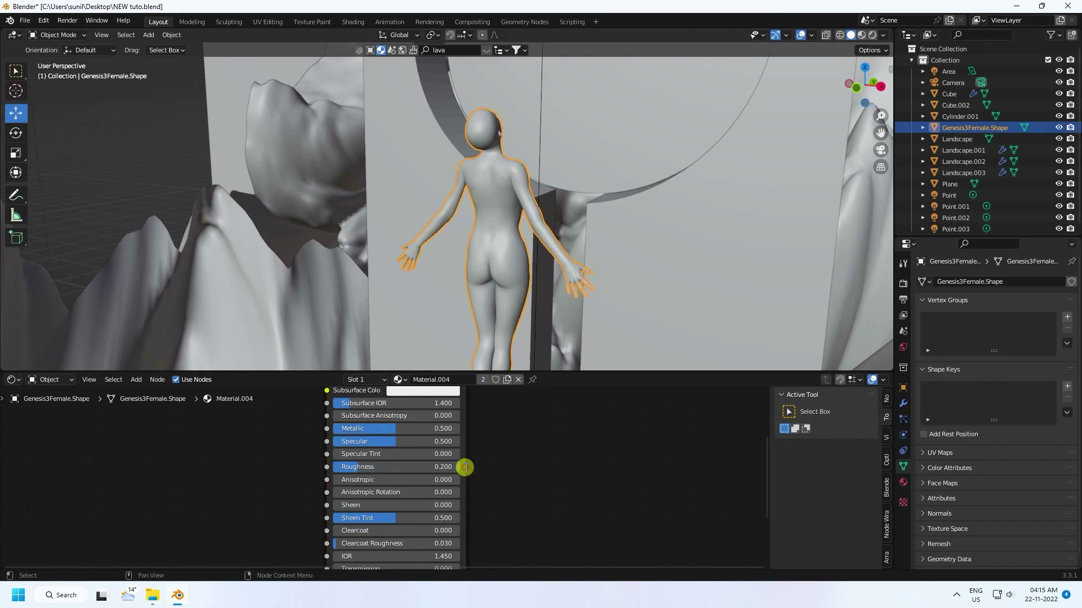
Select the round portal disc in the gate and create a new material for it.
scroll(540, 276, "down", 8)
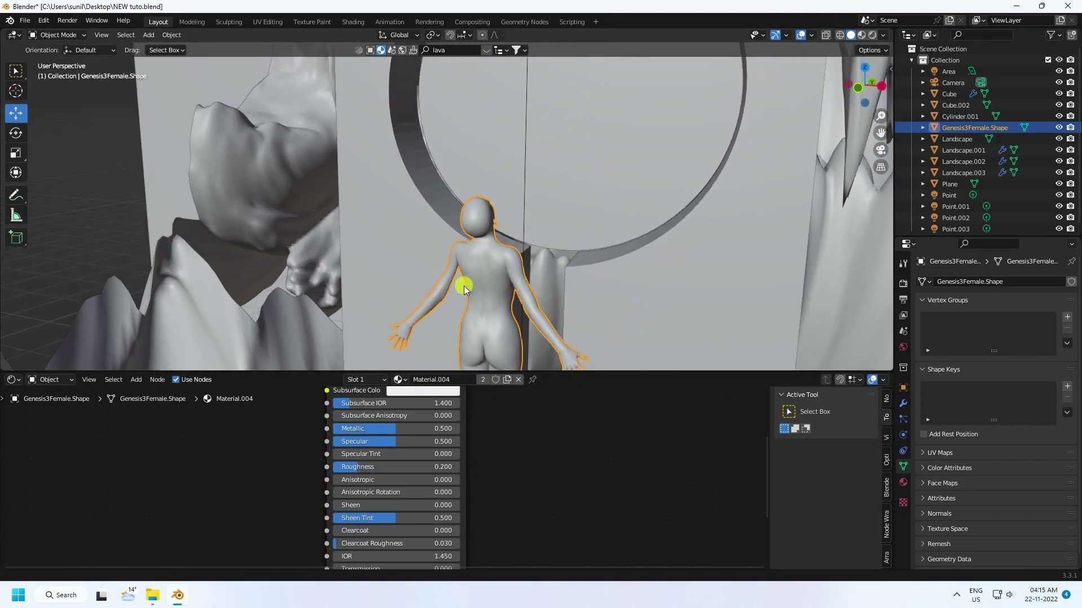
scroll(457, 249, "up", 4)
left_click(480, 223)
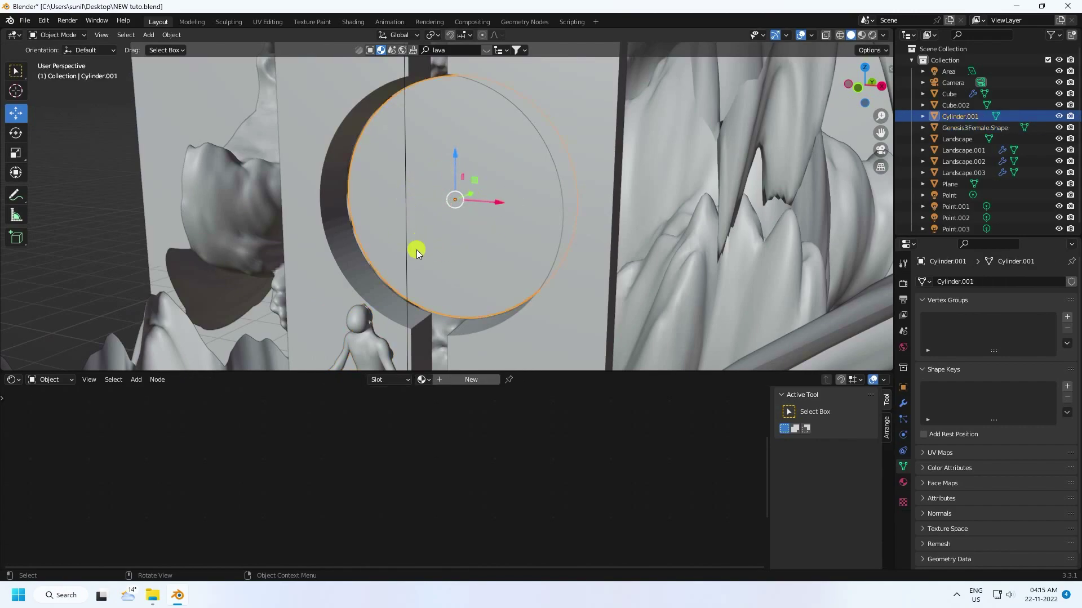
scroll(408, 242, "down", 6)
scroll(414, 219, "down", 5)
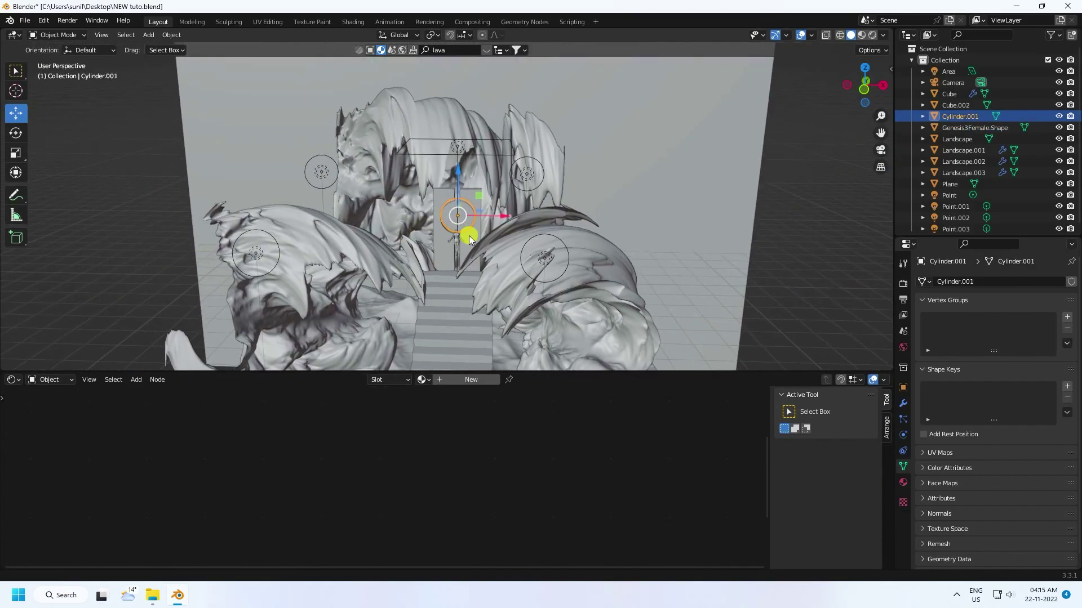
left_click(422, 380)
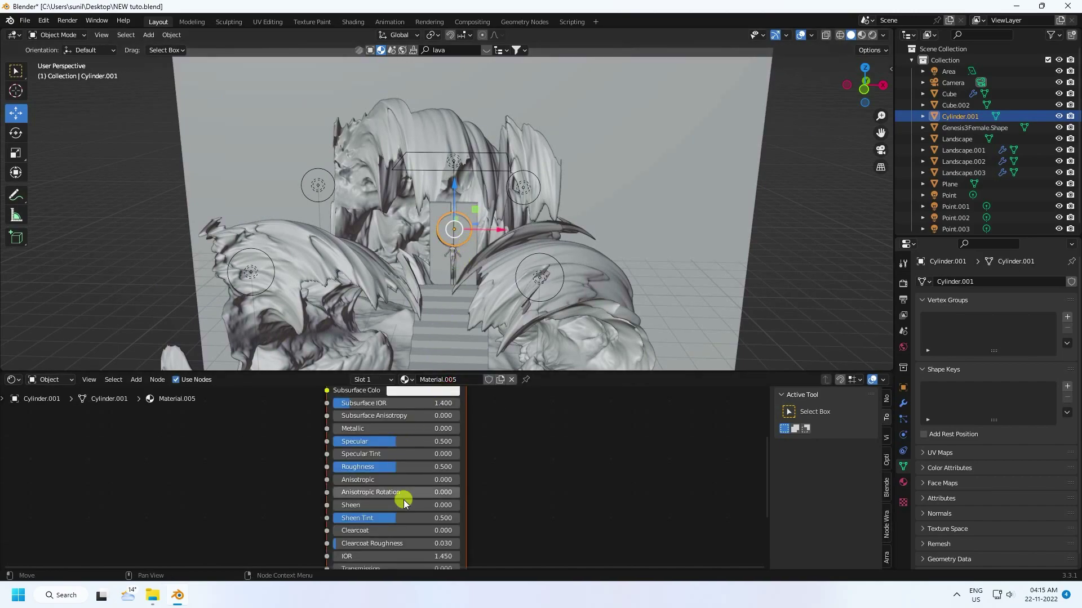
Copy all Material.003 nodes of the background plane and paste them into the round portal disc's material.
left_click(553, 278)
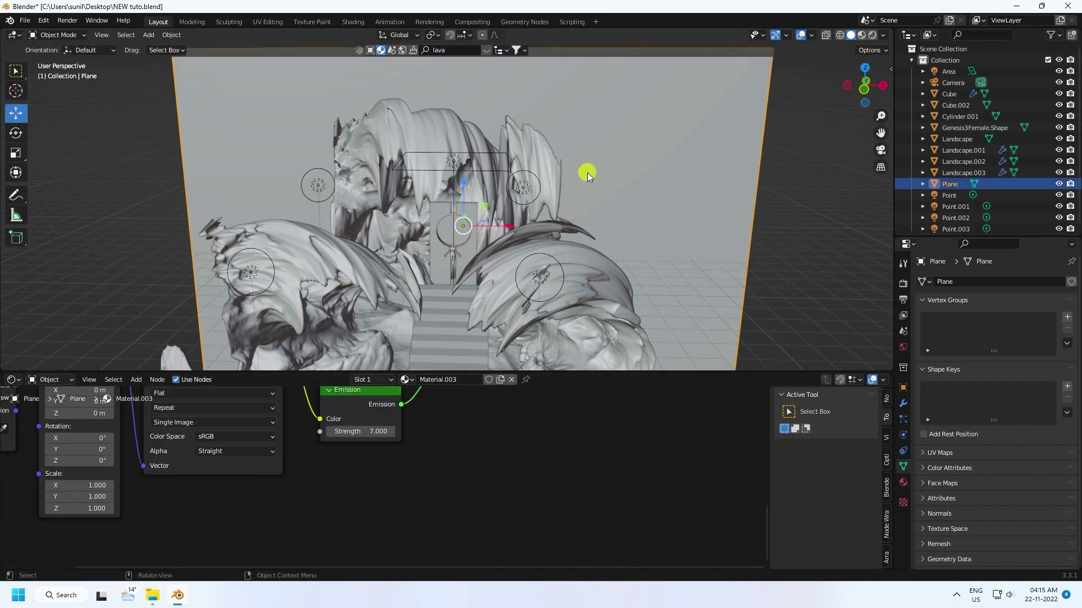
scroll(621, 191, "down", 2)
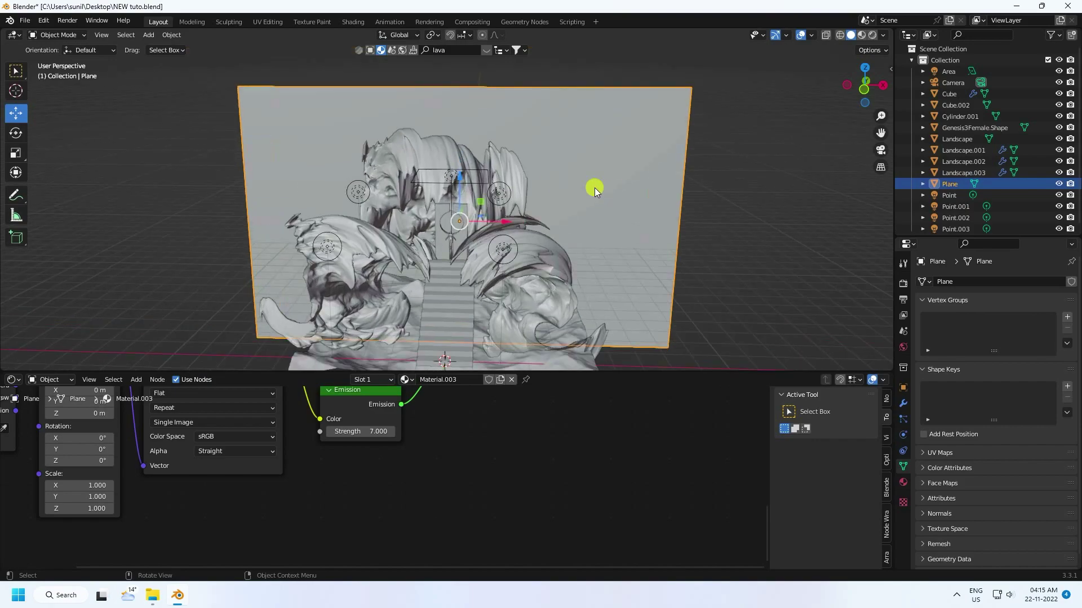
middle_click_drag(451, 423, 570, 500)
scroll(570, 499, "down", 5)
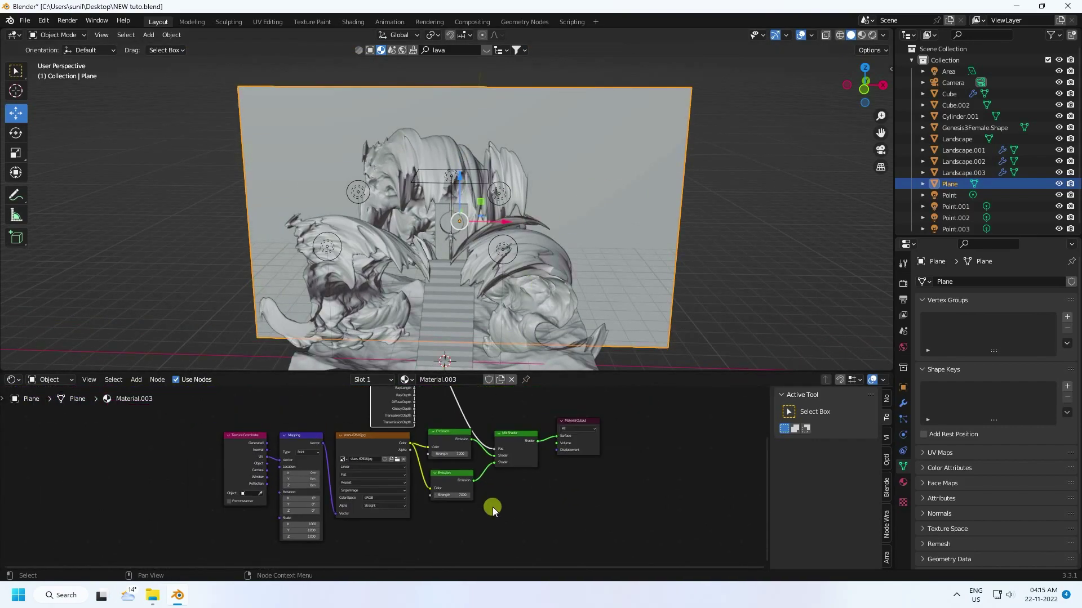
left_click_drag(597, 423, 211, 513)
left_click_drag(205, 410, 614, 566)
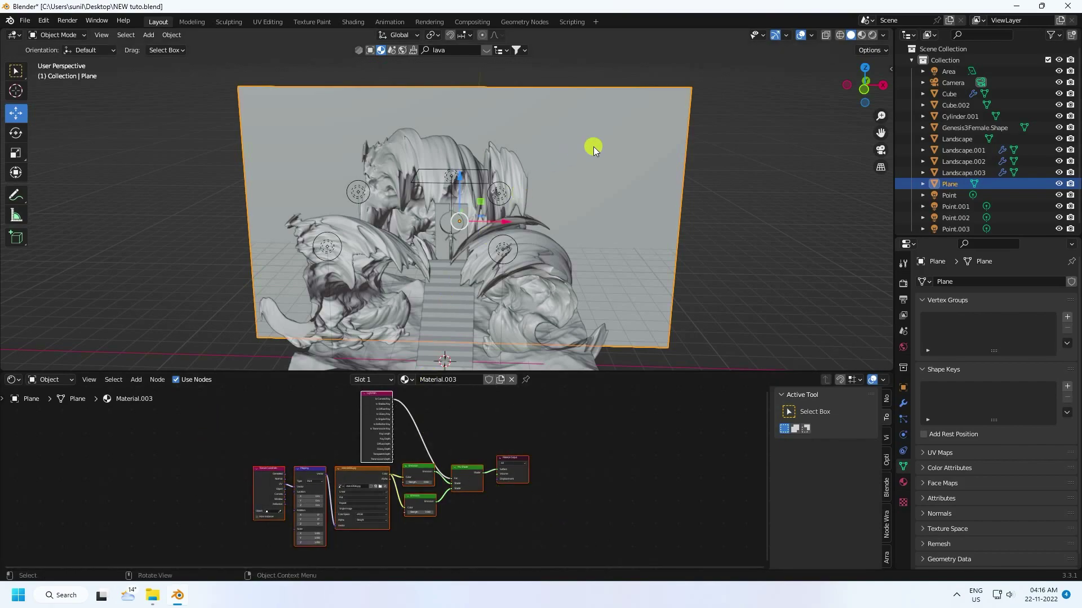
scroll(434, 243, "up", 5)
left_click(442, 297)
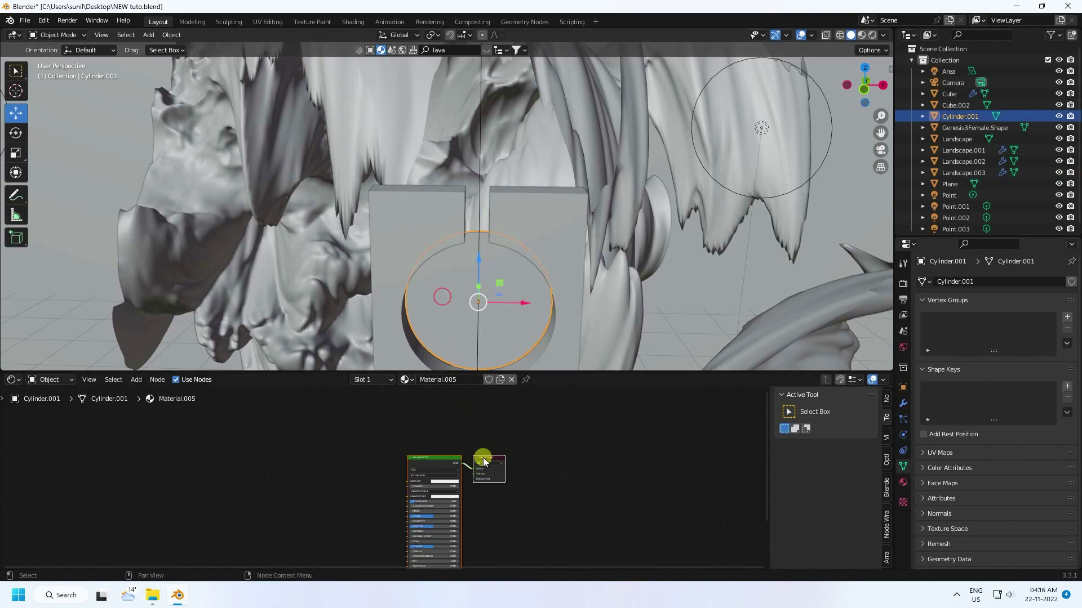
key("ctrl+v")
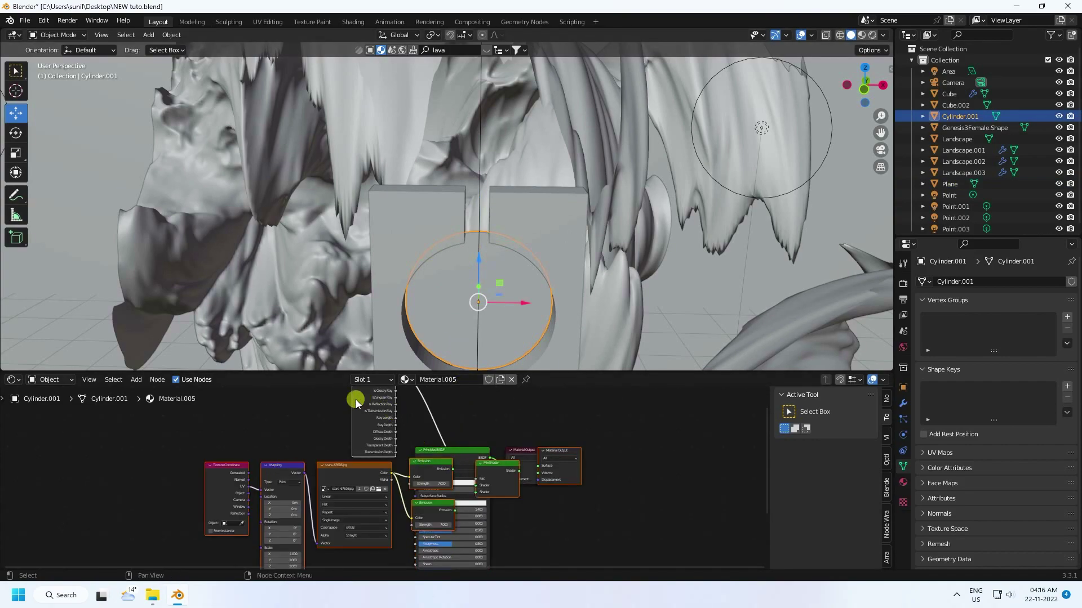
Separate the pasted nodes, delete the duplicate Material Output and the Principled BSDF, and connect the Mix Shader to the remaining output's Surface.
left_click_drag(356, 400, 169, 398)
scroll(399, 431, "up", 3)
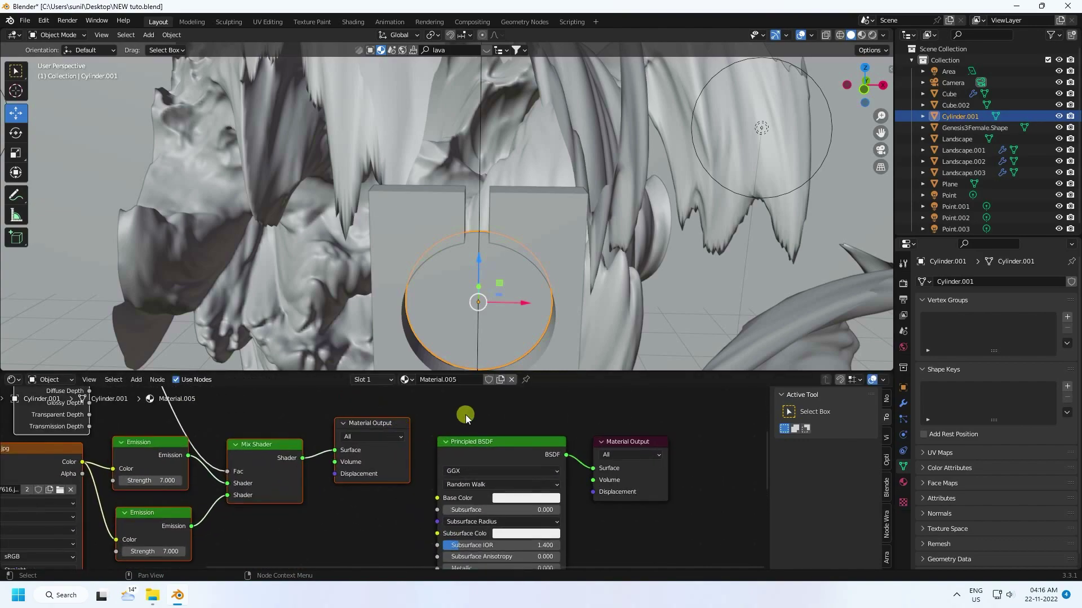
left_click(342, 420)
left_click(346, 423)
left_click(346, 426)
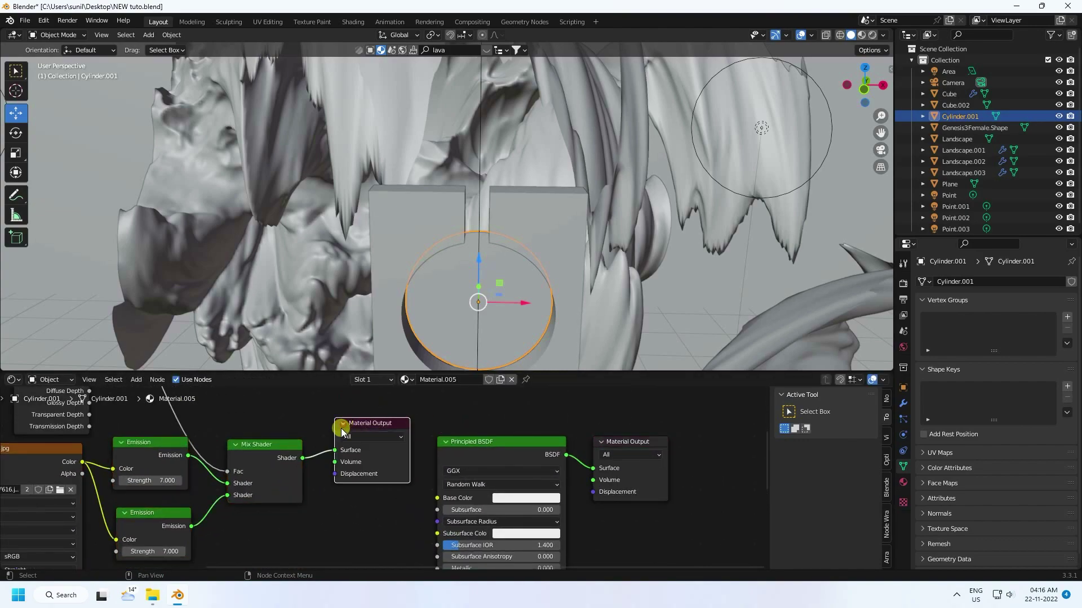
key("x")
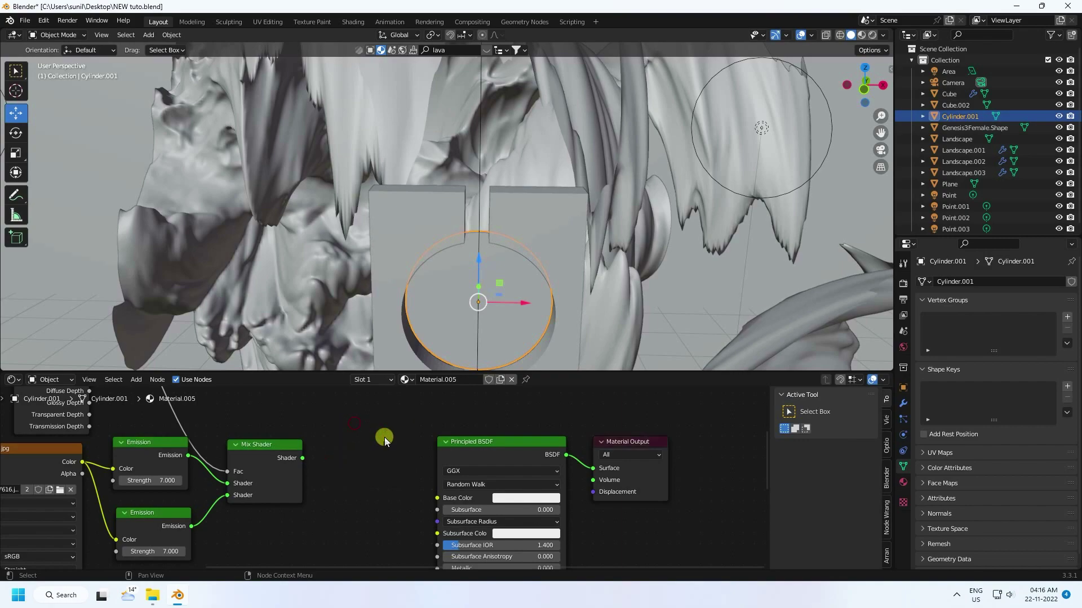
left_click_drag(593, 468, 332, 454)
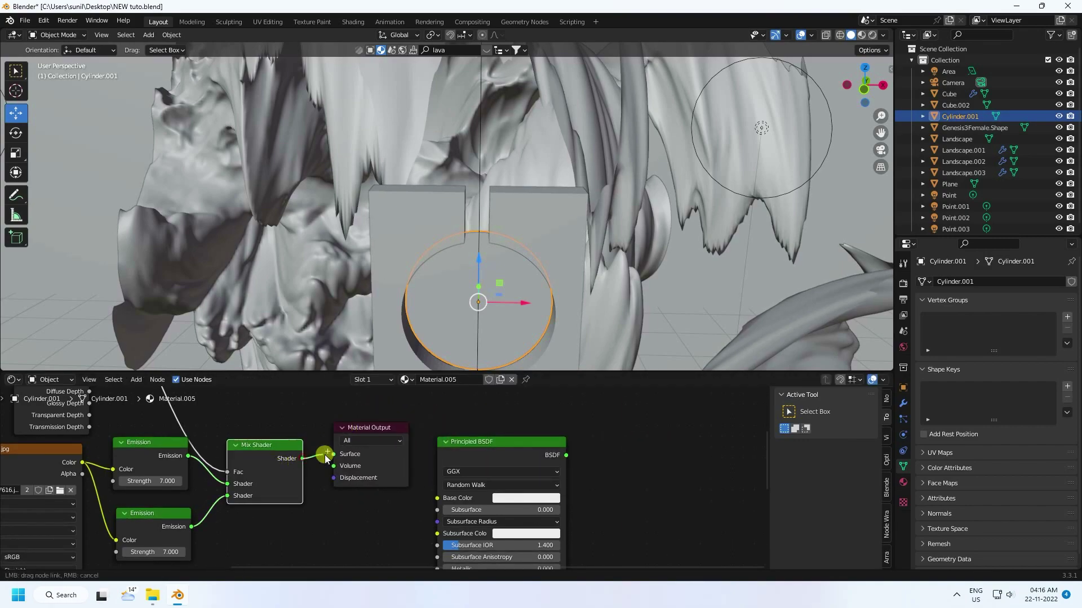
left_click(481, 442)
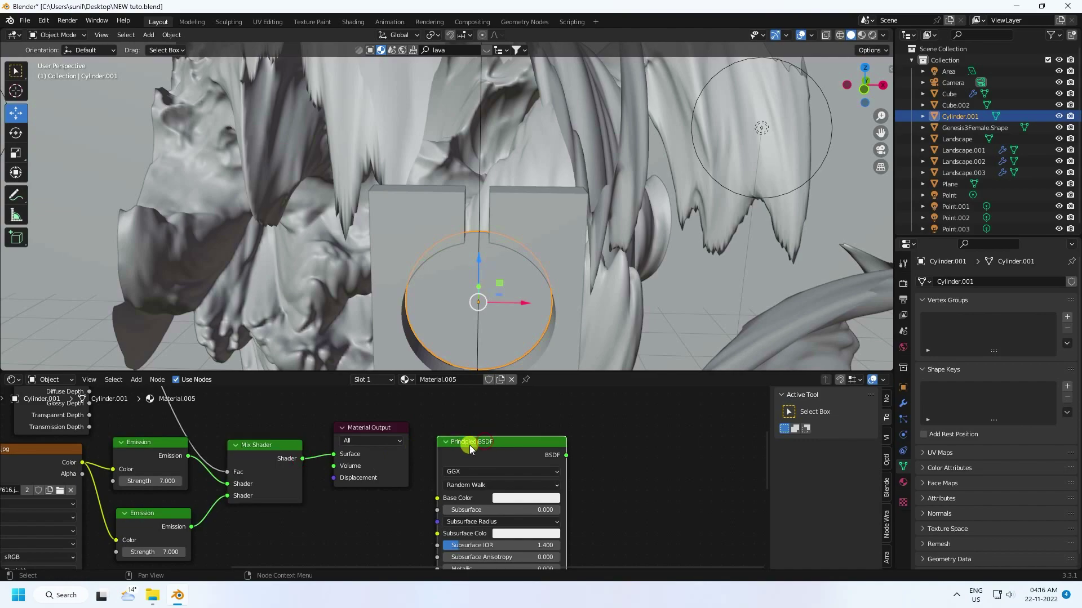
key("x")
Replace the portal disc's stars texture with Fire.jpg and switch the viewport to material preview.
middle_click_drag(478, 446, 726, 431)
scroll(311, 459, "up", 3)
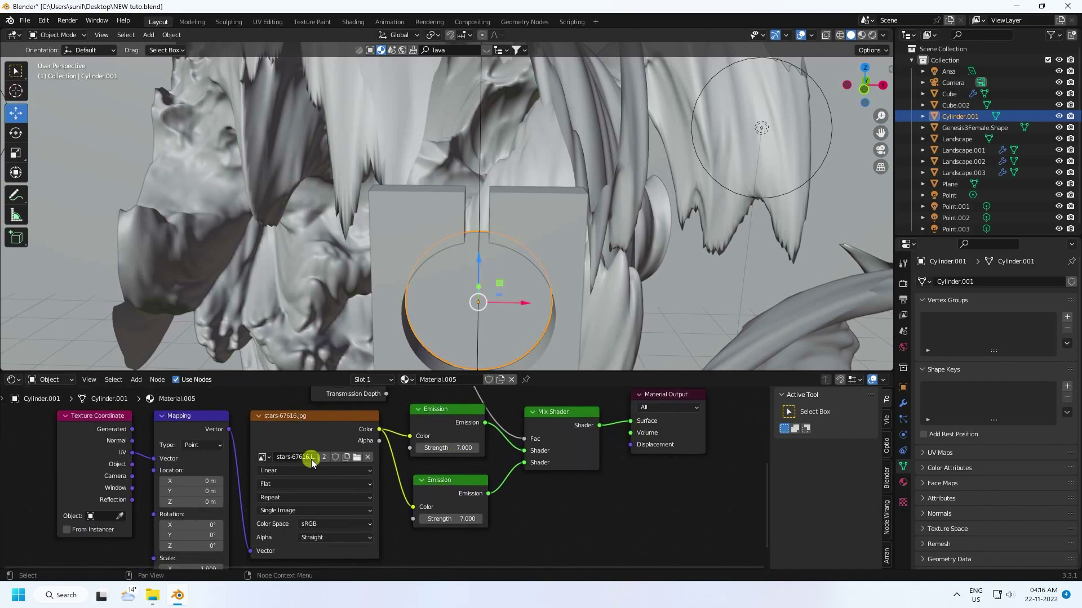
left_click(349, 453)
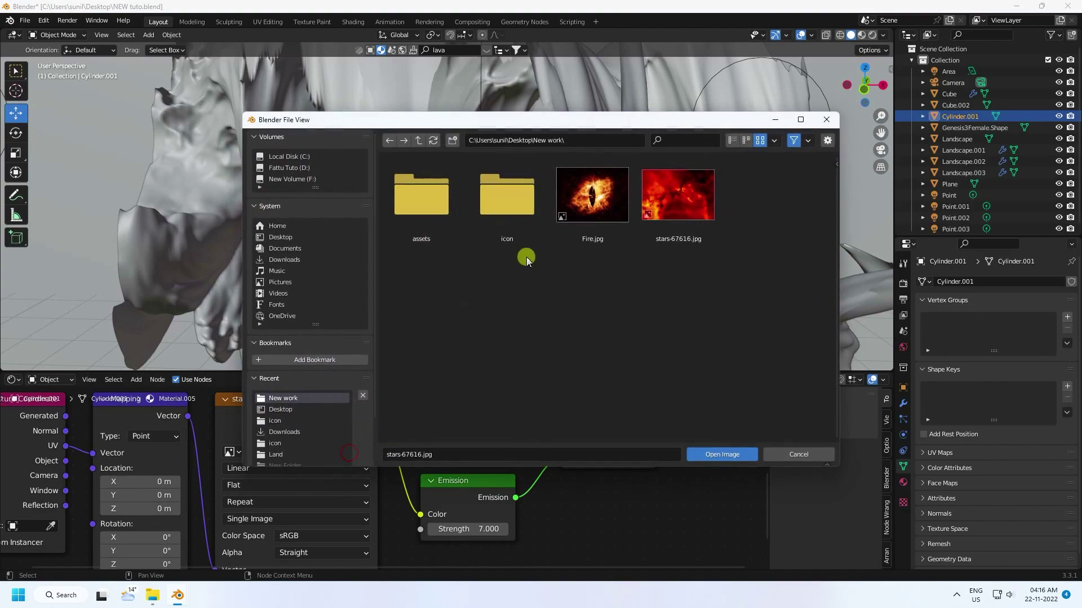
left_click(592, 197)
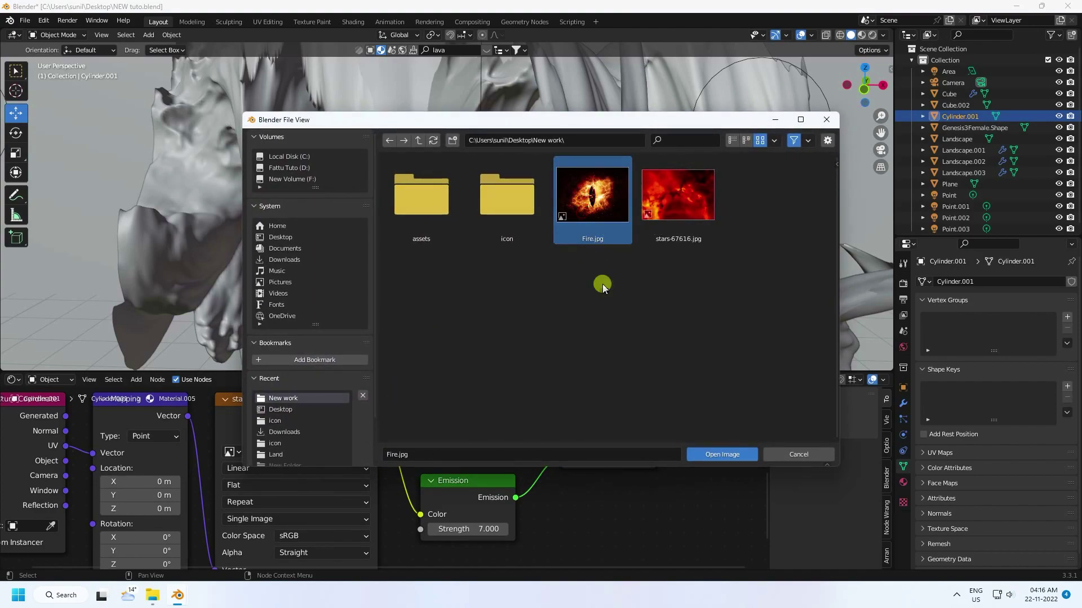
left_click(704, 451)
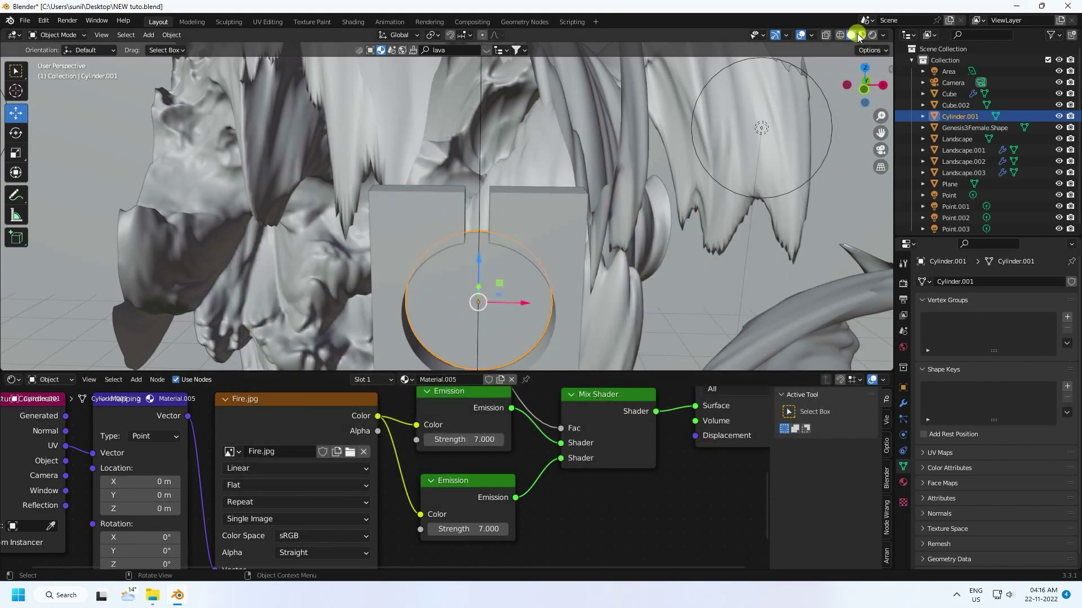
left_click(862, 35)
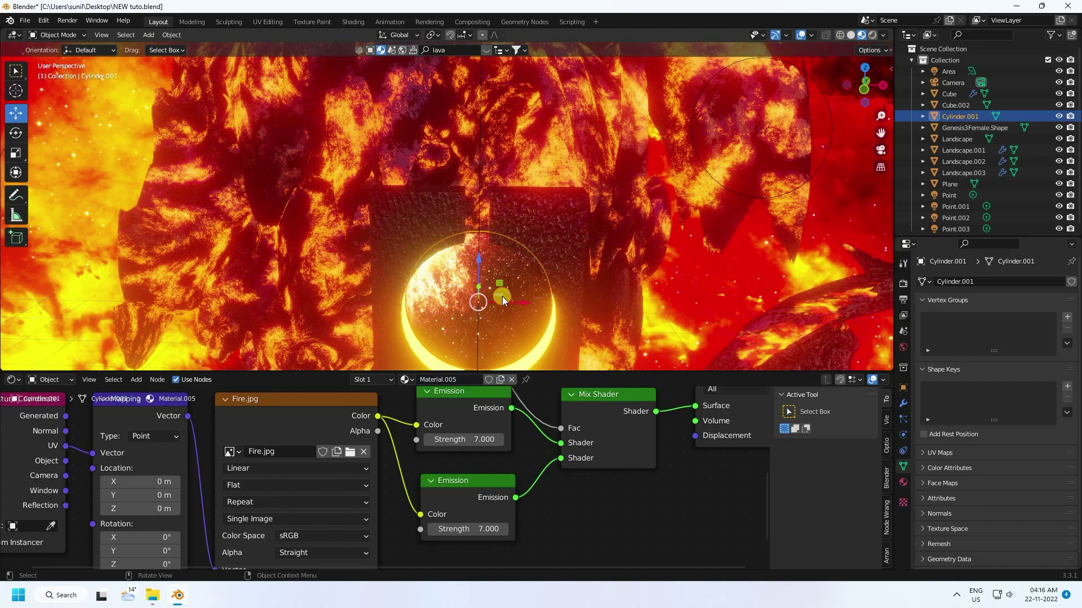
Set the Mapping node's location to 1 m in X and Y for the portal's fire texture.
middle_click_drag(494, 293, 474, 275)
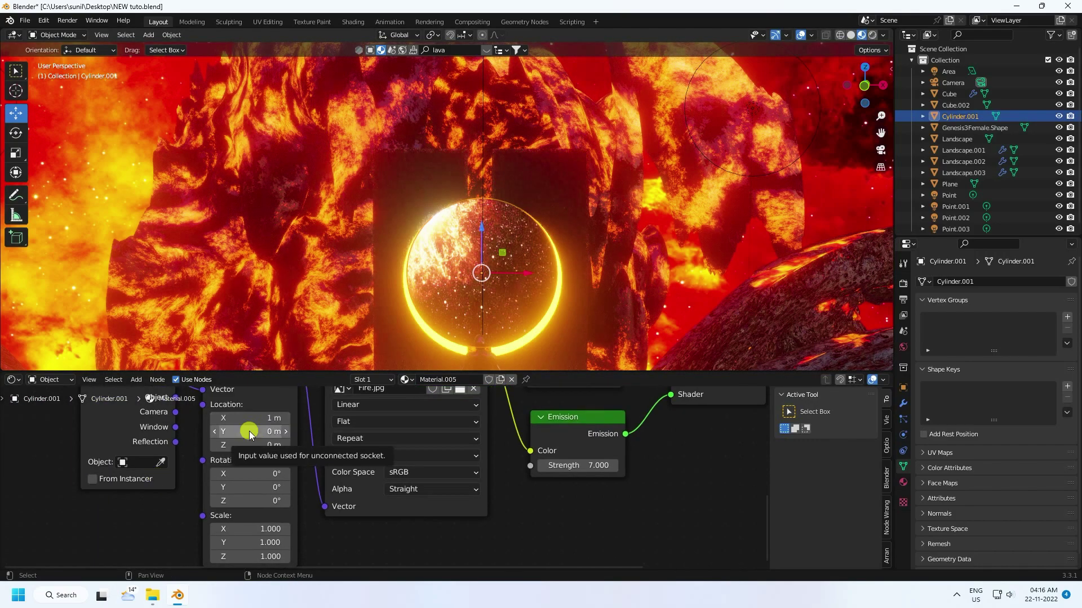
double_click(249, 431)
type("0.5")
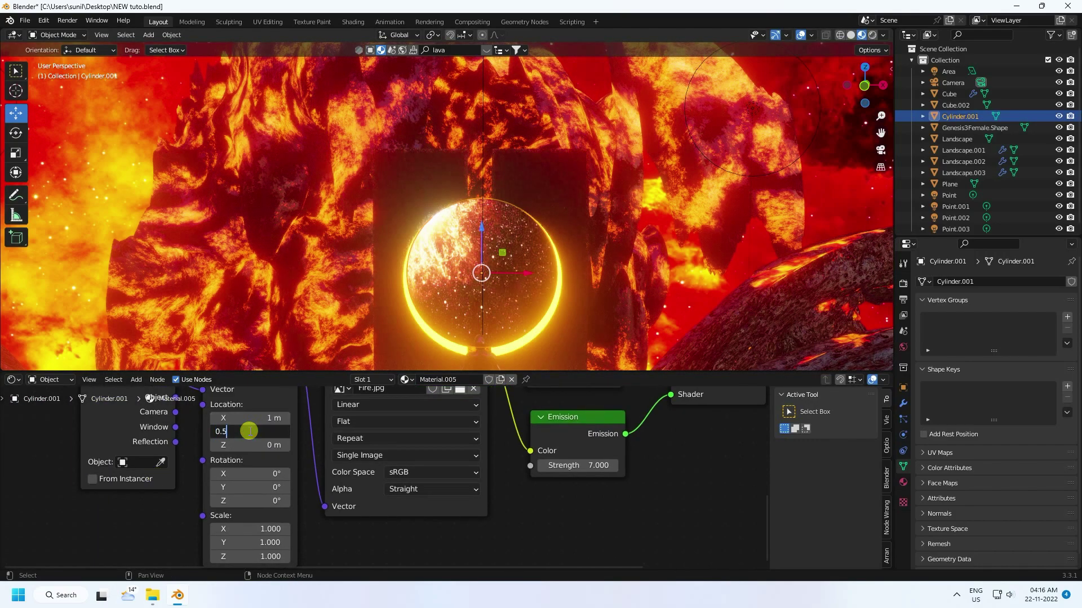
key("Escape")
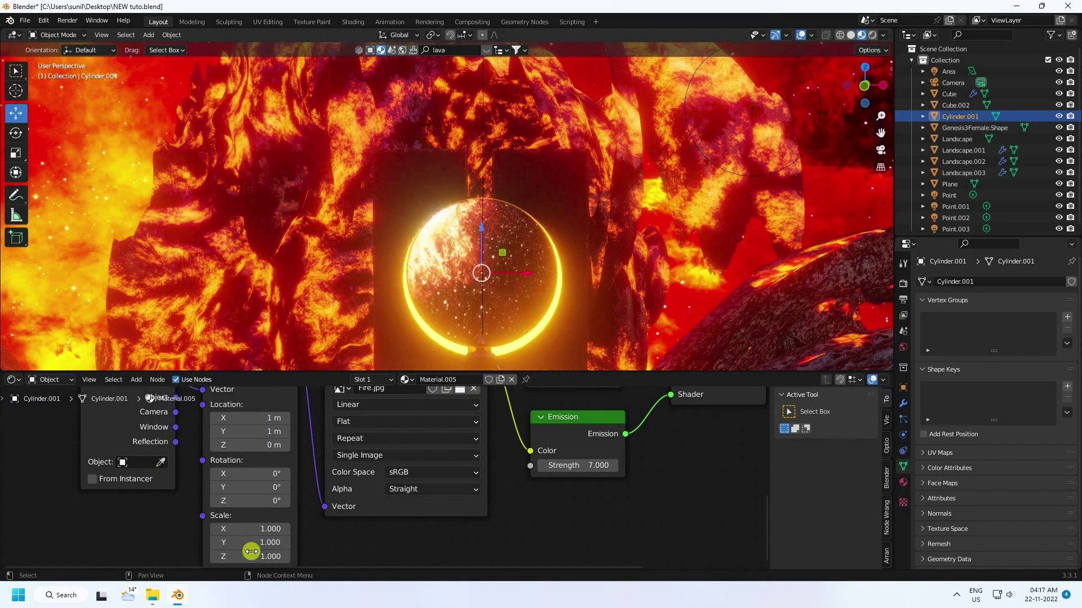
Set the Mapping node's X and Y scale to 2 so the fire sits centred in the portal disc.
double_click(251, 529)
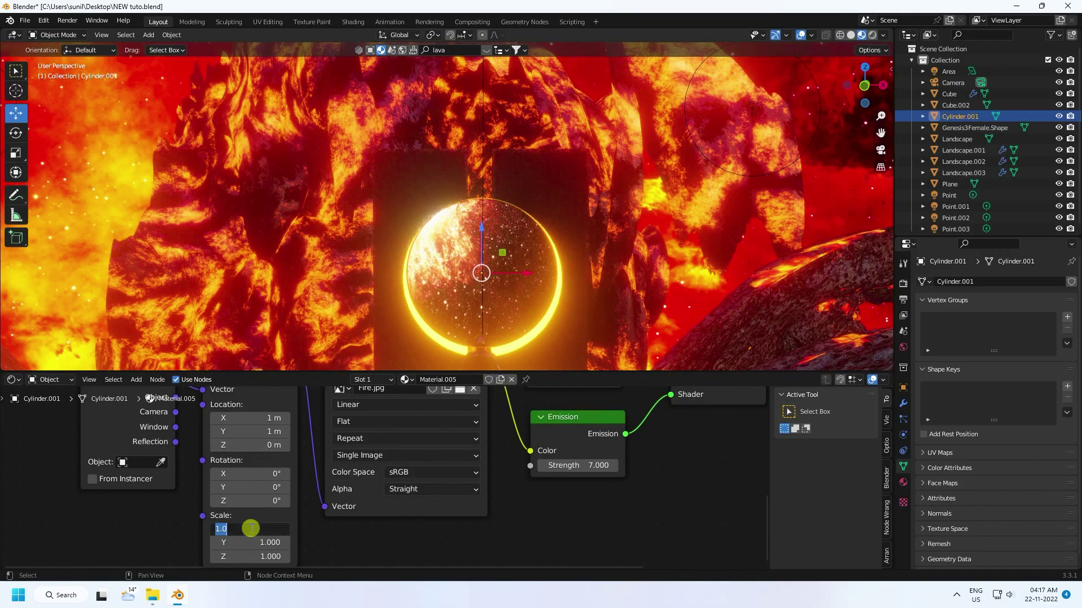
type("1.02")
key("BackSpace")
key("BackSpace")
key("BackSpace")
key("BackSpace")
type("2")
middle_click_drag(251, 528, 257, 473)
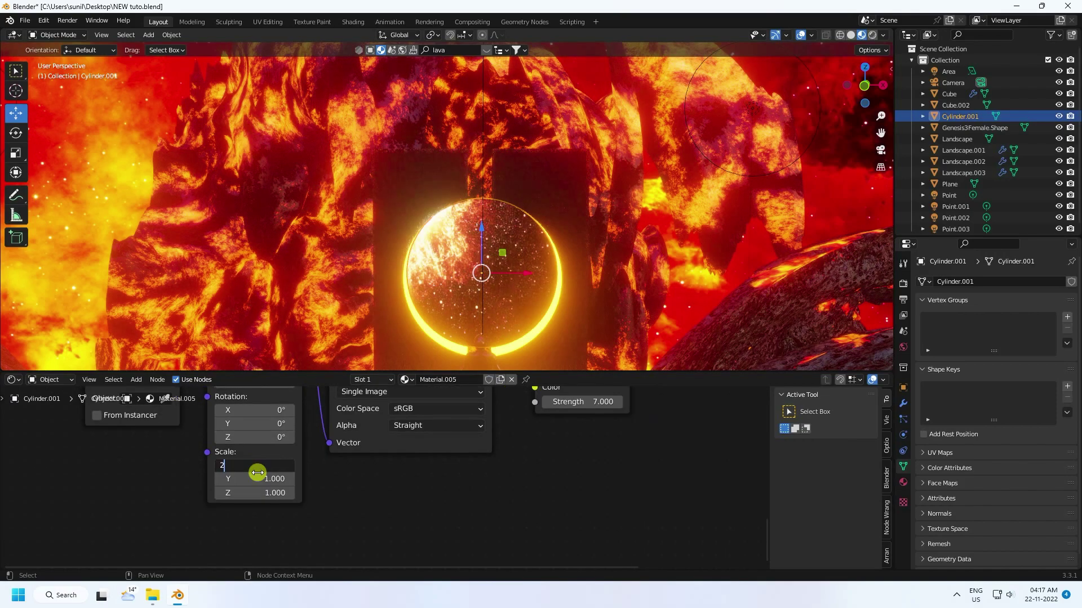
key("Return")
double_click(258, 479)
type("2")
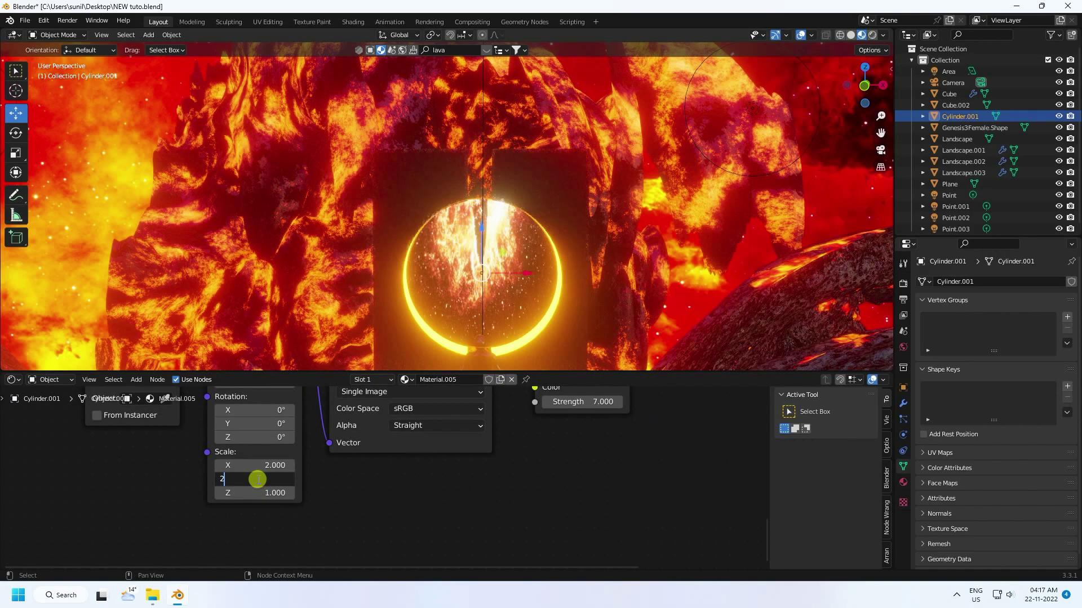
key("Return")
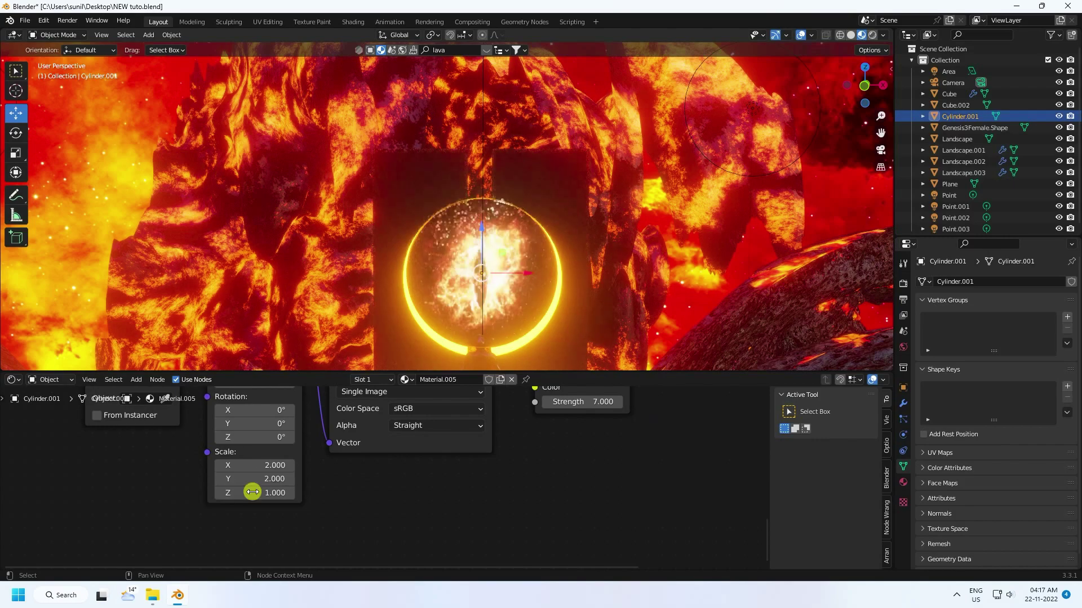
double_click(276, 493)
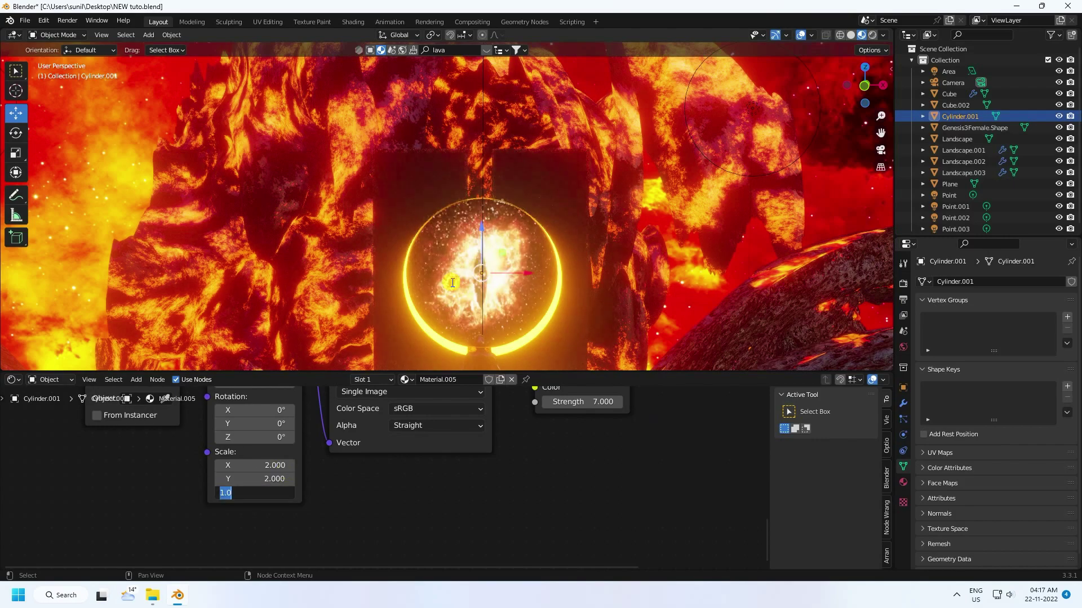
key("Return")
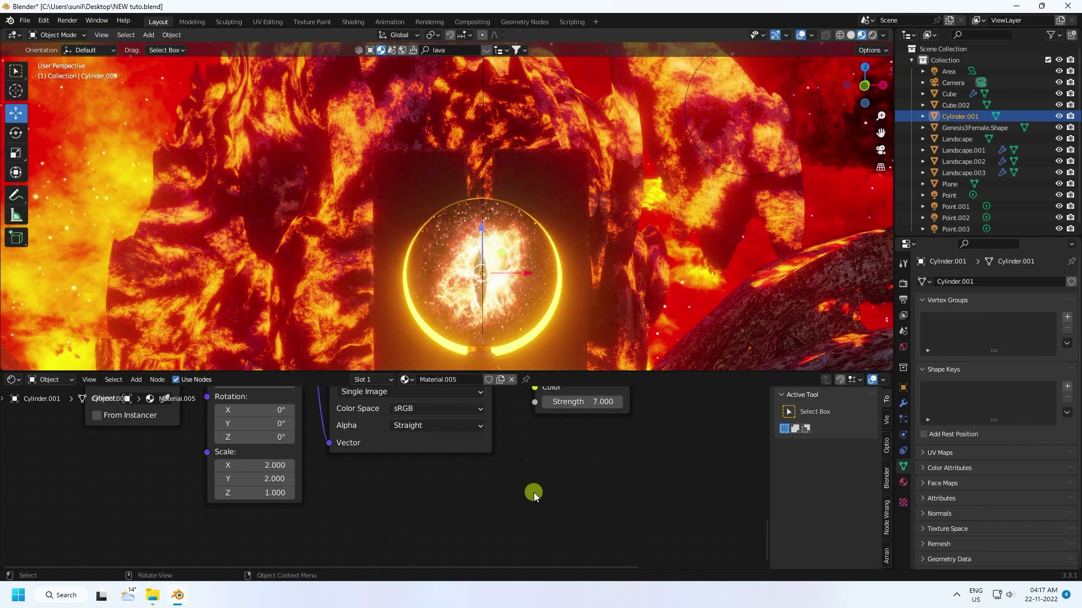
Look through the camera, select the ground landscape and shrink the shader editor to enlarge the 3D viewport.
key("KP_0")
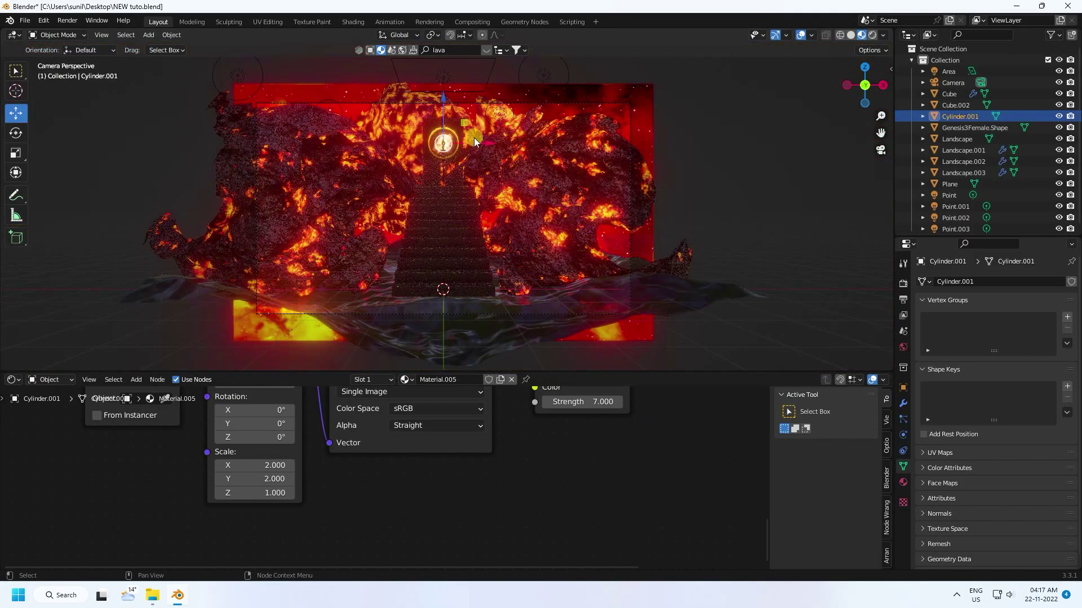
left_click(342, 368)
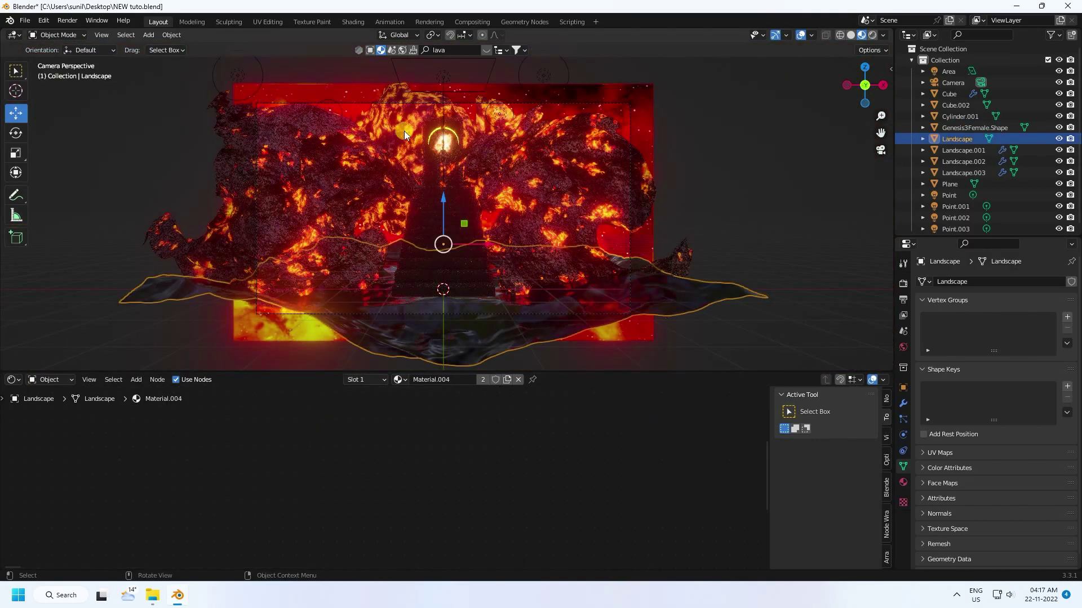
middle_click_drag(300, 386, 299, 290, "ctrl")
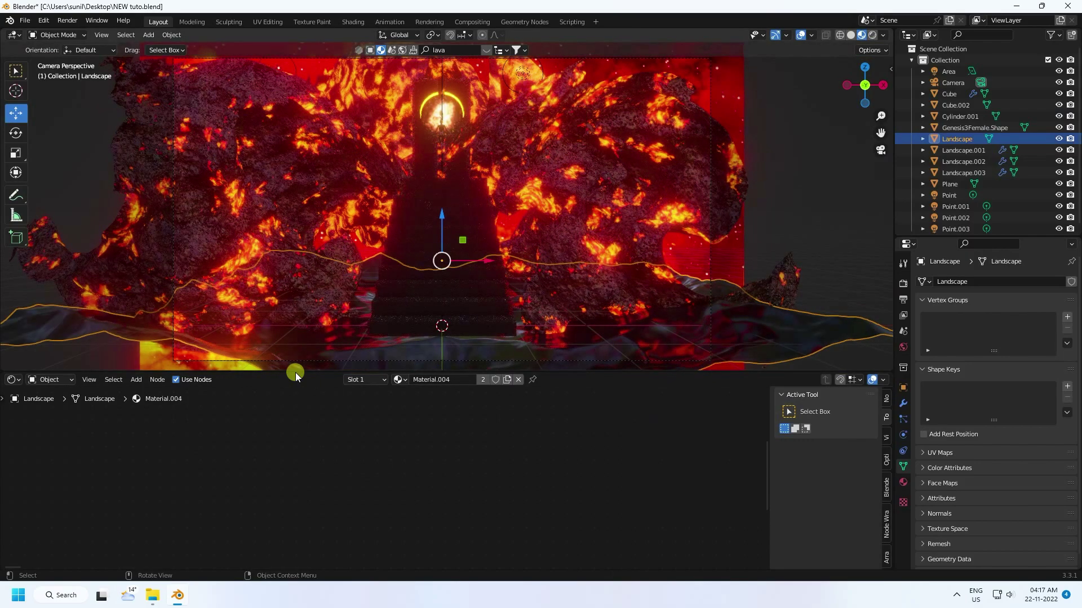
middle_click_drag(295, 373, 293, 567, "ctrl")
mouse_move(293, 567)
left_mouse_down()
mouse_move(291, 530)
mouse_move(291, 556)
left_mouse_up()
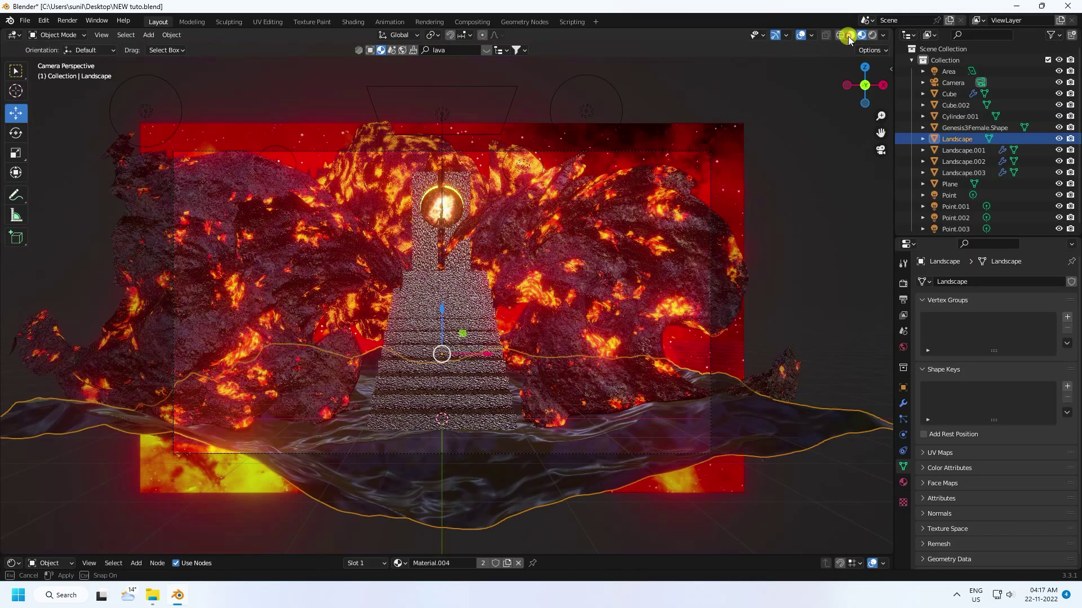
Inspect the scene in solid shading, return to the camera view and preview it with rendered shading.
left_click(850, 35)
scroll(454, 215, "up", 2)
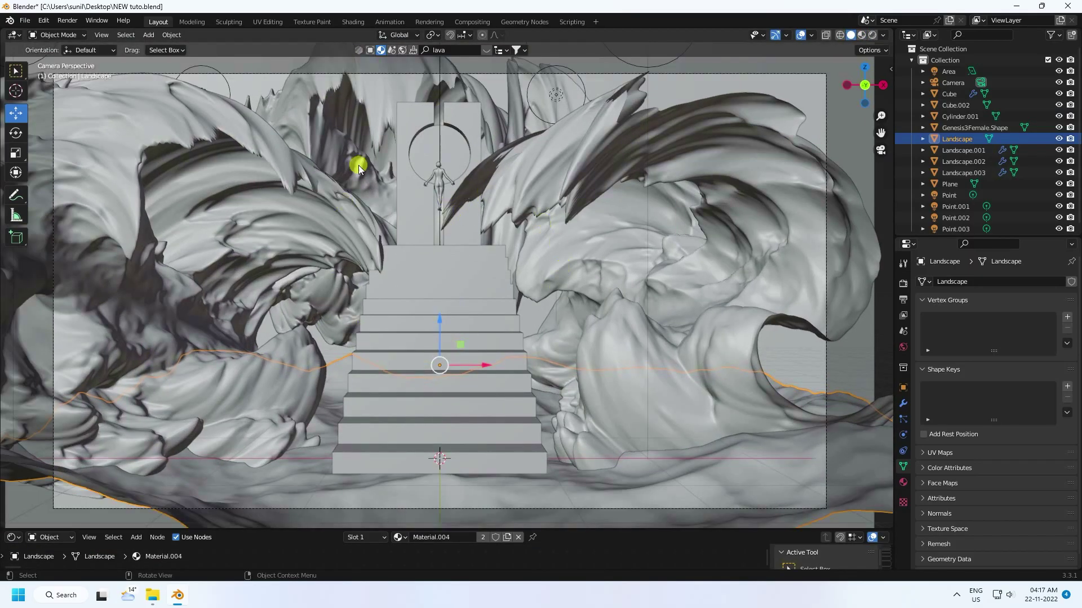
middle_click_drag(357, 164, 421, 260)
key("KP_0")
key("z")
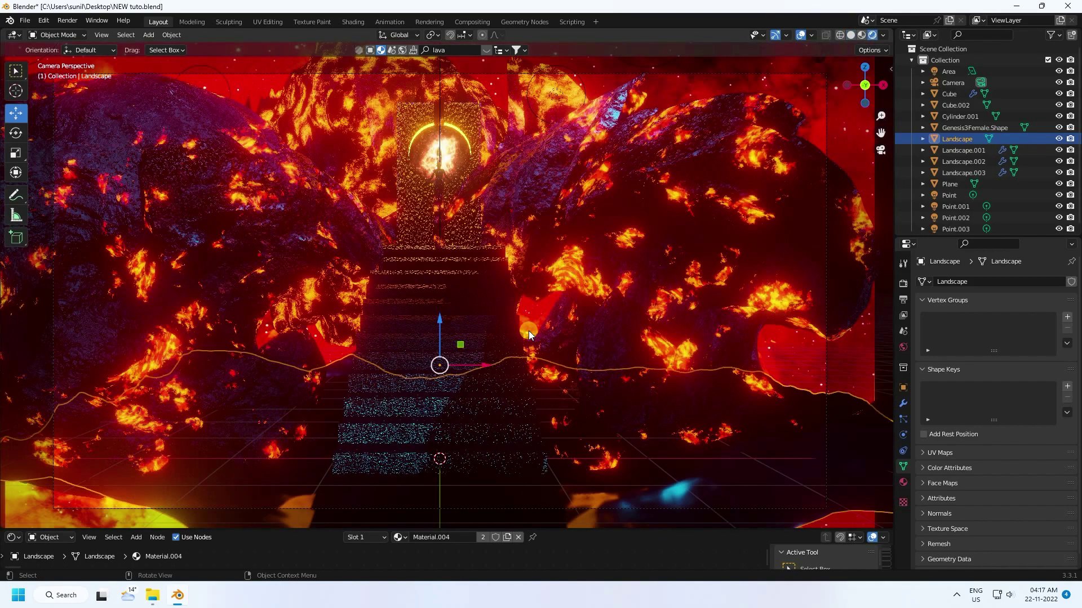